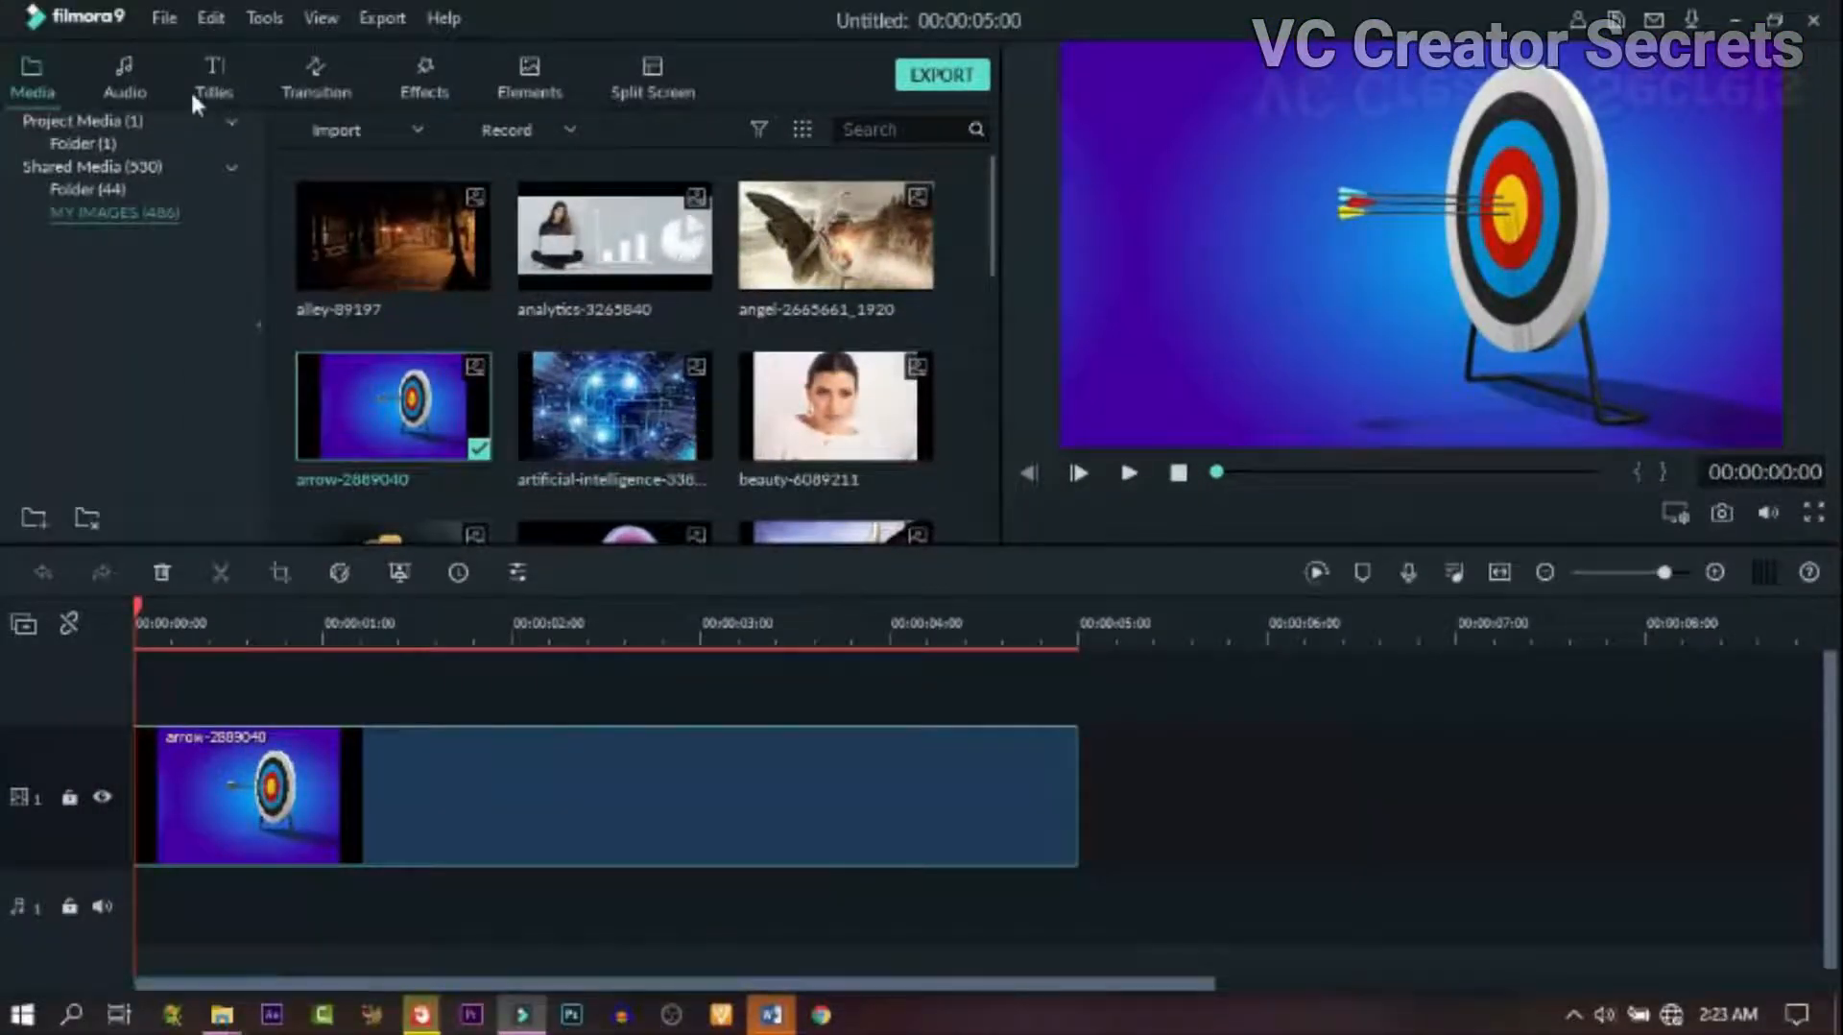
Step: Add the Title 1 preset on the track above the arrow image and open it in the advanced text editor
left_click(206, 75)
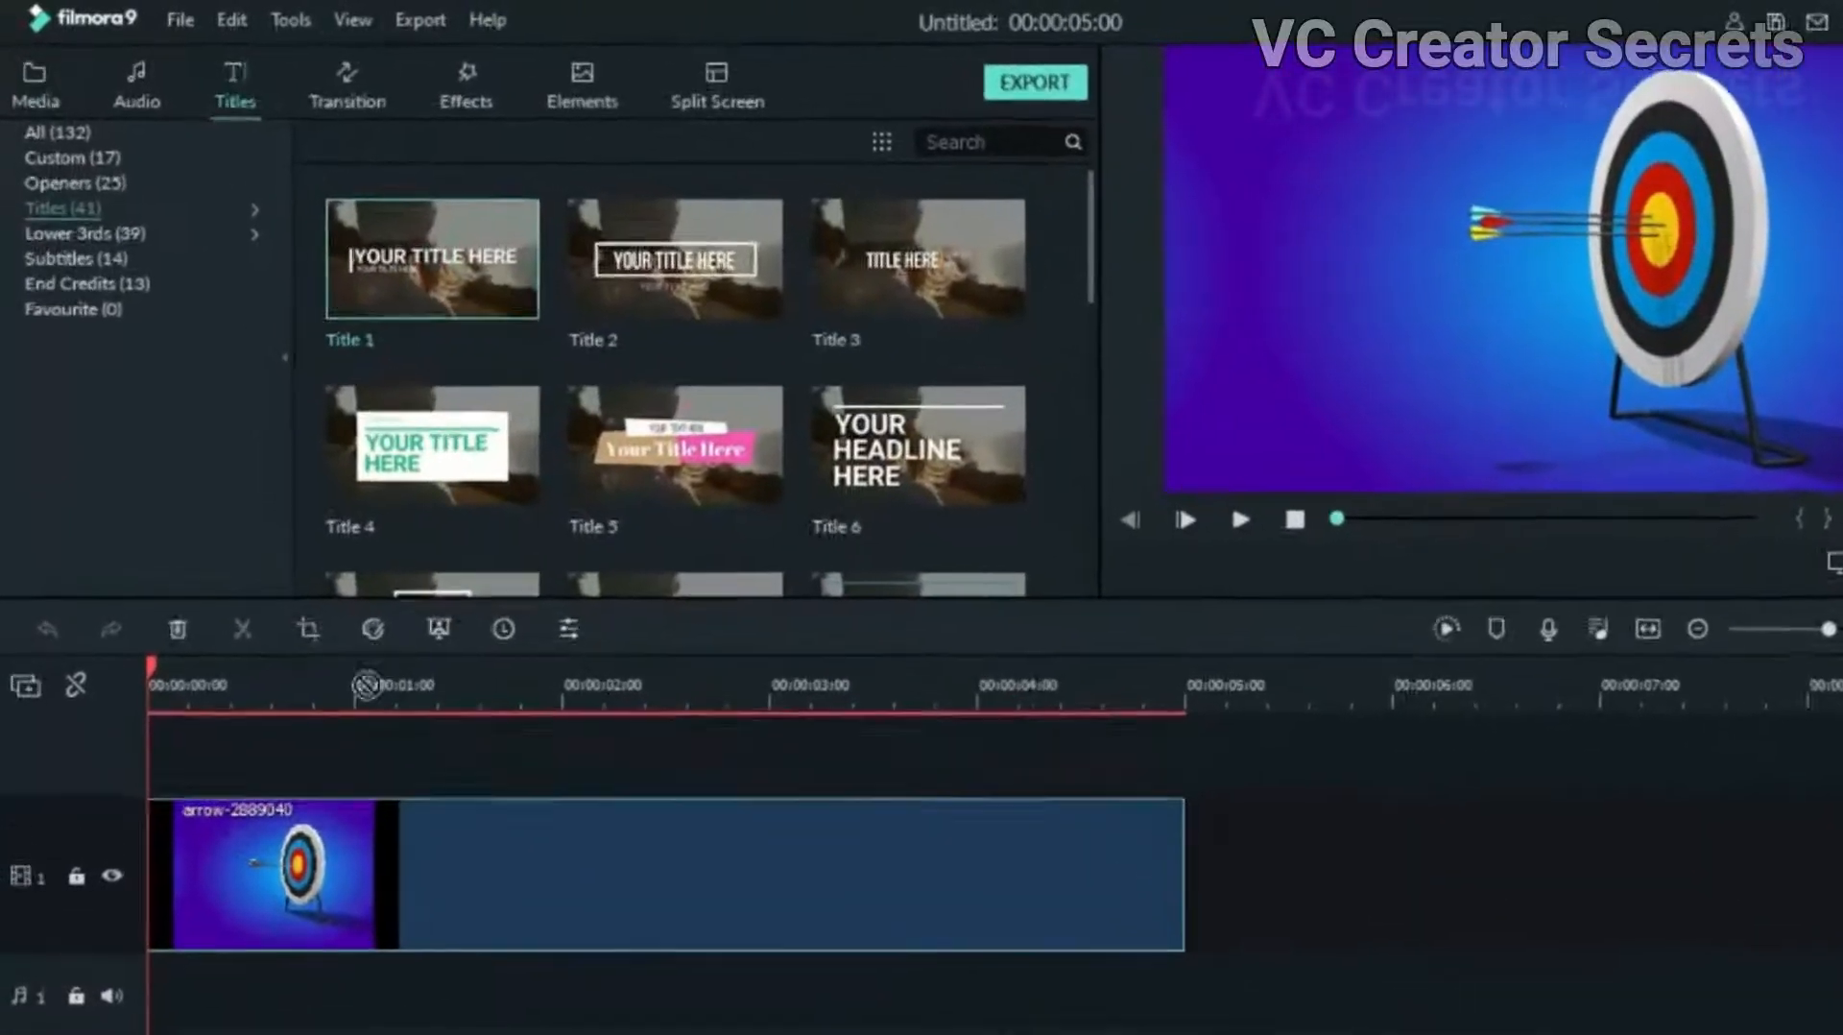
left_click_drag(366, 684, 138, 771)
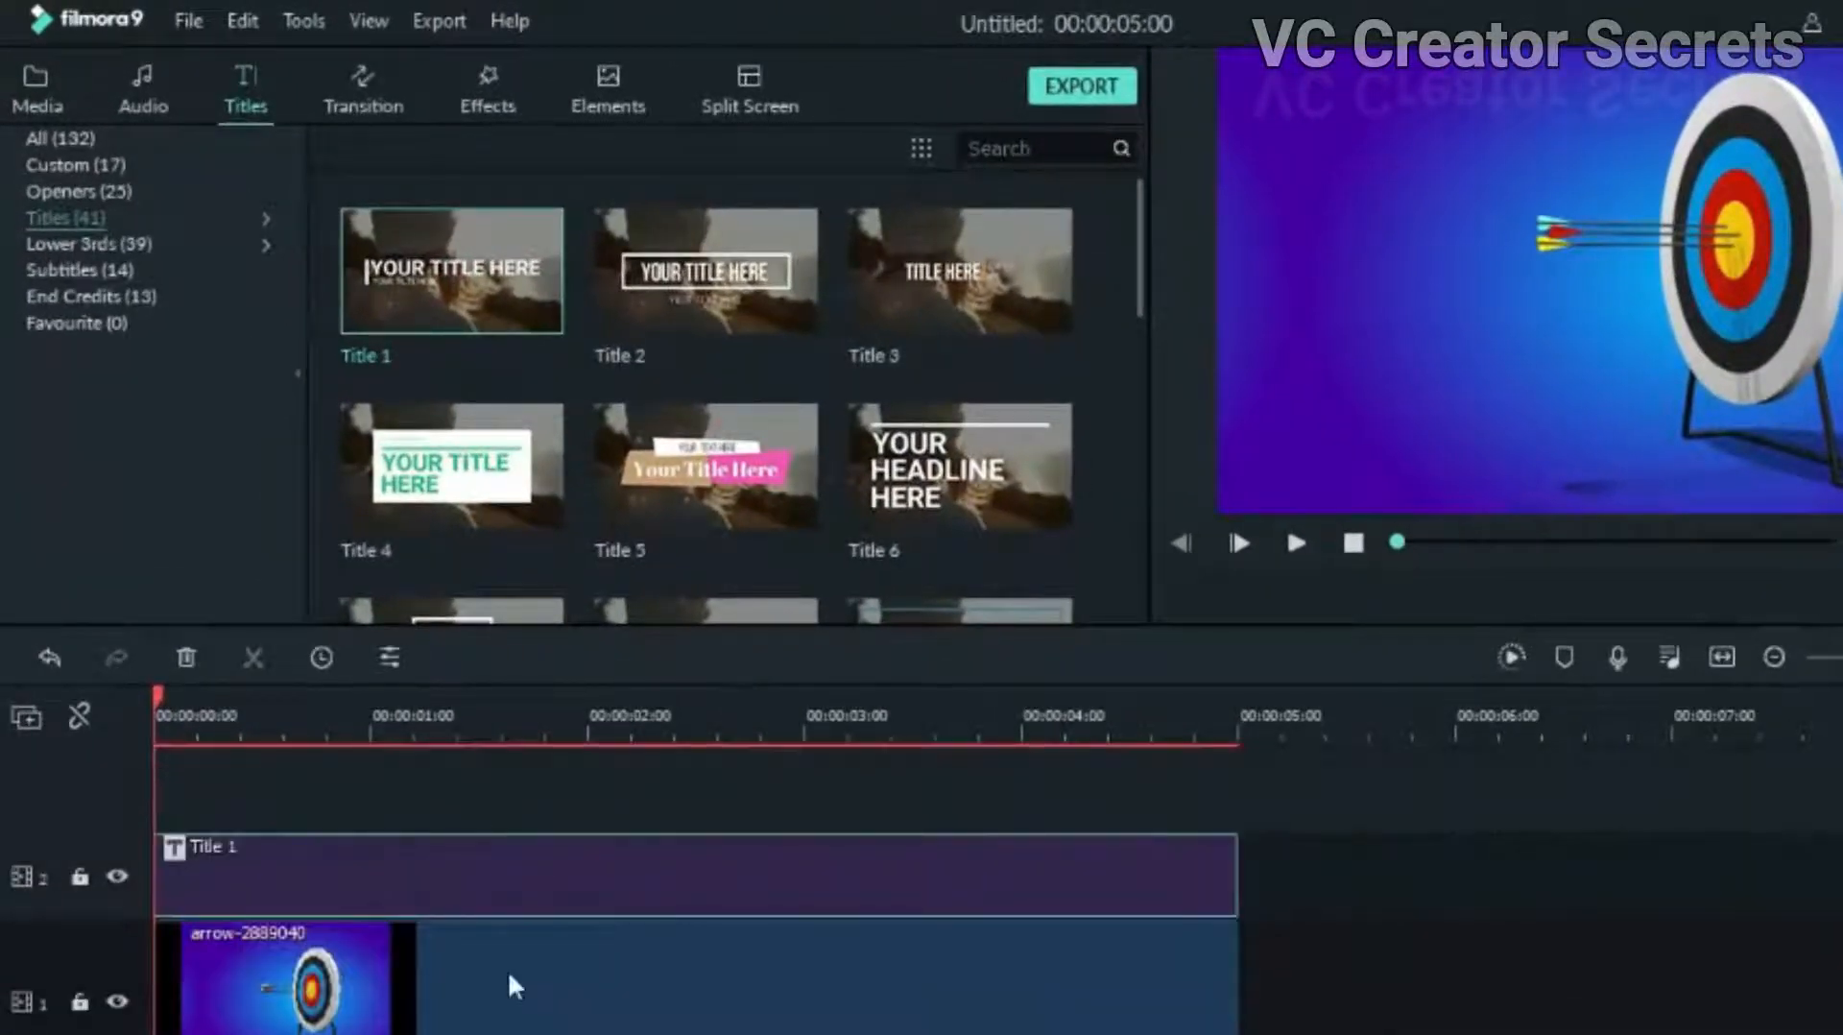
double_click(505, 871)
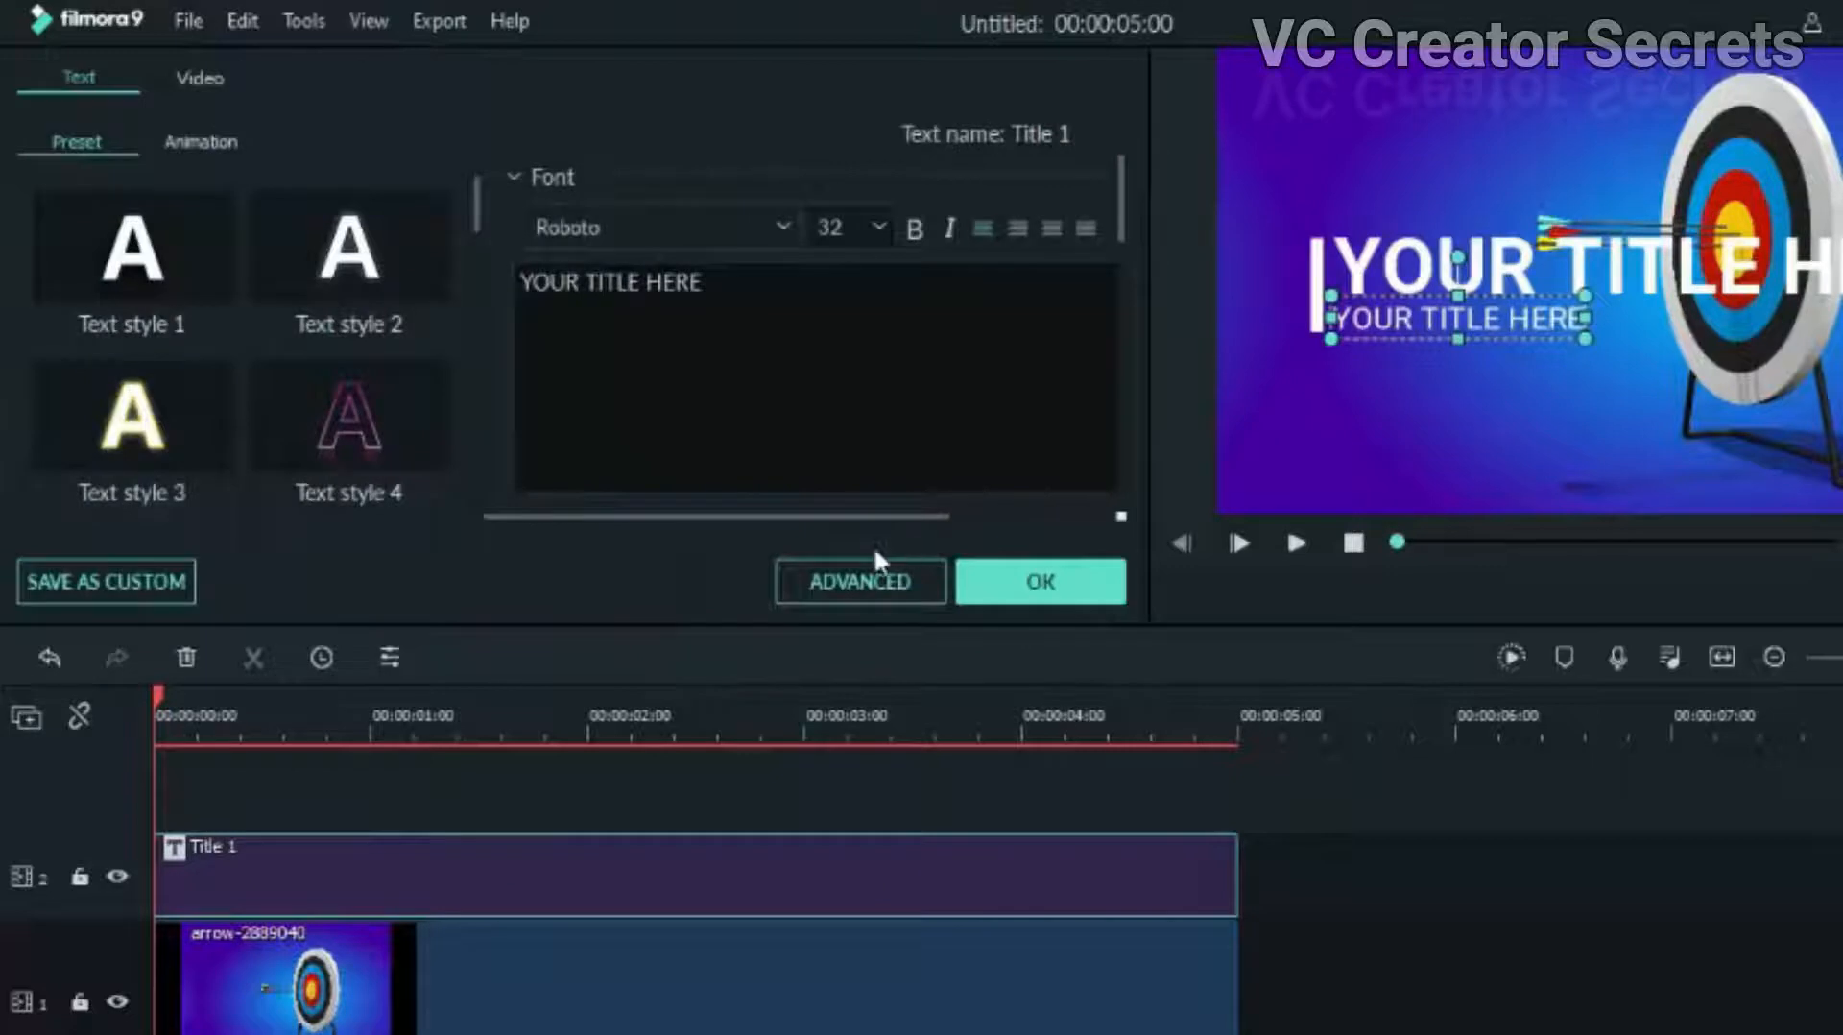
left_click(843, 579)
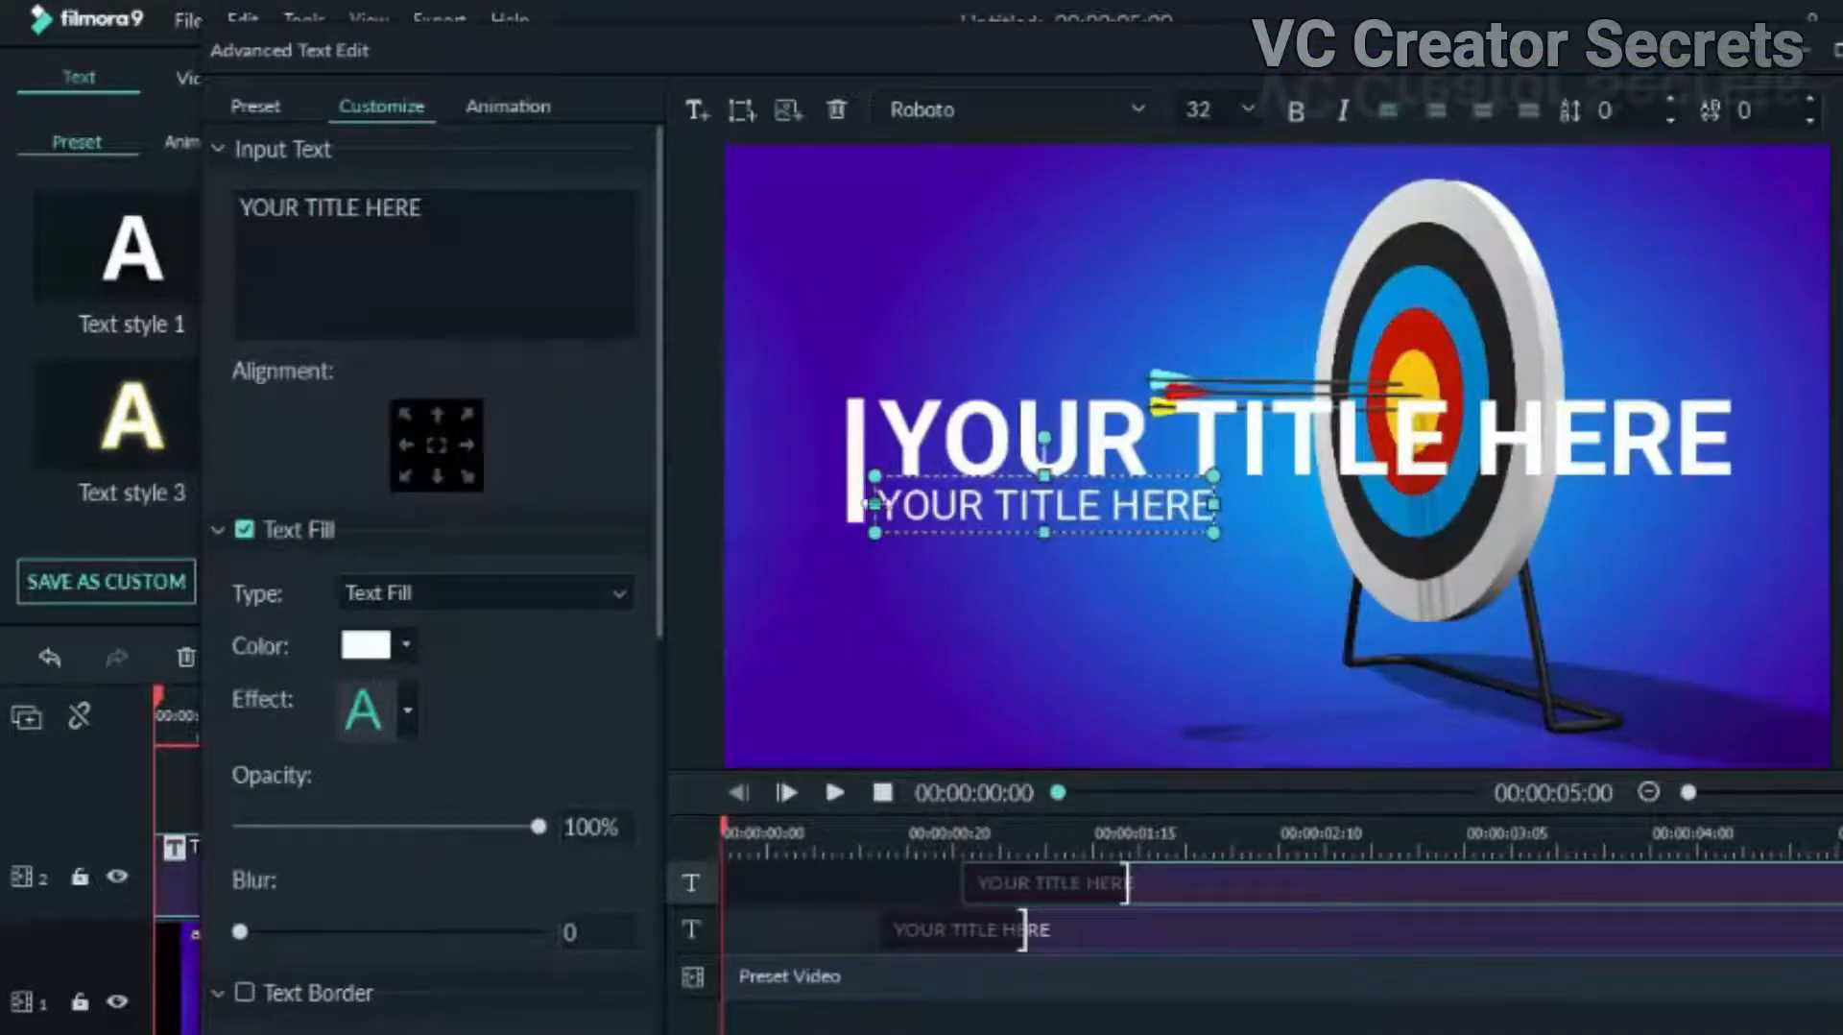
Step: Delete both YOUR TITLE HERE text boxes from the title, keeping only the white vertical bar
left_click(836, 111)
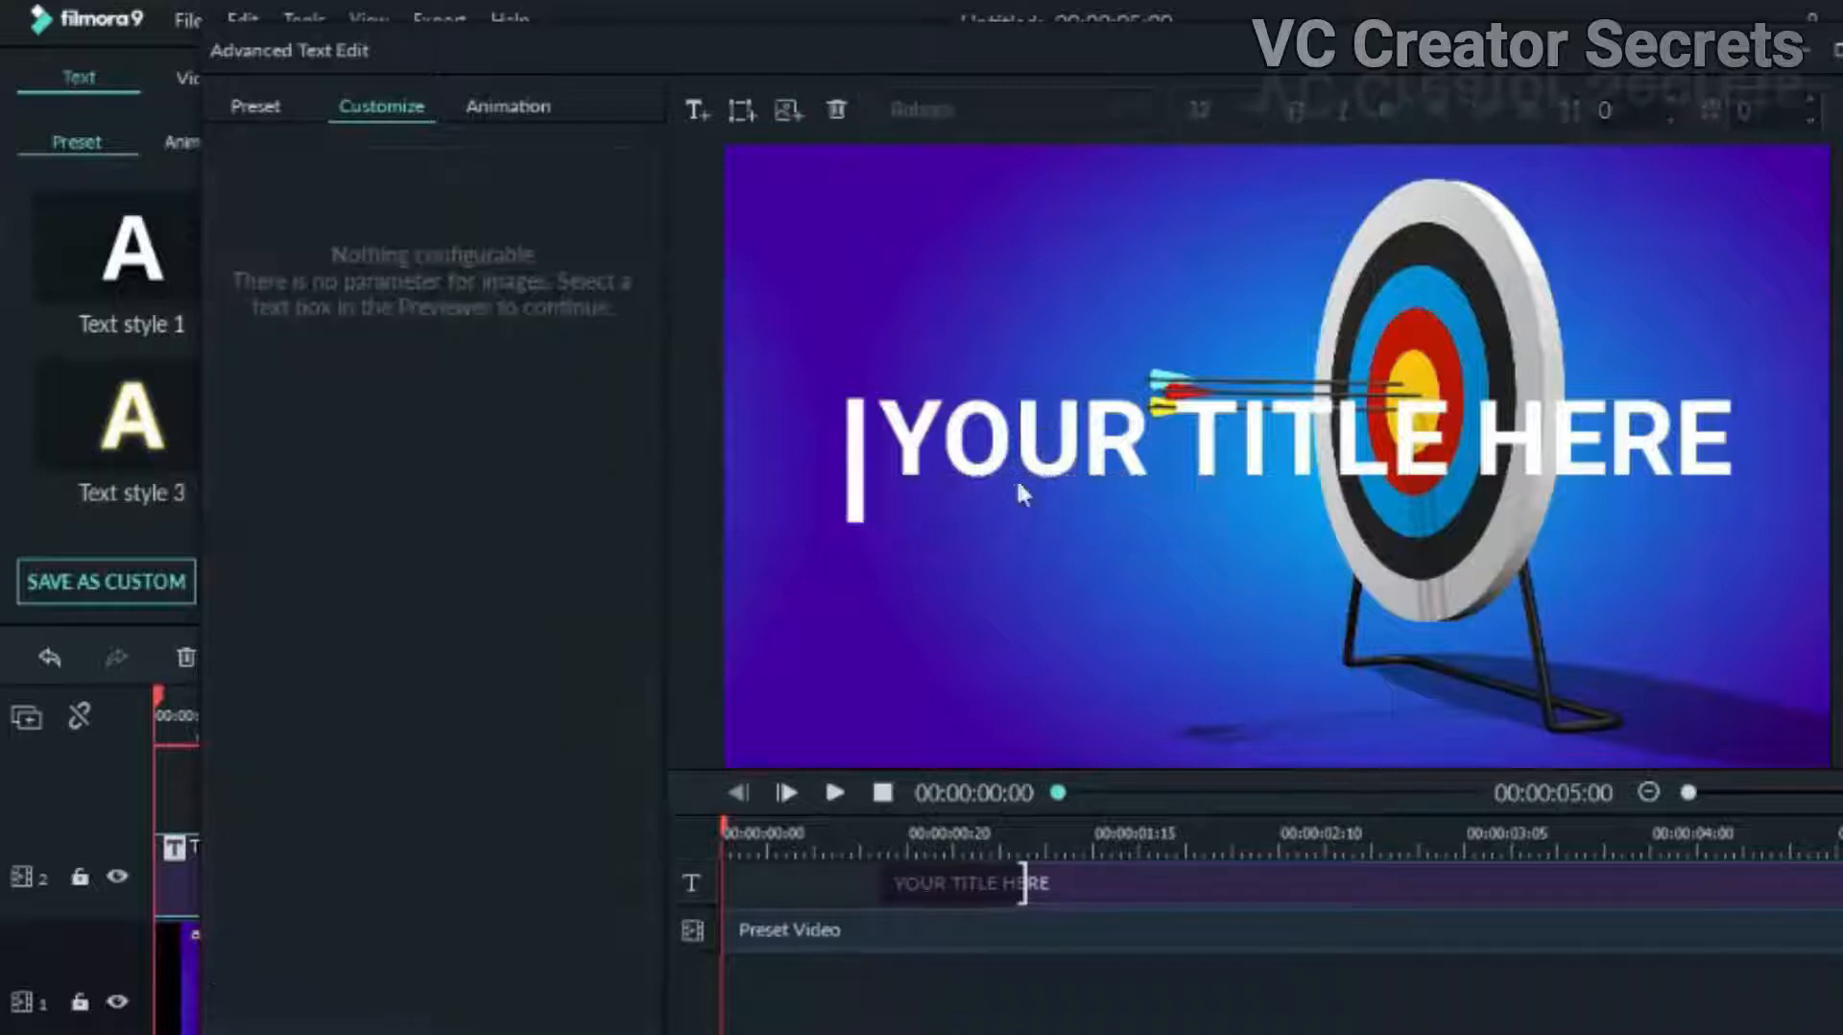
left_click(1002, 441)
left_click(839, 109)
left_click(854, 453)
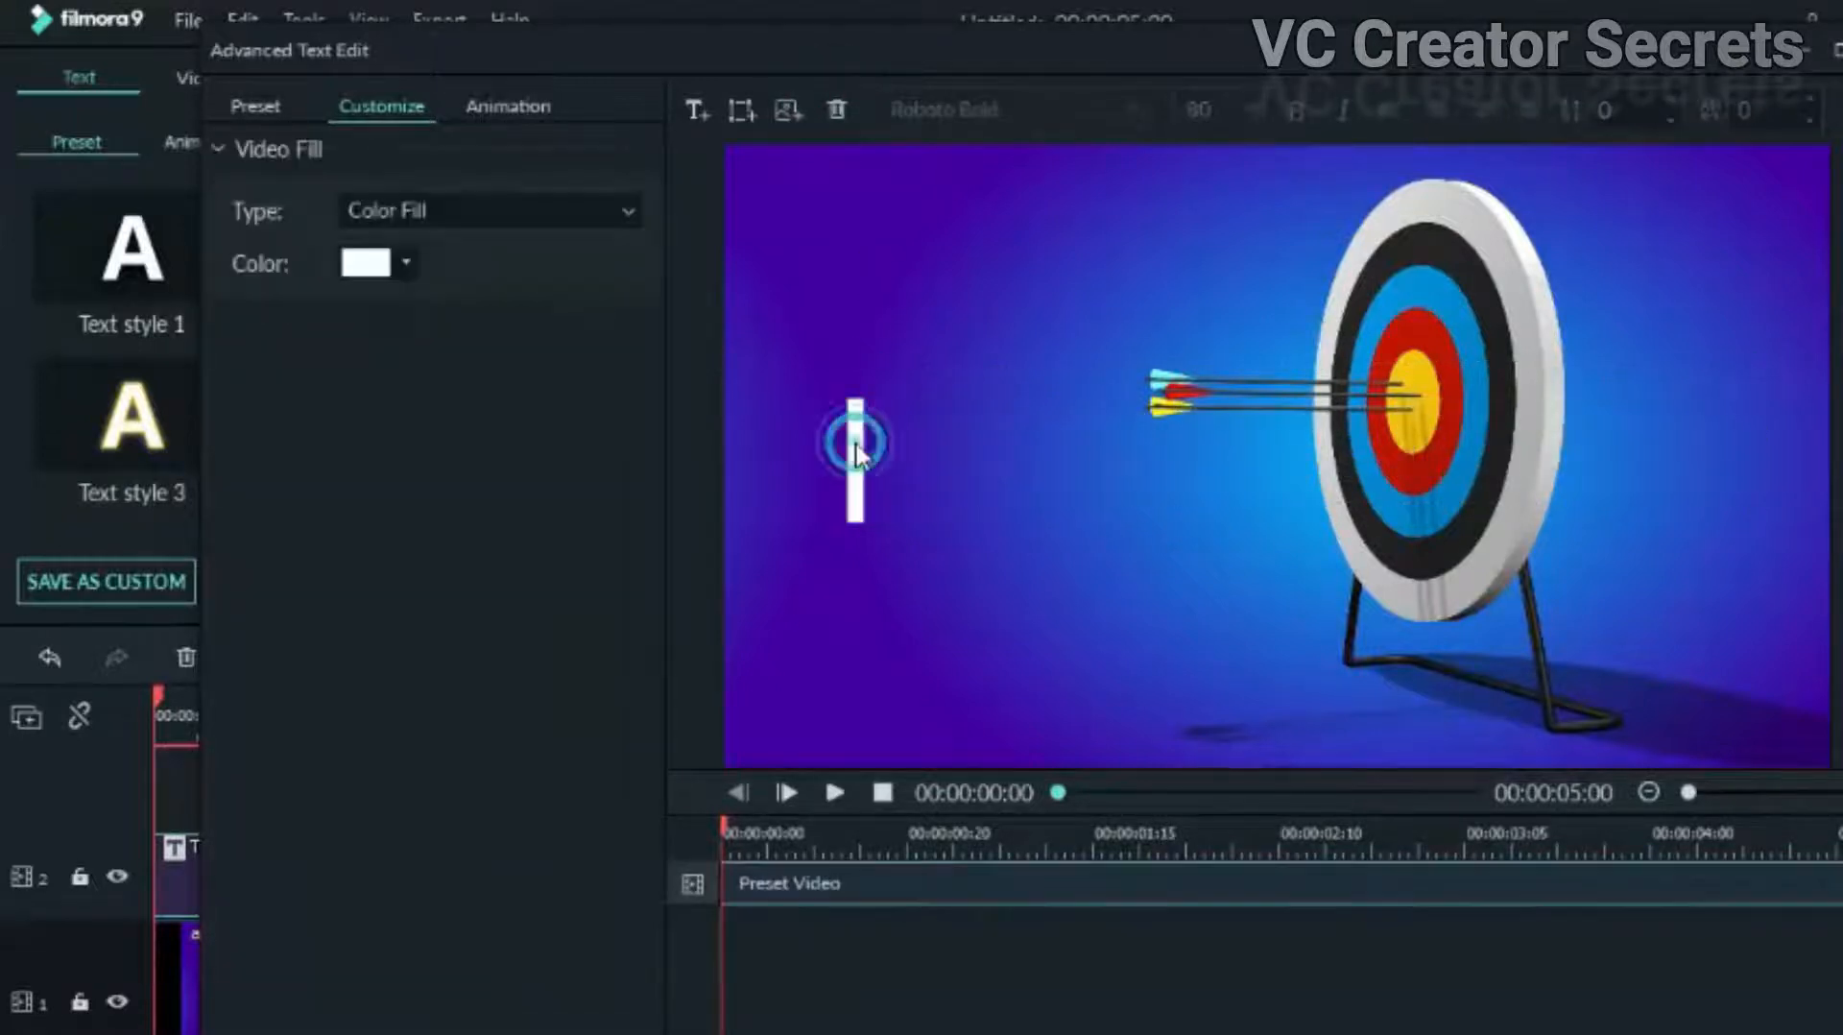
left_click(1009, 498)
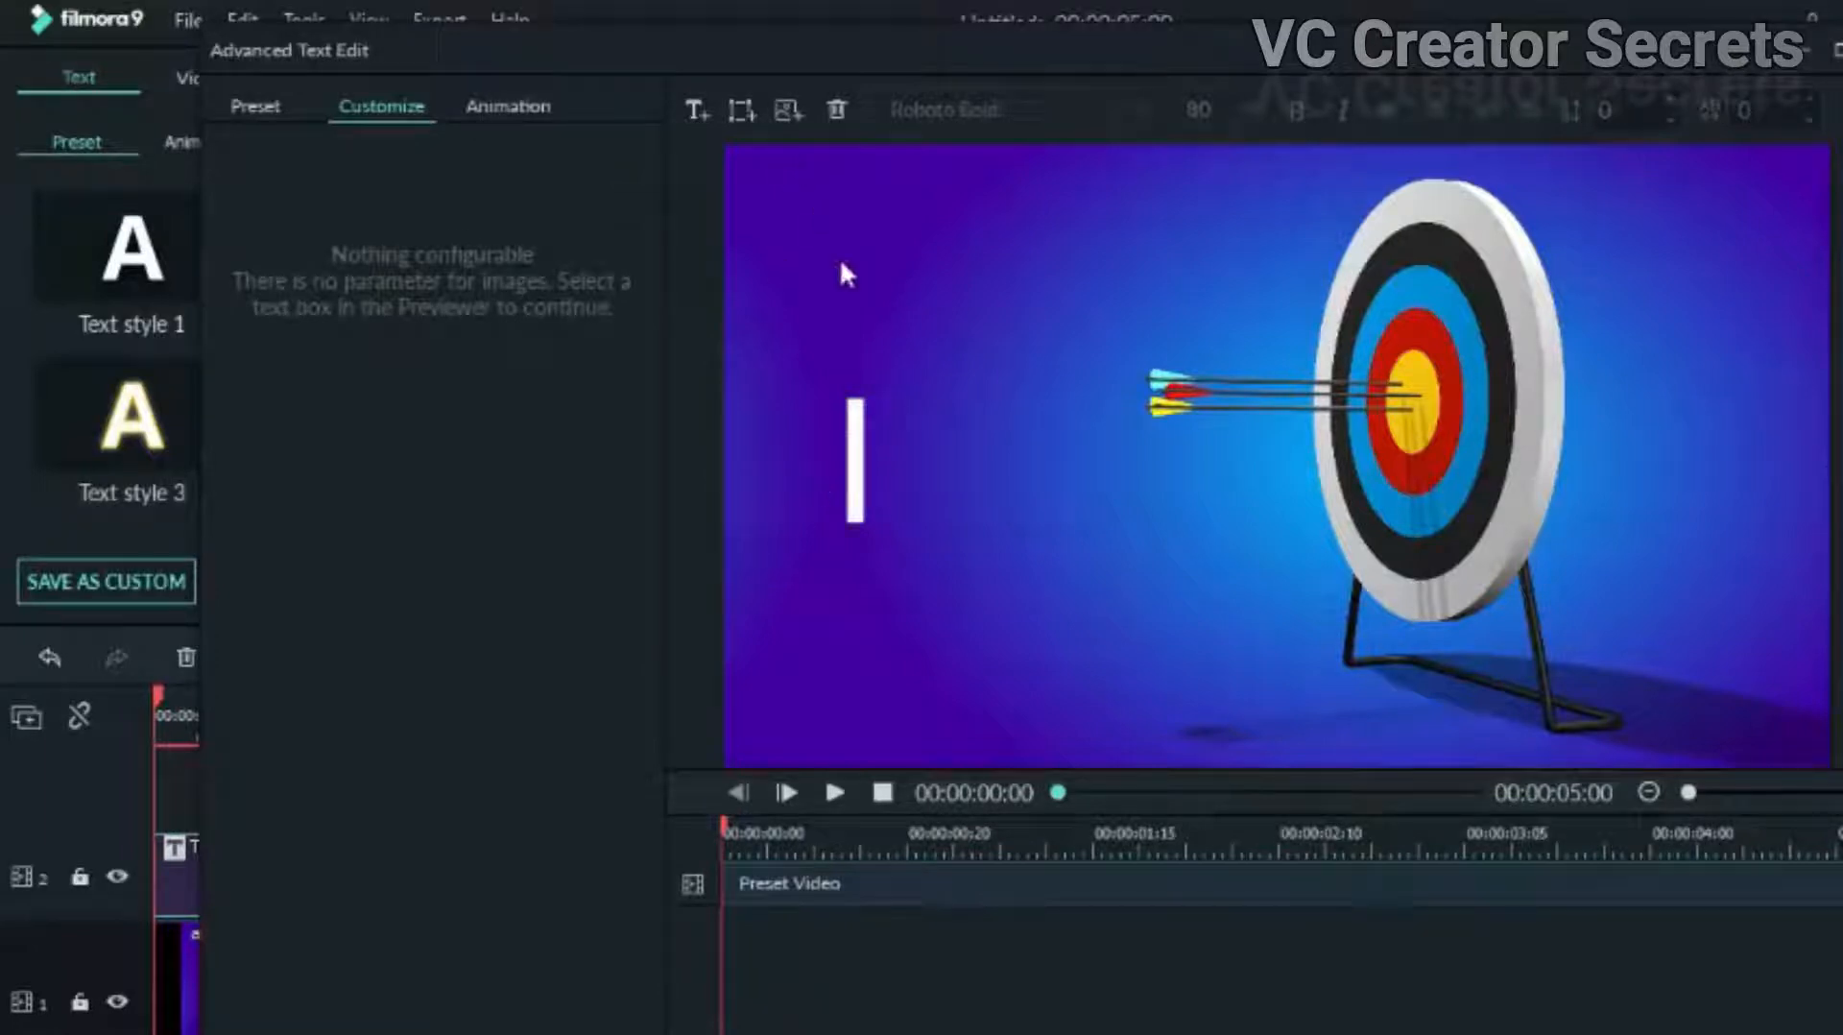
Step: Insert the image ANIMAL FACTS DOSE LOGO_PNG1 and shrink it into the lower-left corner of the video frame
left_click(786, 113)
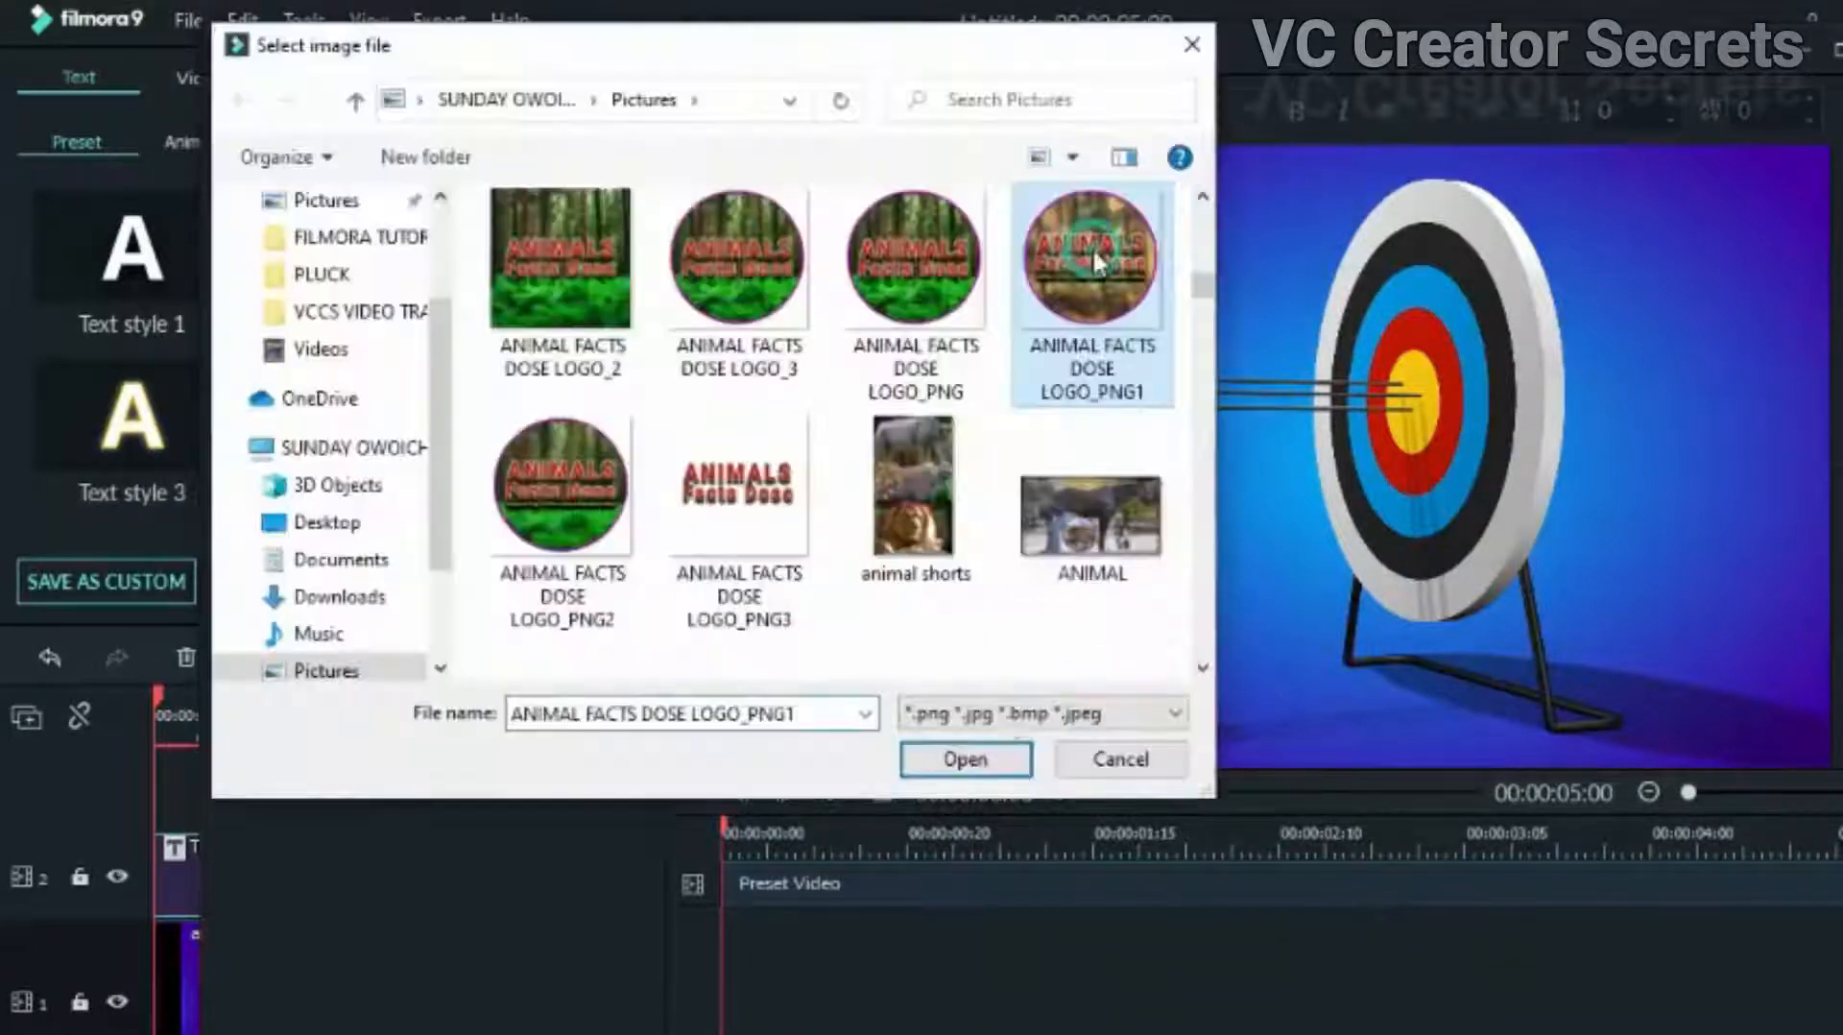
left_click(970, 755)
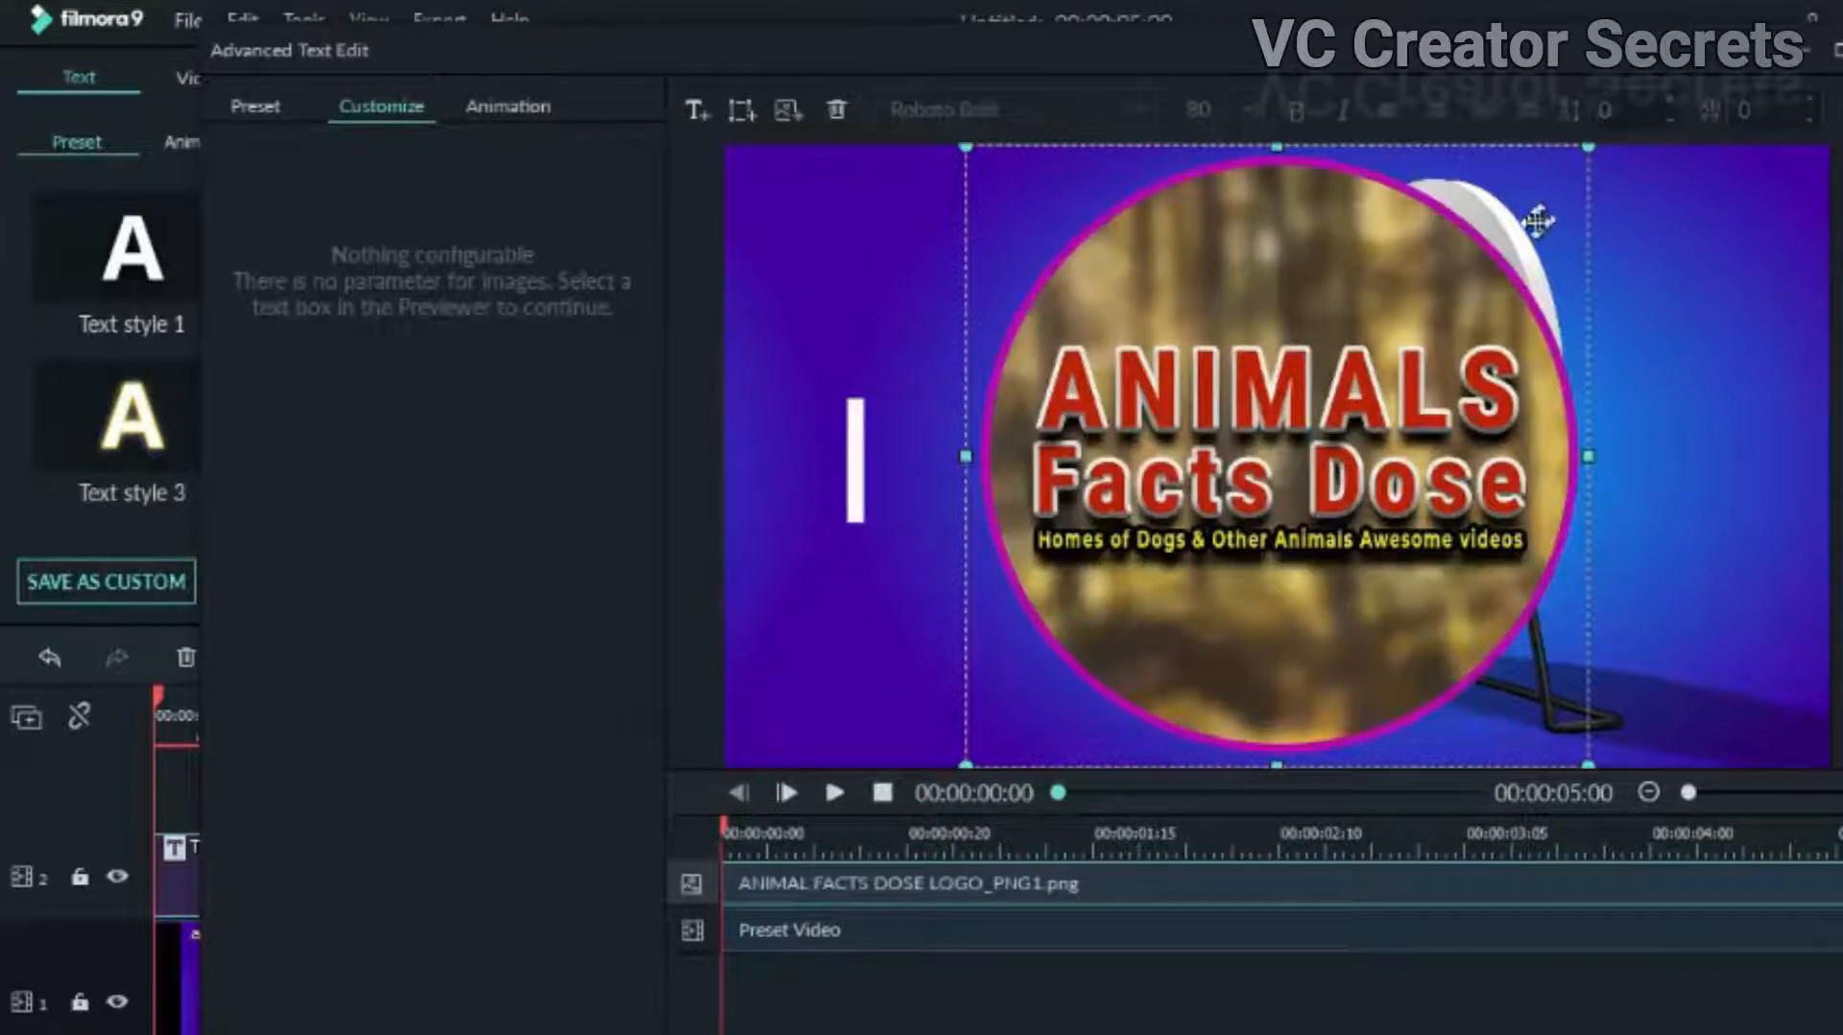
left_click_drag(1585, 149, 872, 639)
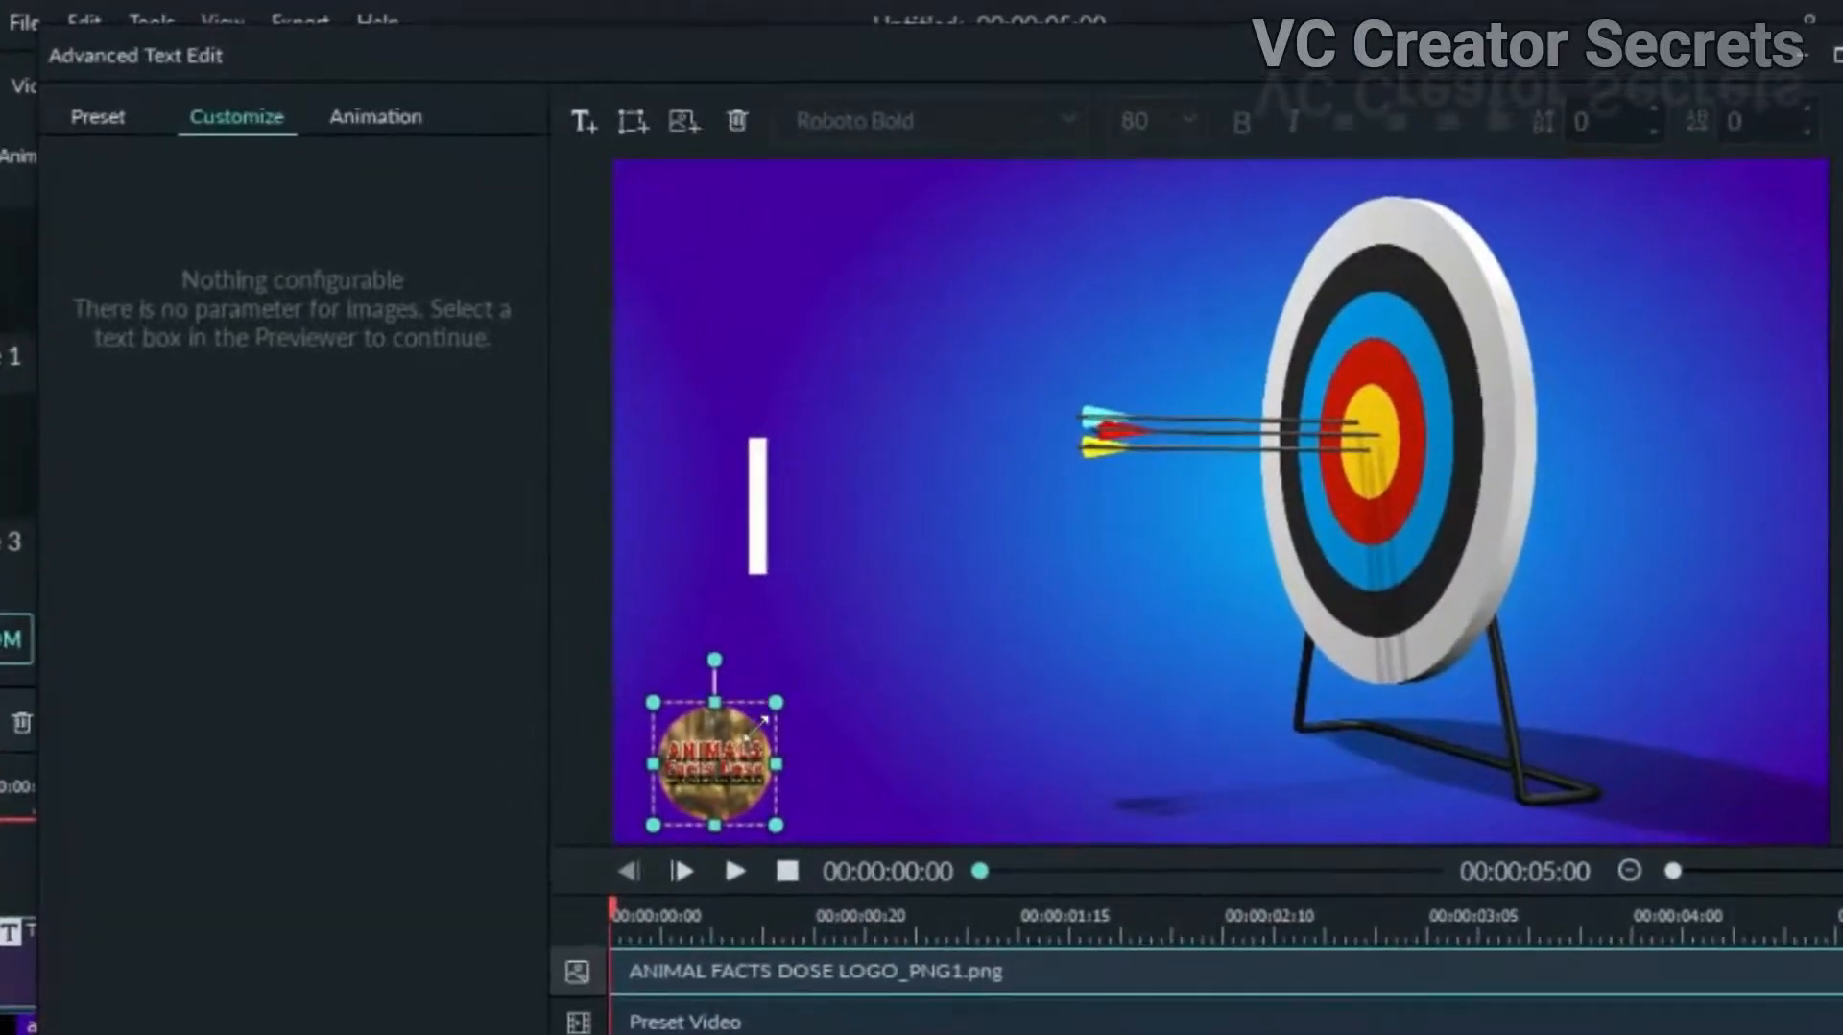
left_click_drag(762, 718, 769, 709)
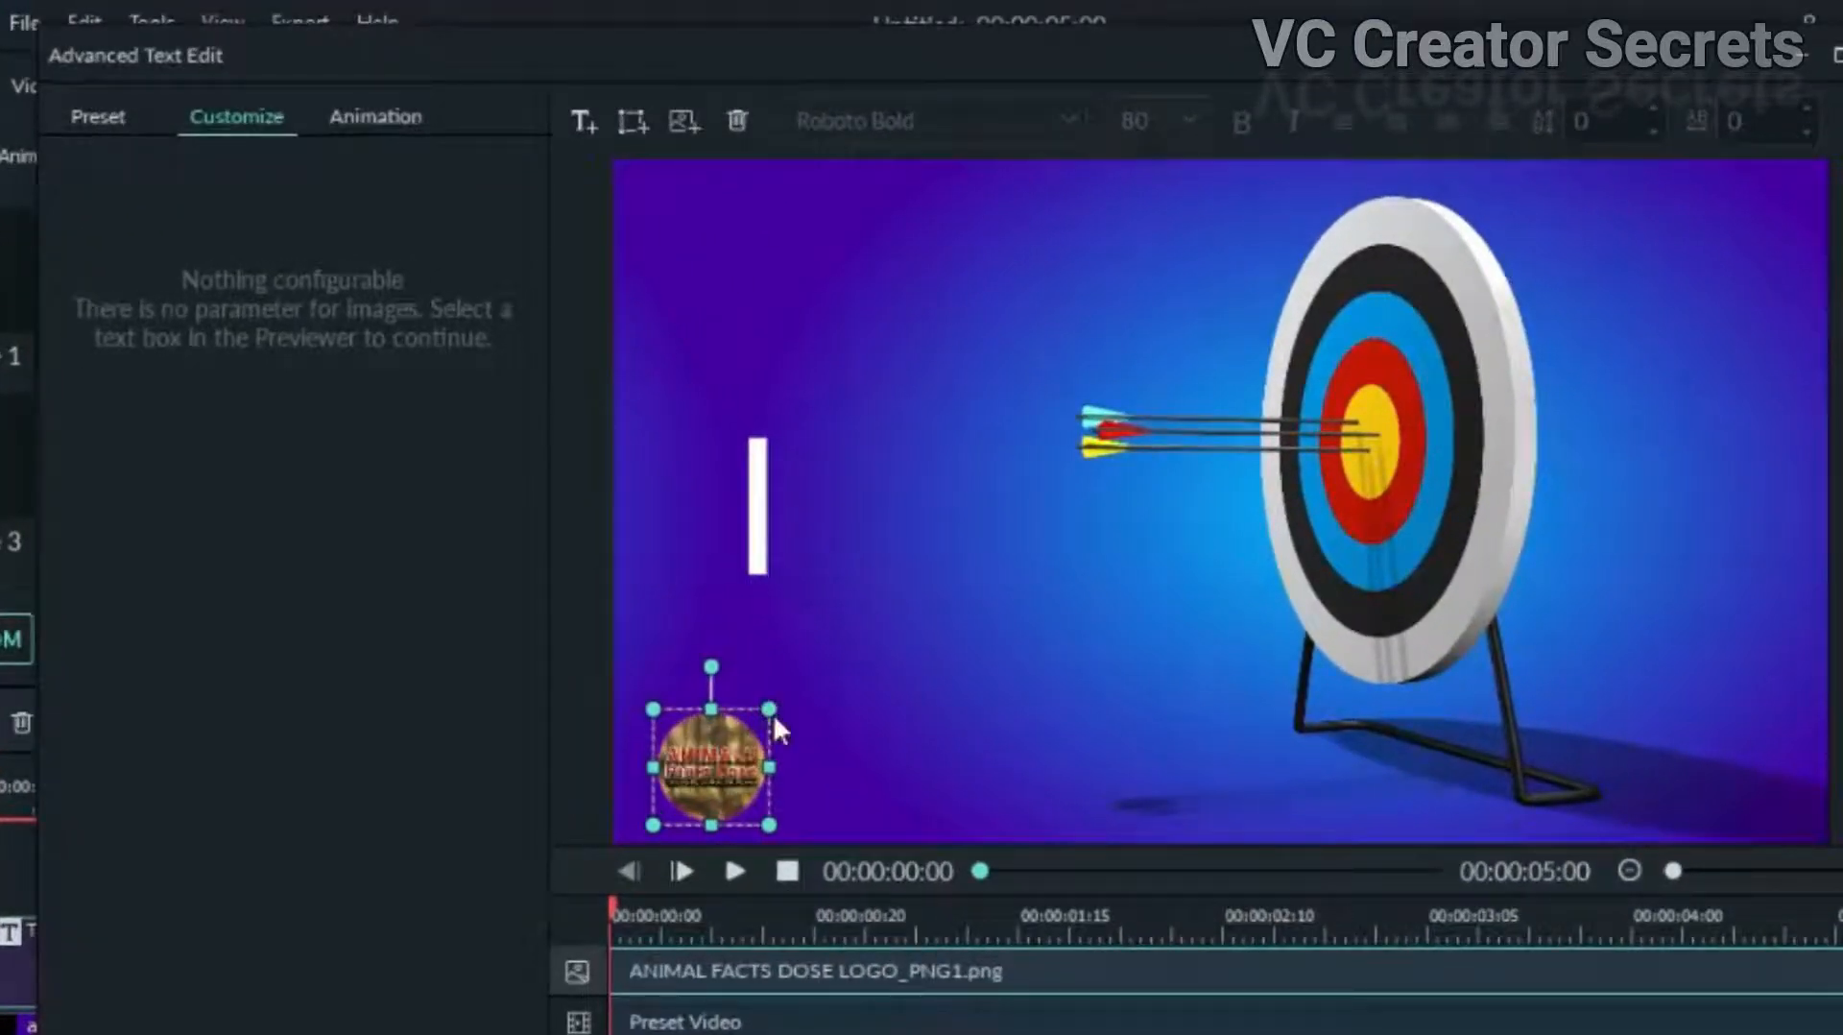
Step: Move the white vertical bar directly beside the logo and shorten it to about the logo's height
left_click_drag(760, 497, 794, 724)
left_click_drag(797, 406, 793, 426)
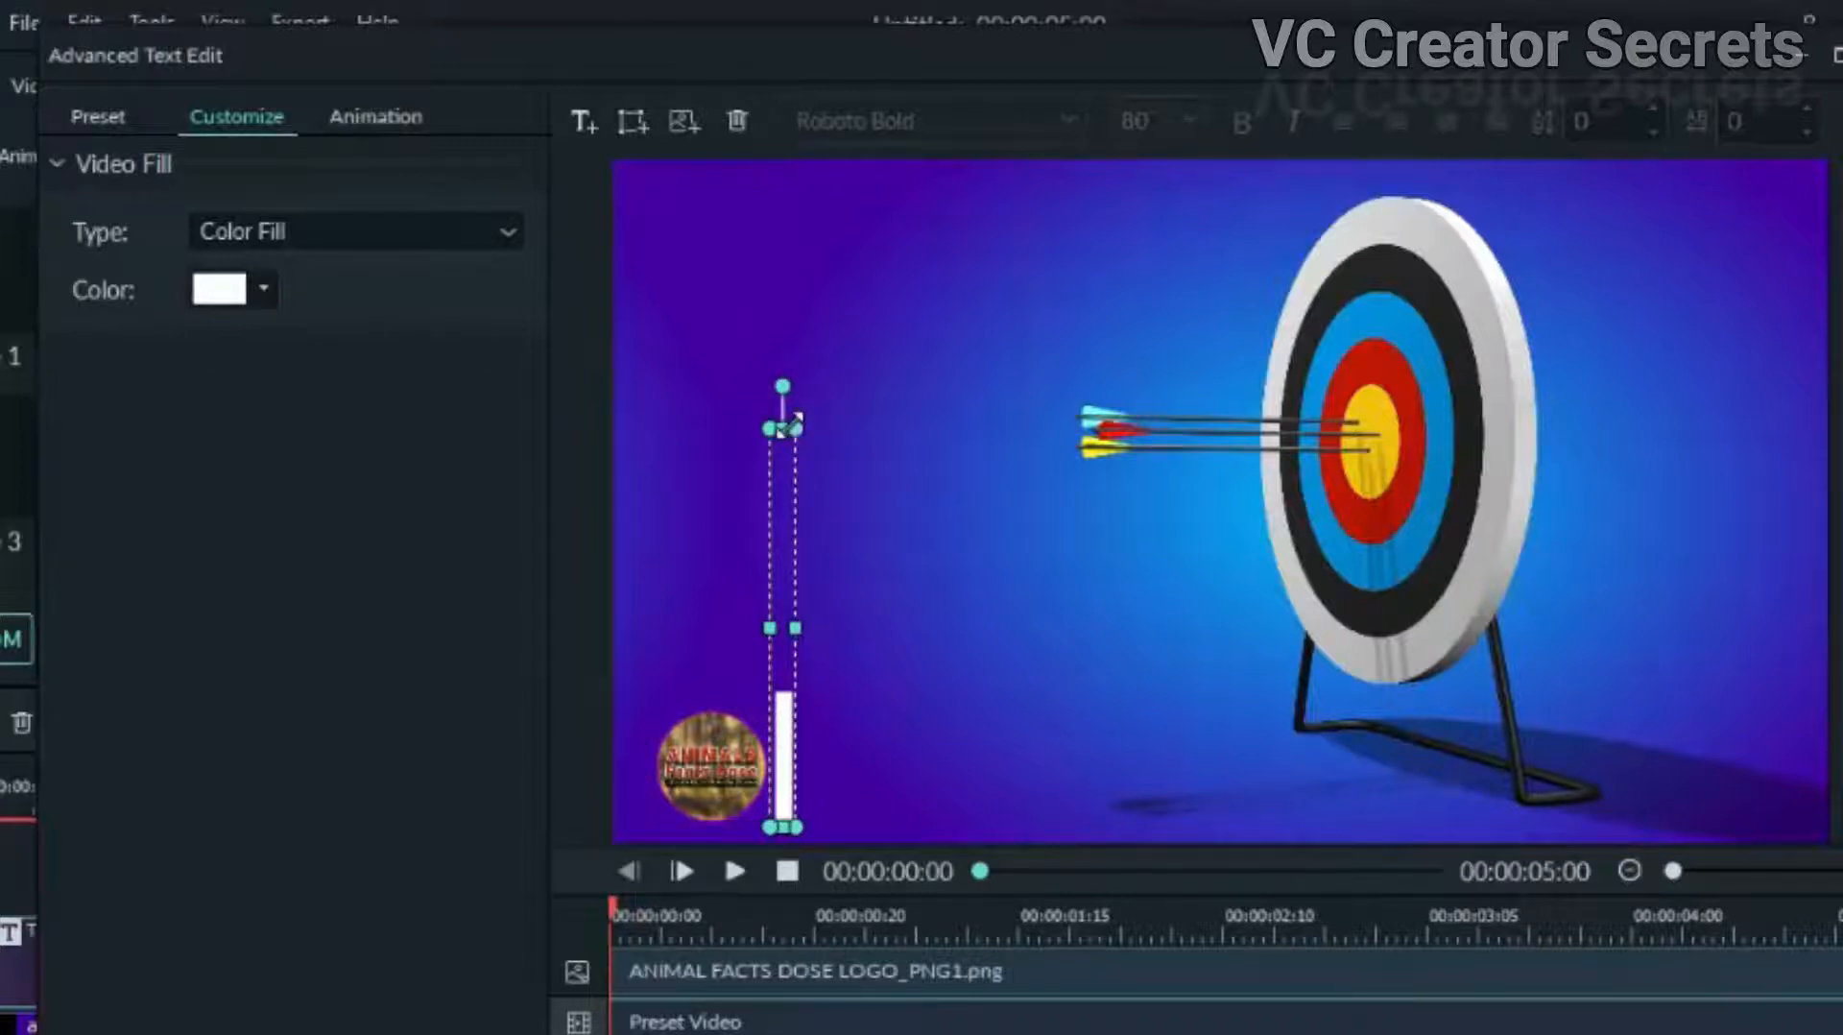
left_click(908, 544)
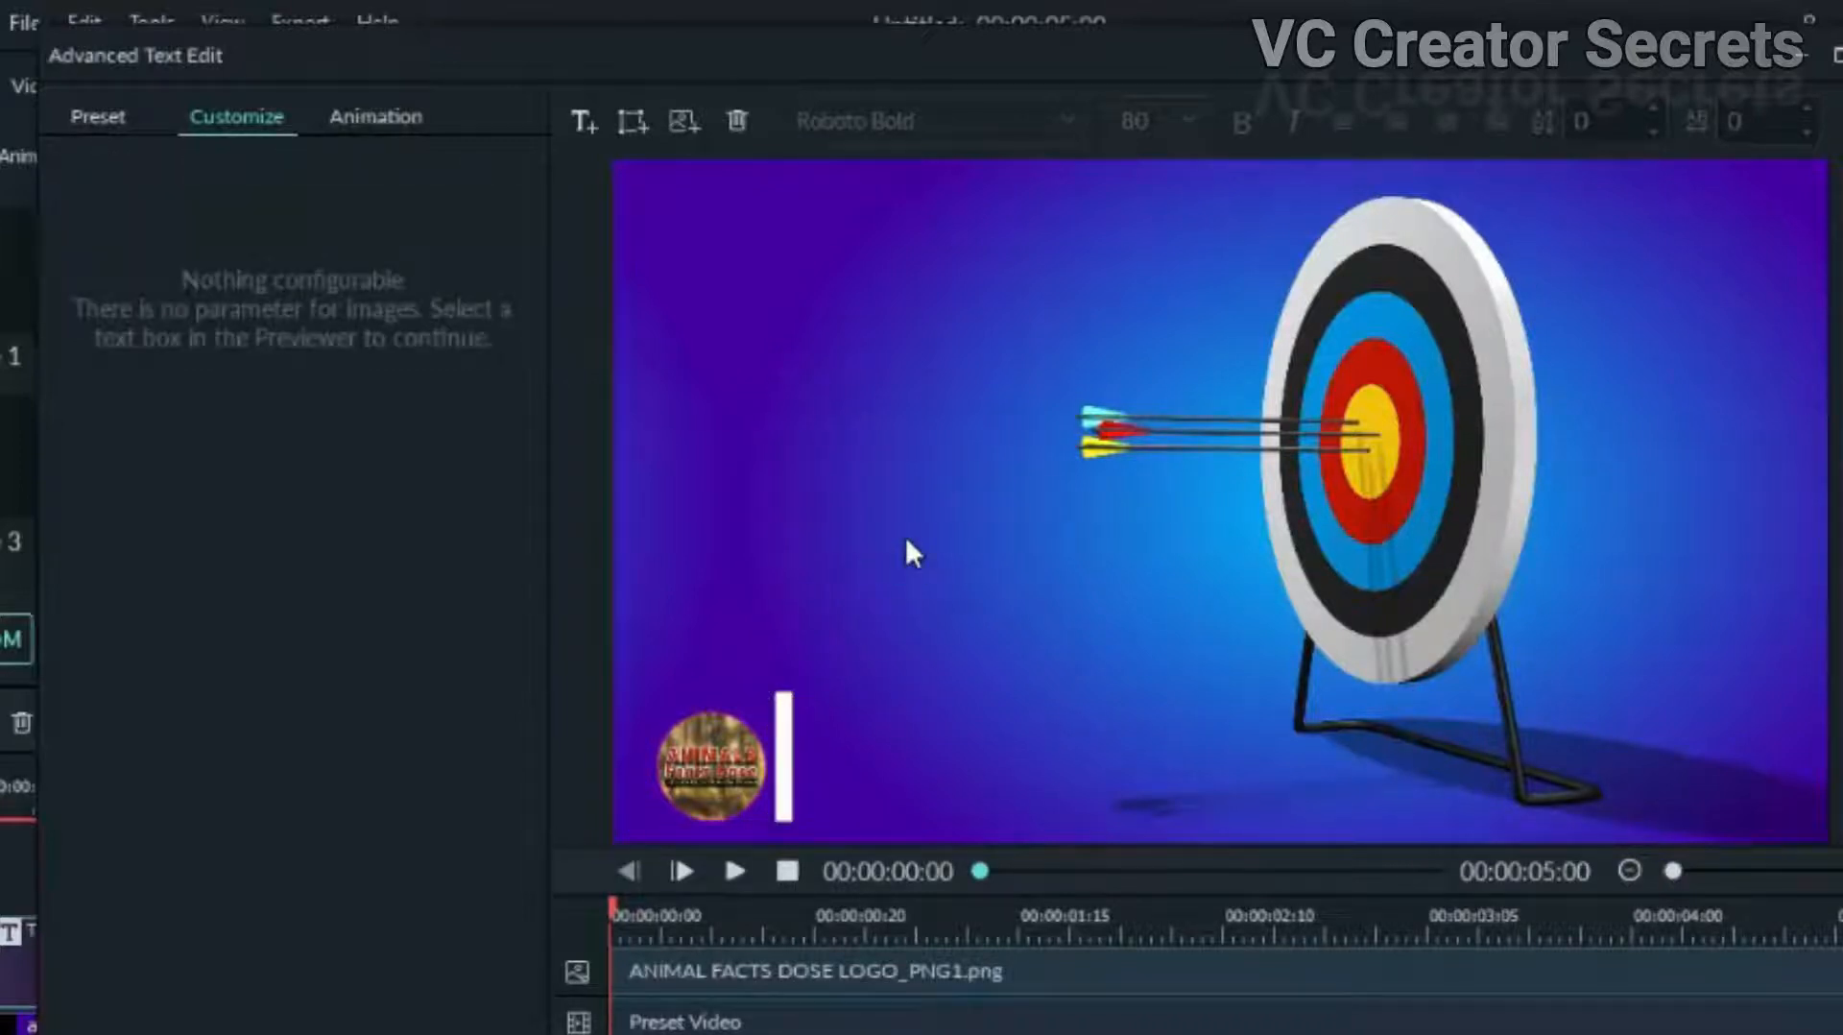
left_click(784, 797)
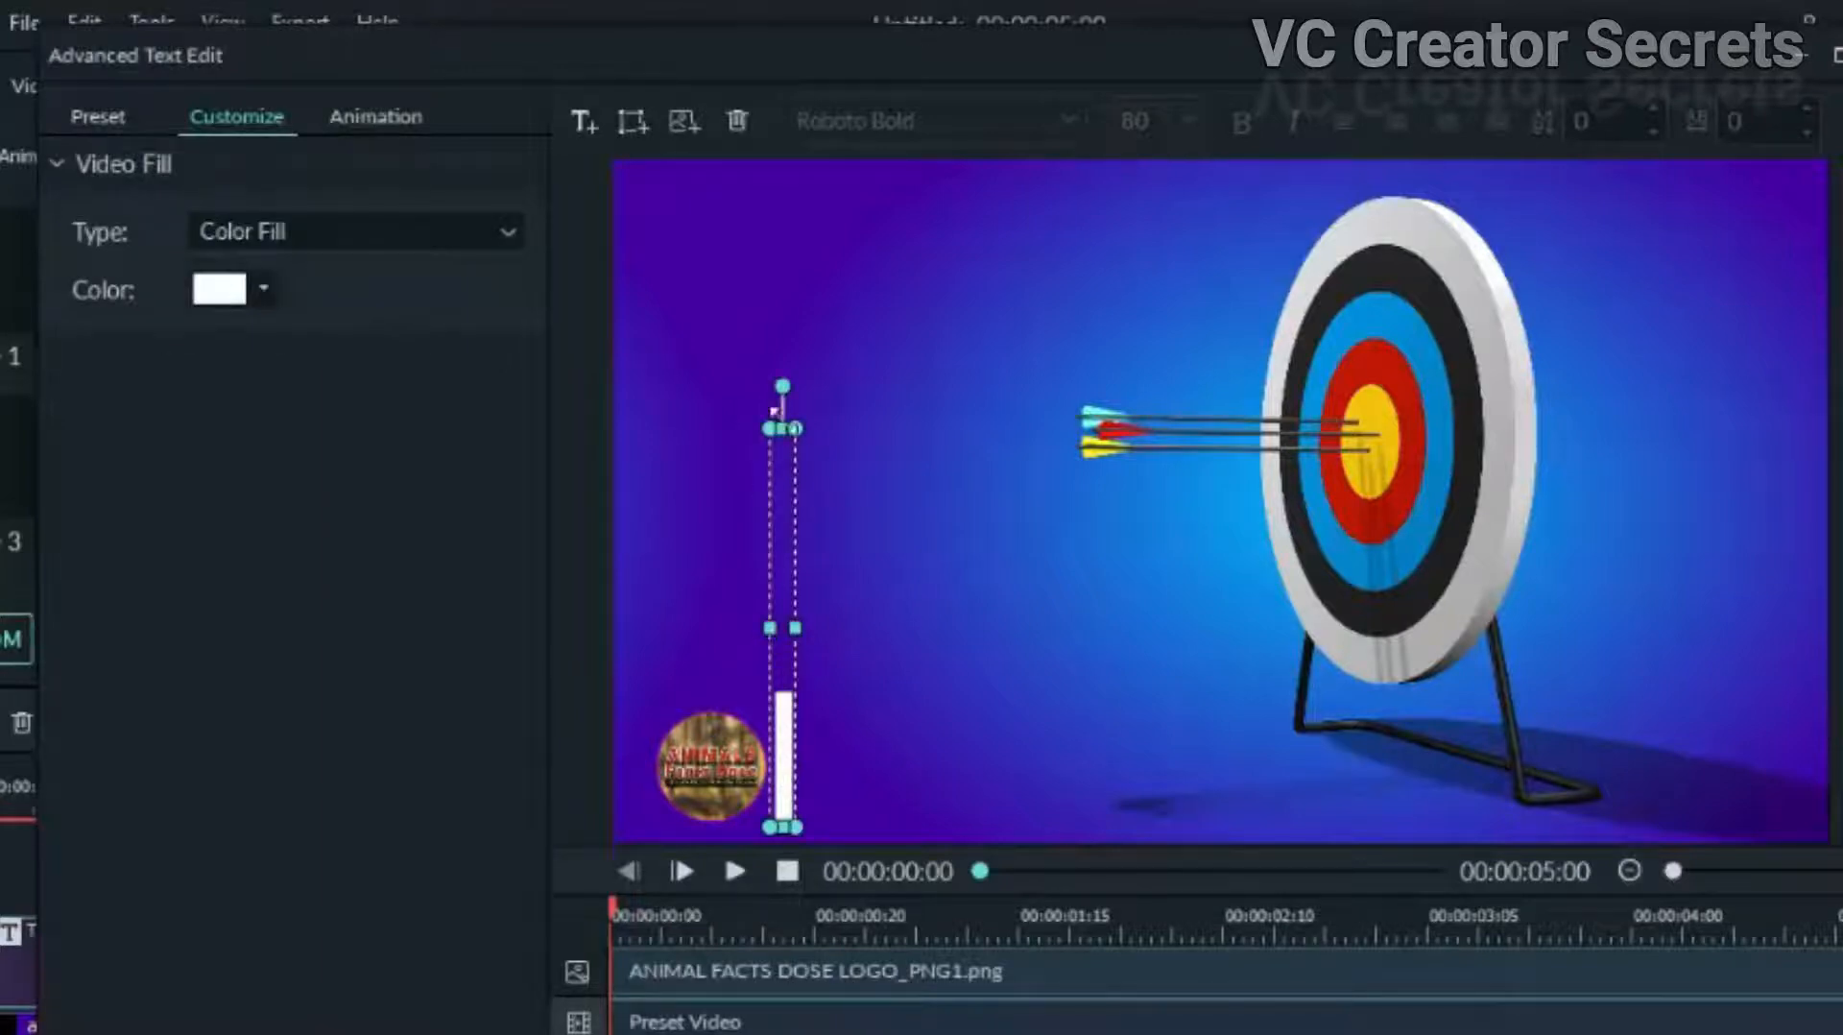
left_click_drag(781, 456, 780, 477)
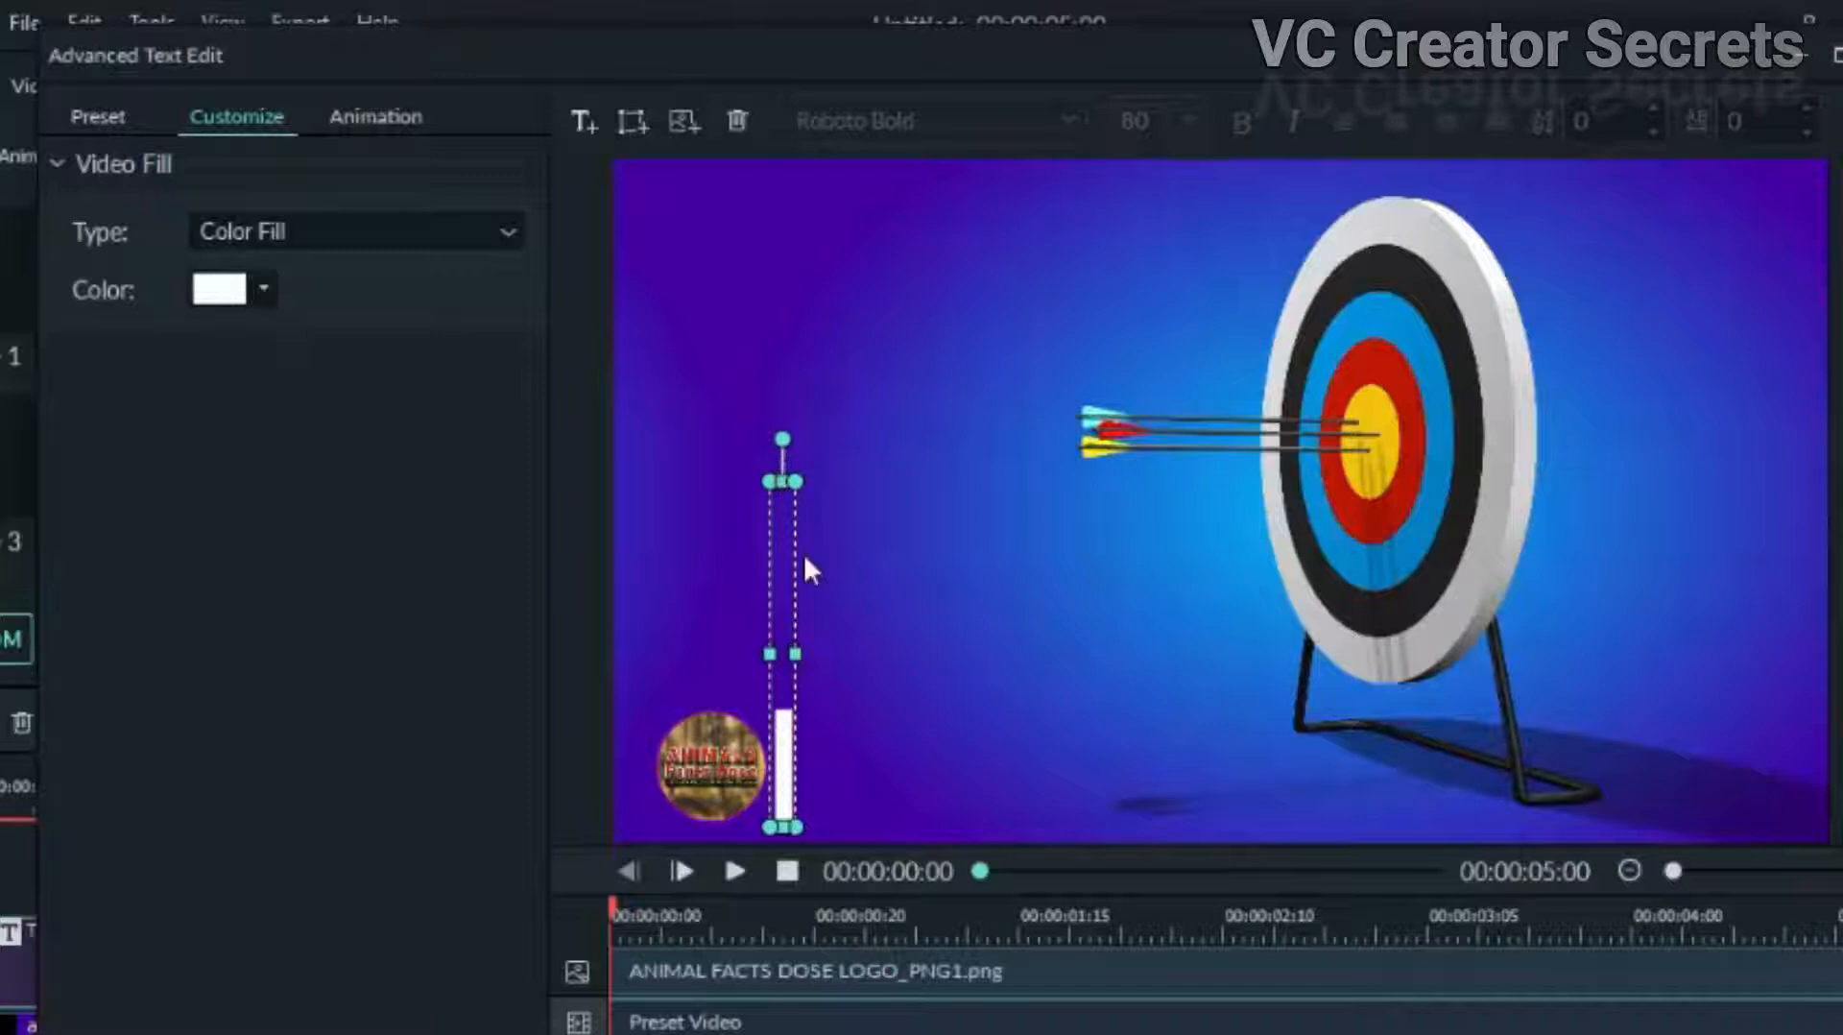
left_click(1019, 608)
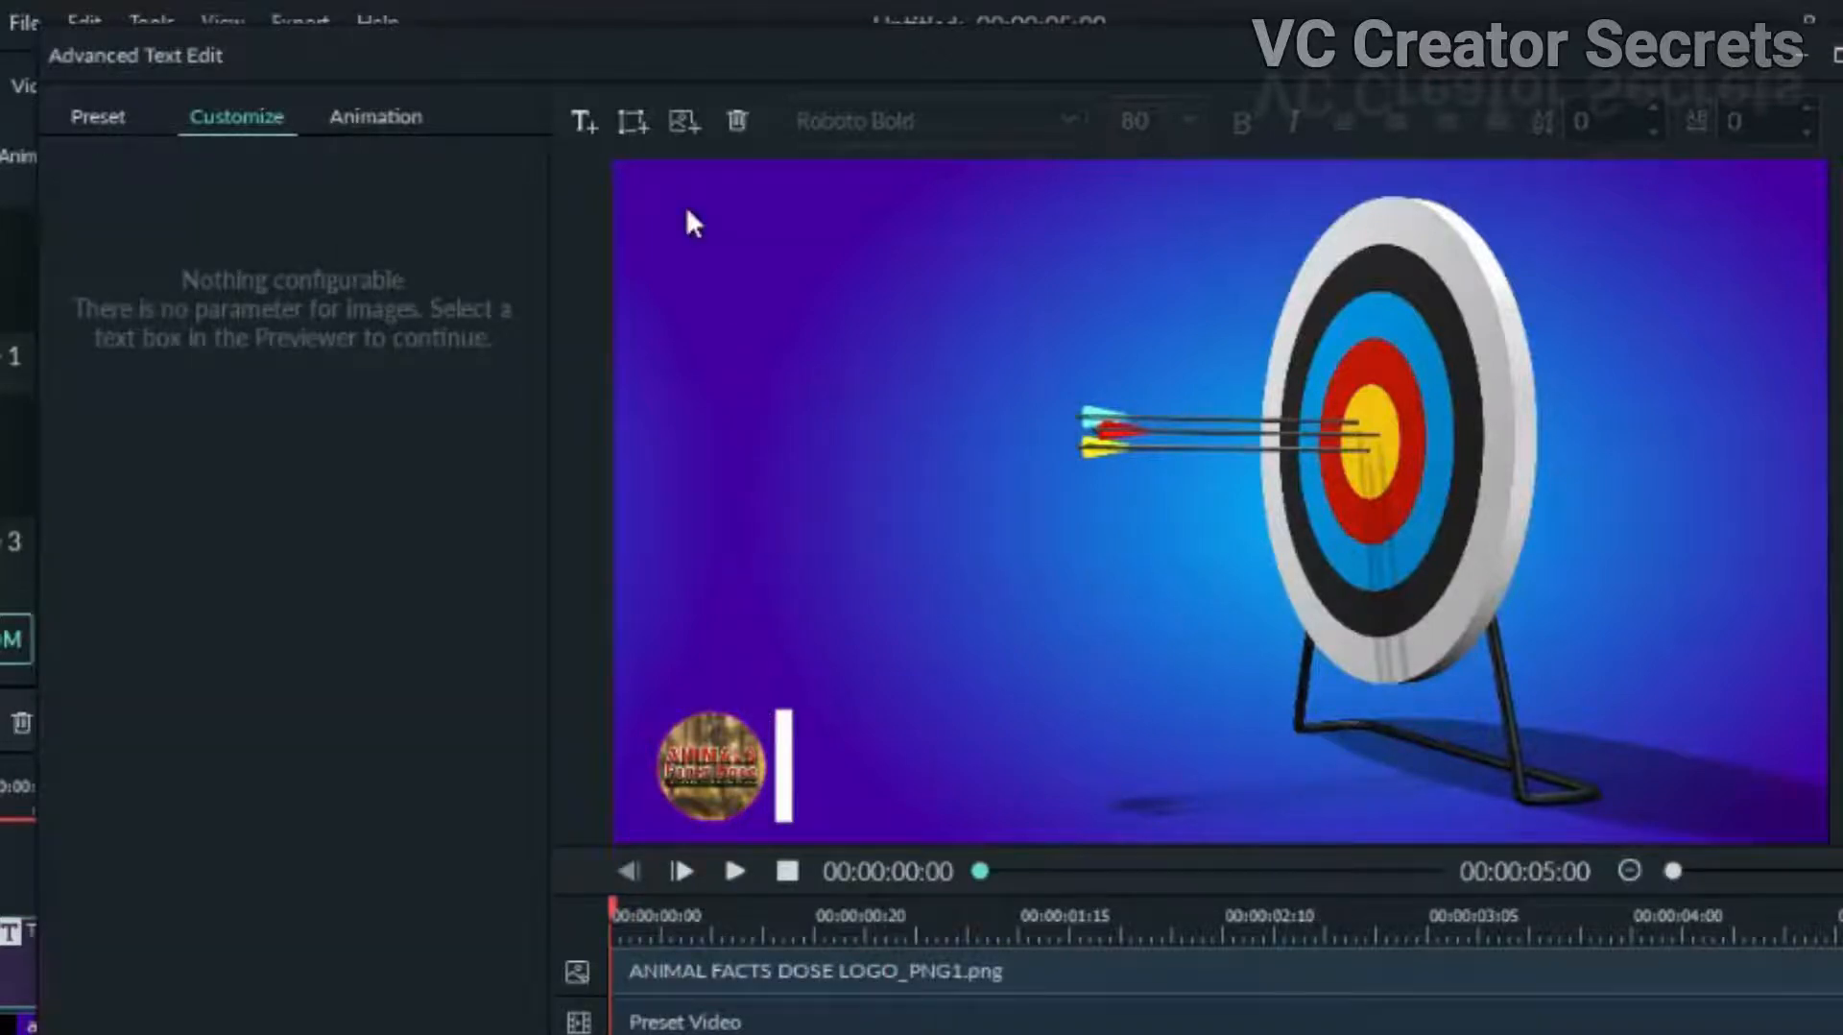
Step: Add a text box reading ANIMAL FACTS DOSE and scale it to nearly half the width of the video frame
left_click(583, 117)
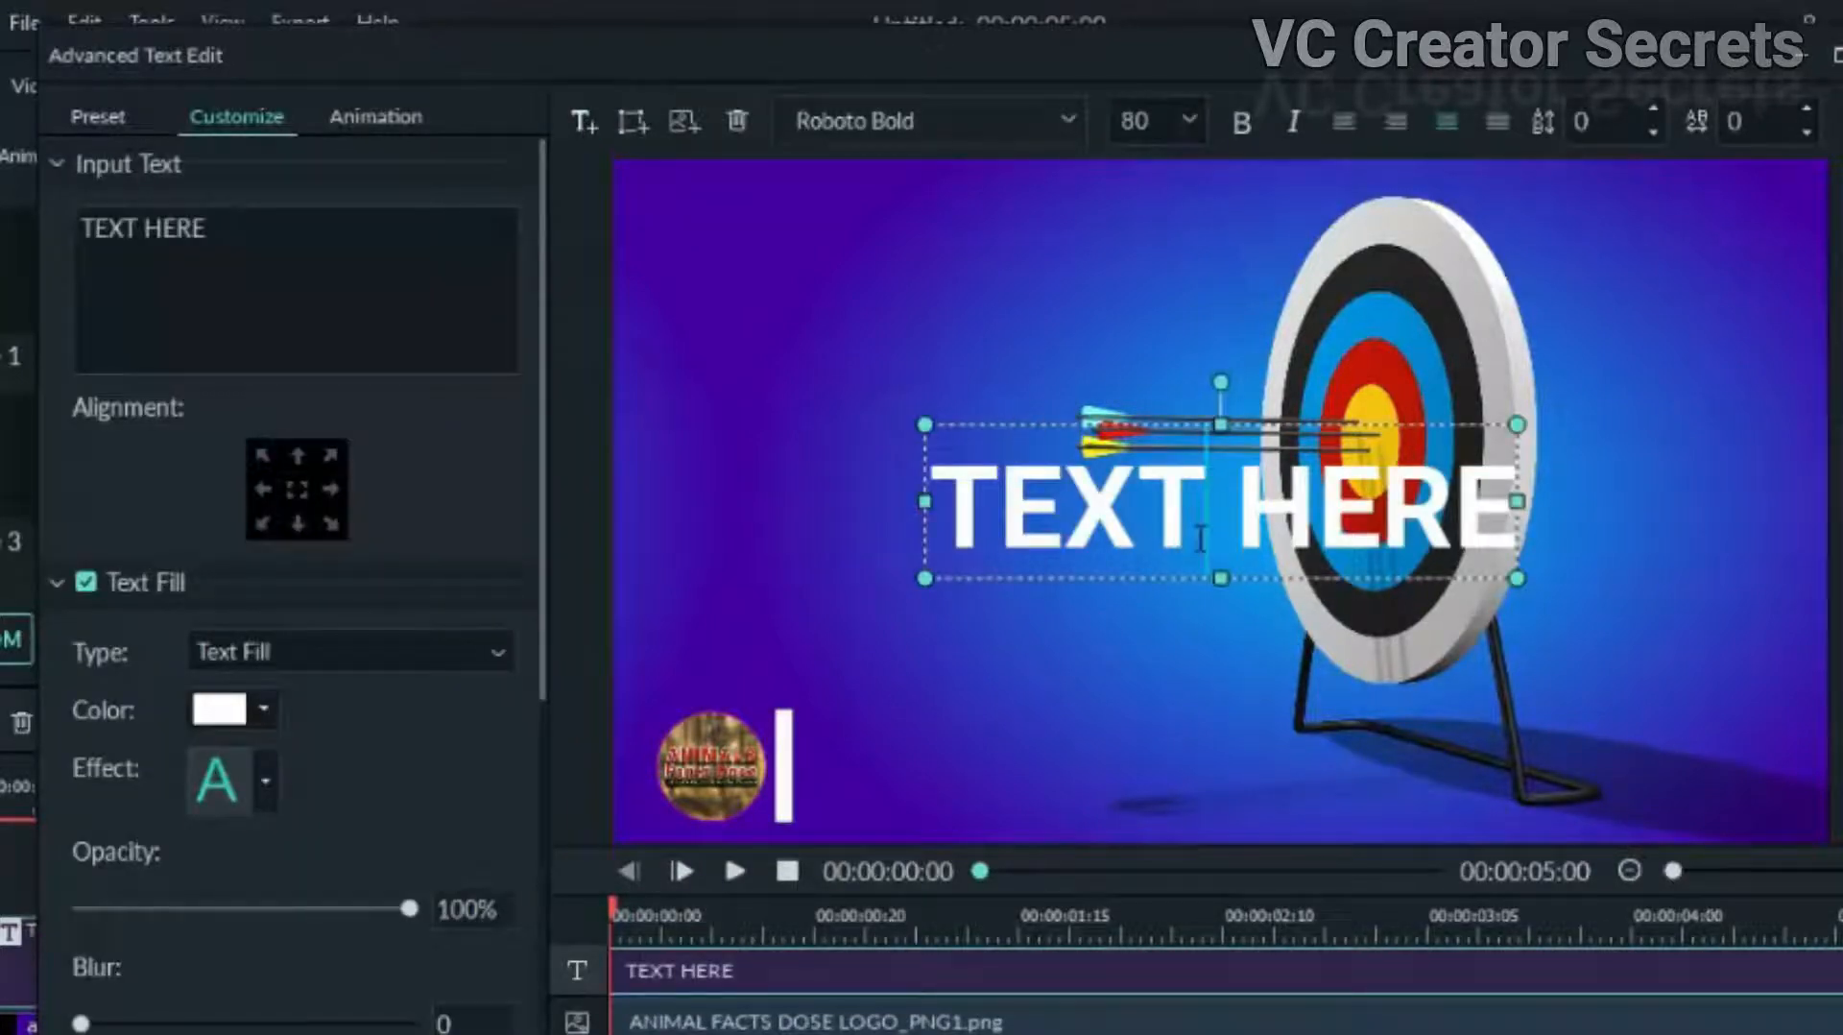
double_click(1200, 539)
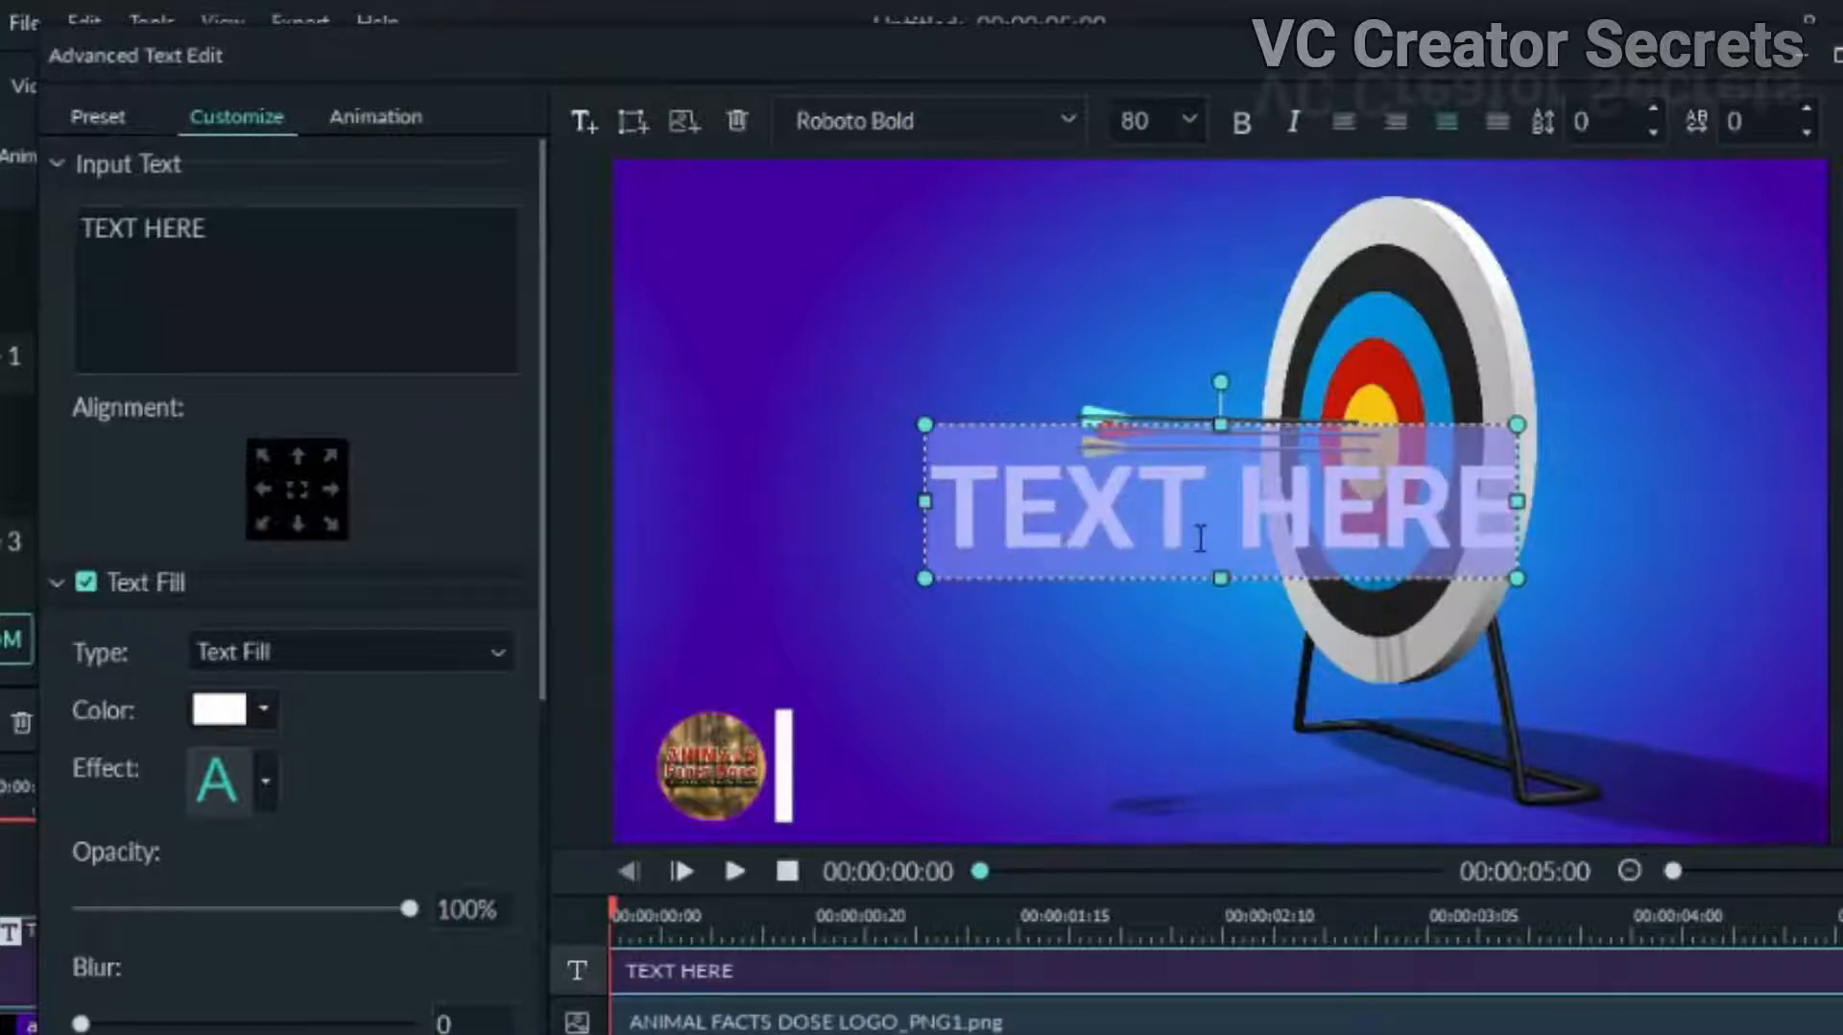
type("ANIMAL FACTS DOSE")
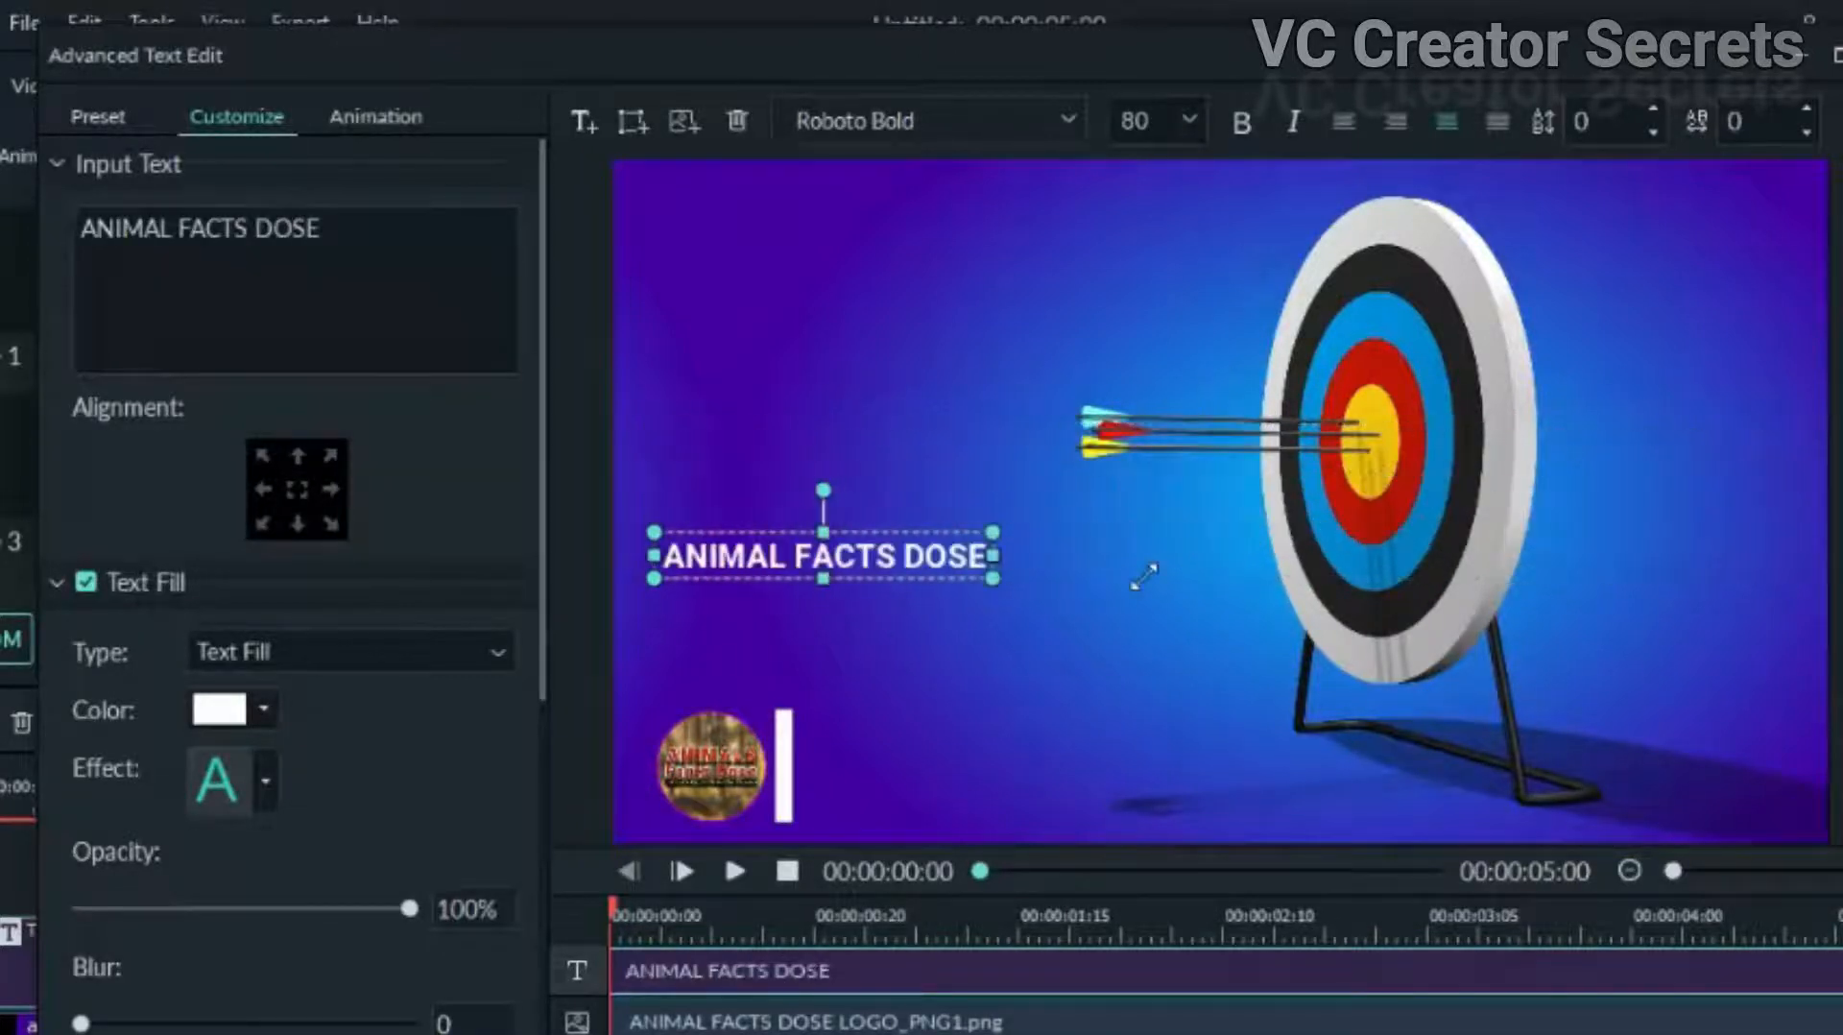
left_click_drag(1144, 576, 1203, 563)
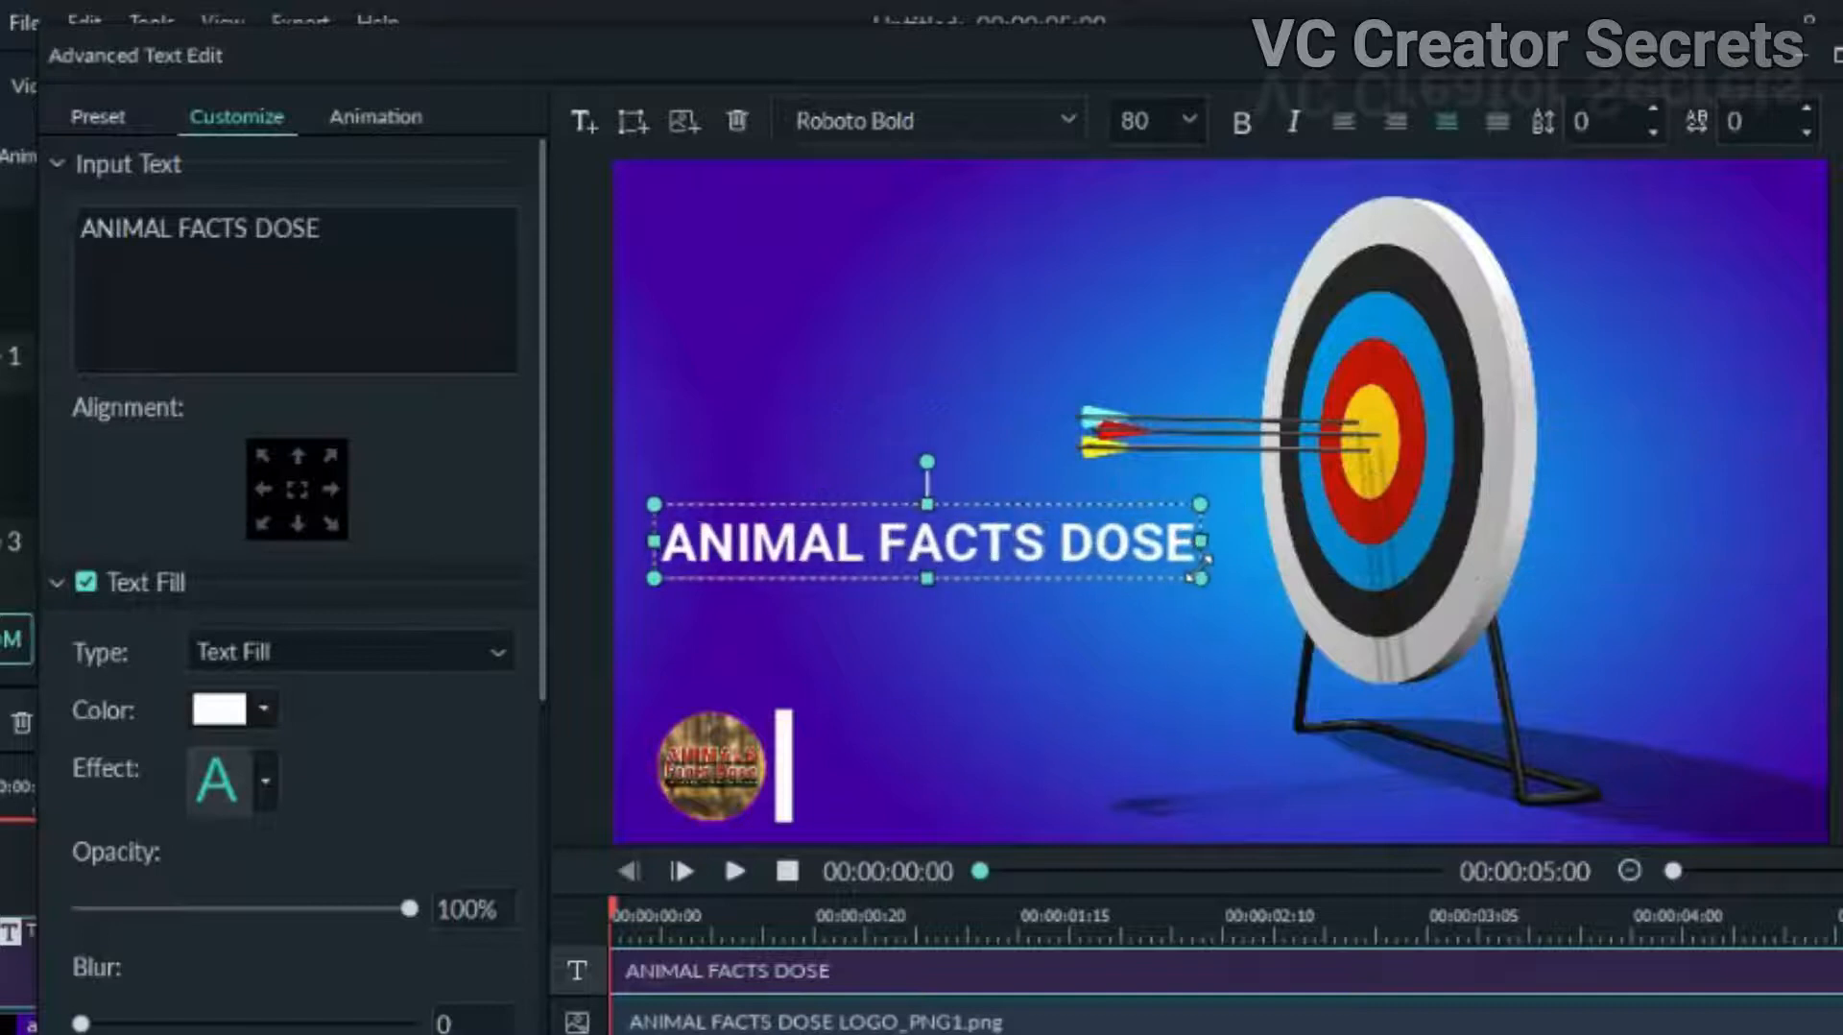
Step: Position the ANIMAL FACTS DOSE text immediately beside the white bar, vertically centred with the logo
left_click_drag(938, 545, 1126, 770)
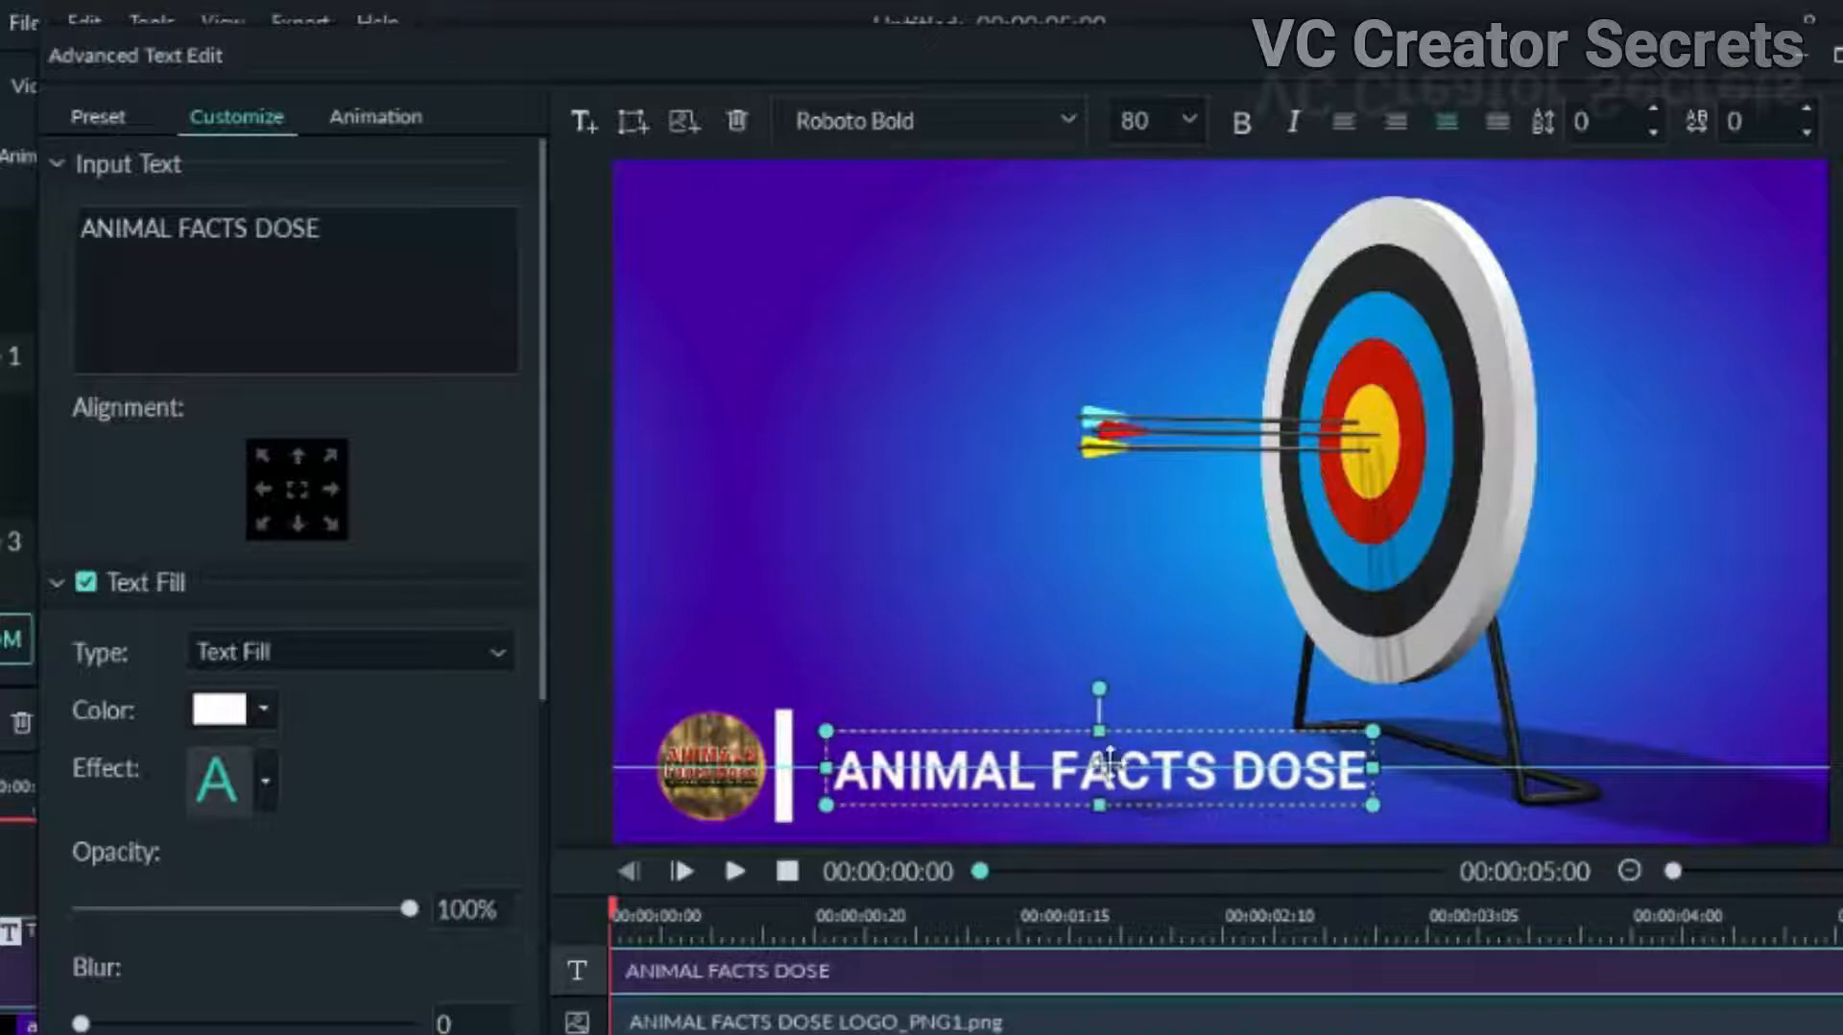
left_click(1113, 526)
left_click(1151, 771)
left_click_drag(1151, 774, 1148, 778)
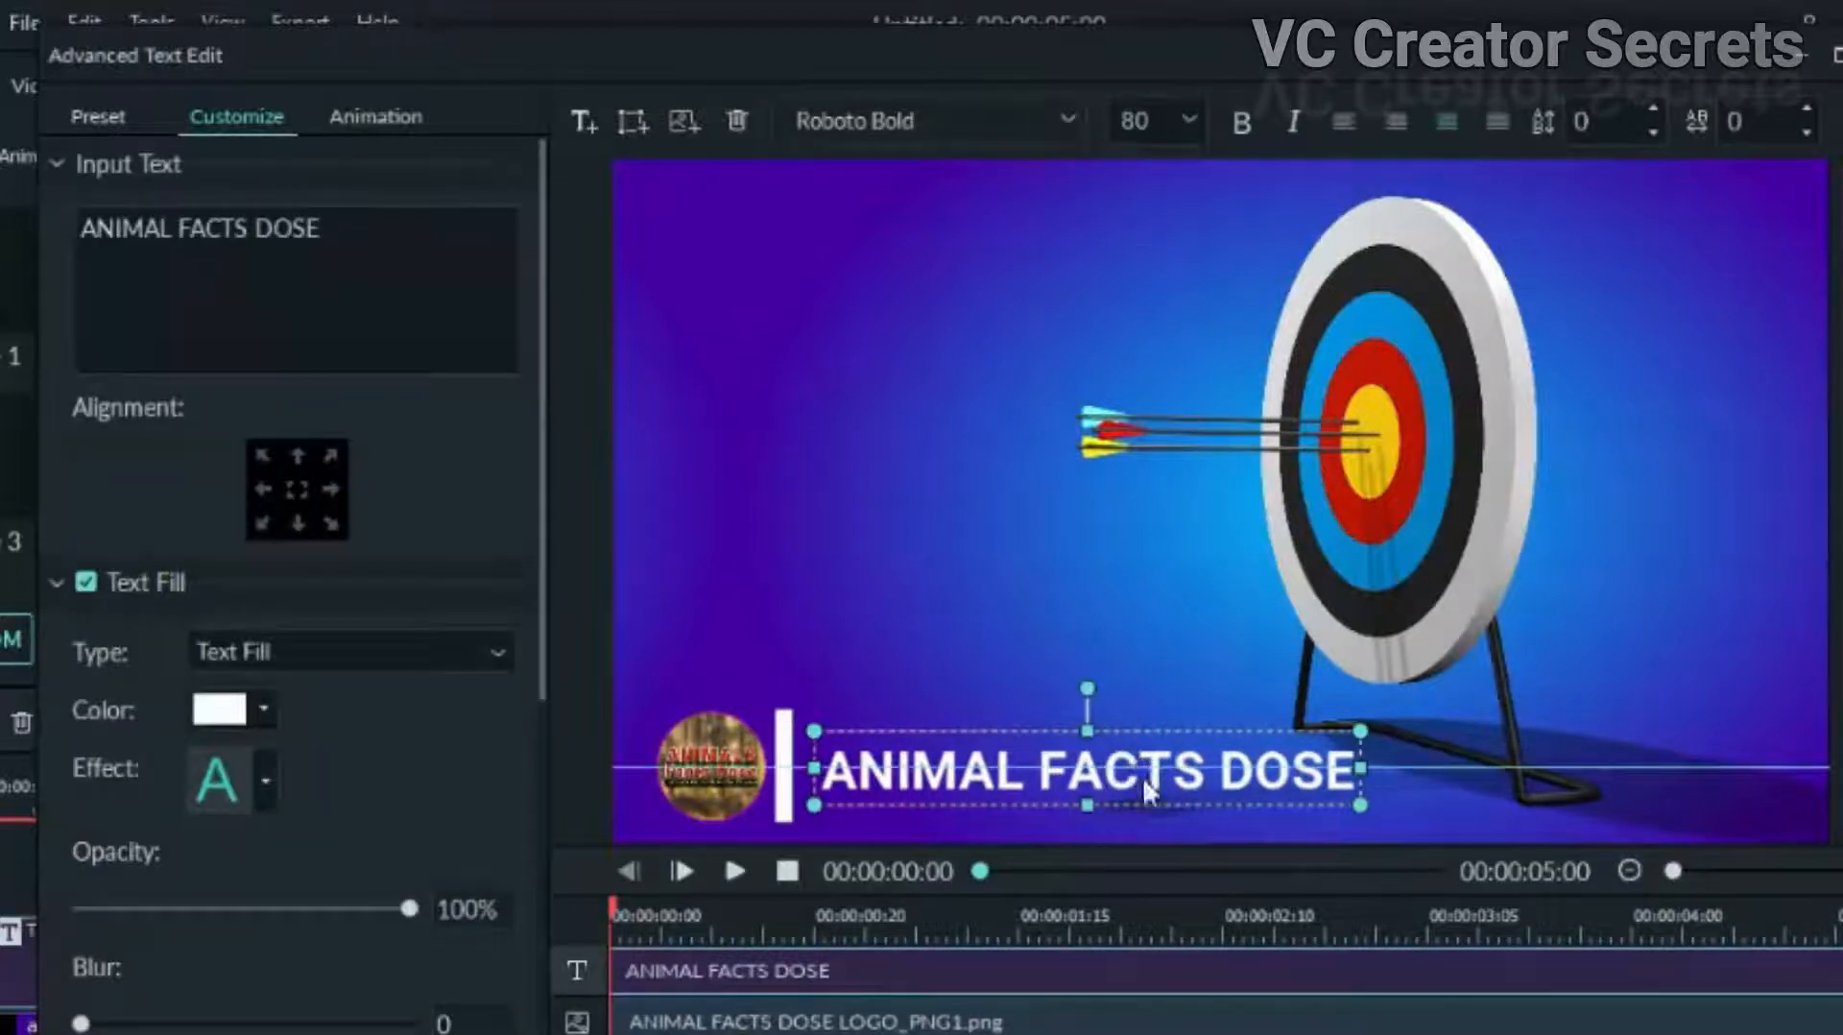
left_click(1156, 624)
left_click(1040, 768)
left_click_drag(1041, 767, 1017, 768)
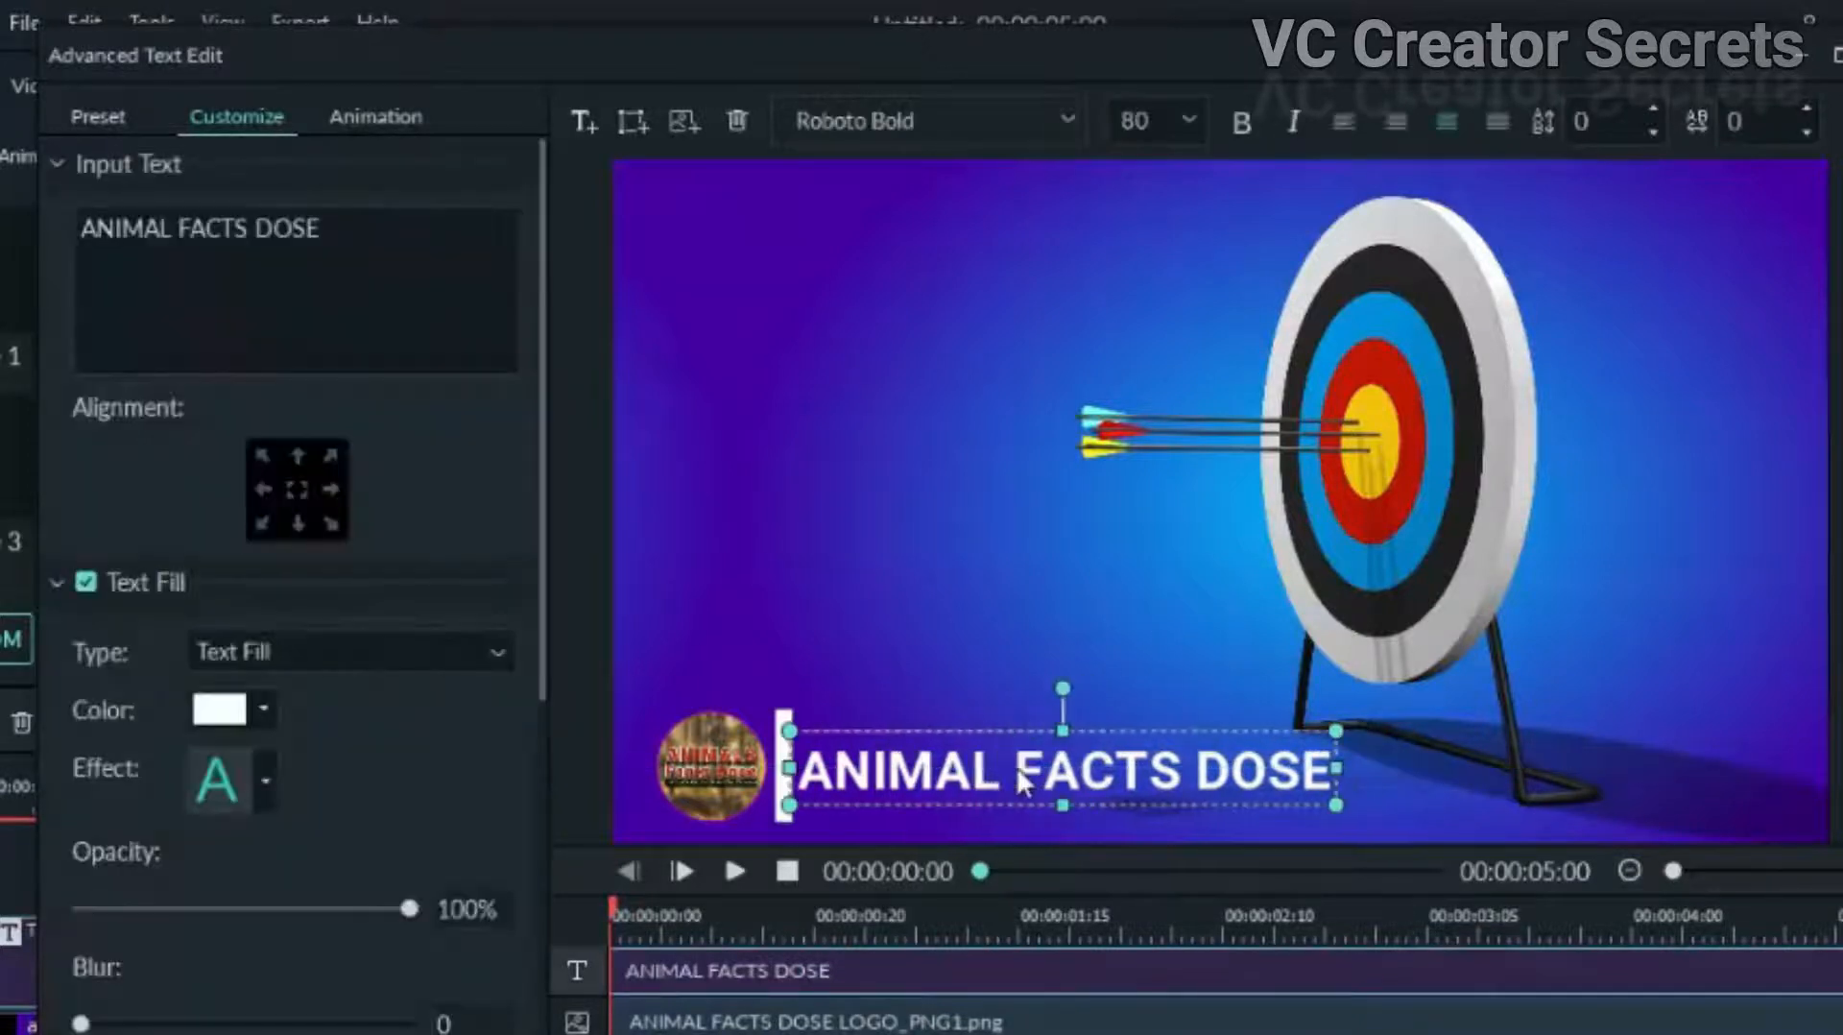
left_click(931, 614)
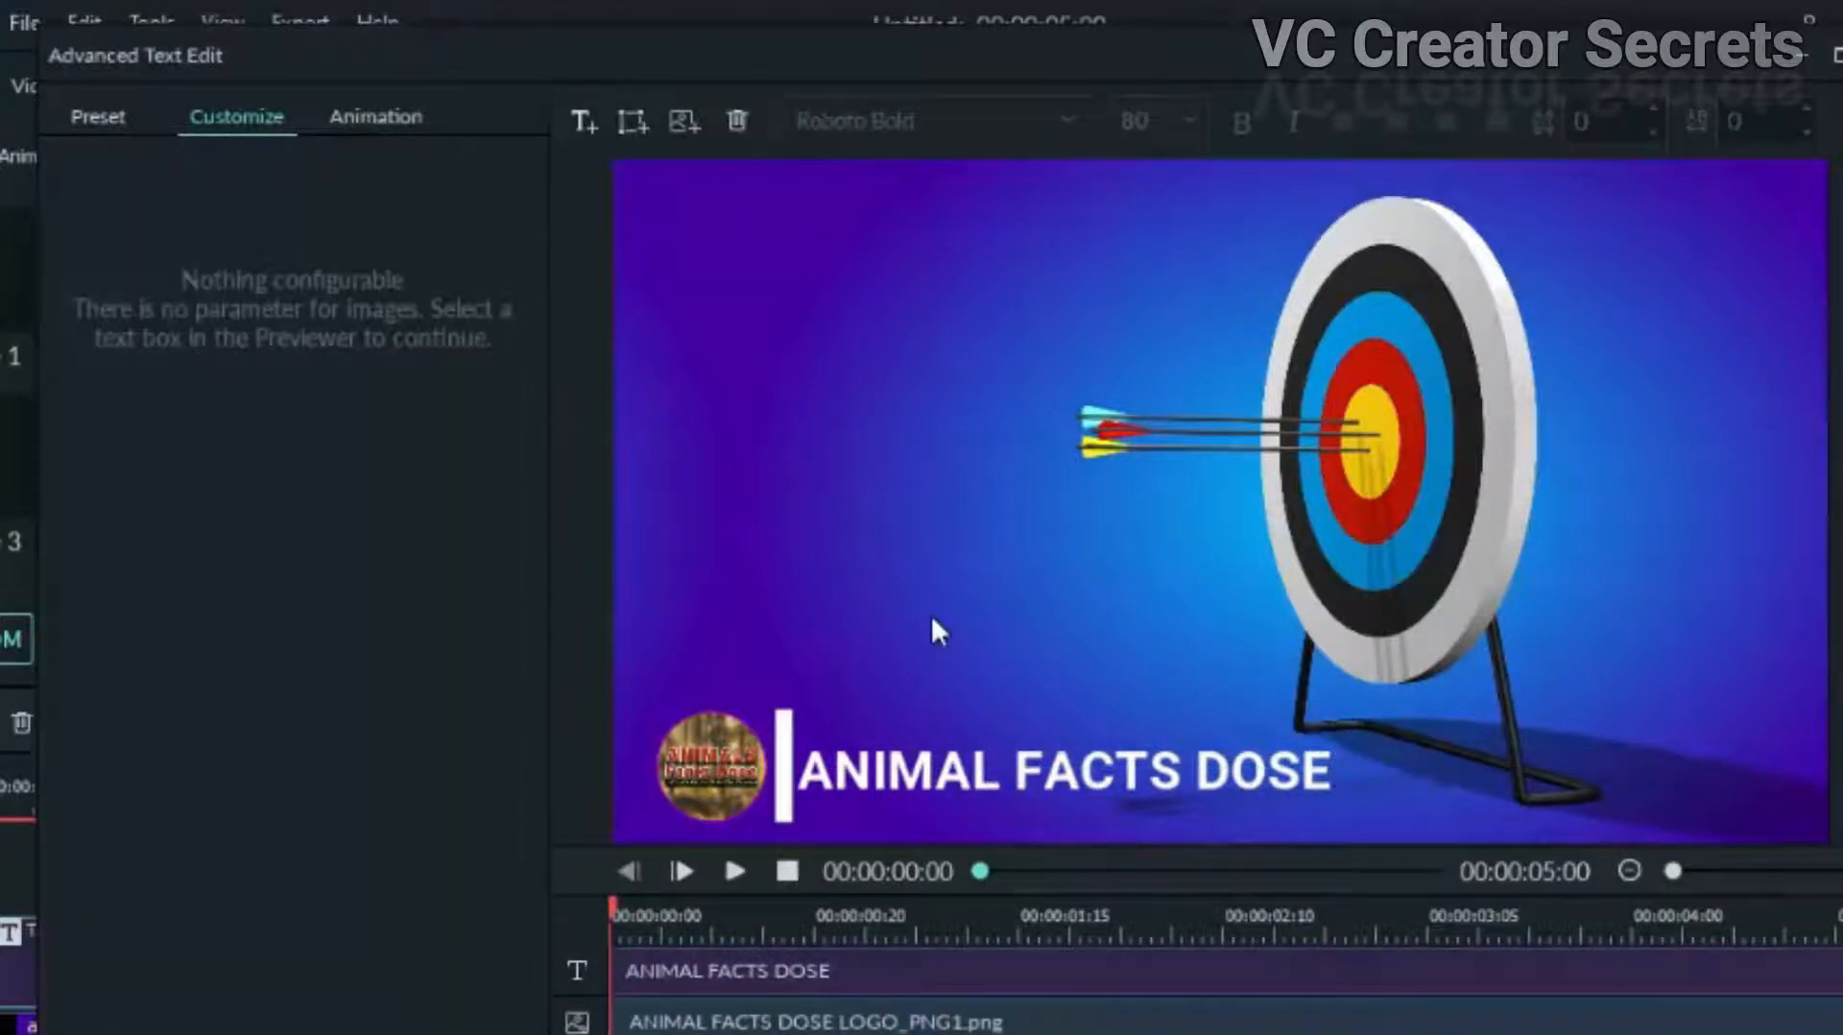
Step: Add a rounded rectangle shape and turn off its text fill and shape fill
left_click(633, 122)
left_click(725, 335)
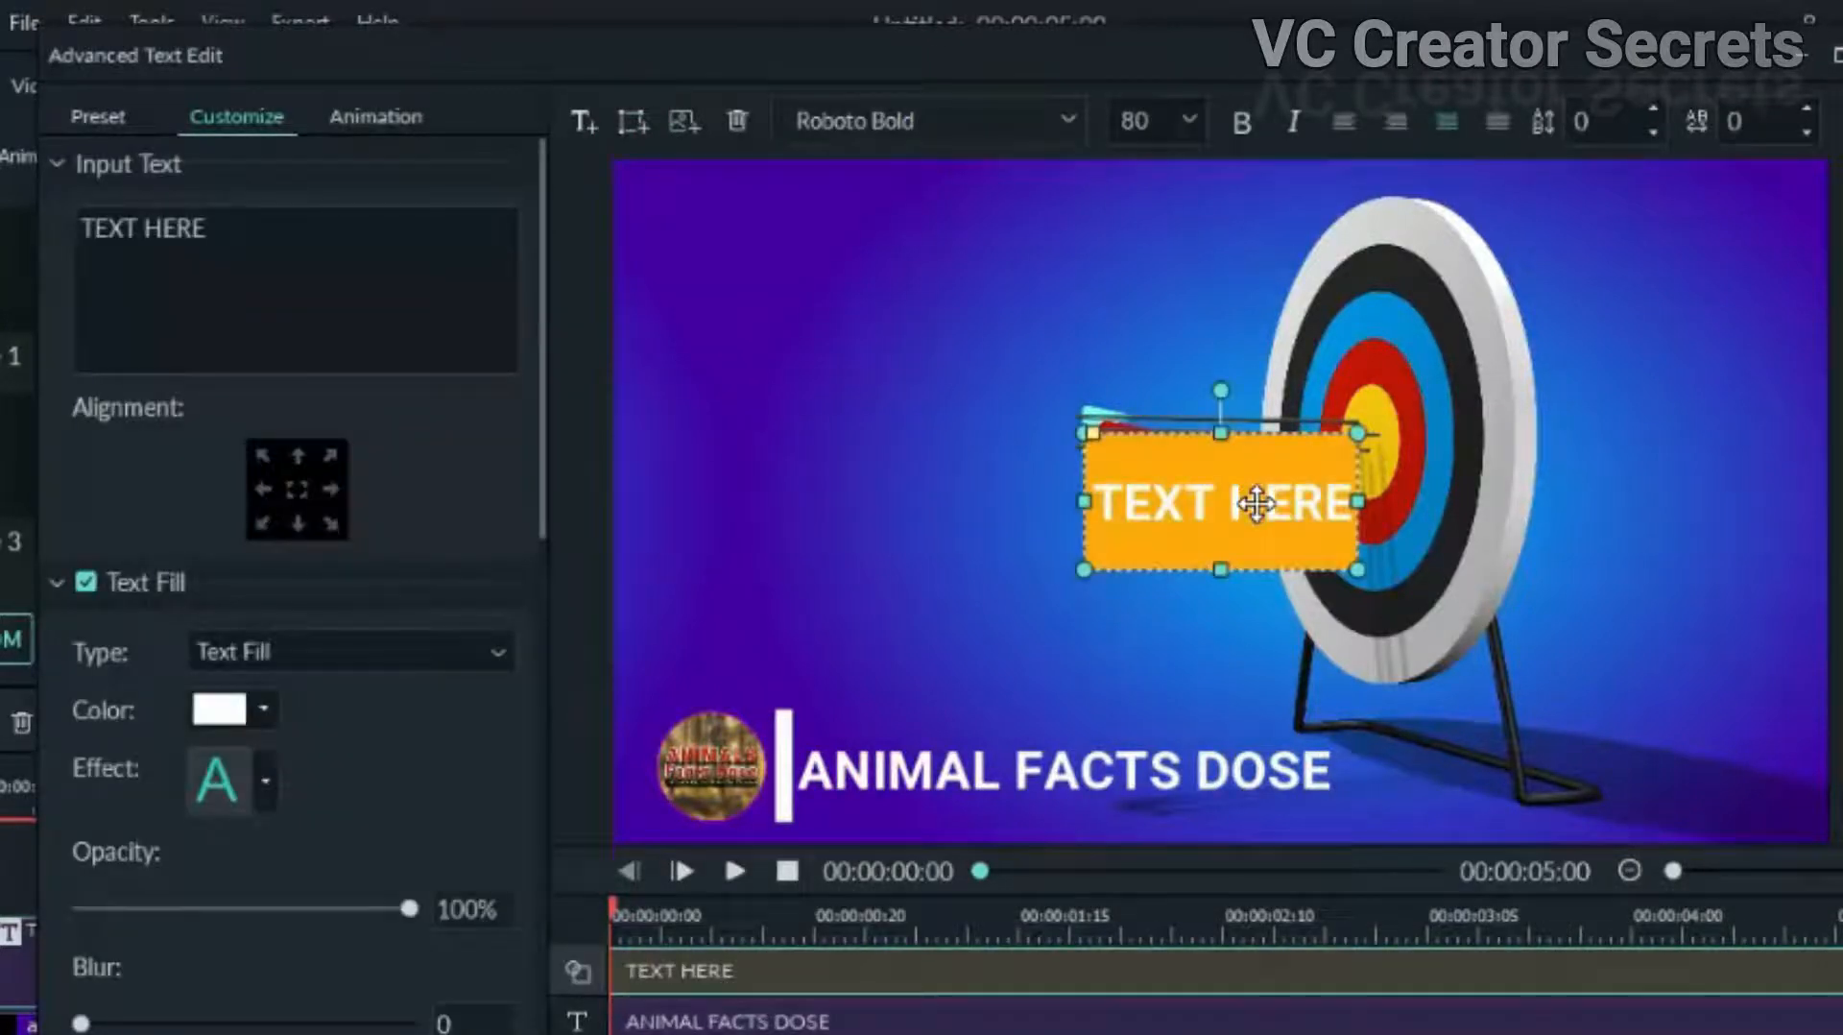
left_click(86, 582)
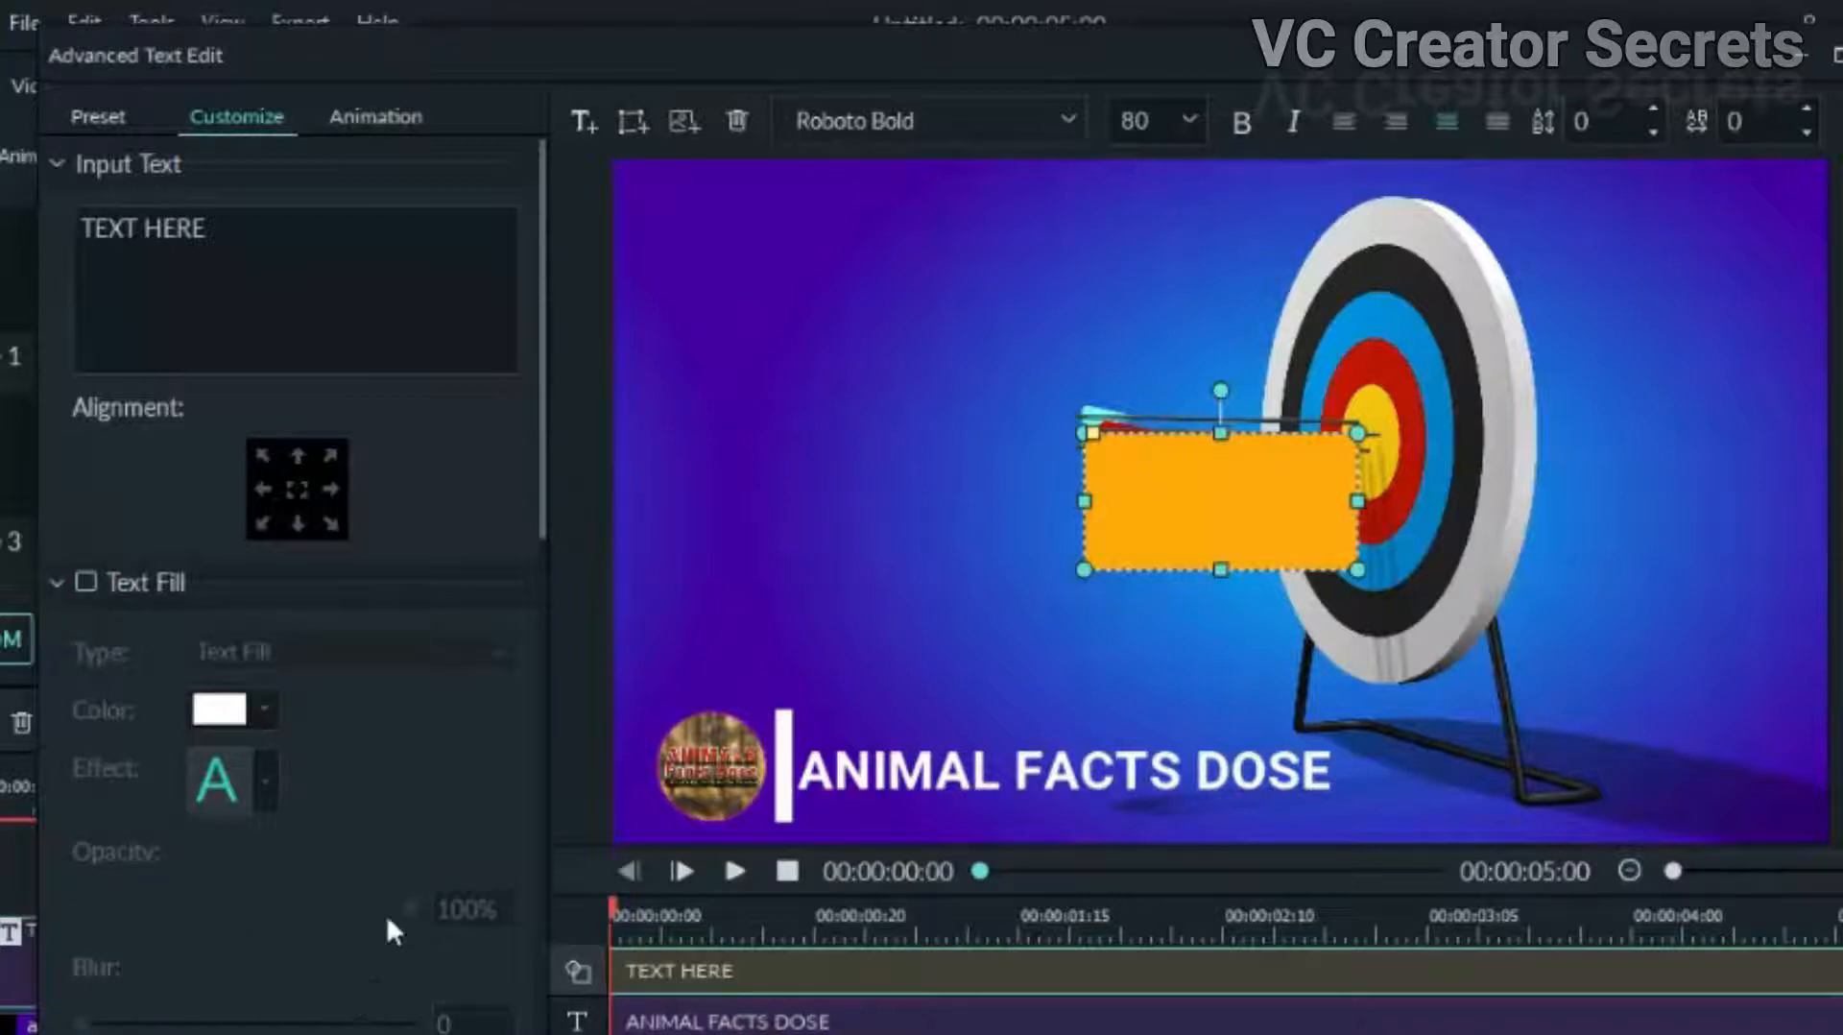
scroll(321, 958, "down", 12)
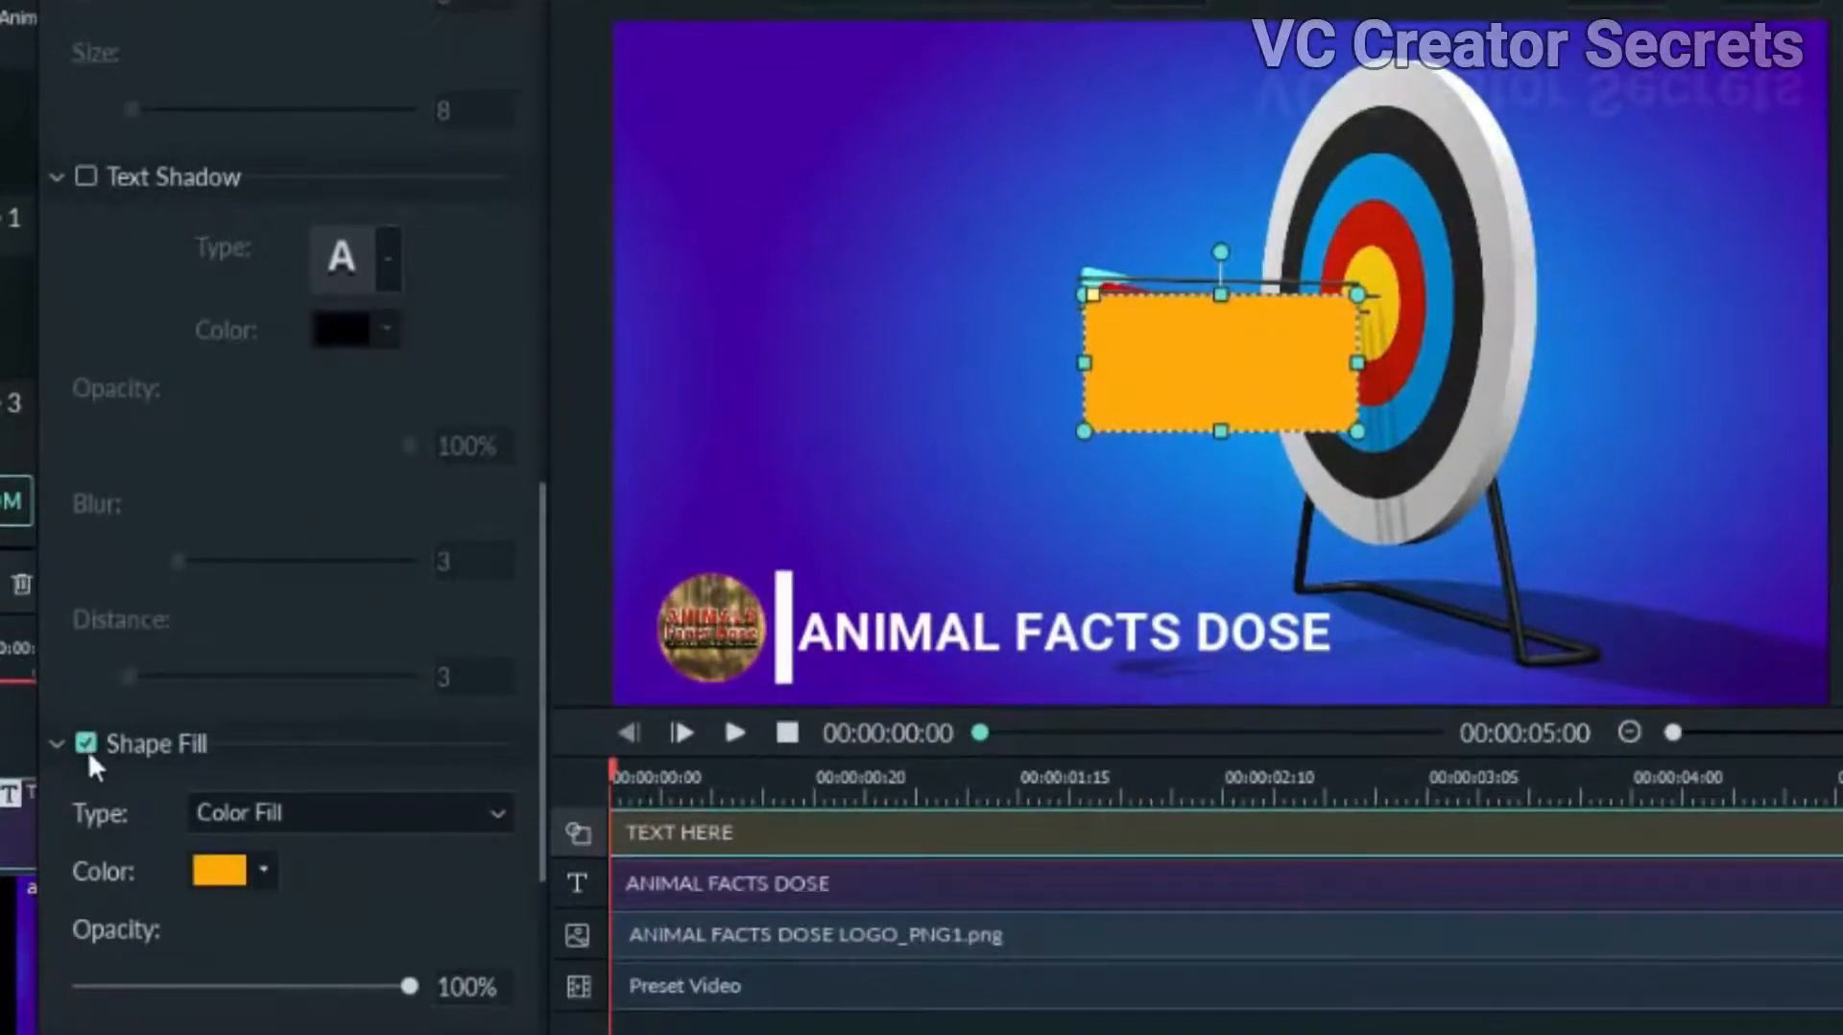
left_click(86, 743)
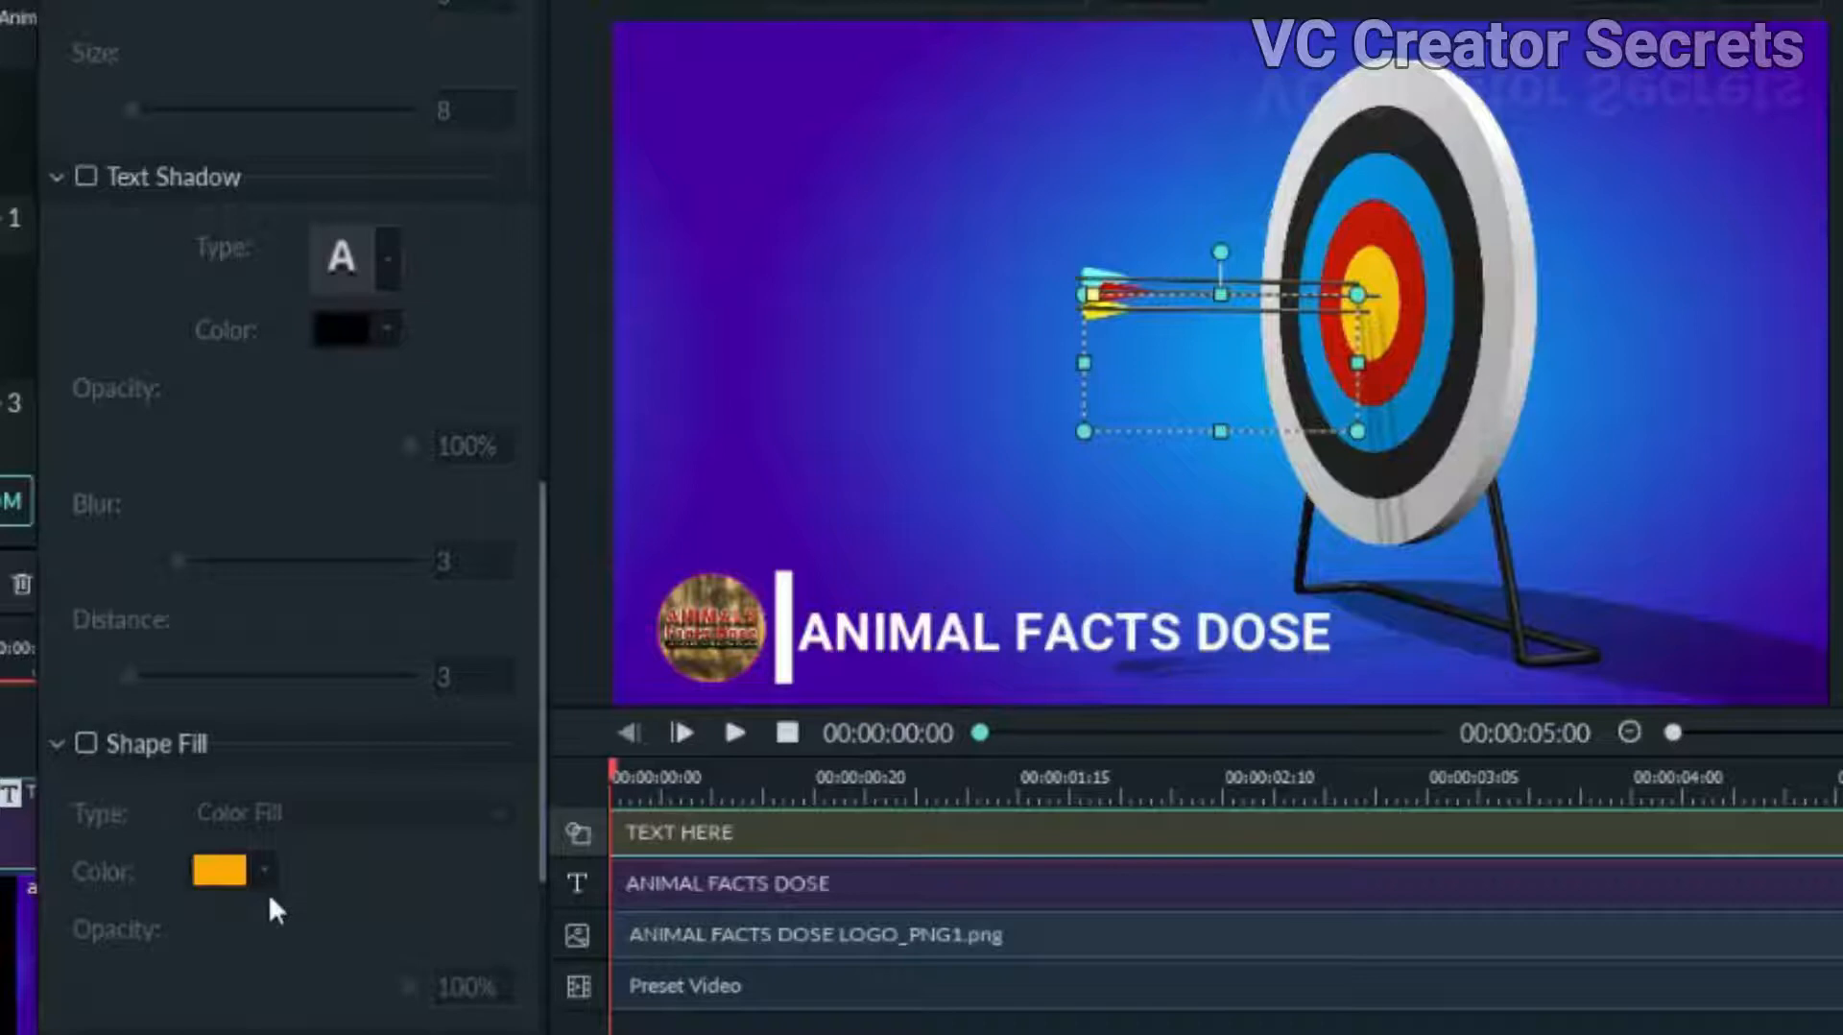
Step: Set the rectangle's border size to 10 and fit the outline around the ANIMAL FACTS DOSE text
scroll(269, 892, "down", 6)
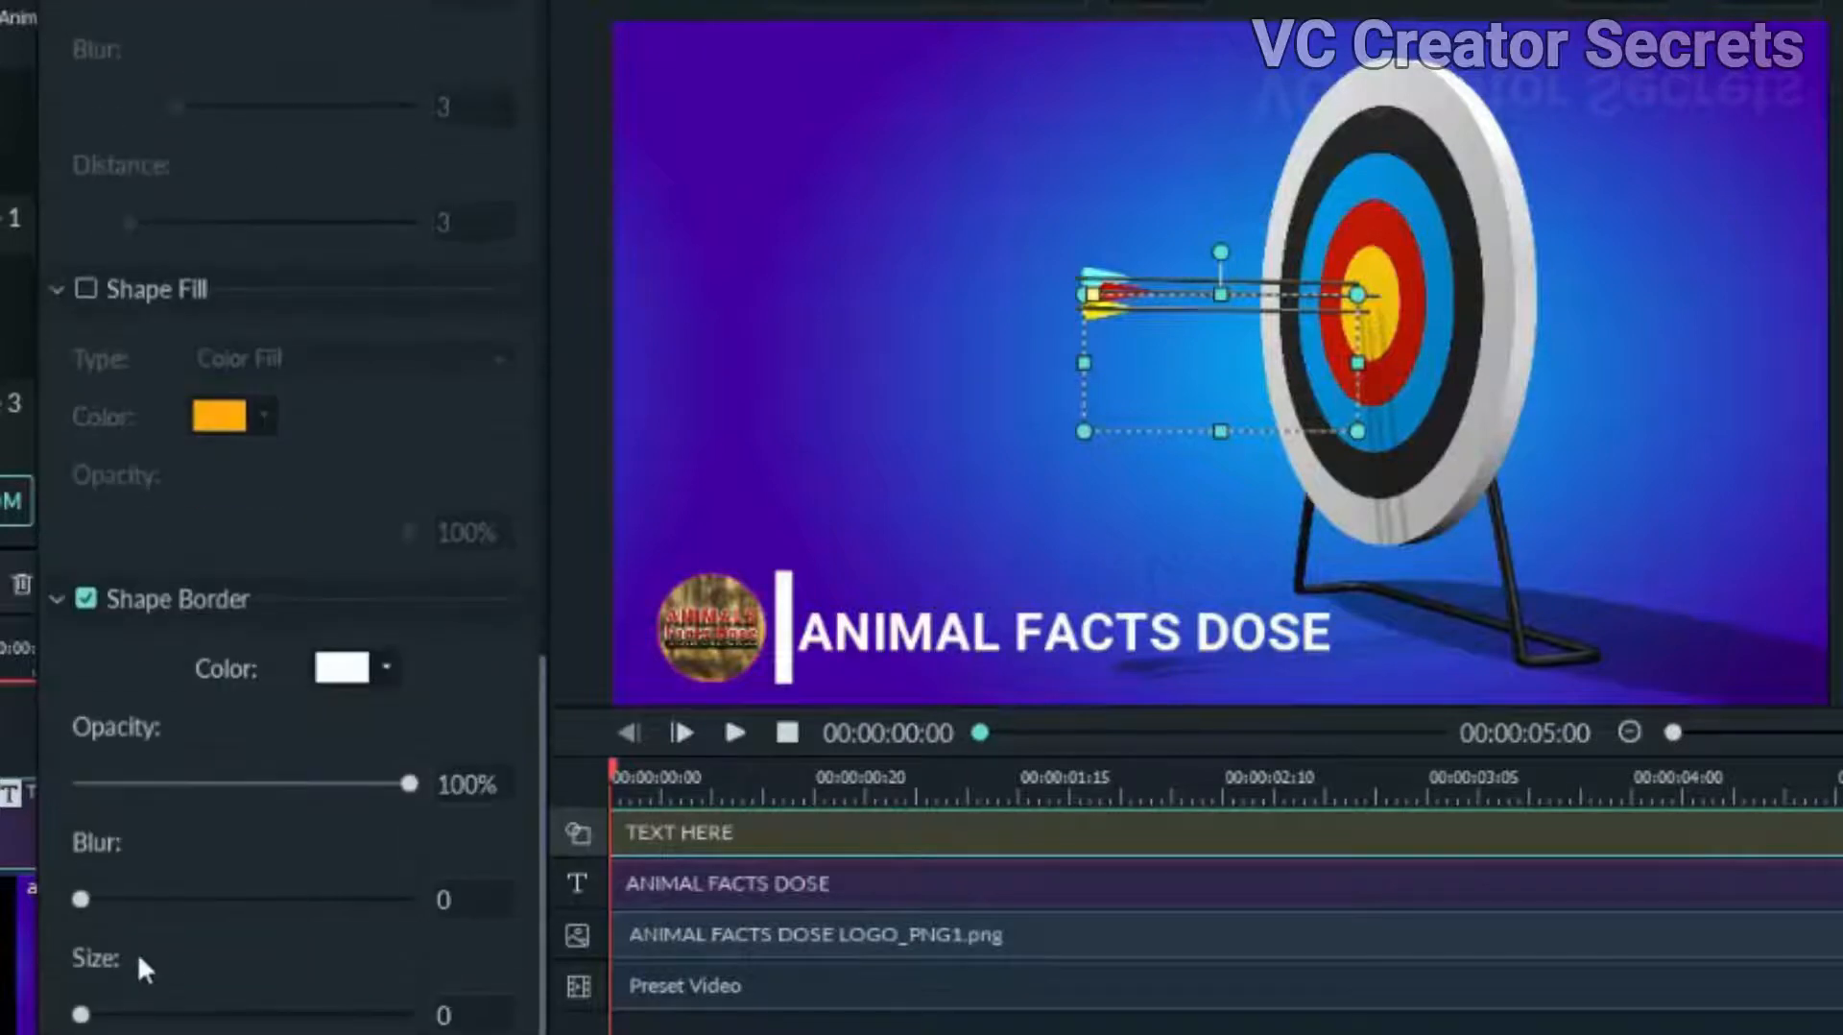
left_click_drag(82, 1015, 147, 1015)
left_click_drag(1232, 392, 936, 649)
left_click_drag(1066, 635, 1368, 635)
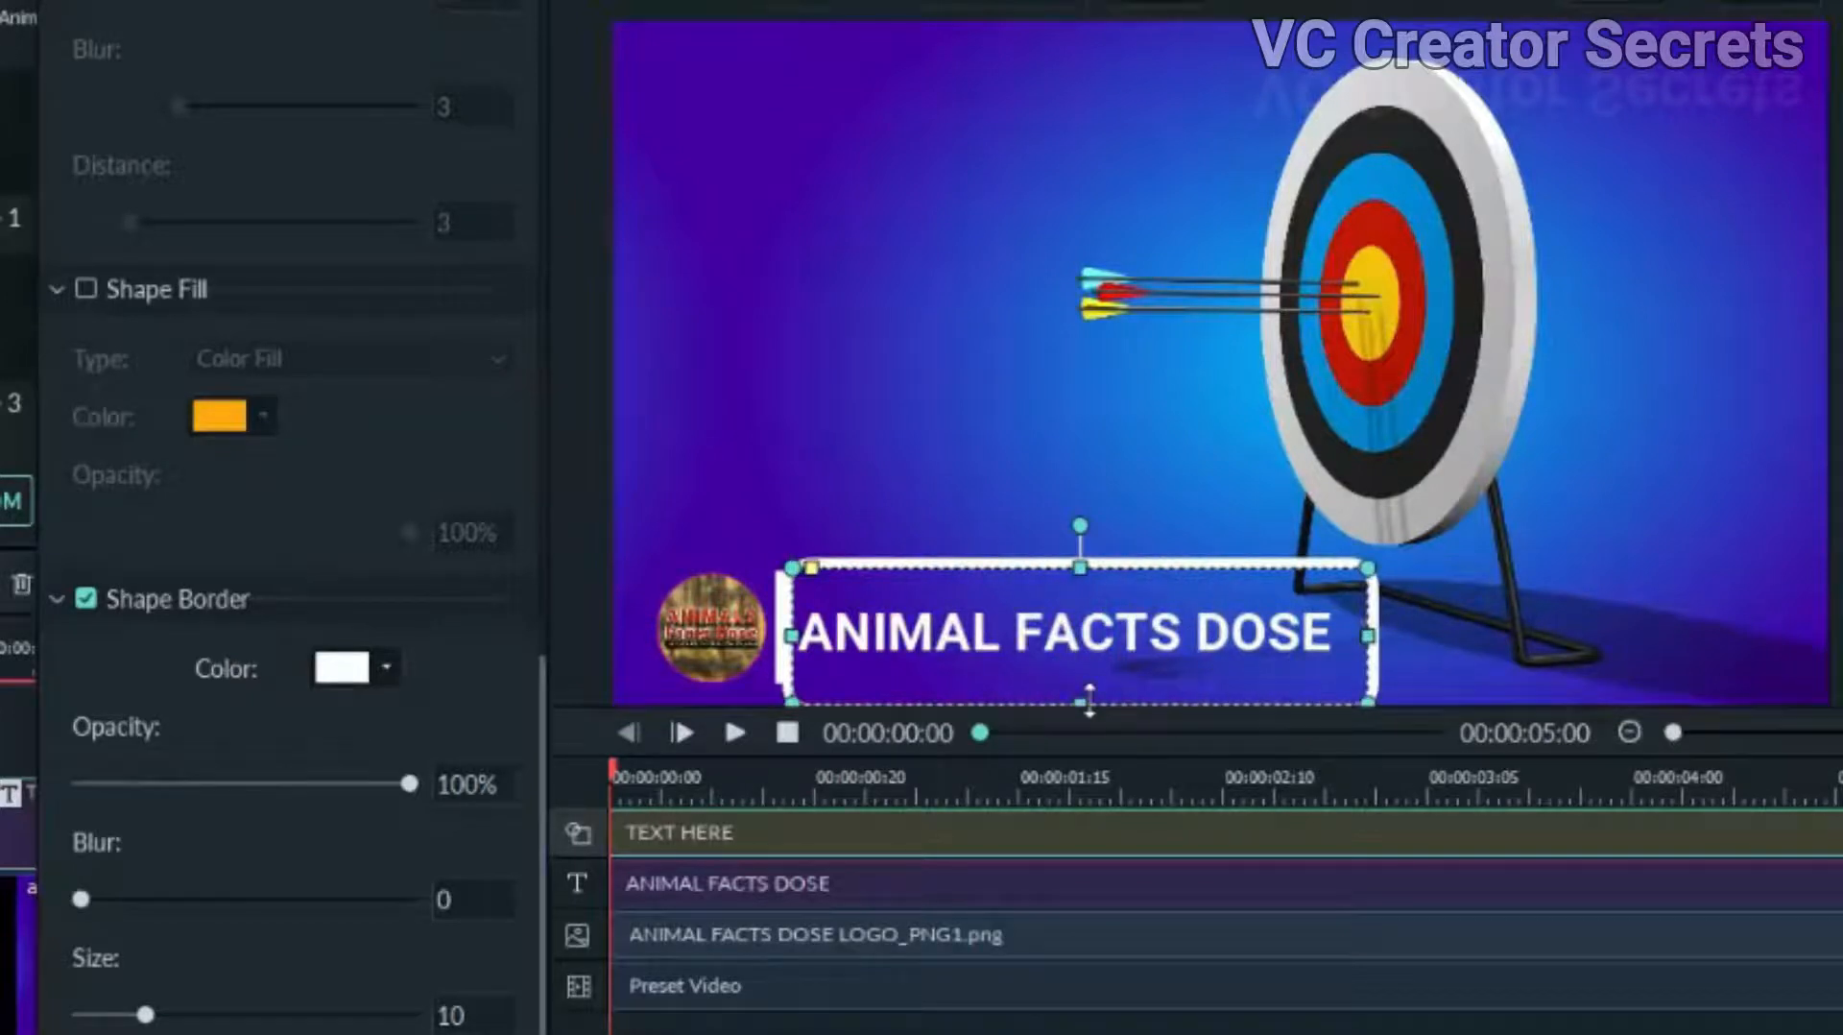
left_click_drag(1089, 700, 1091, 656)
mouse_move(1084, 566)
left_mouse_down()
mouse_move(1084, 587)
mouse_move(1084, 566)
left_mouse_up()
left_click(927, 662)
Step: Adjust the placement of the outlined rectangle, text and white bar so they line up beside the logo
left_click(1190, 837)
key("Right")
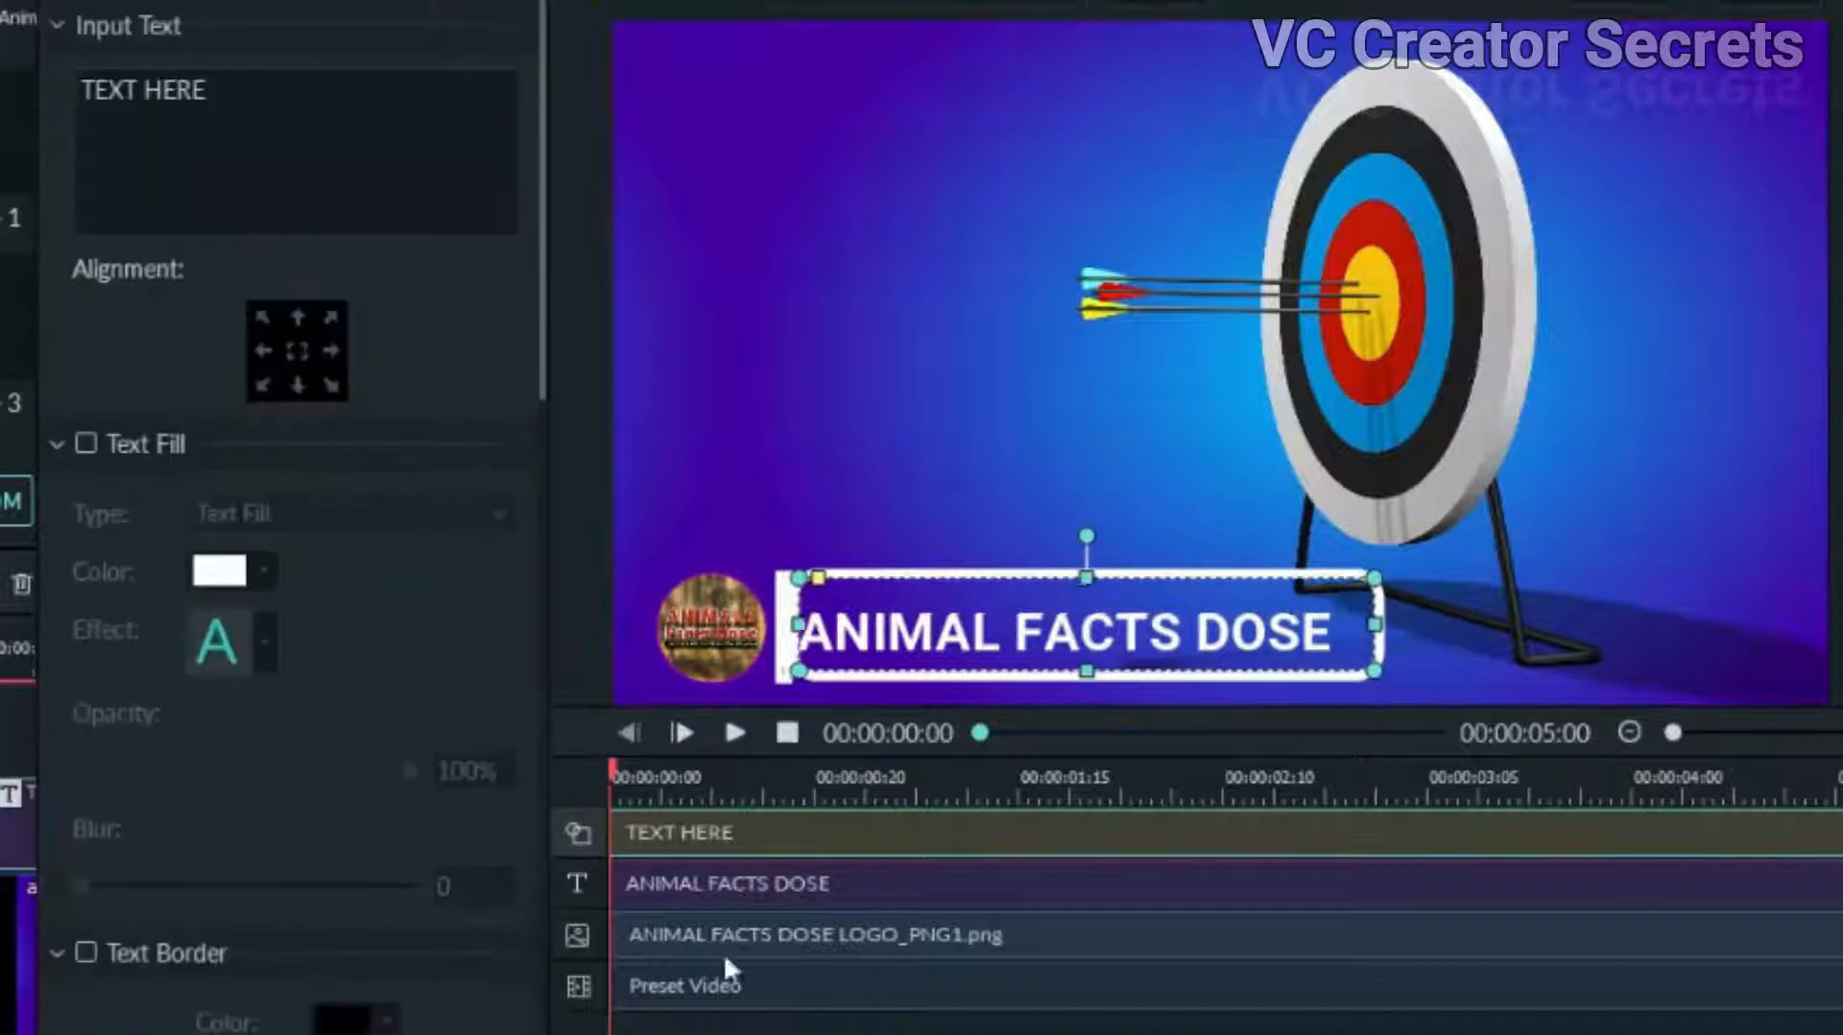
left_click(1219, 898)
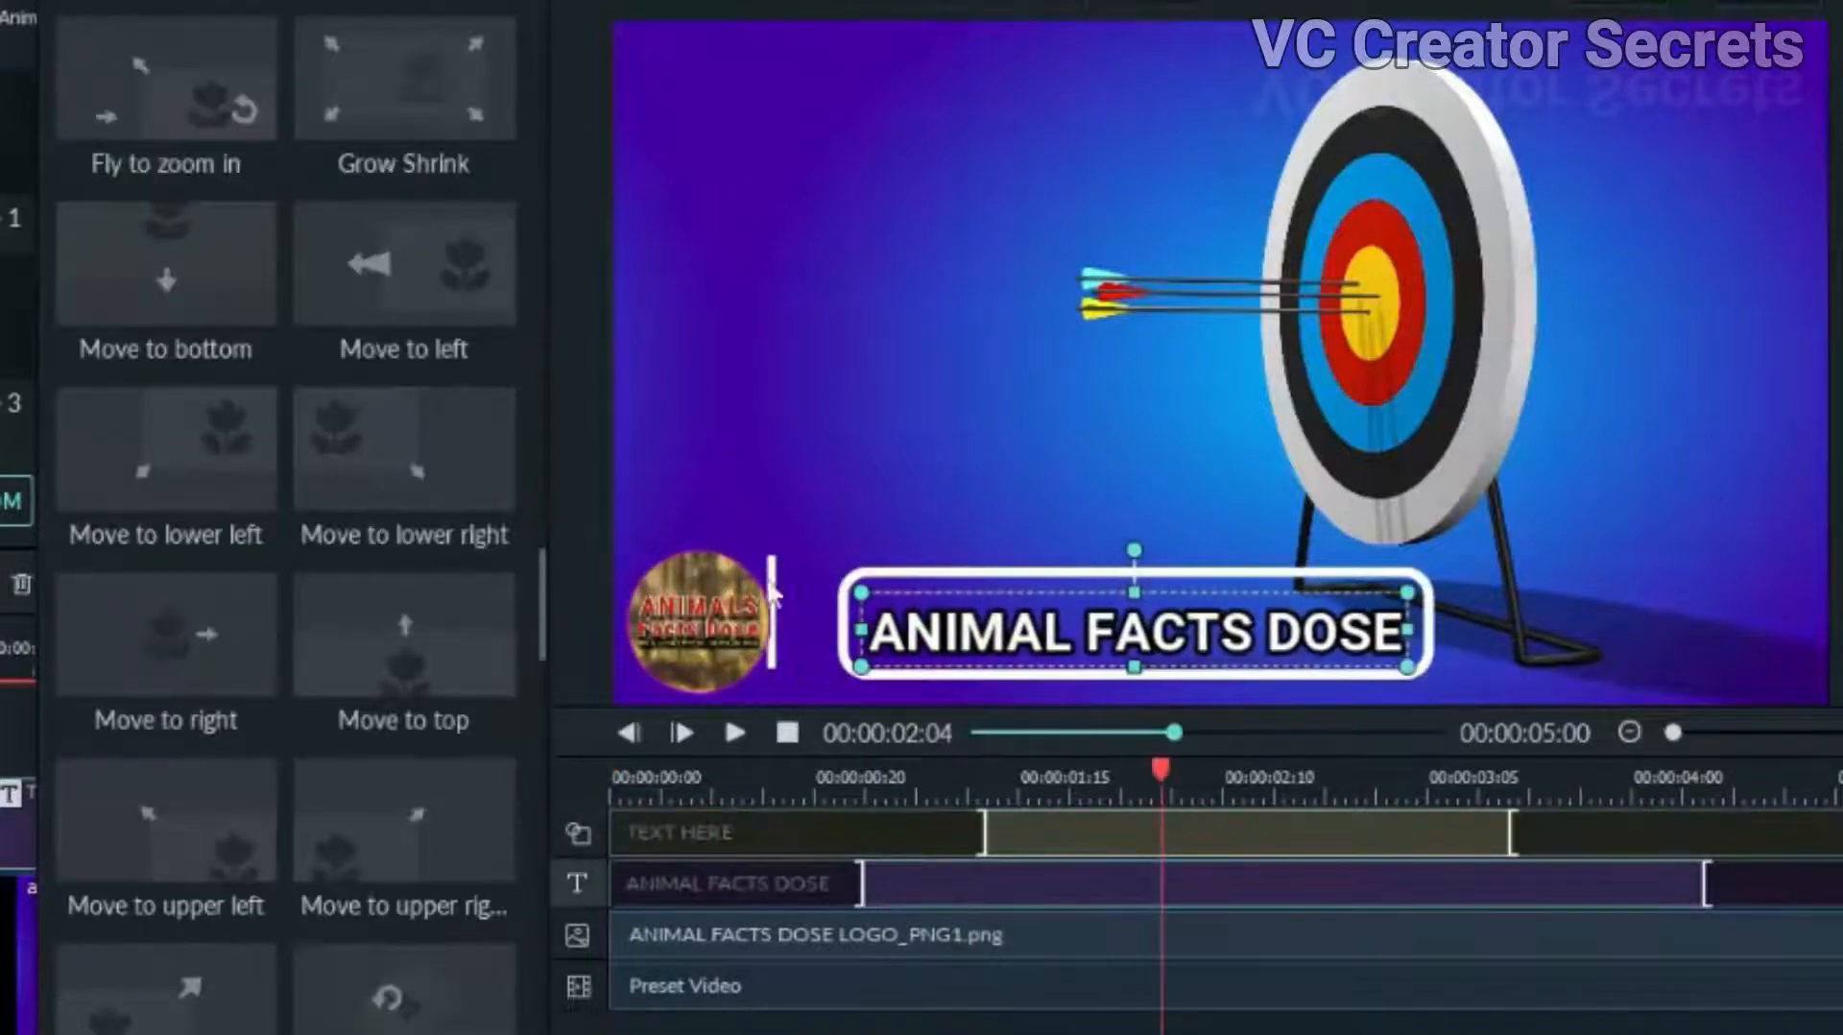
left_click(793, 566)
left_click_drag(775, 565, 810, 591)
left_click_drag(818, 685, 821, 556)
left_click(852, 453)
left_click(836, 457)
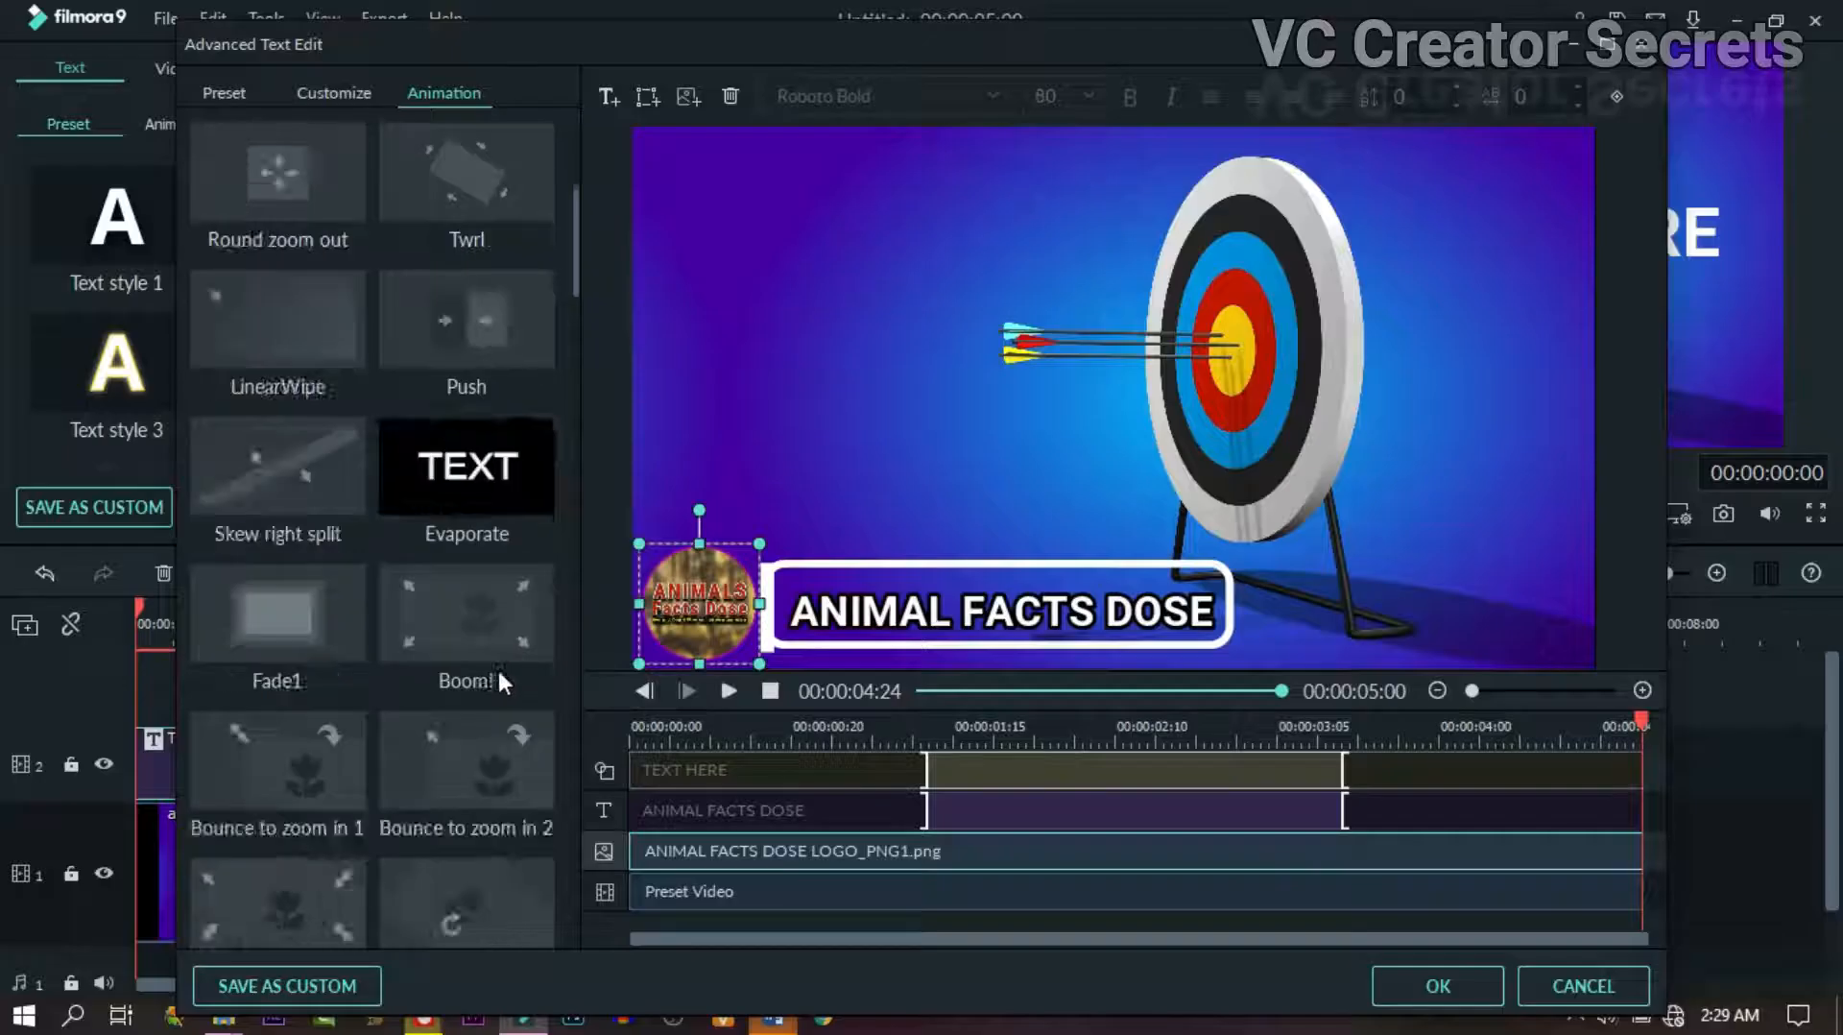
Step: Apply the To the Left 1 animation to the logo image
scroll(498, 666, "down", 12)
scroll(482, 637, "down", 10)
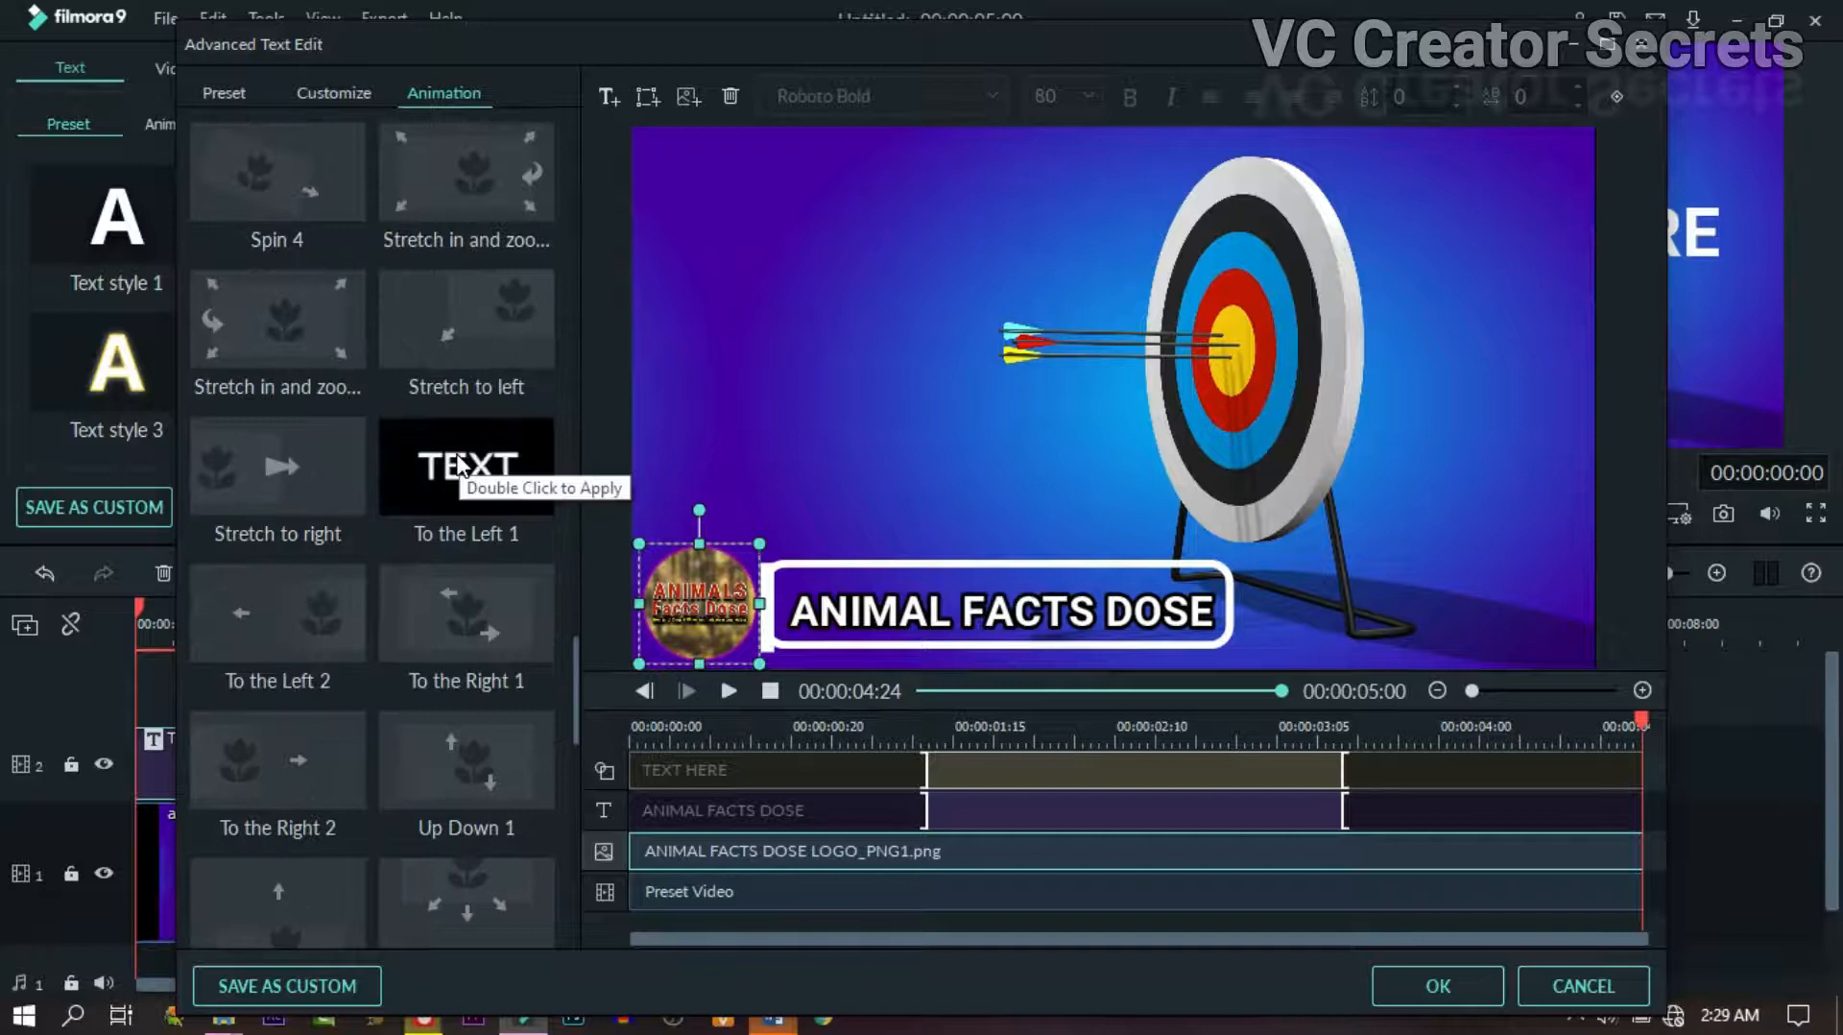
double_click(461, 467)
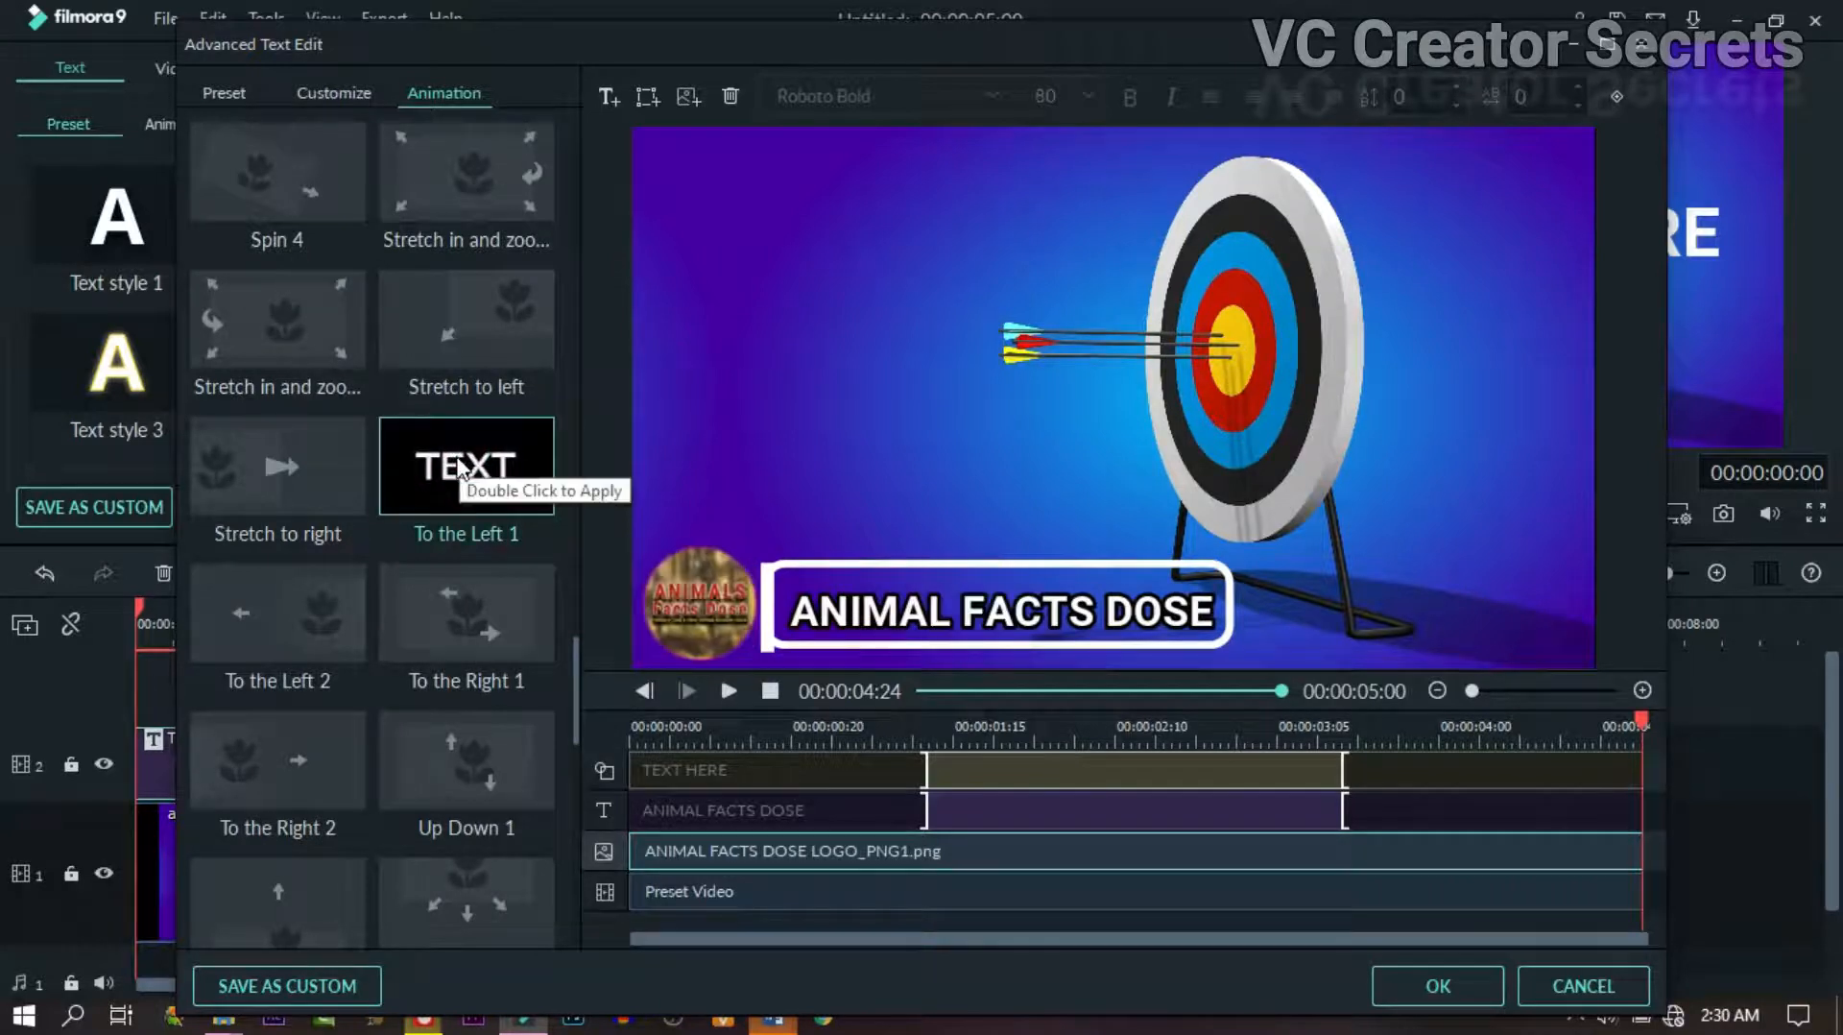
Step: Apply the To the Right 1 animation to the white bar and play the title to check its entrance and exit
left_click(726, 690)
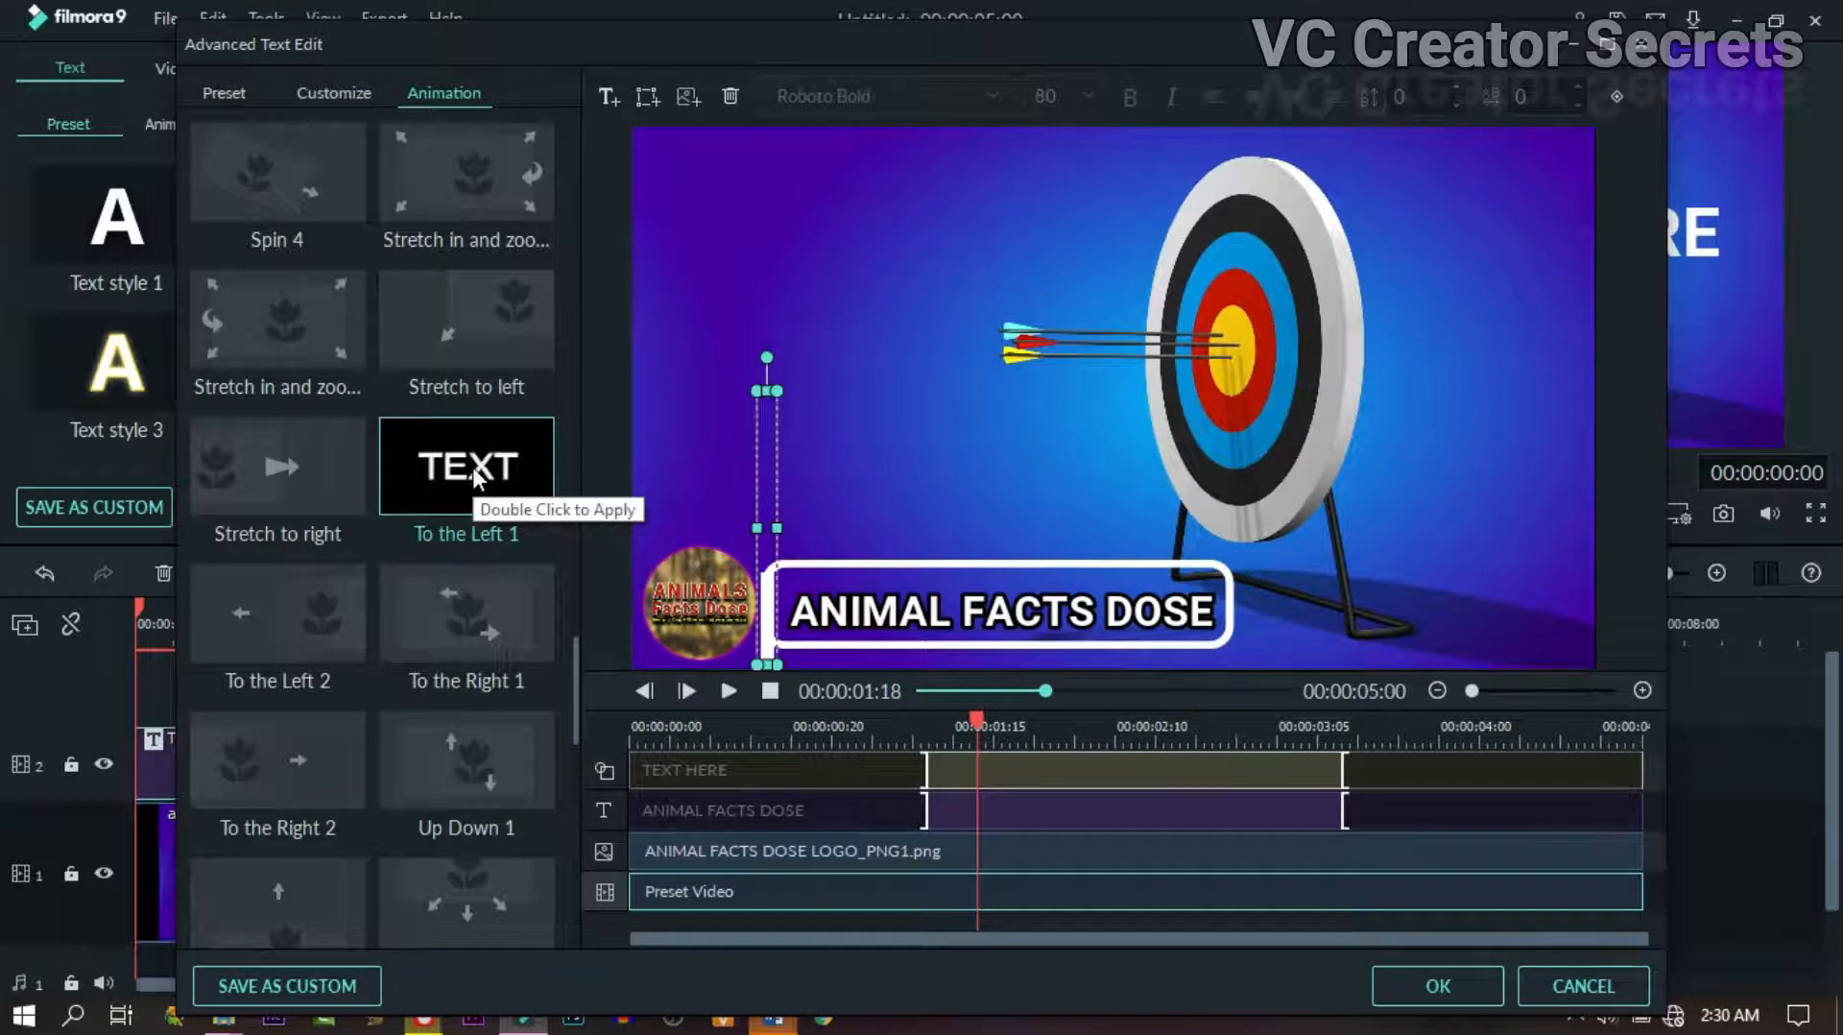
double_click(463, 612)
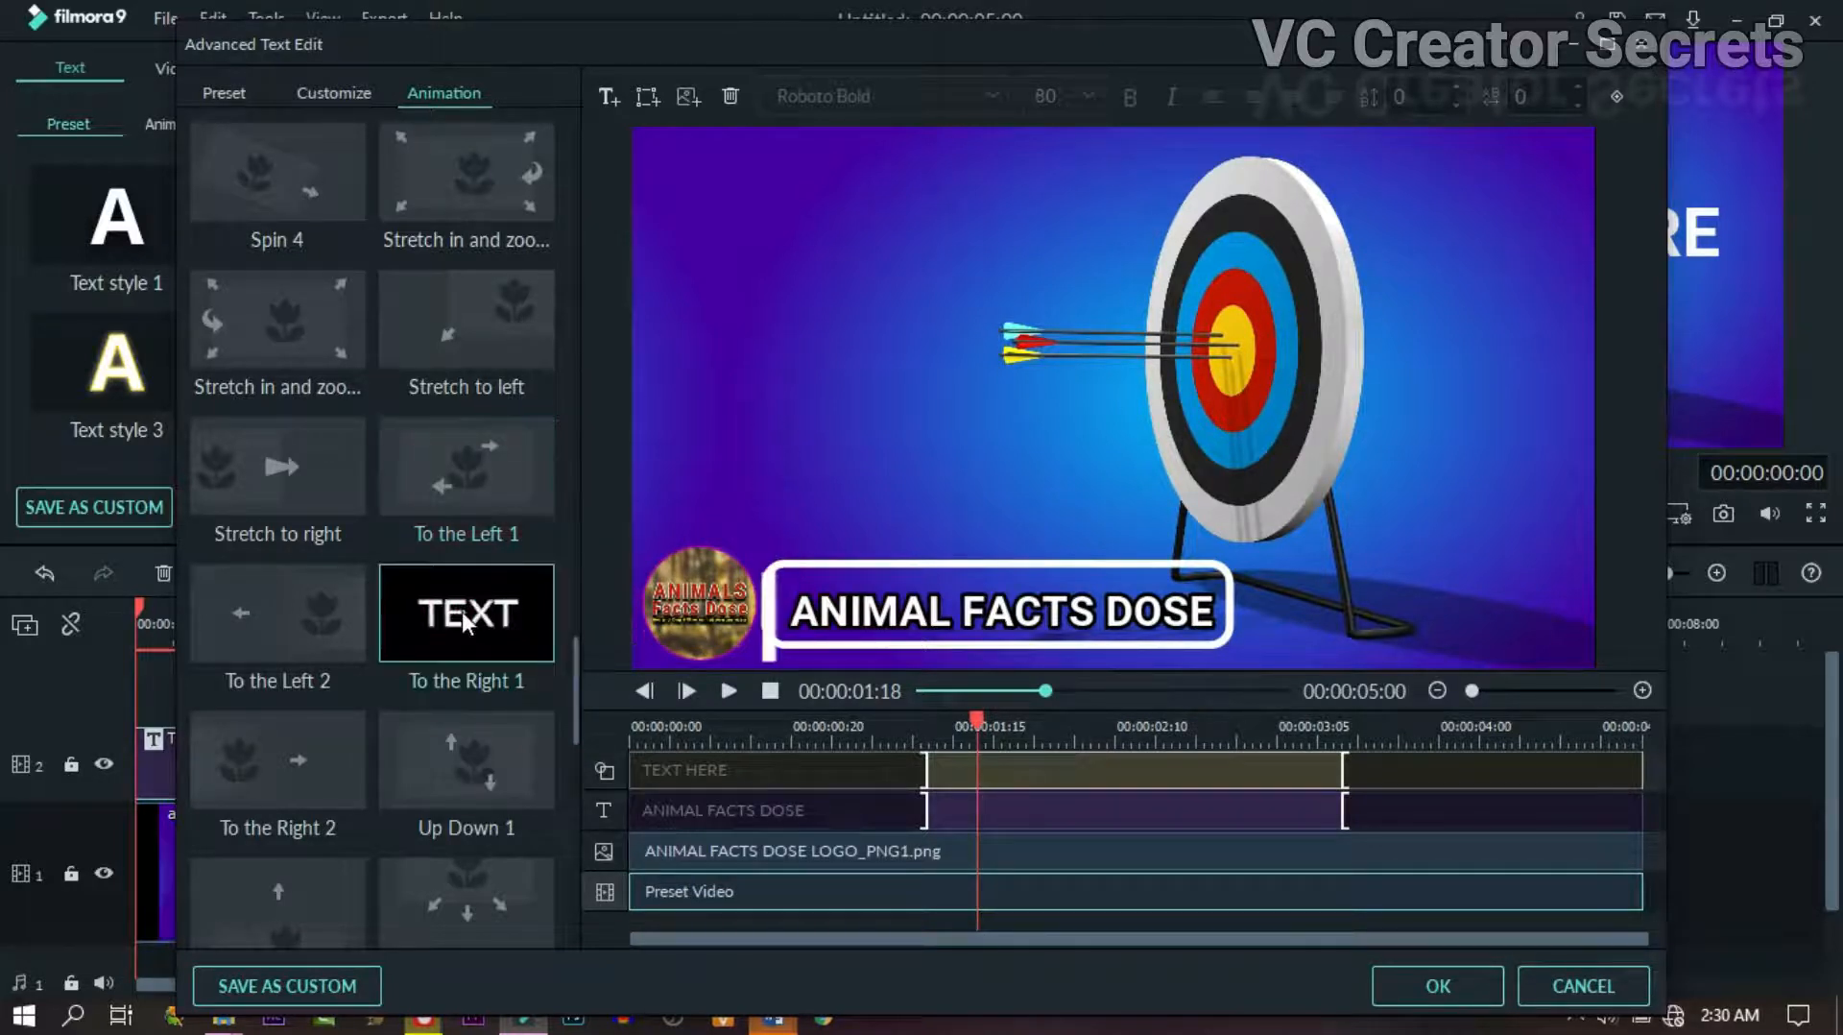
left_click(731, 690)
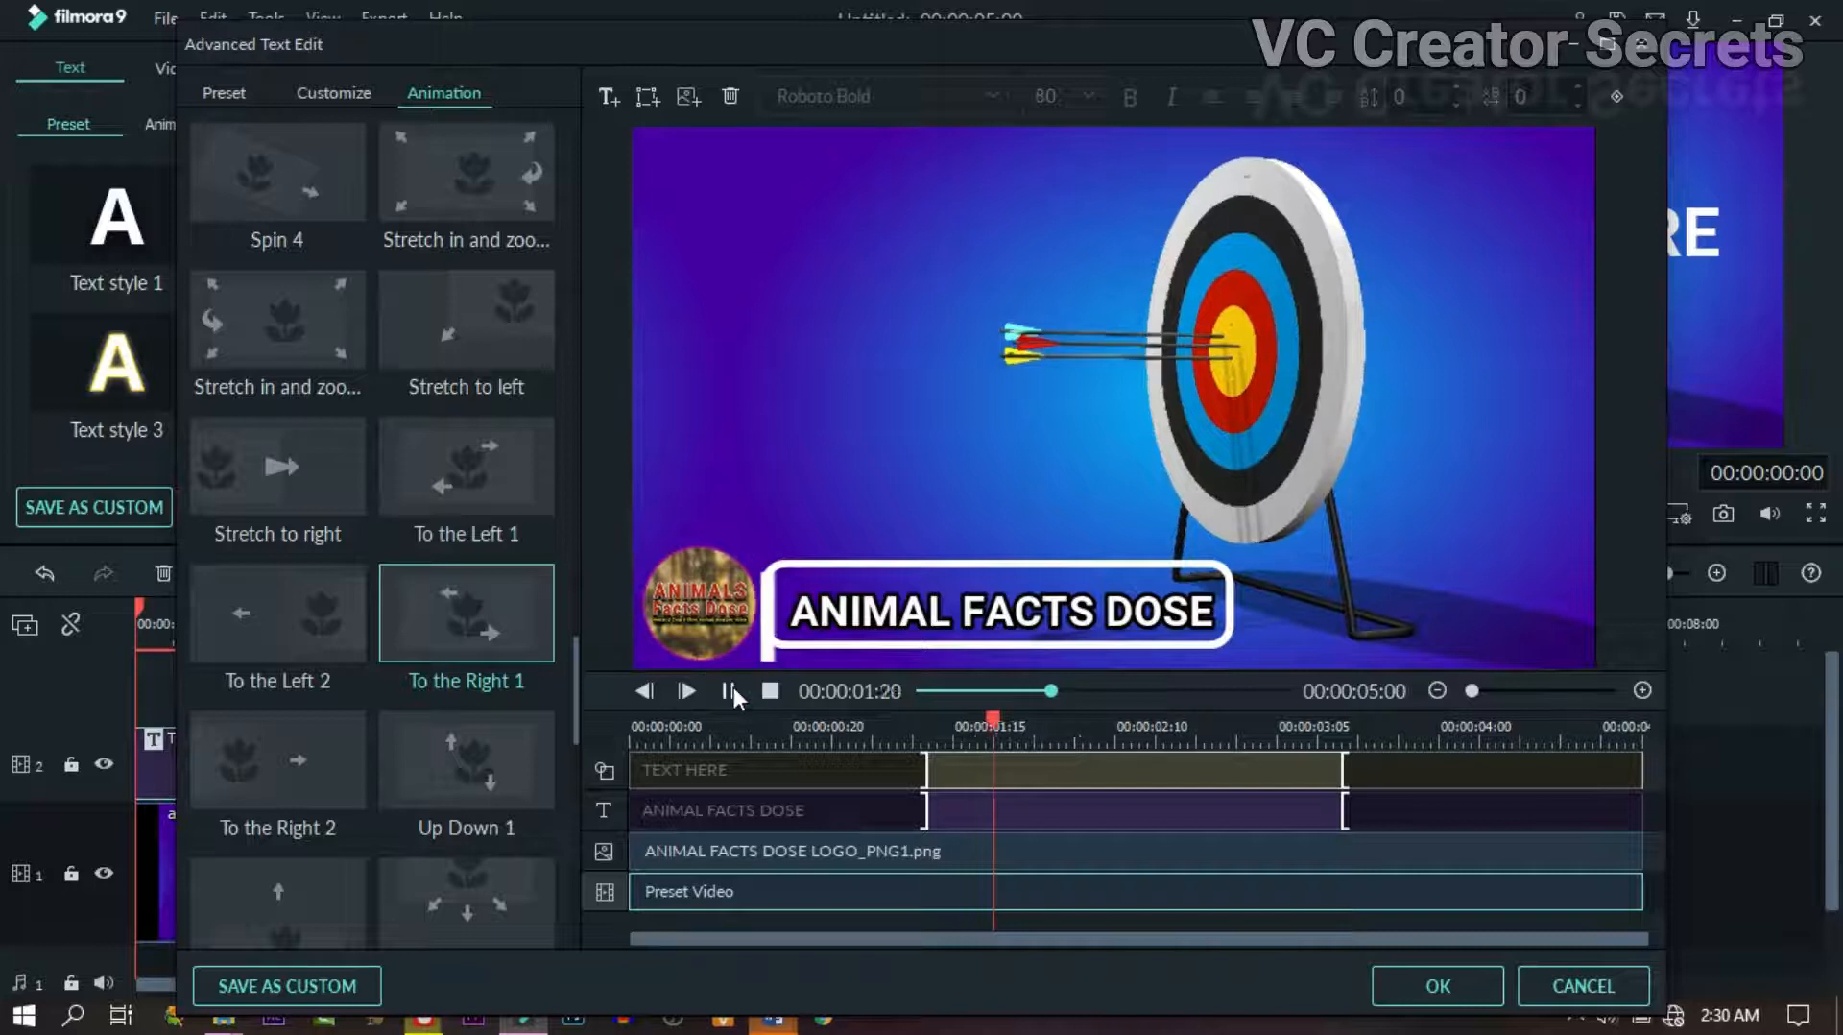
left_click(729, 690)
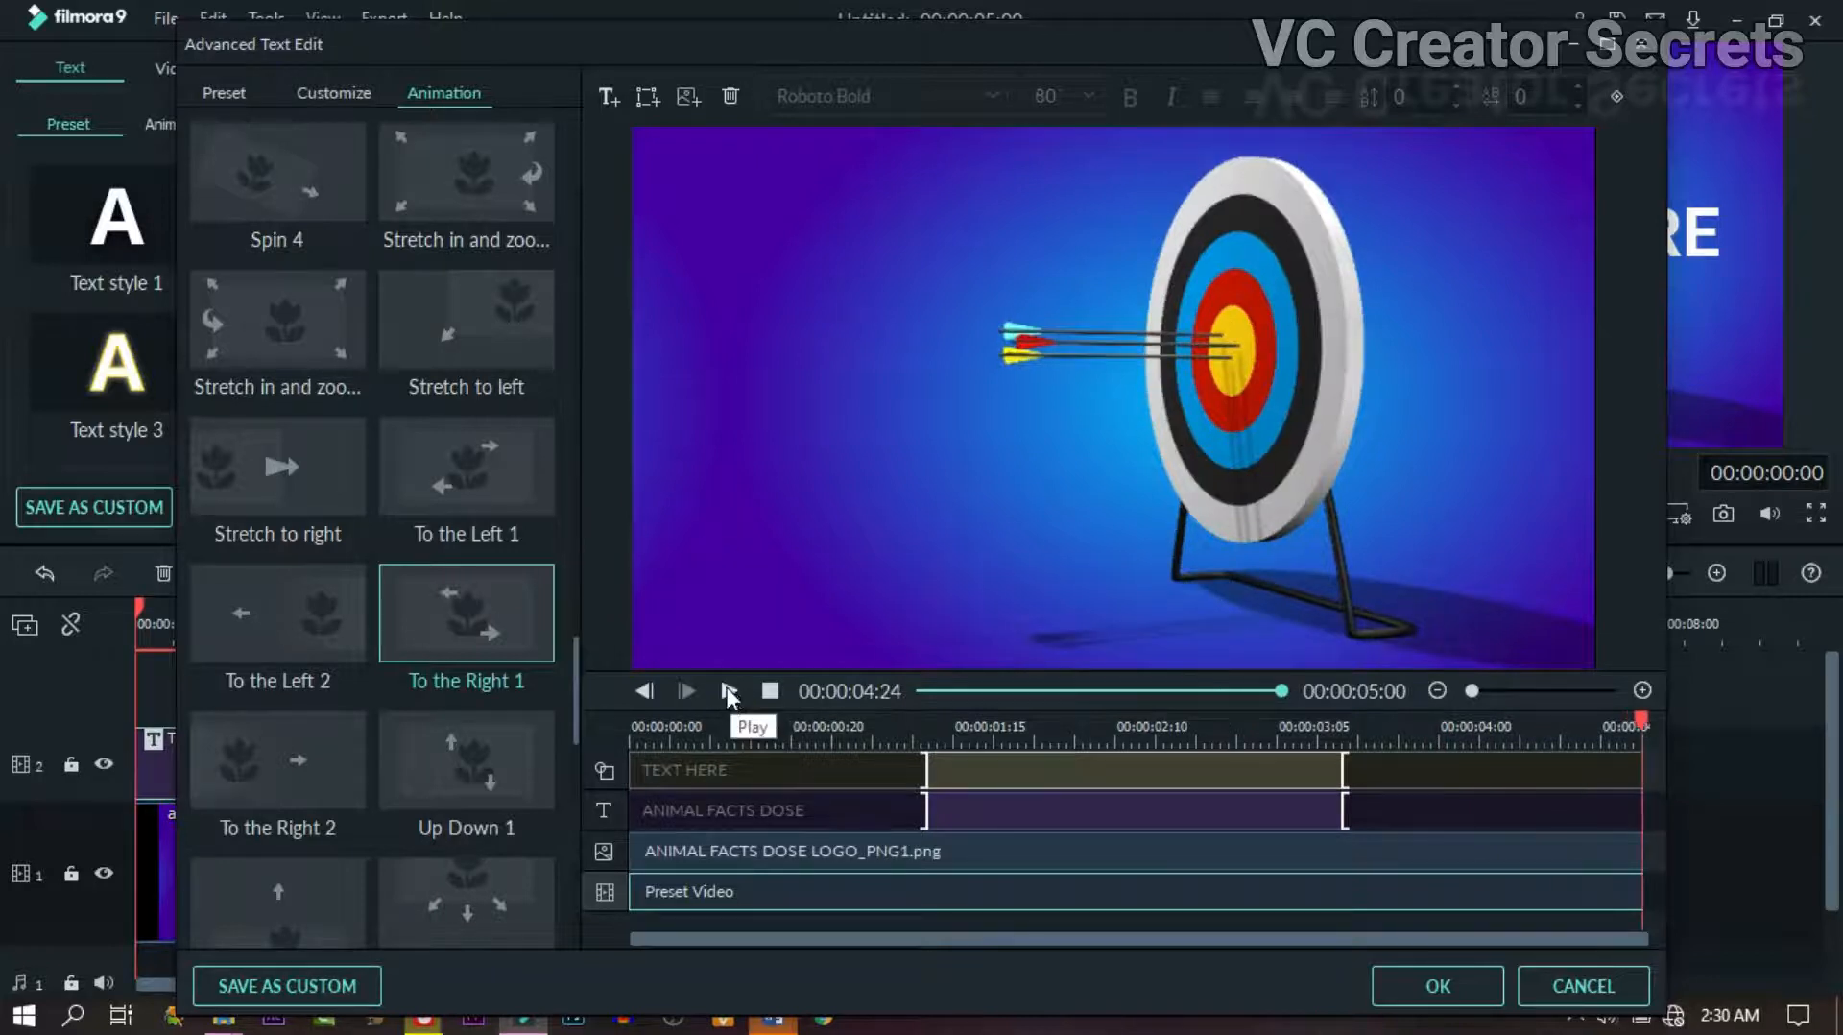
left_click(727, 690)
left_click(729, 691)
left_click(729, 691)
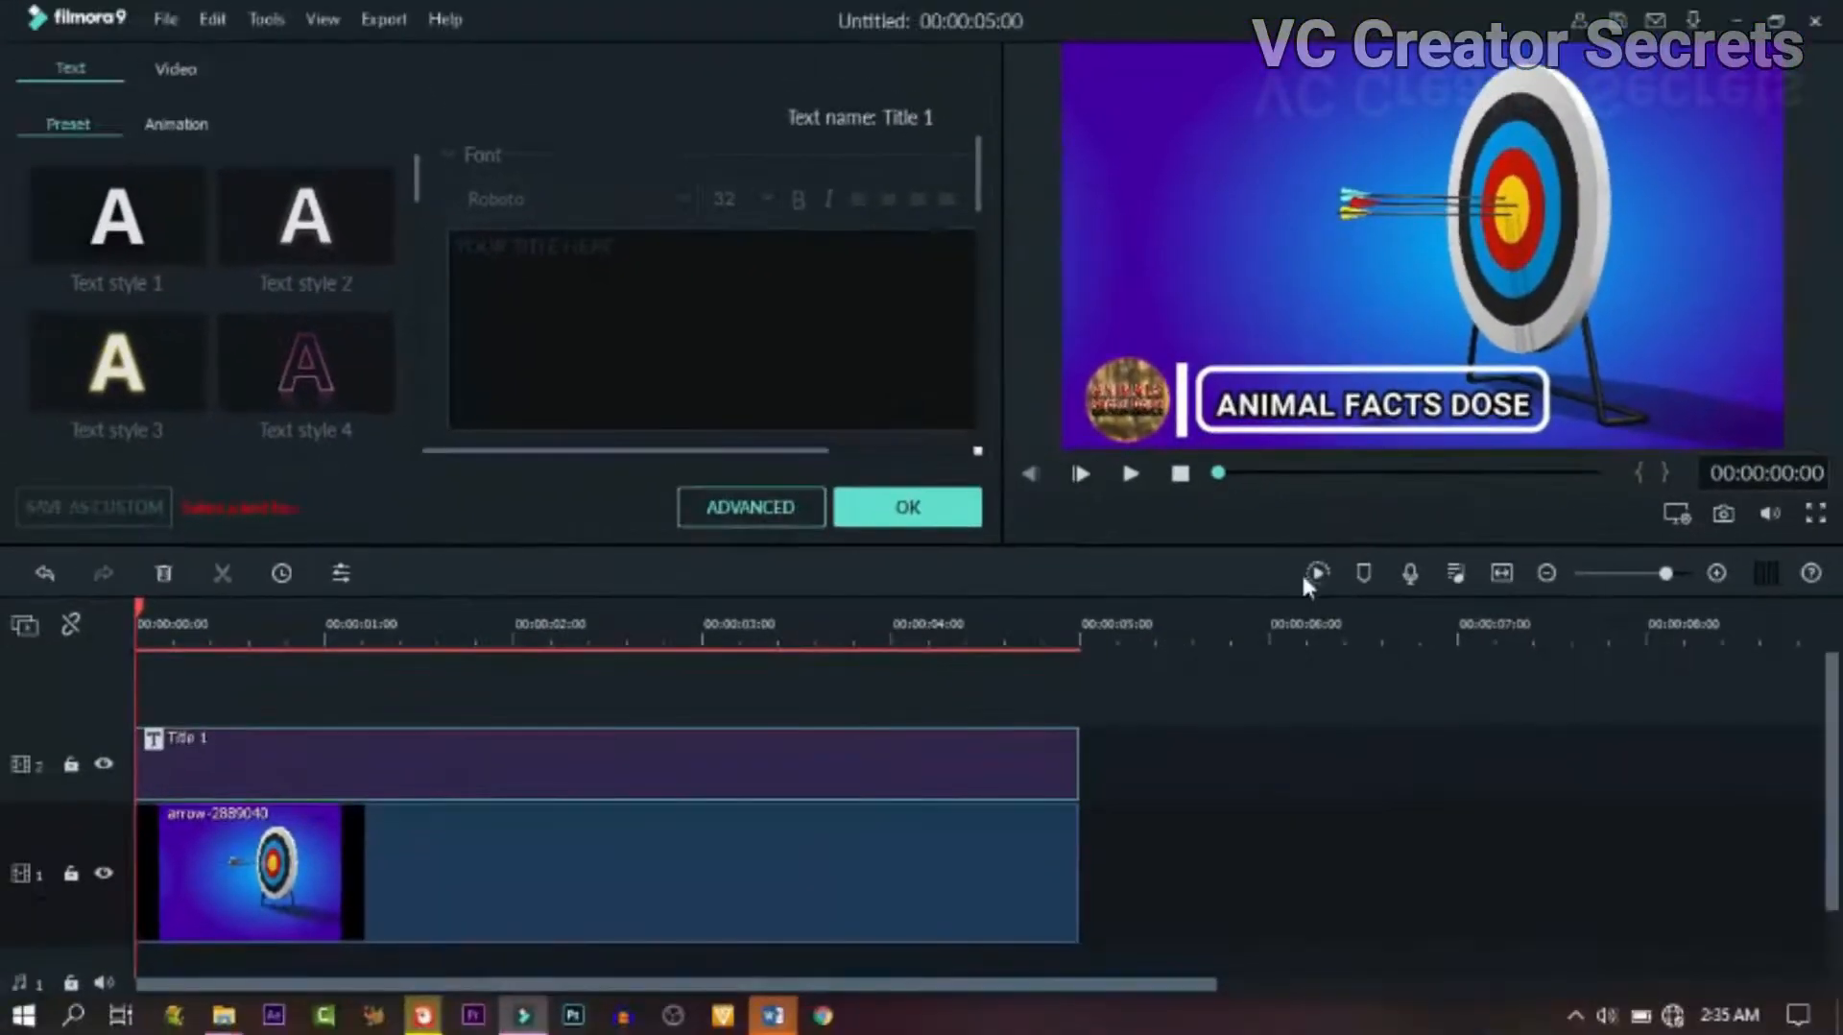
Step: Render the timeline preview, play the lower third animation through and close the title's settings
left_click(1317, 573)
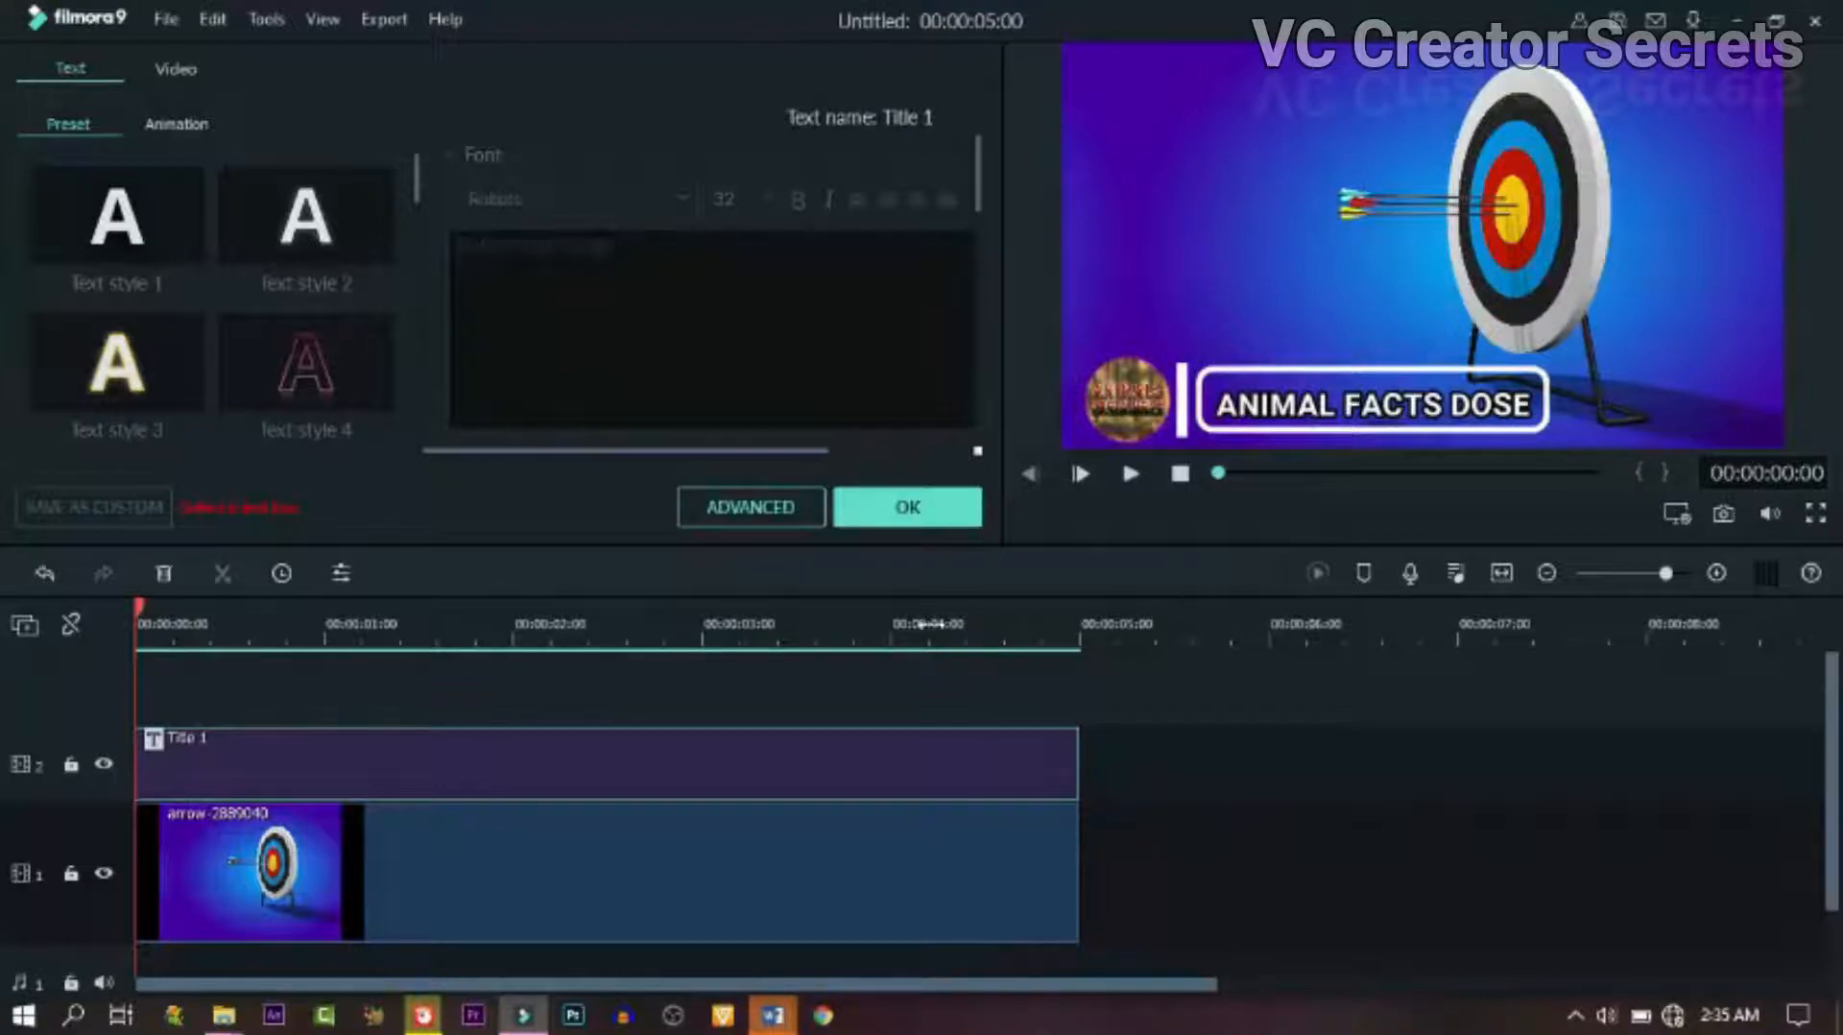
key("space")
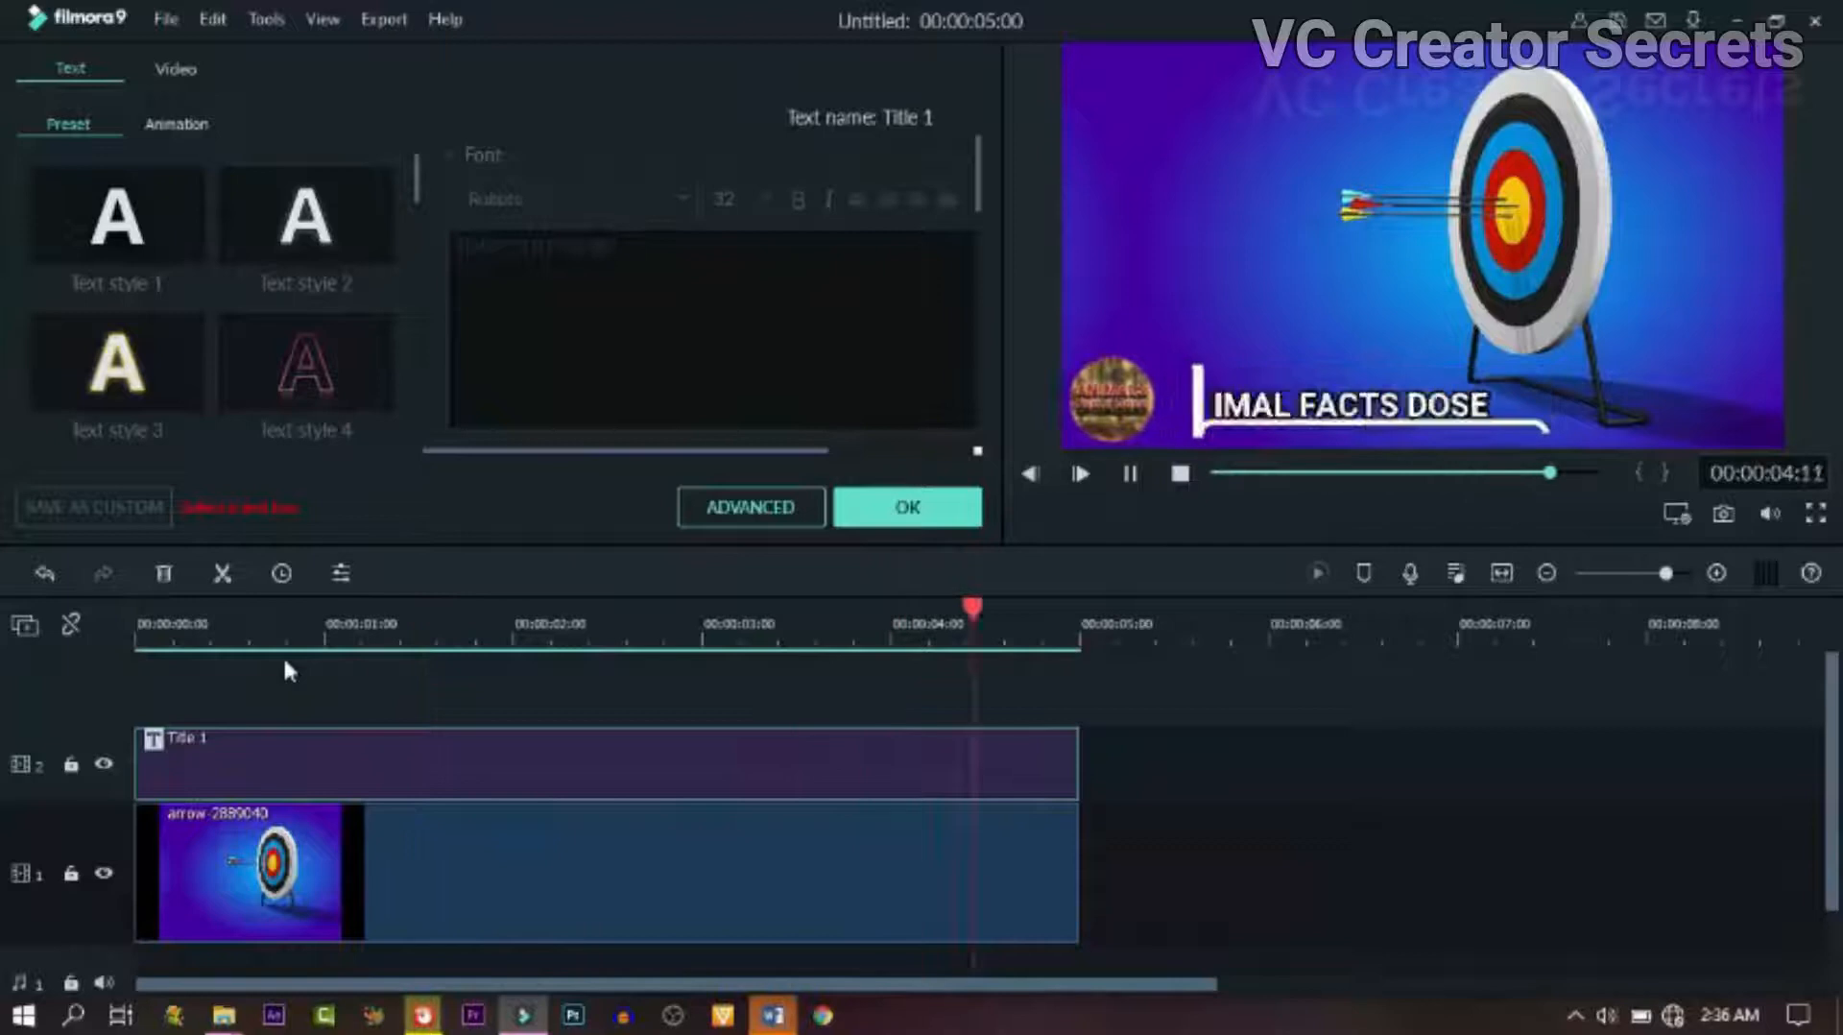
key("space")
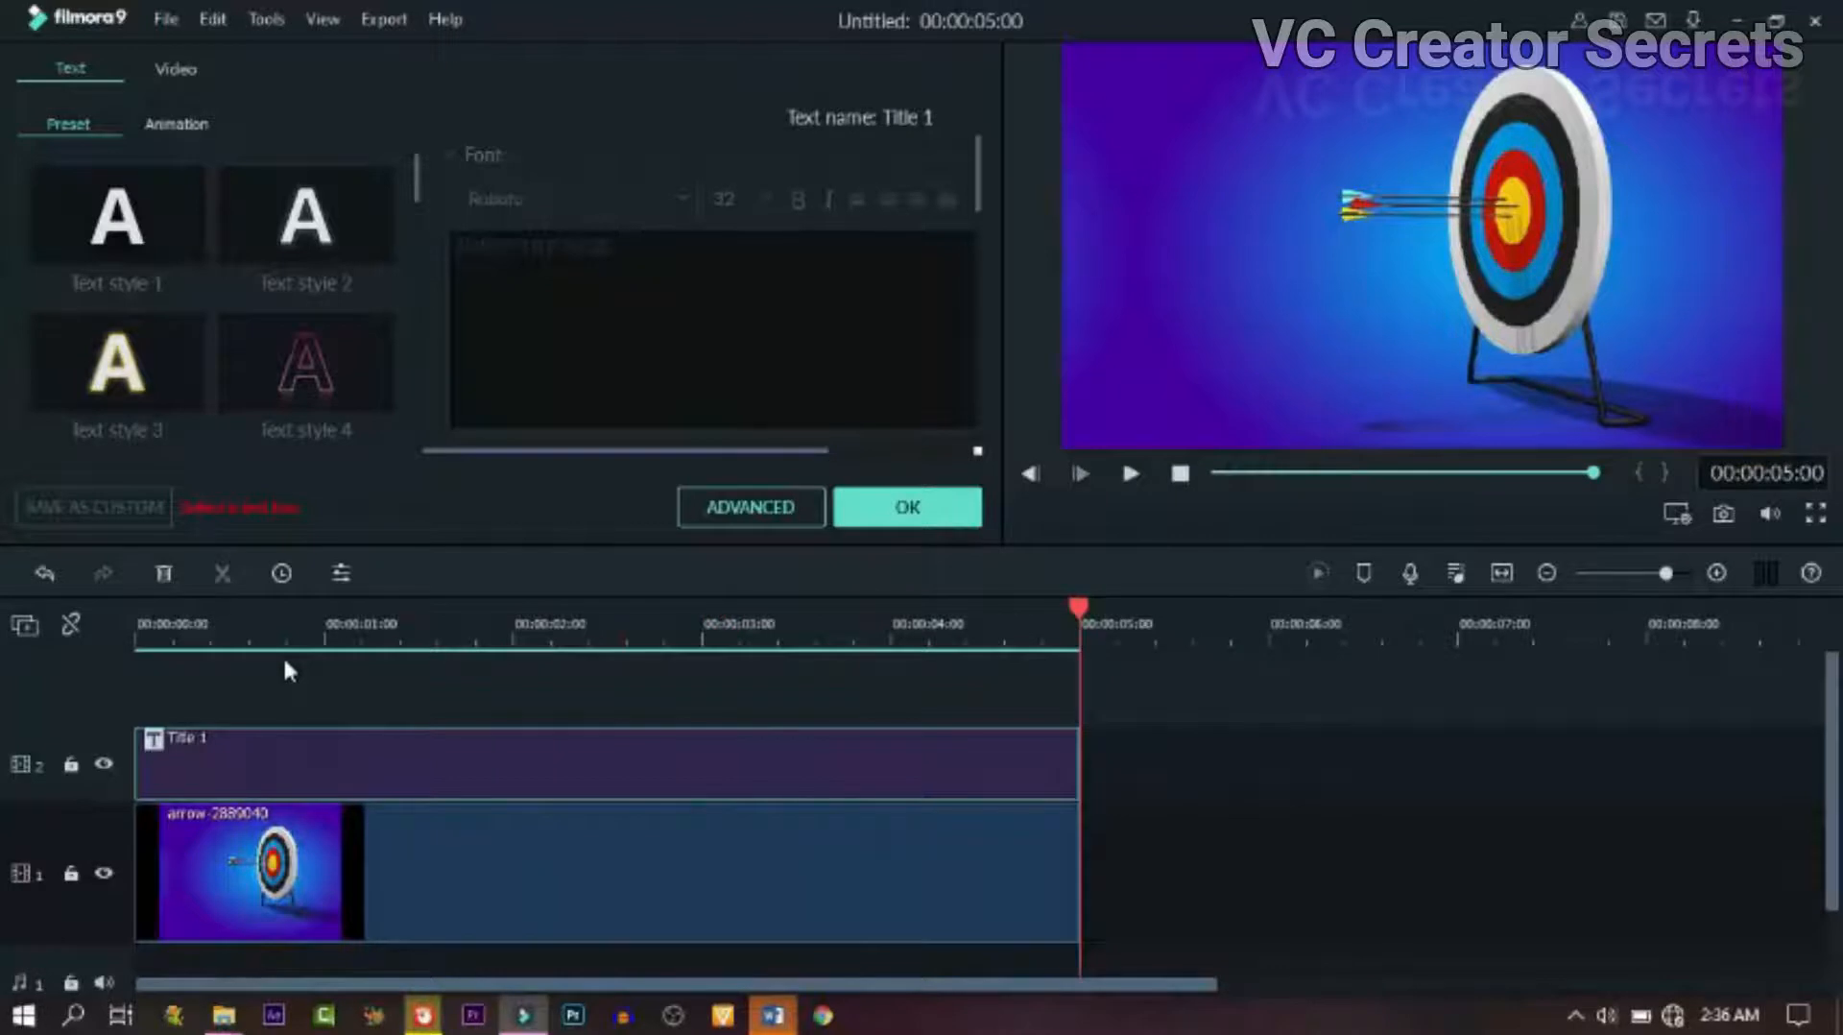
key("space")
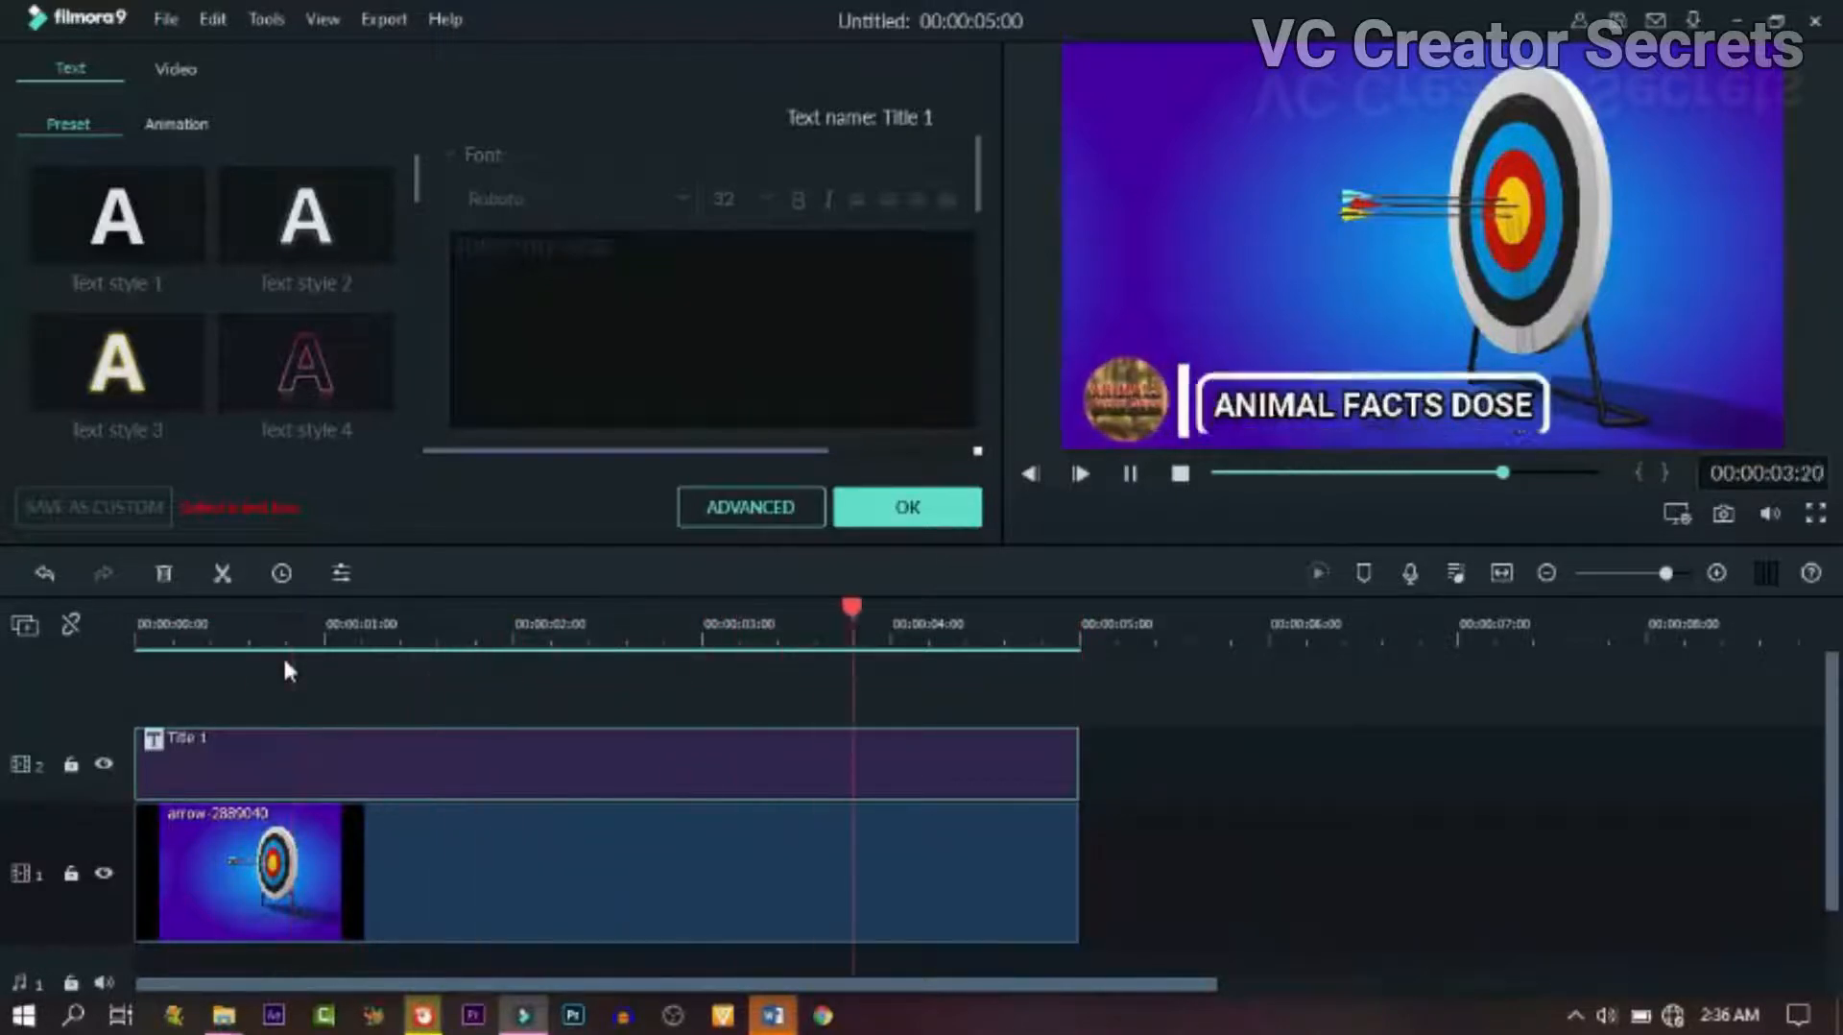
key("space")
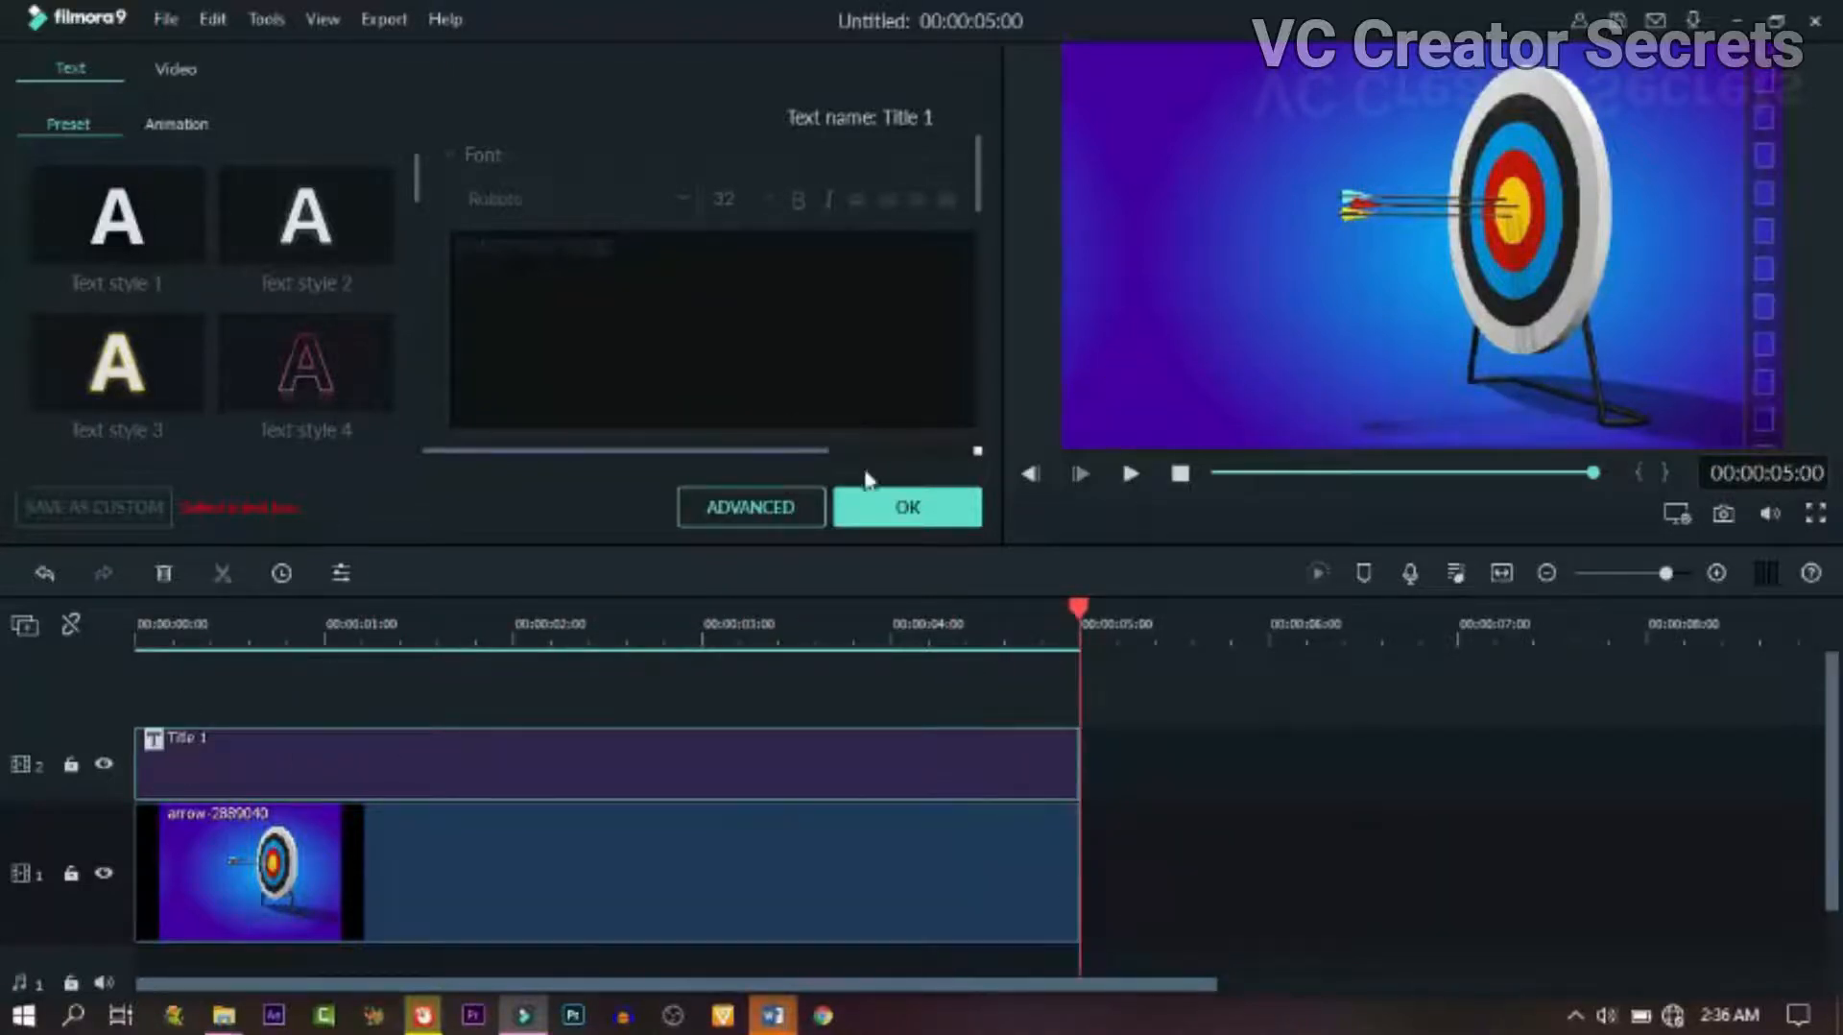
left_click(867, 509)
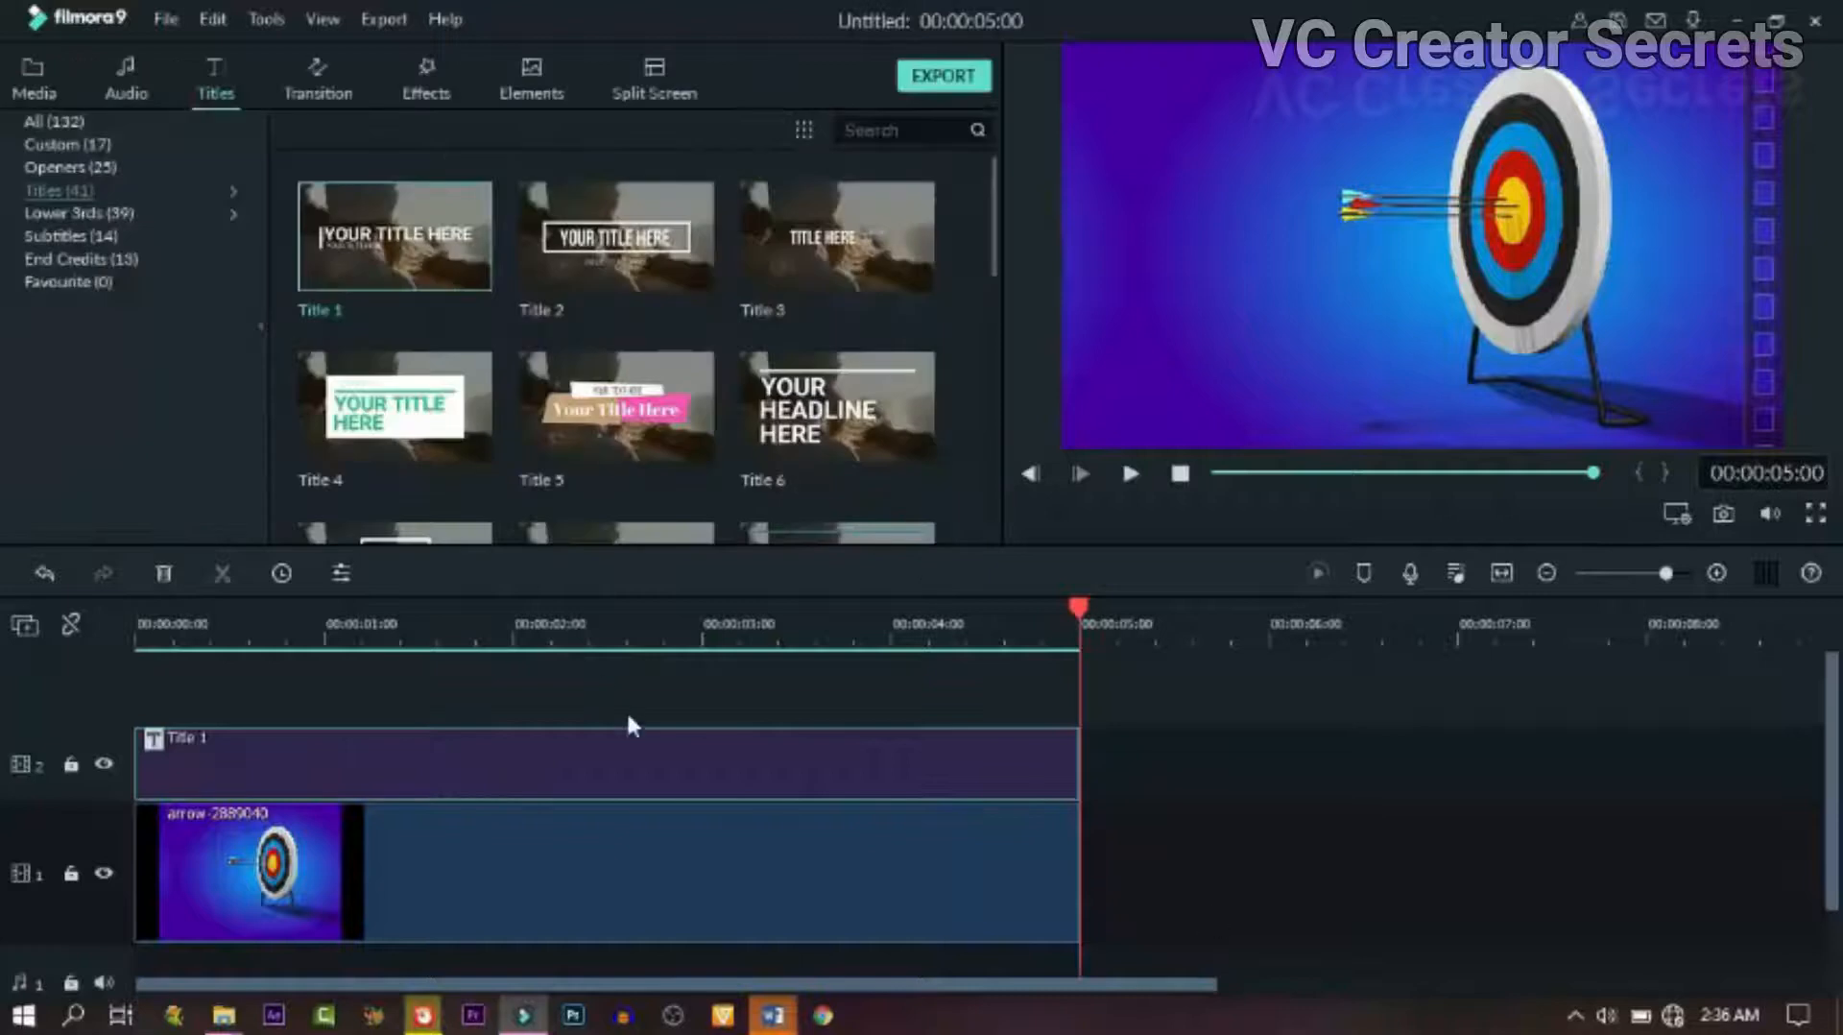
Step: Reopen Title 1 in the advanced text editor and save it as a custom preset named AFD LOWER THIRD
double_click(687, 757)
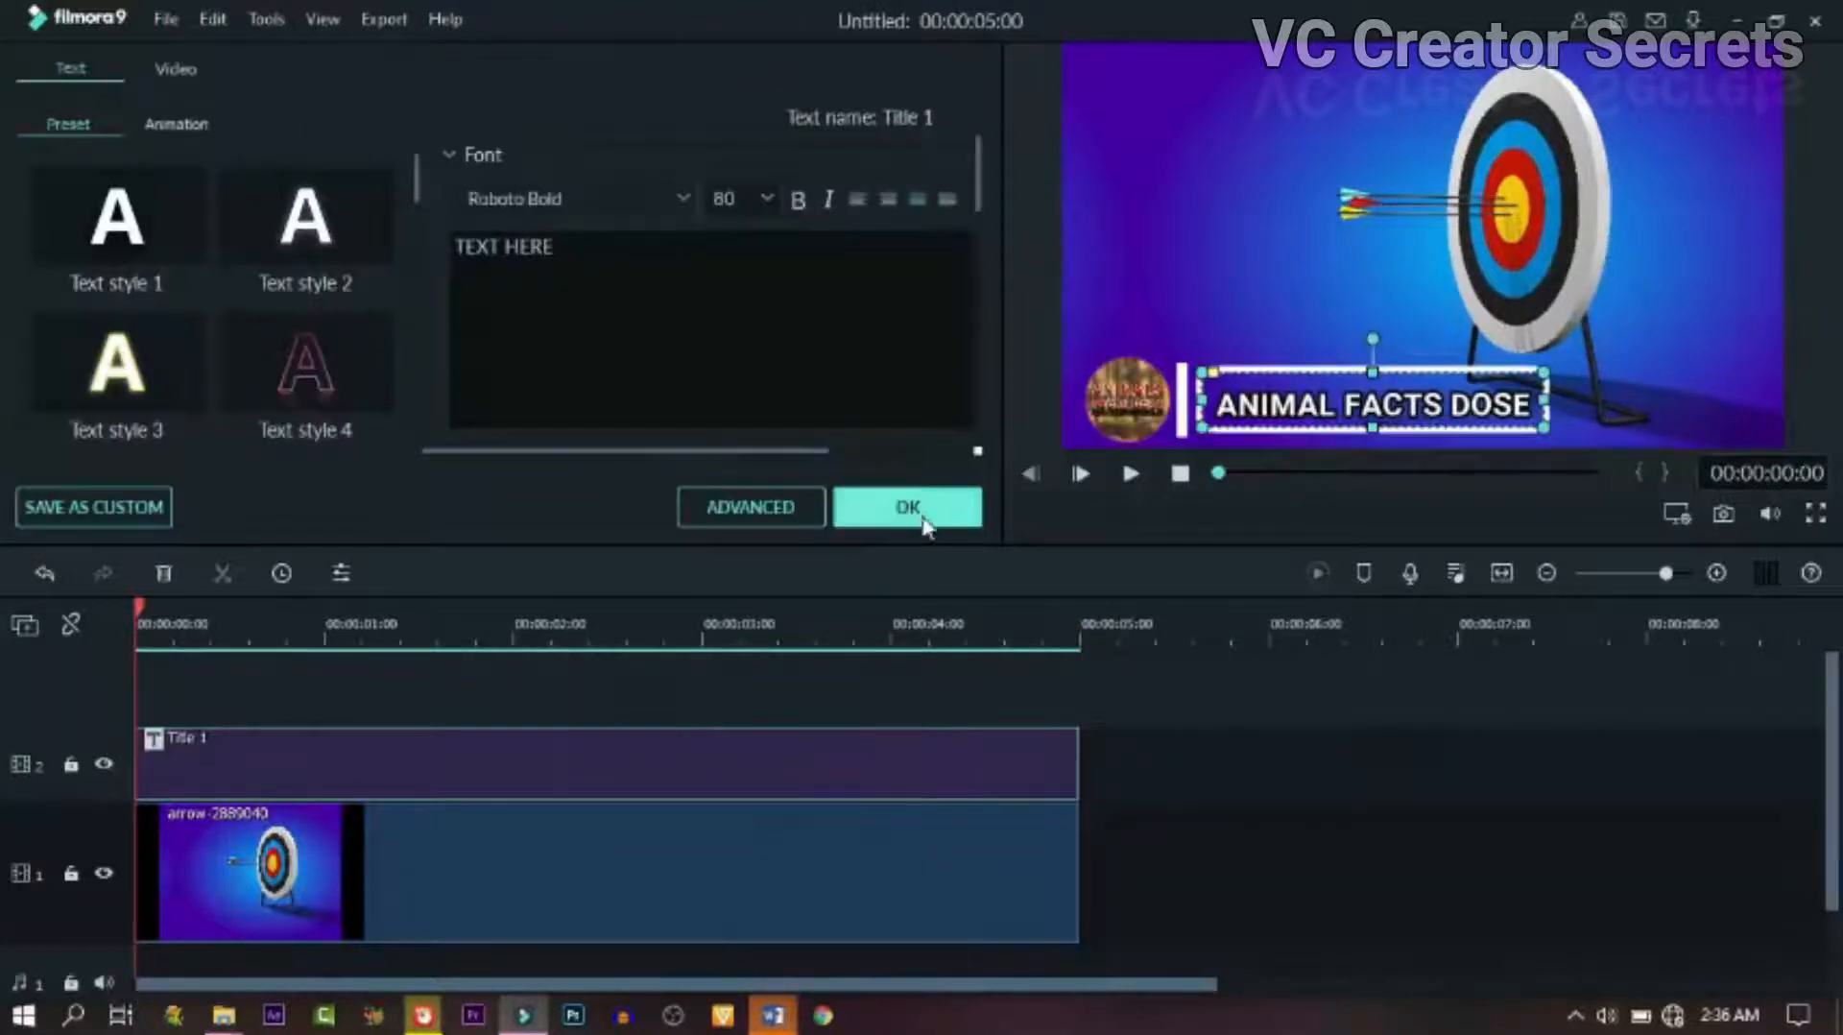
left_click(725, 505)
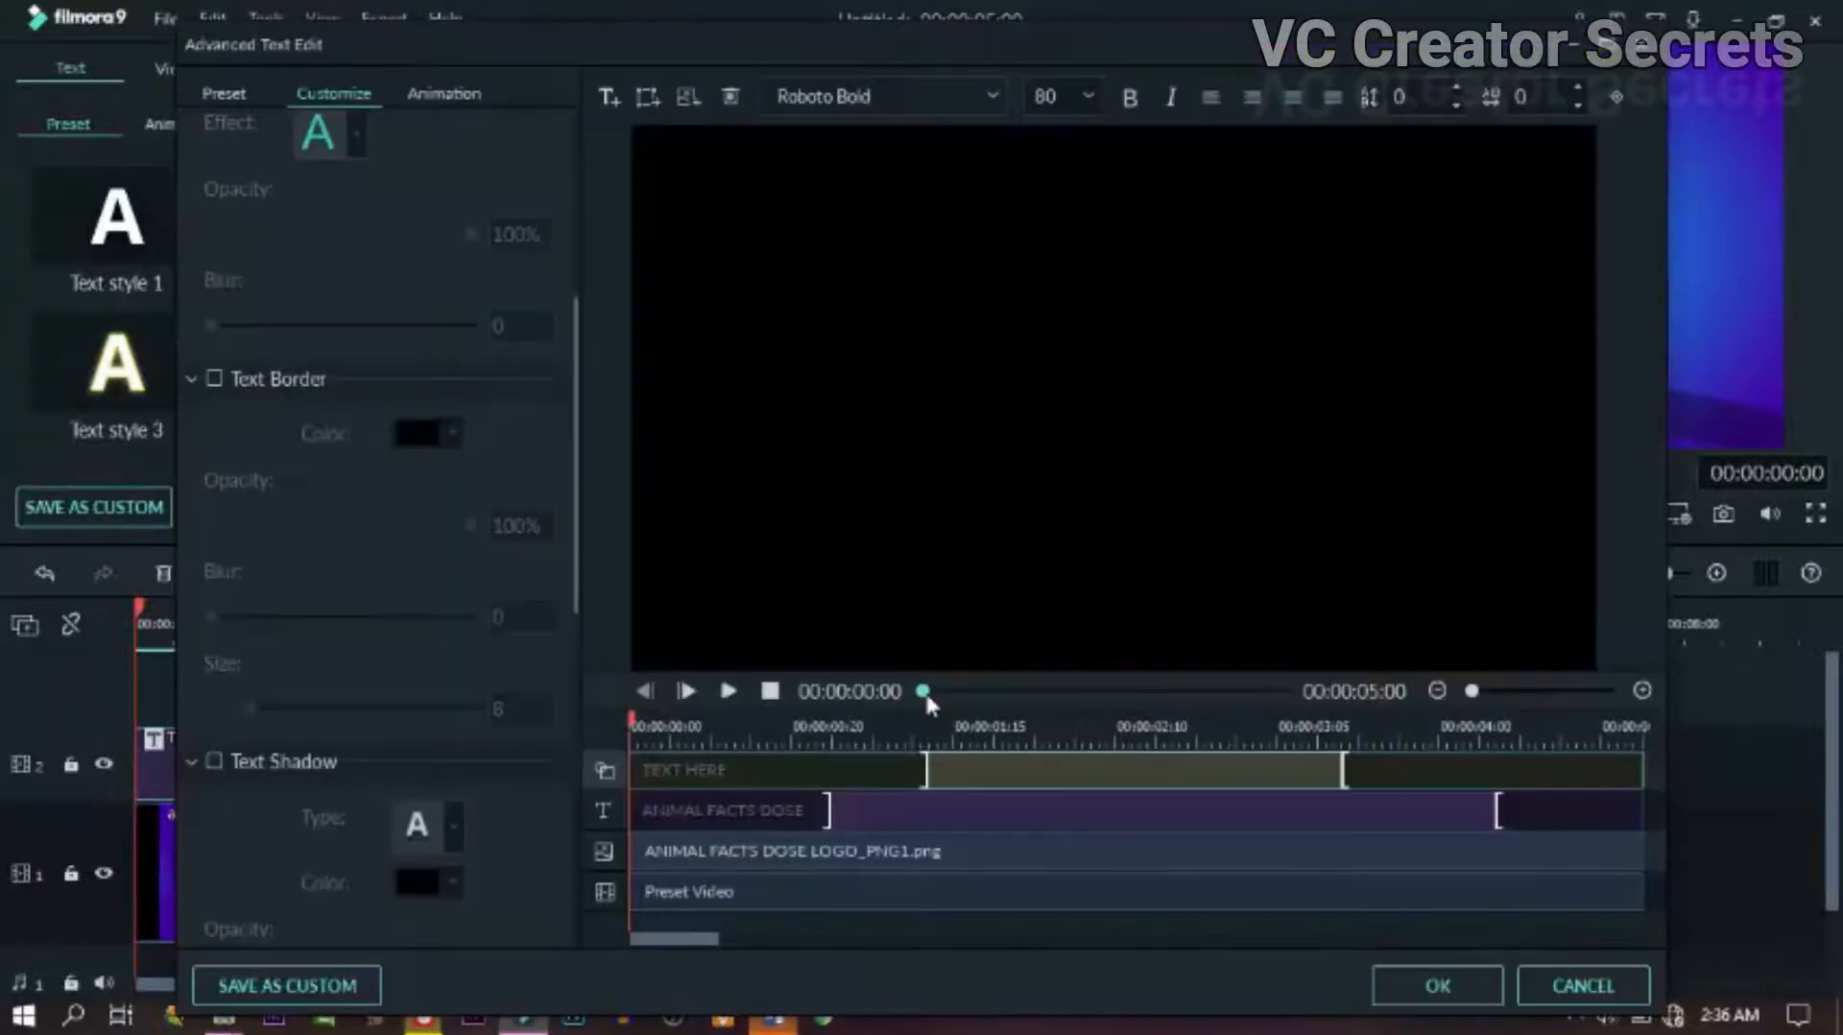
left_click(320, 981)
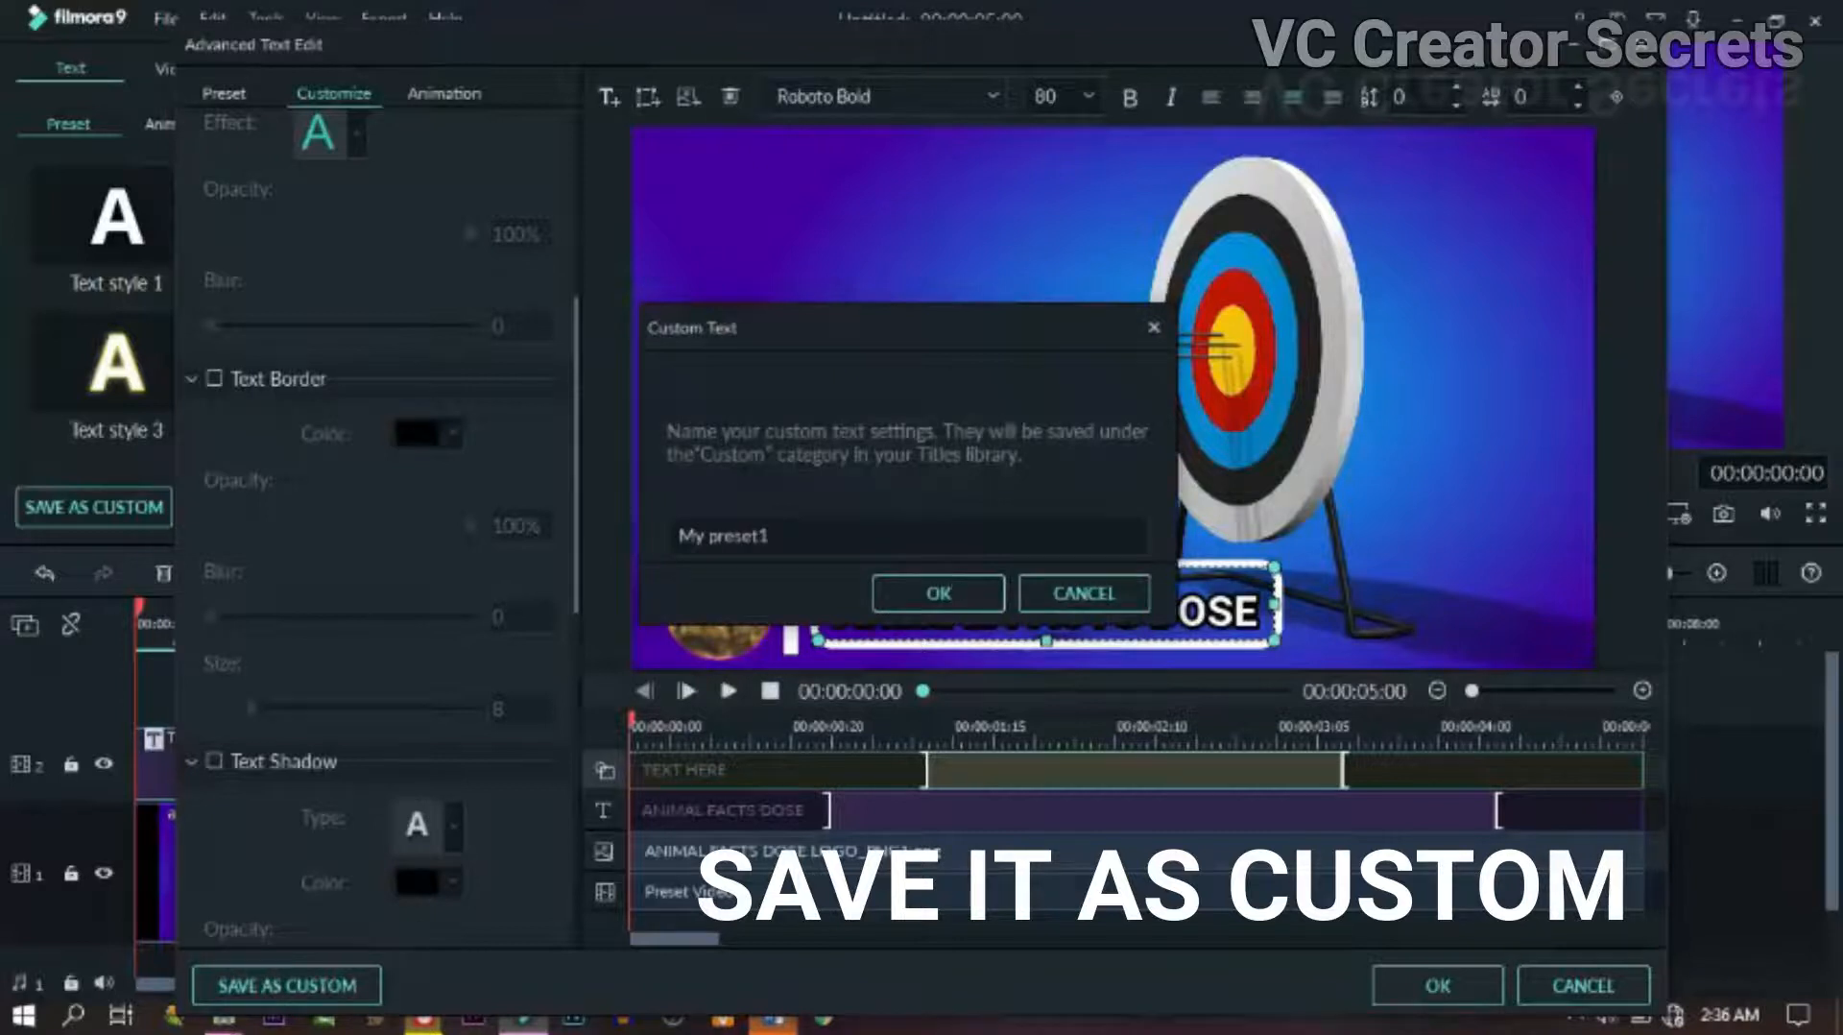
left_click(805, 536)
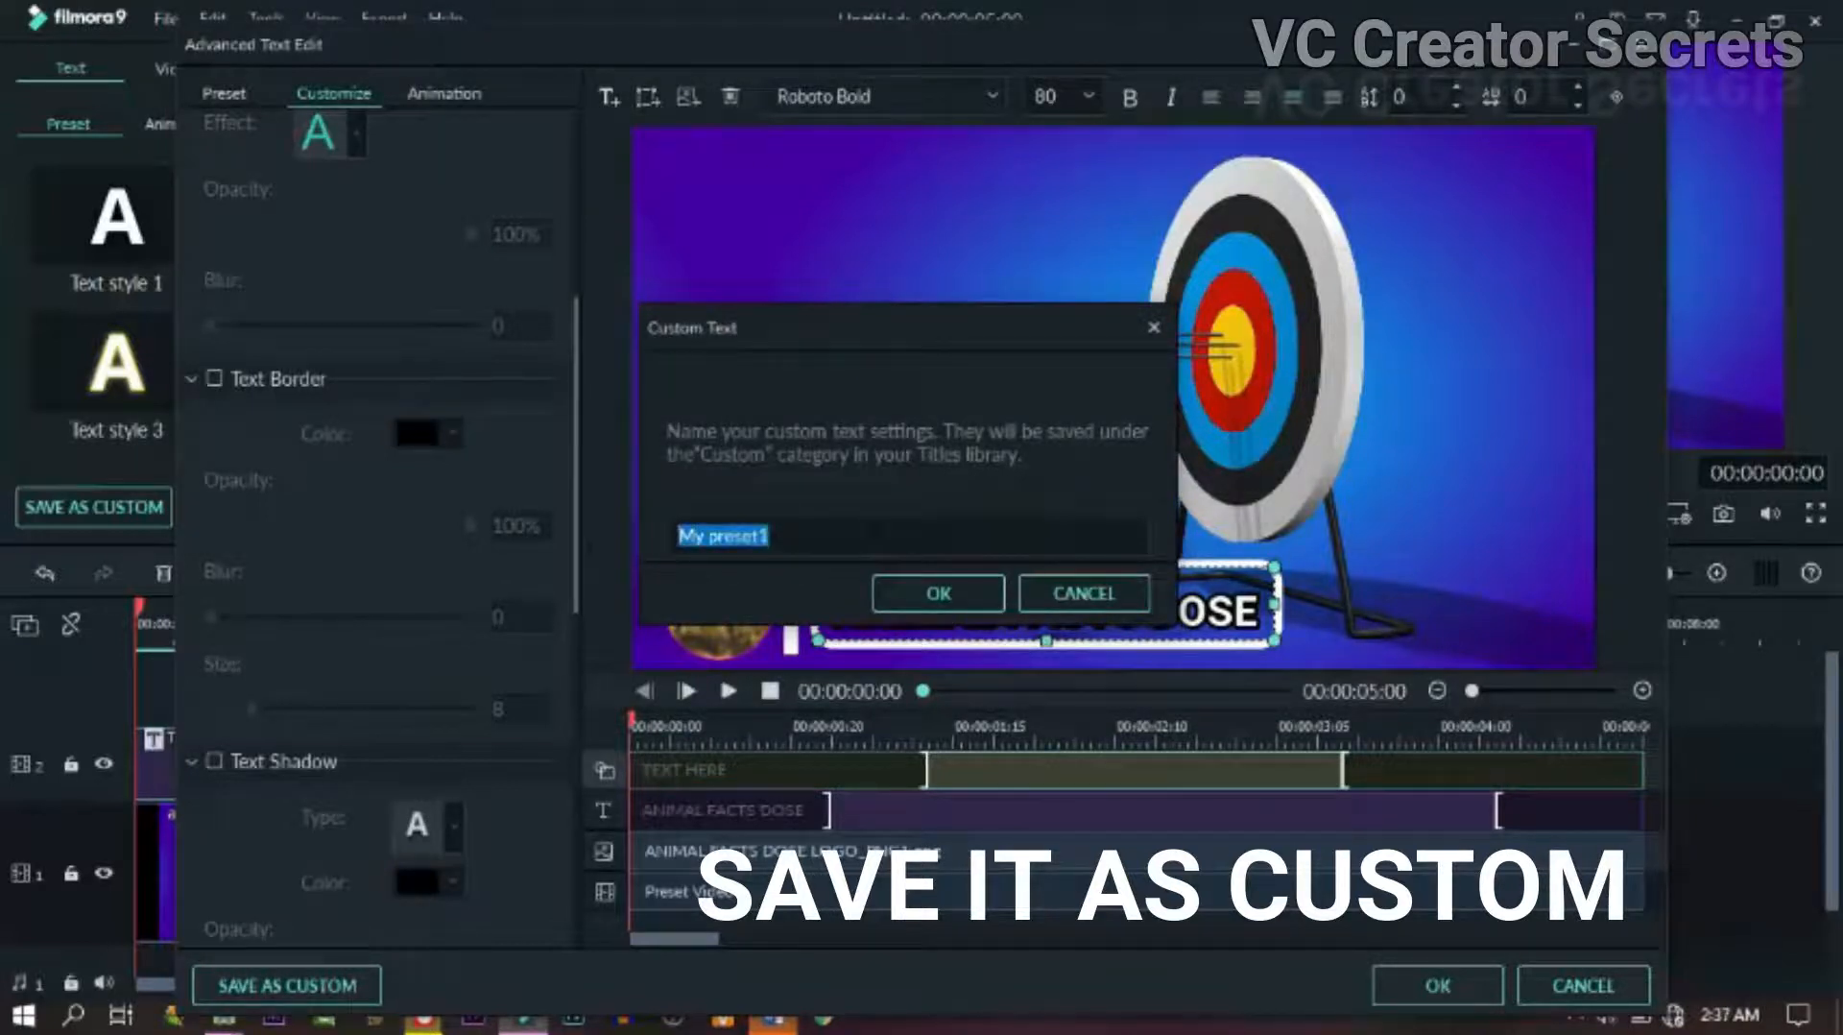
type("AFD LOWER THIRD")
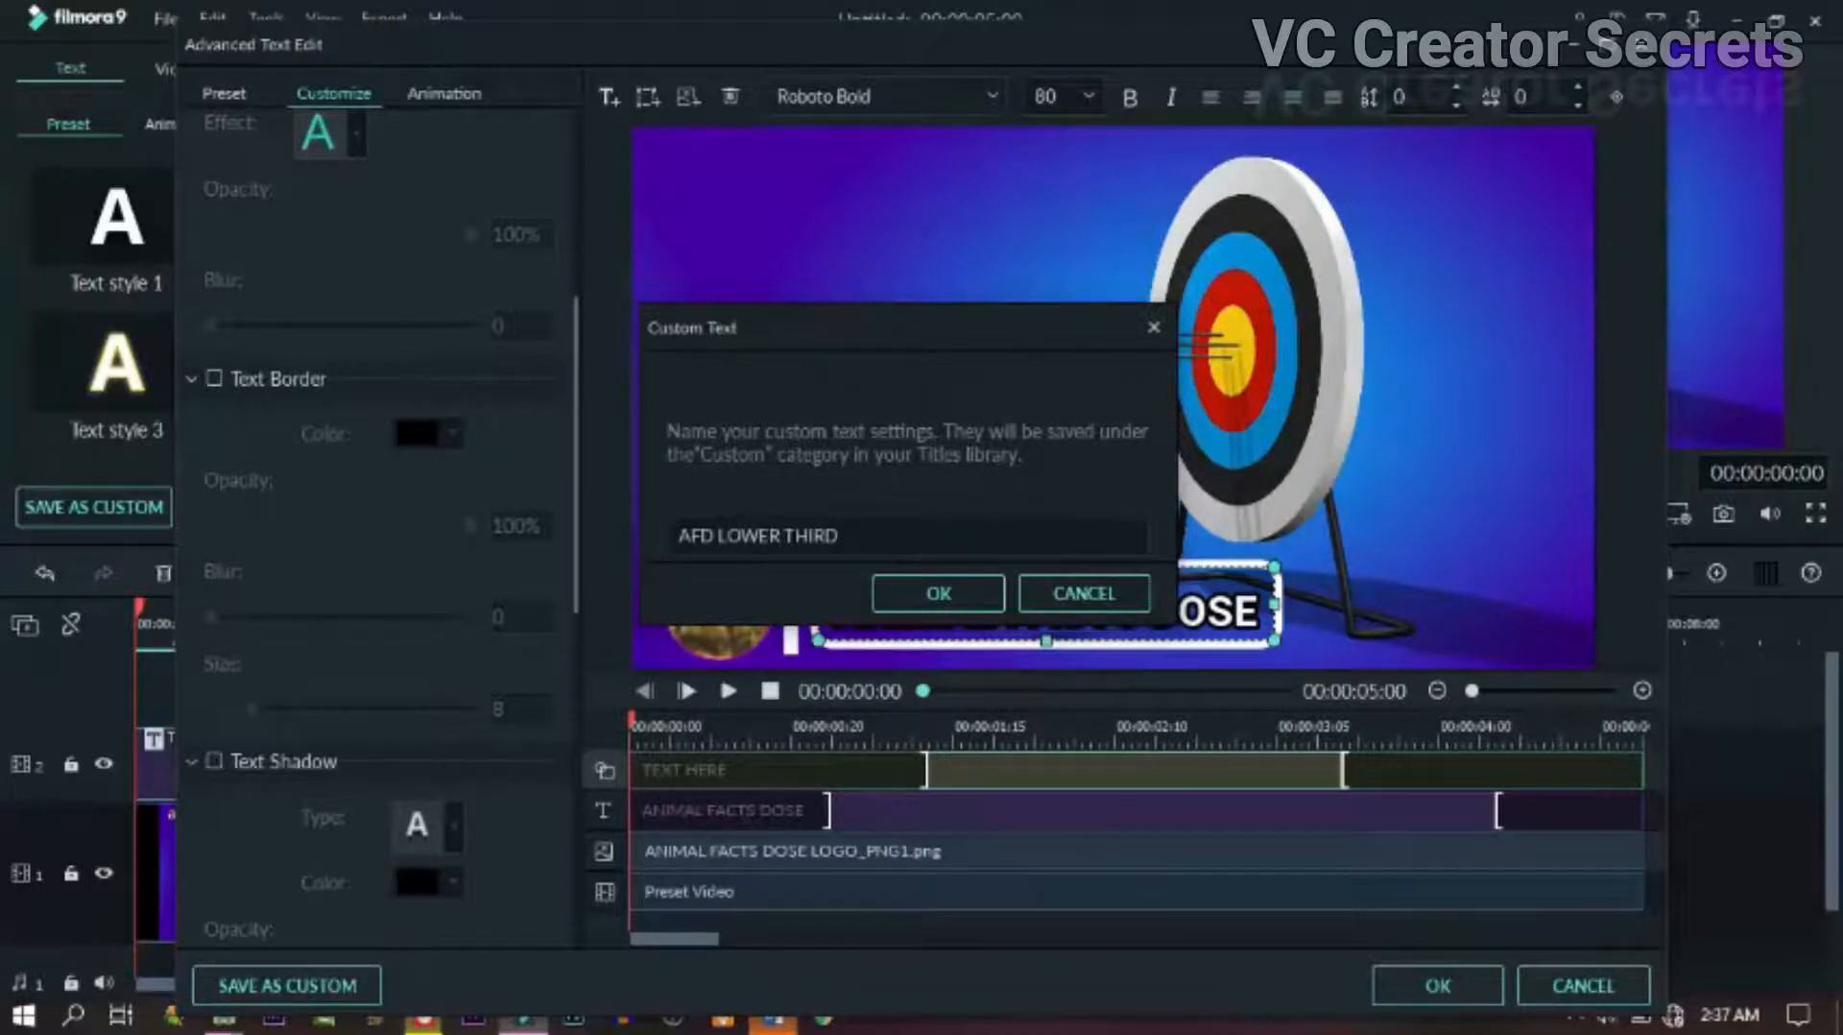
left_click(893, 593)
left_click(1430, 993)
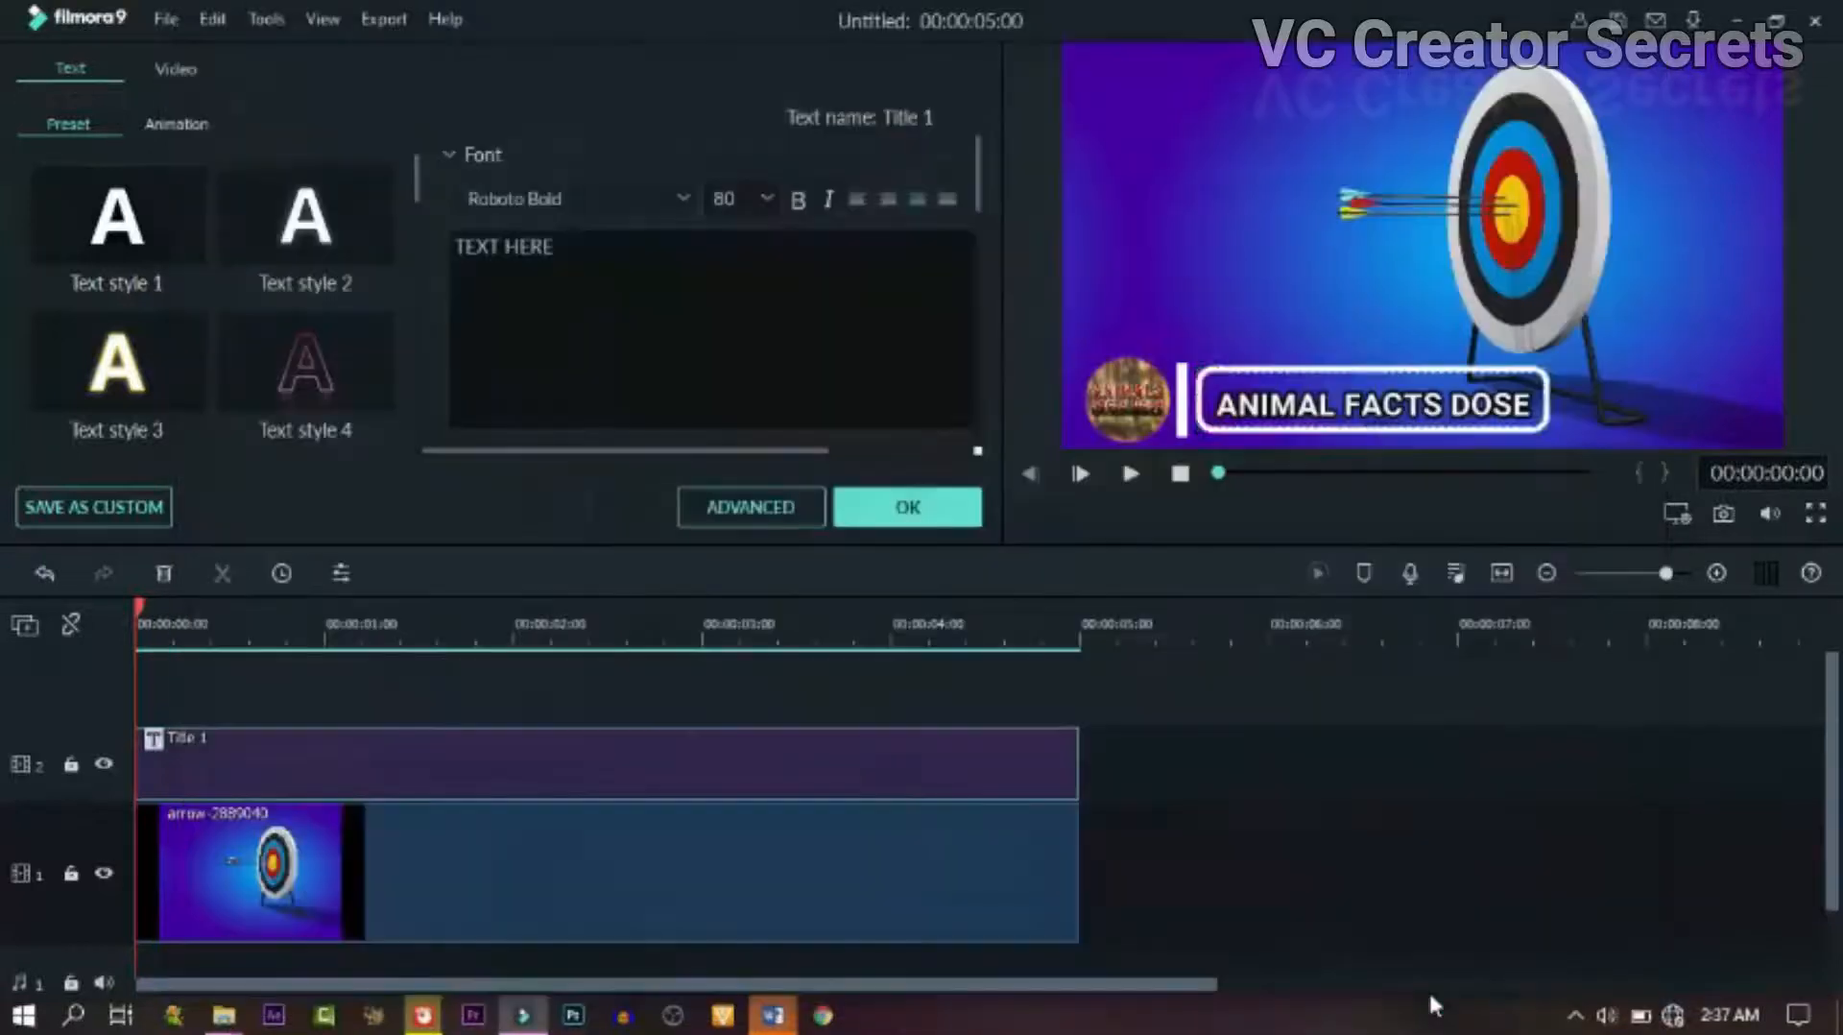
left_click(891, 508)
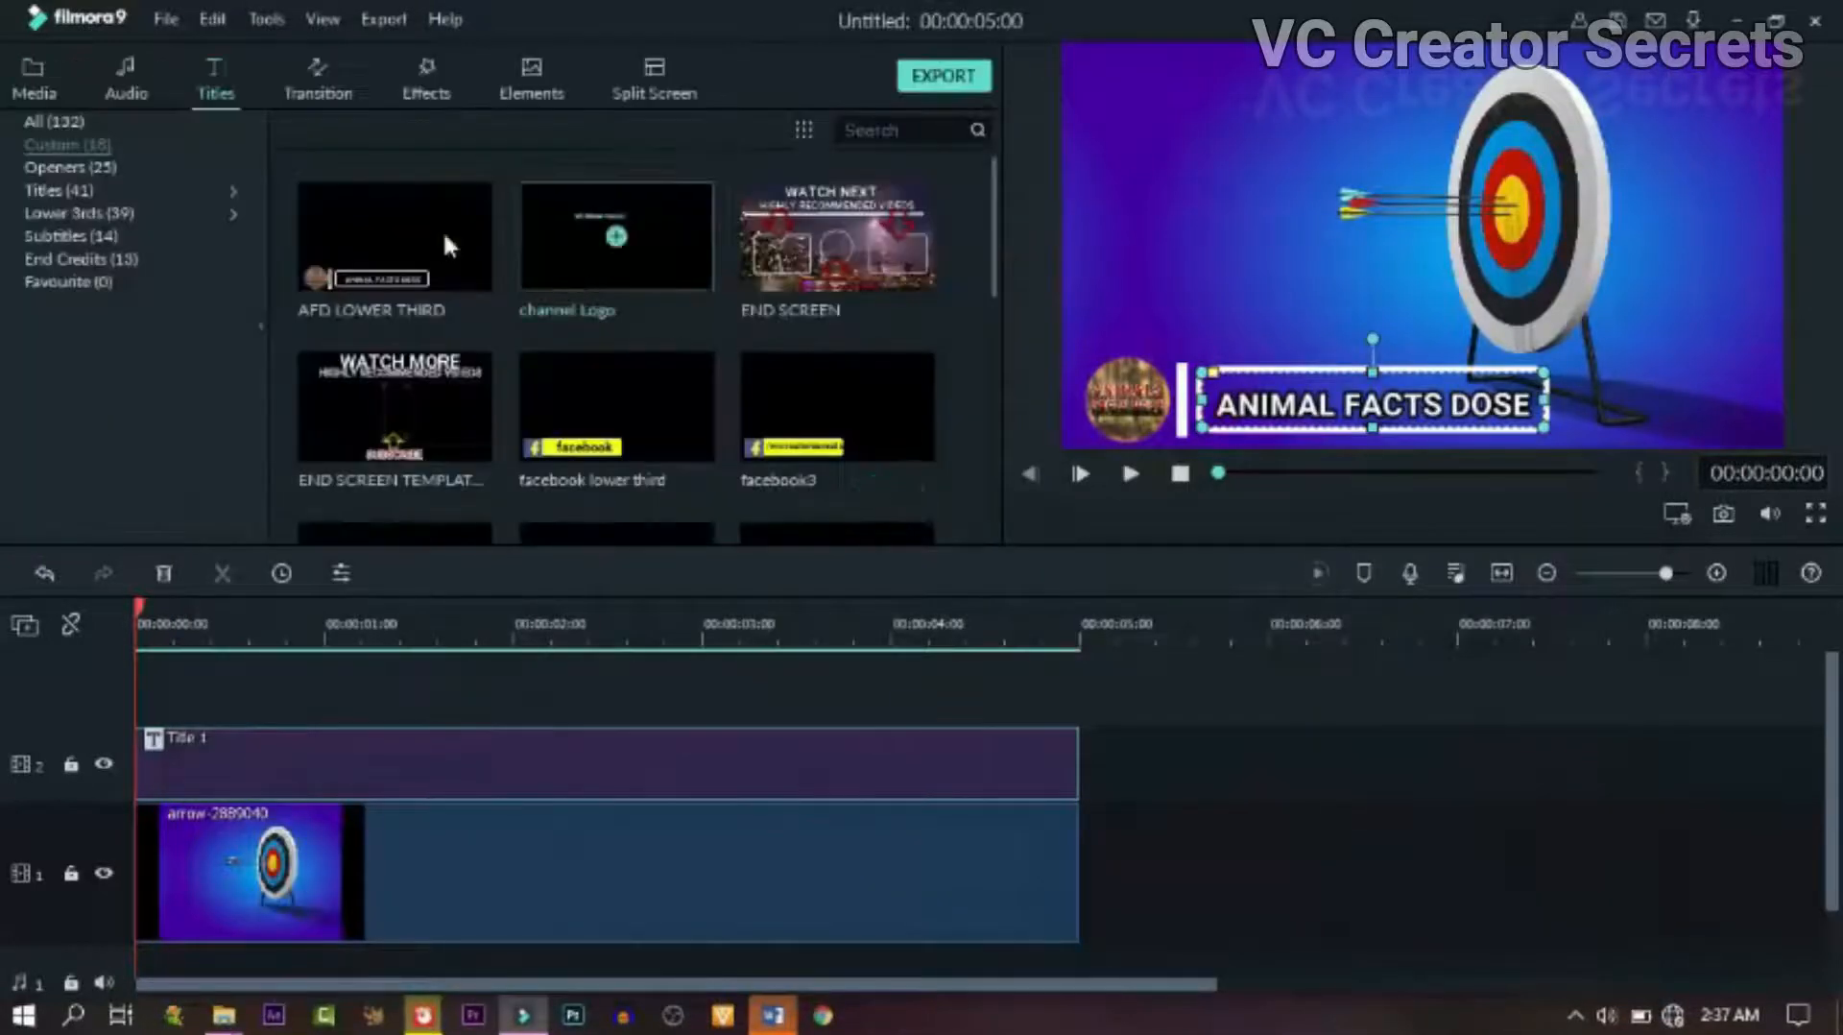
Step: Place the custom AFD LOWER THIRD title on the timeline after the existing clips and view it at two points
left_click_drag(448, 224, 1209, 675)
left_click(1344, 622)
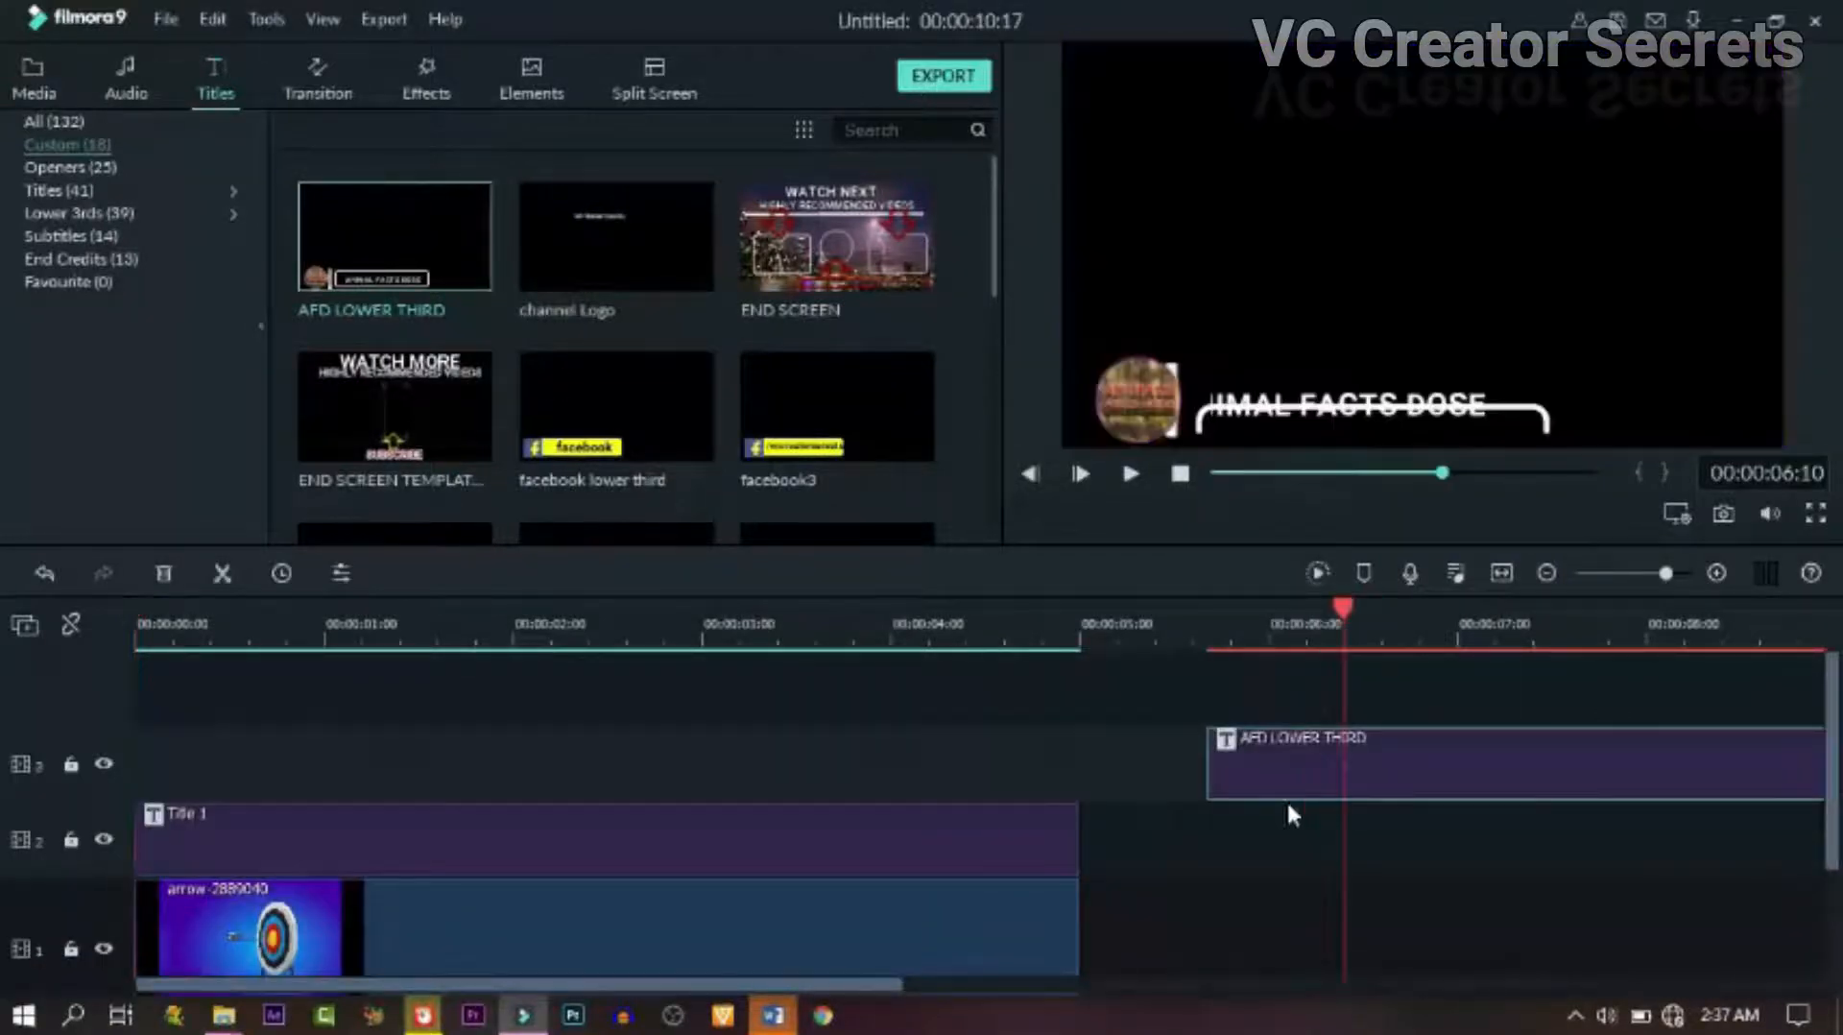
left_click(1465, 625)
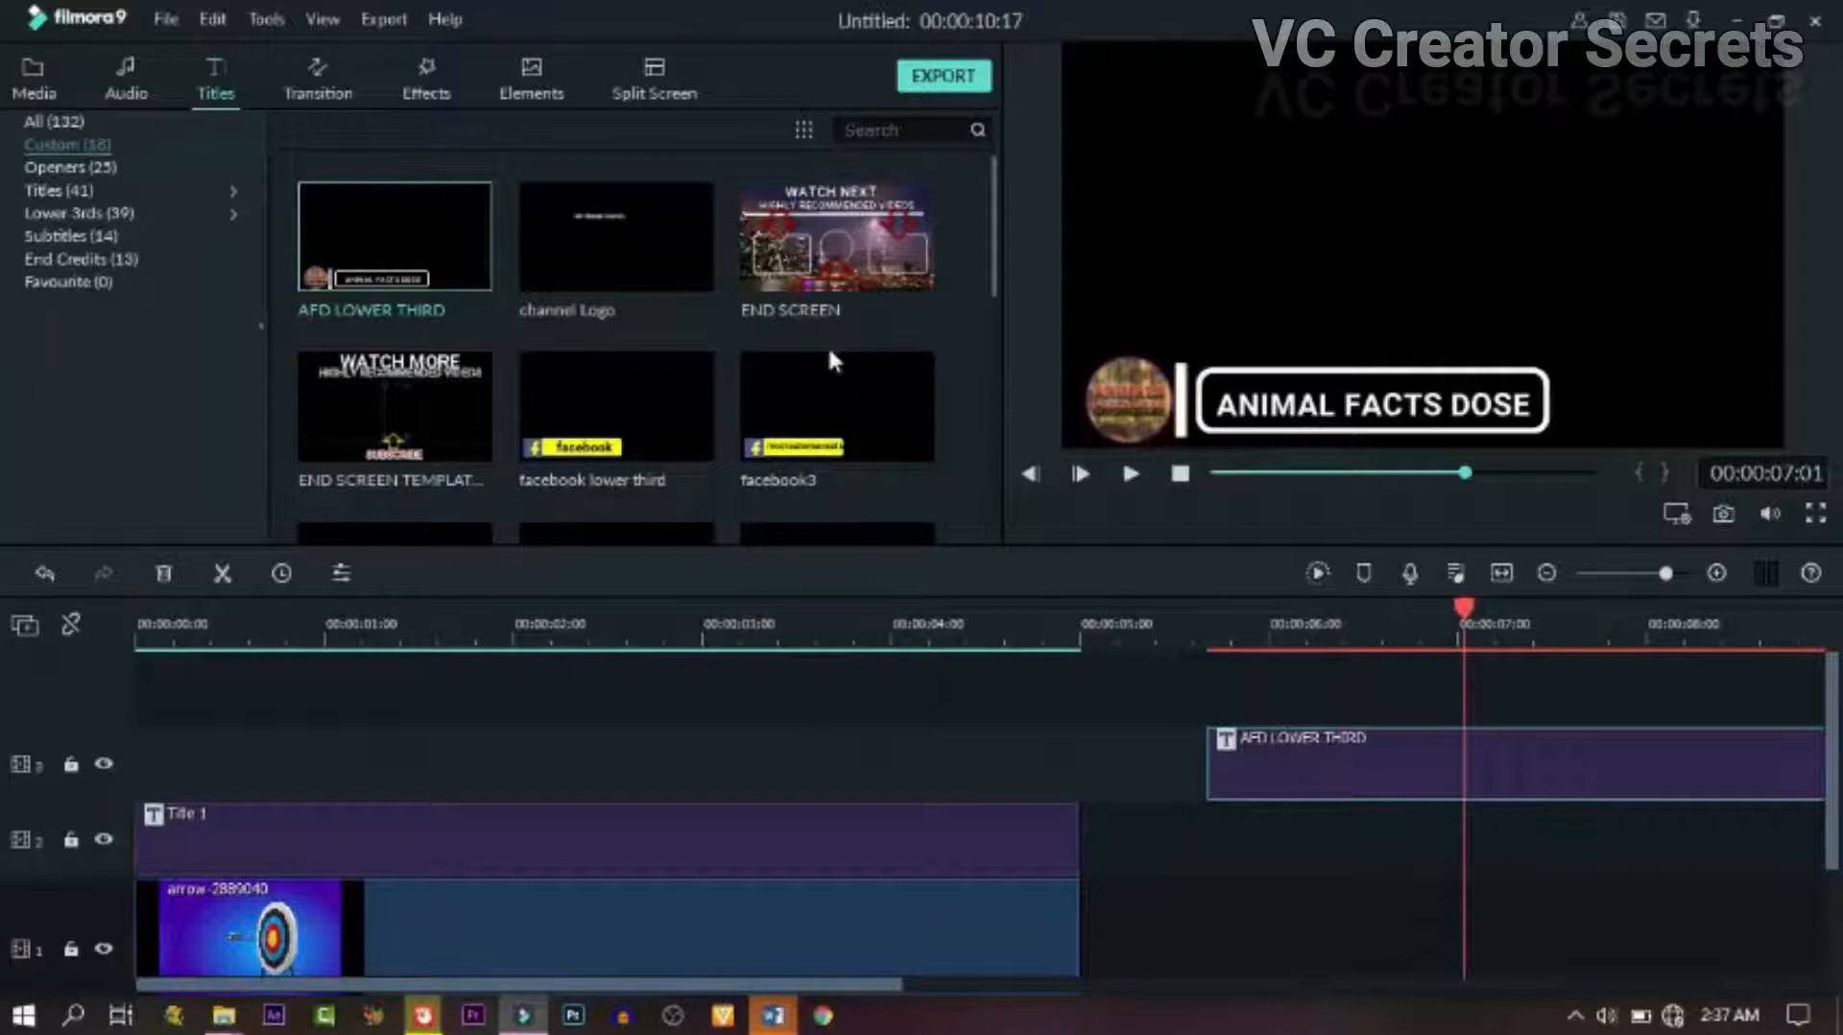
Step: Add the alley-89197 image beneath the AFD LOWER THIRD title and play that section
scroll(832, 360, "down", 5)
left_click(43, 85)
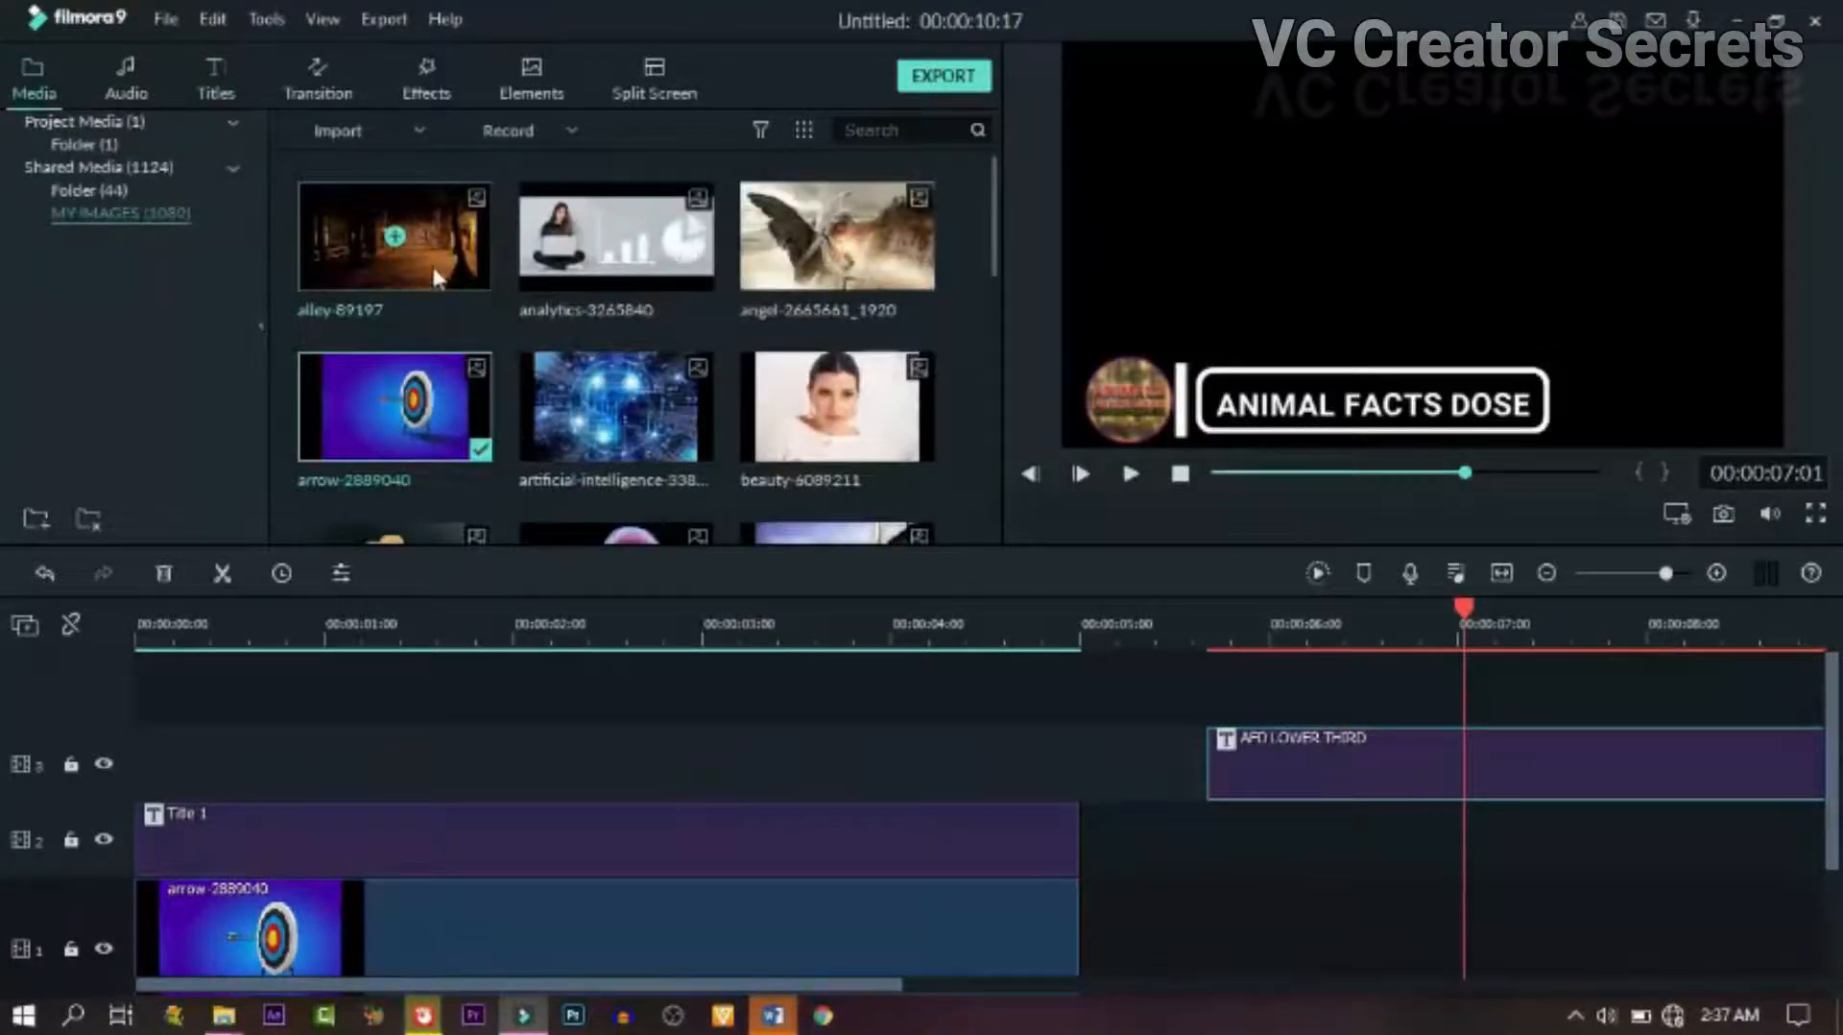
left_click_drag(436, 279, 1217, 854)
left_click_drag(1465, 626, 1196, 630)
key("space")
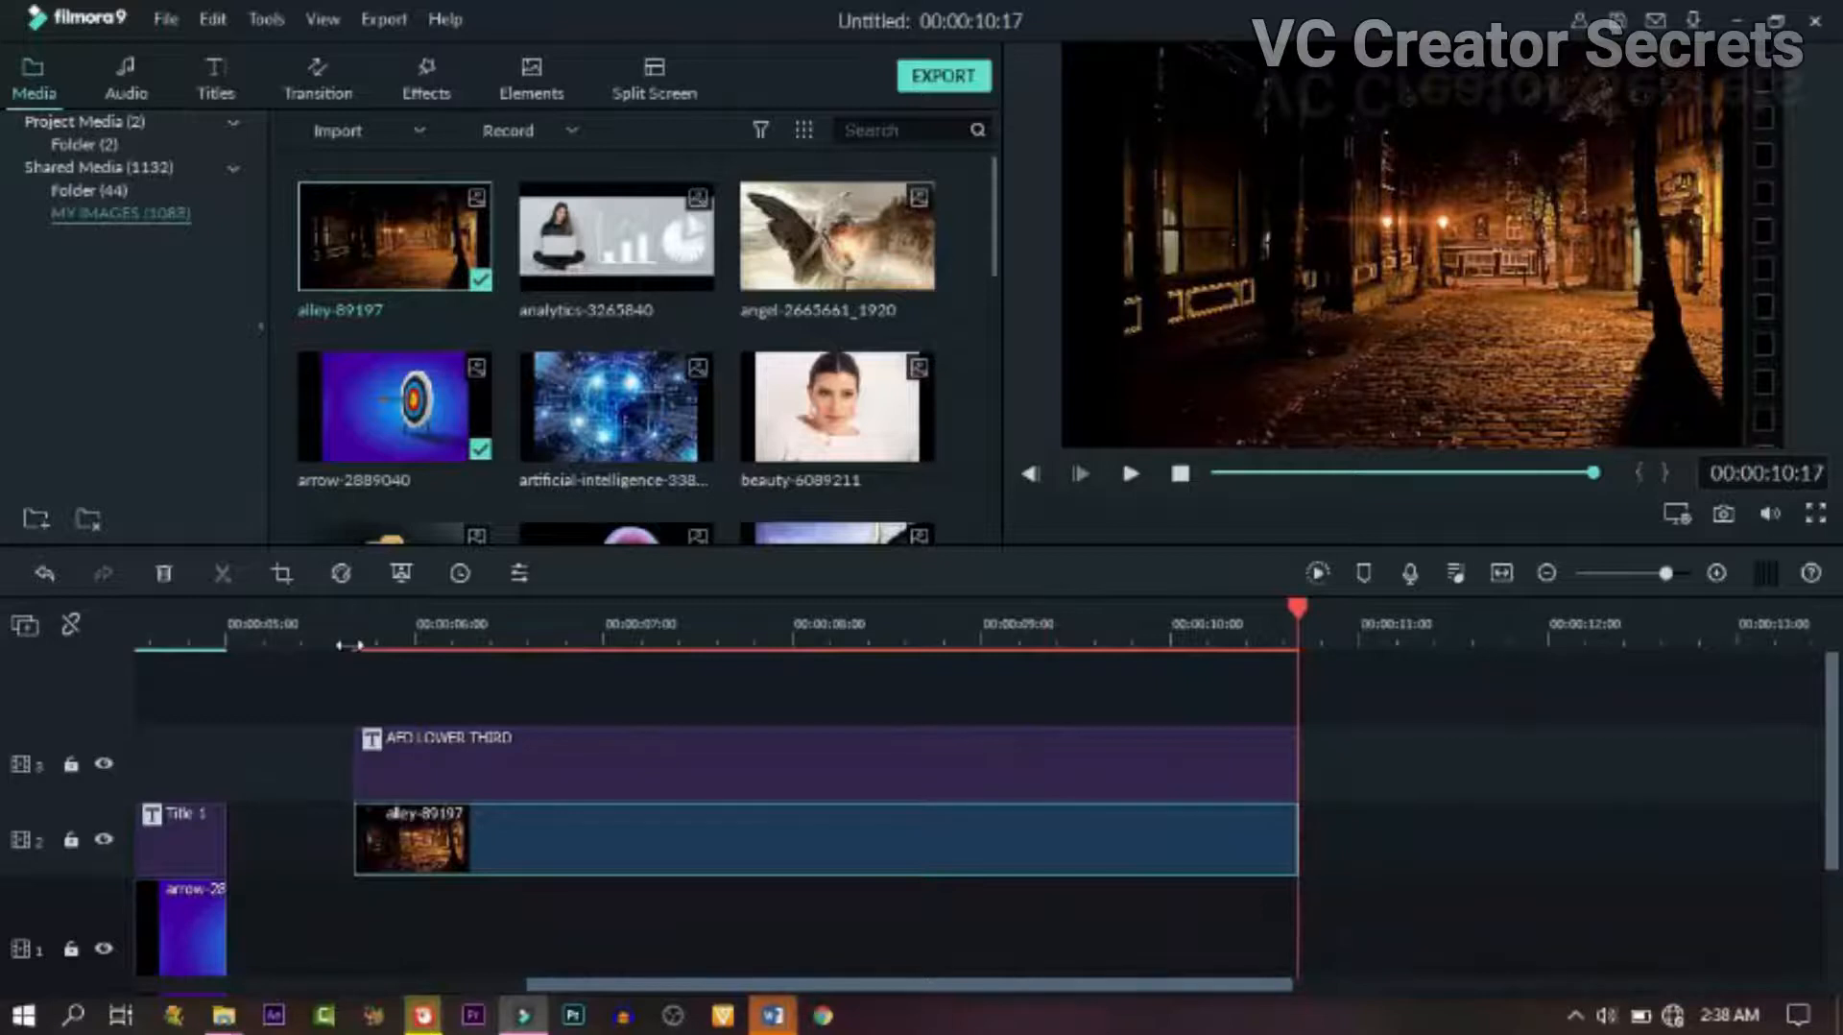
left_click(348, 641)
key("space")
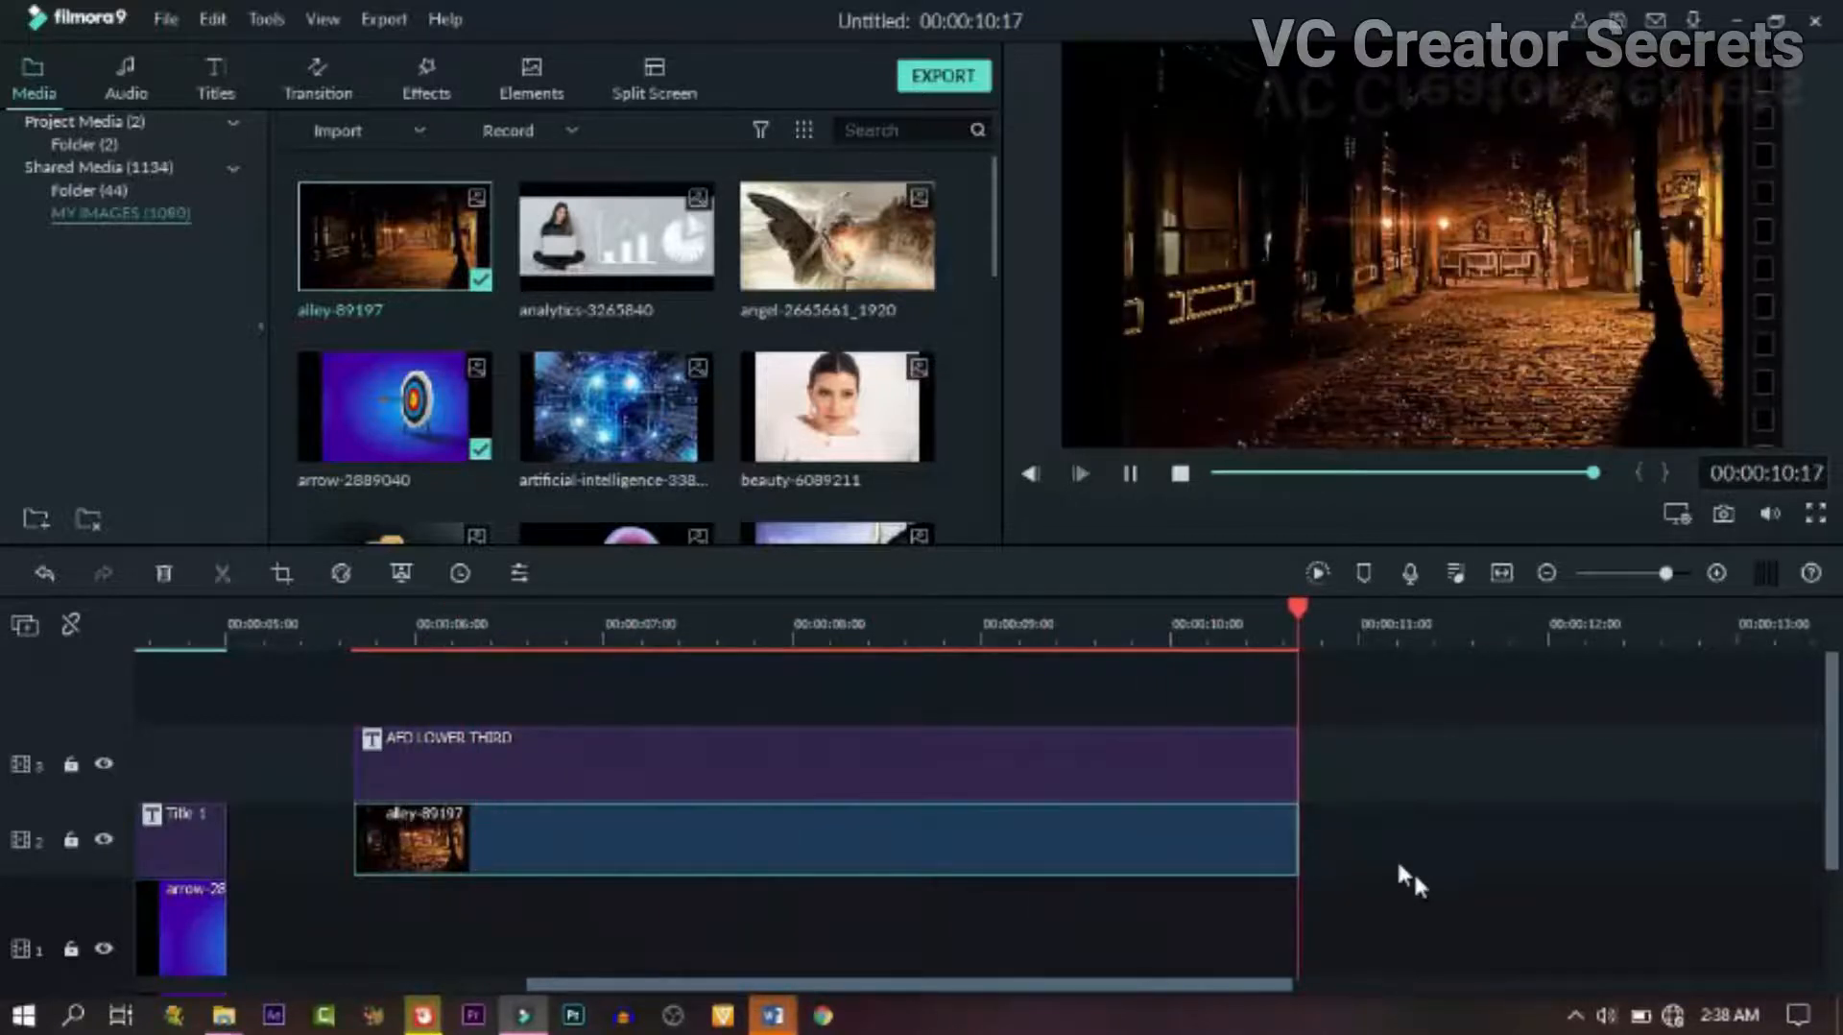
Step: Delete the AFD LOWER THIRD title and the alley-89197 image from the timeline
left_click_drag(1172, 891, 931, 744)
left_click(163, 573)
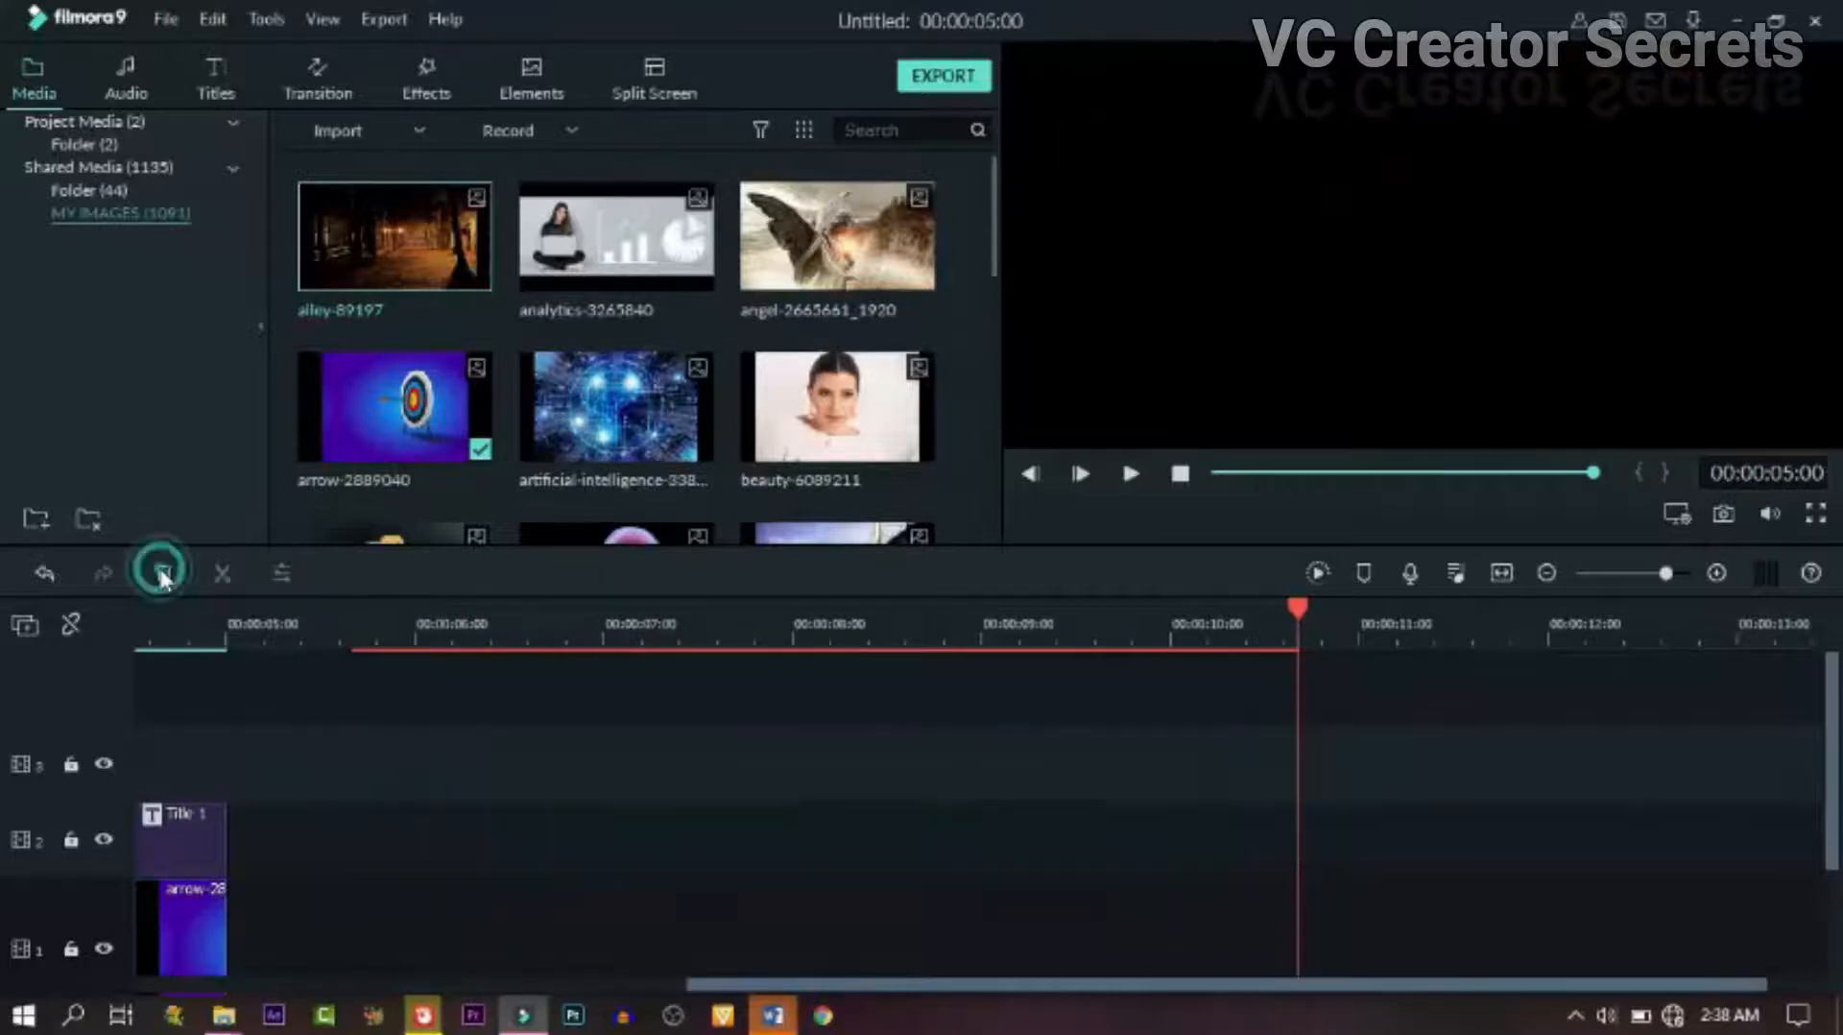
left_click_drag(861, 977, 429, 980)
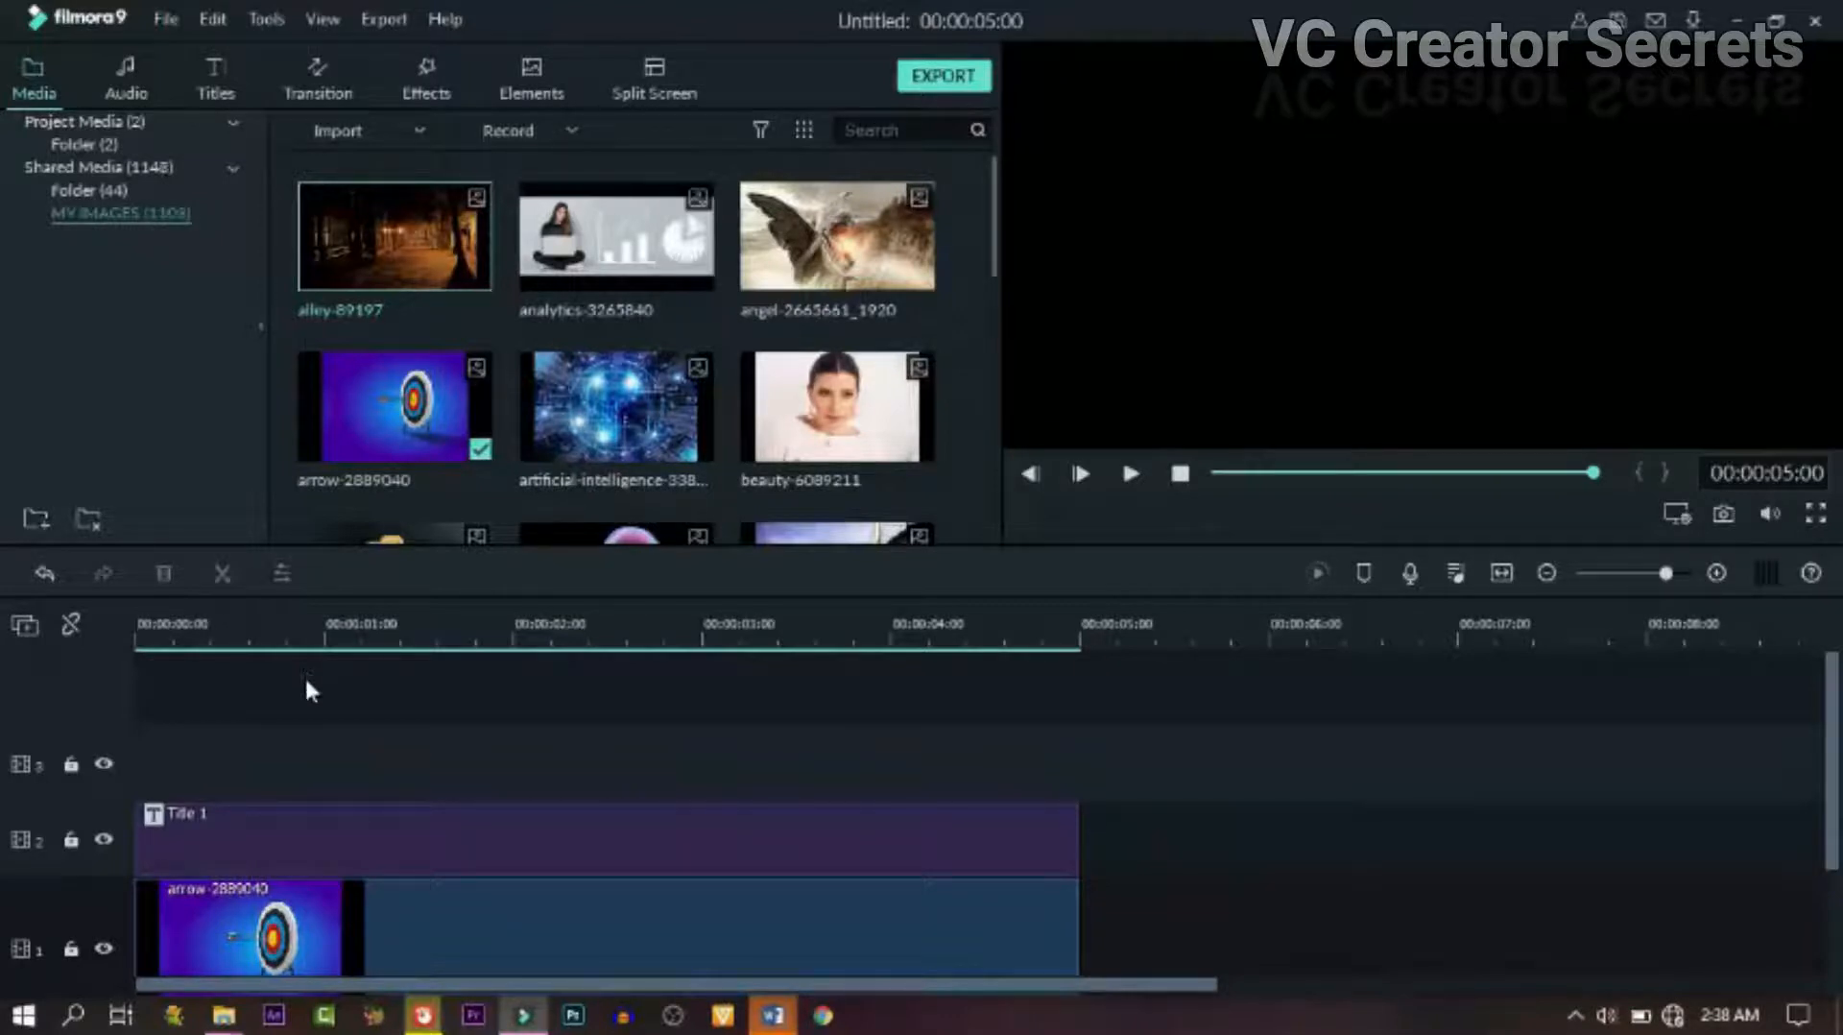
Step: Search My Music for AIR, place mixkit-air-woosh-1489 at the start of the audio track and play it with the title
scroll(304, 676, "down", 2)
left_click(115, 79)
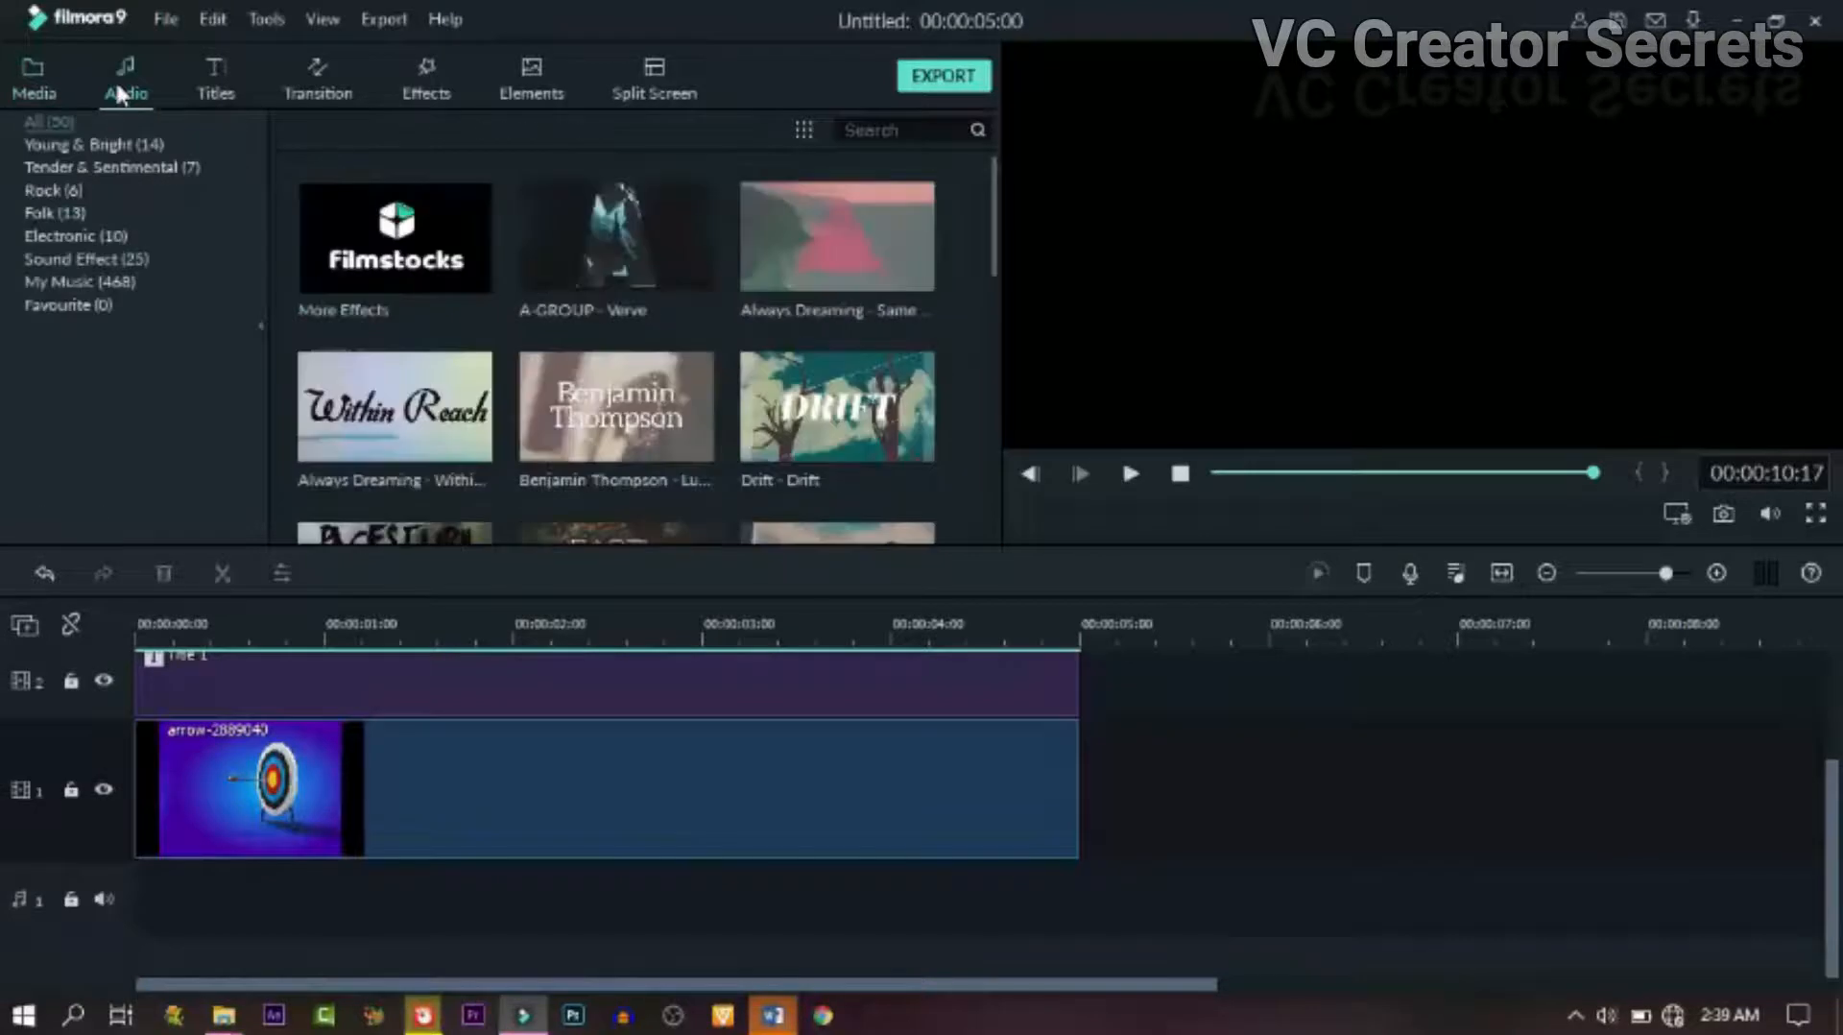
left_click(117, 283)
left_click(902, 130)
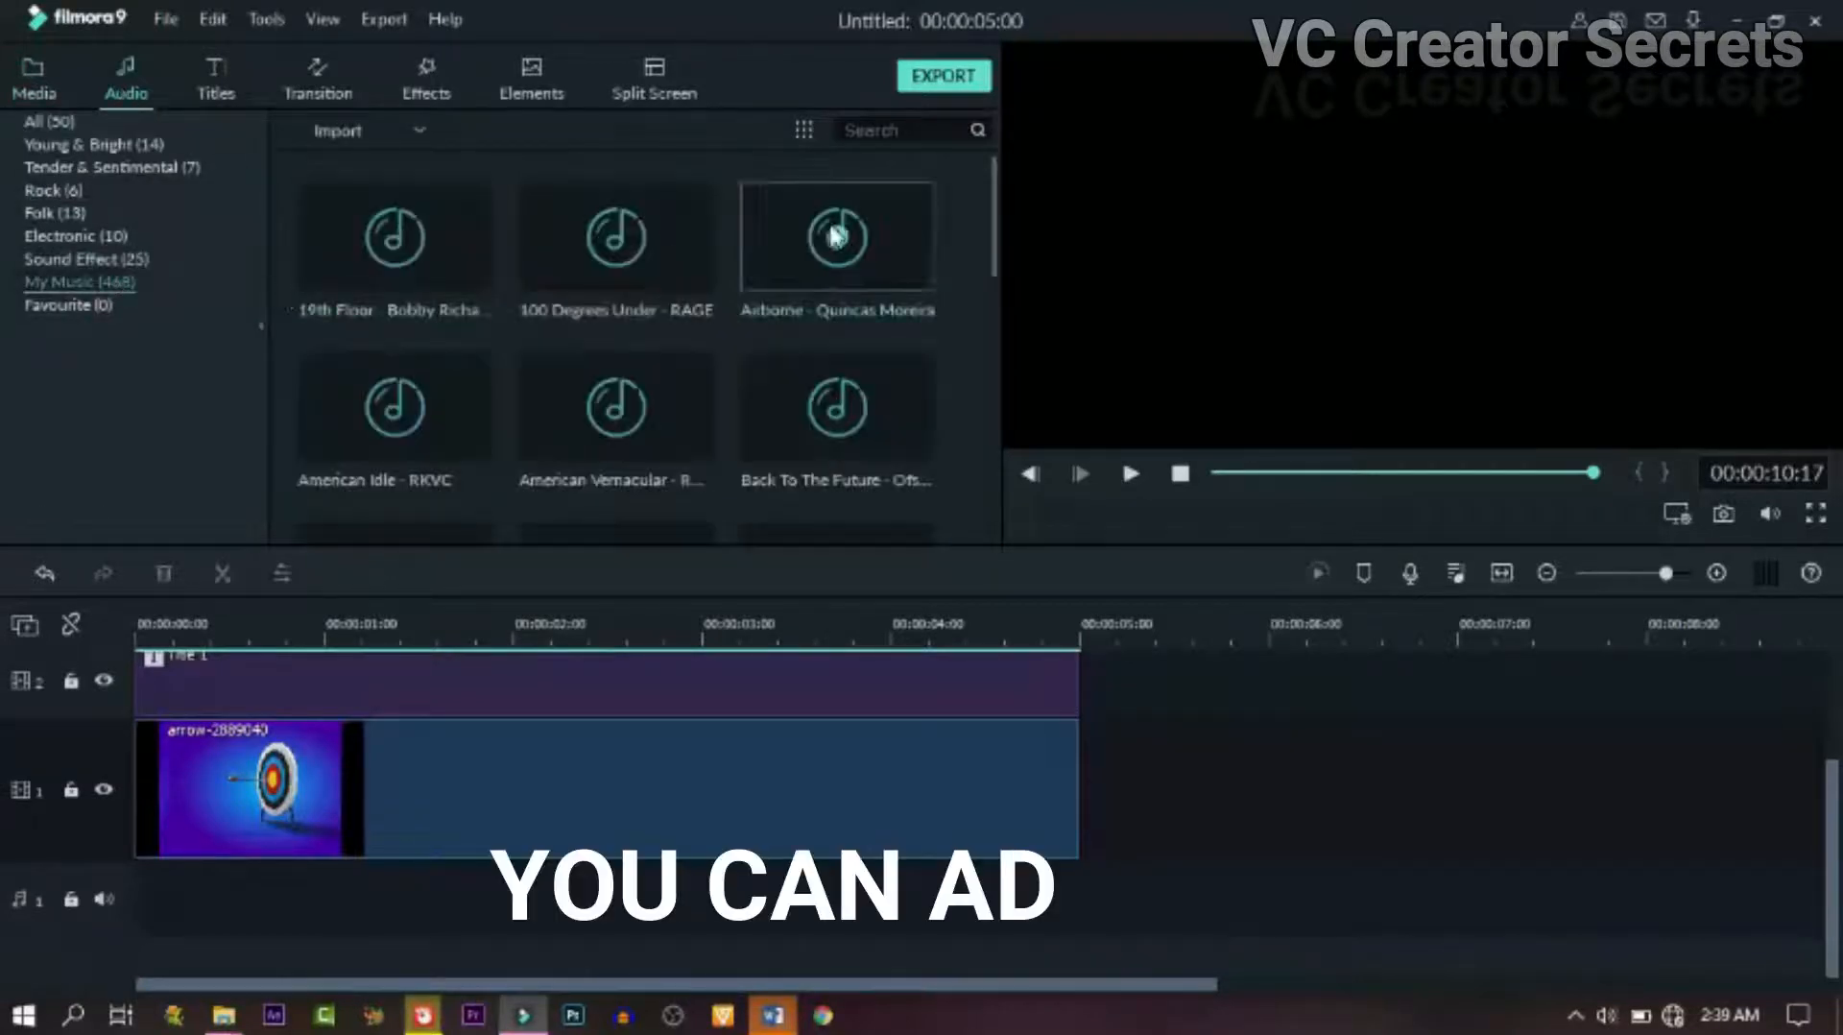
type("AIR")
double_click(887, 223)
left_click_drag(887, 223, 134, 897)
key("space")
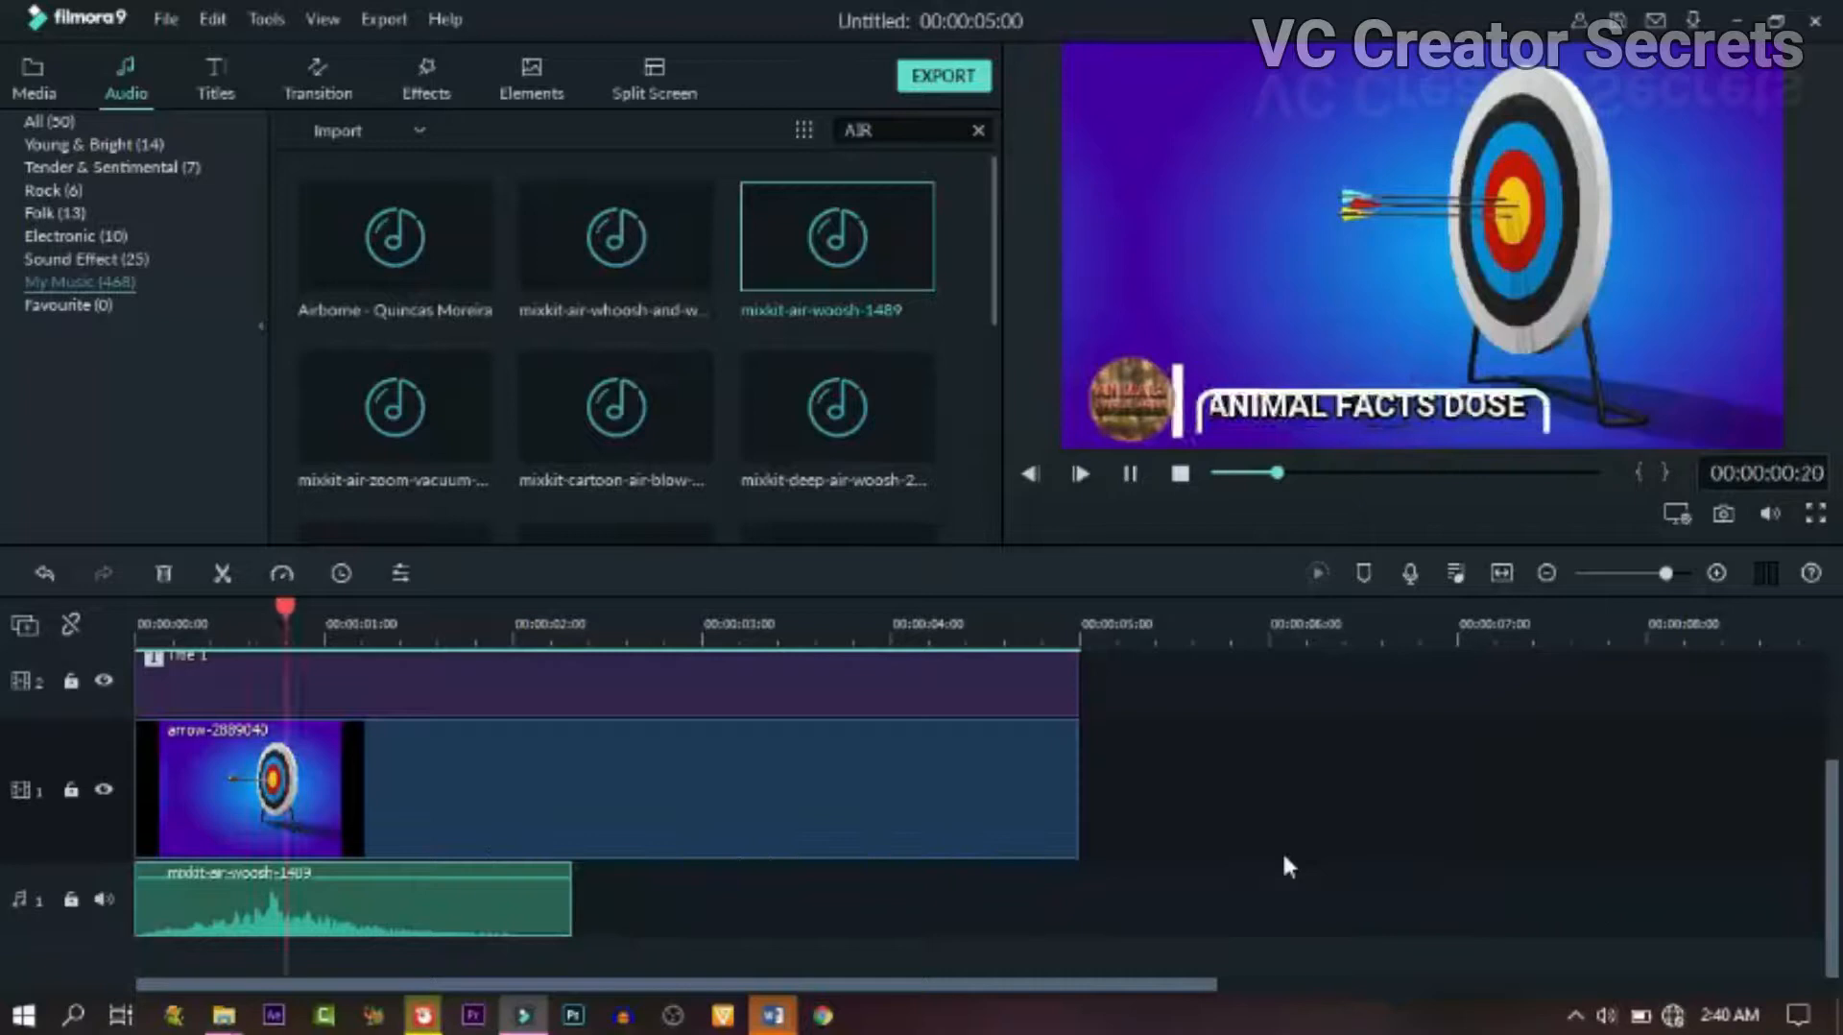
key("space")
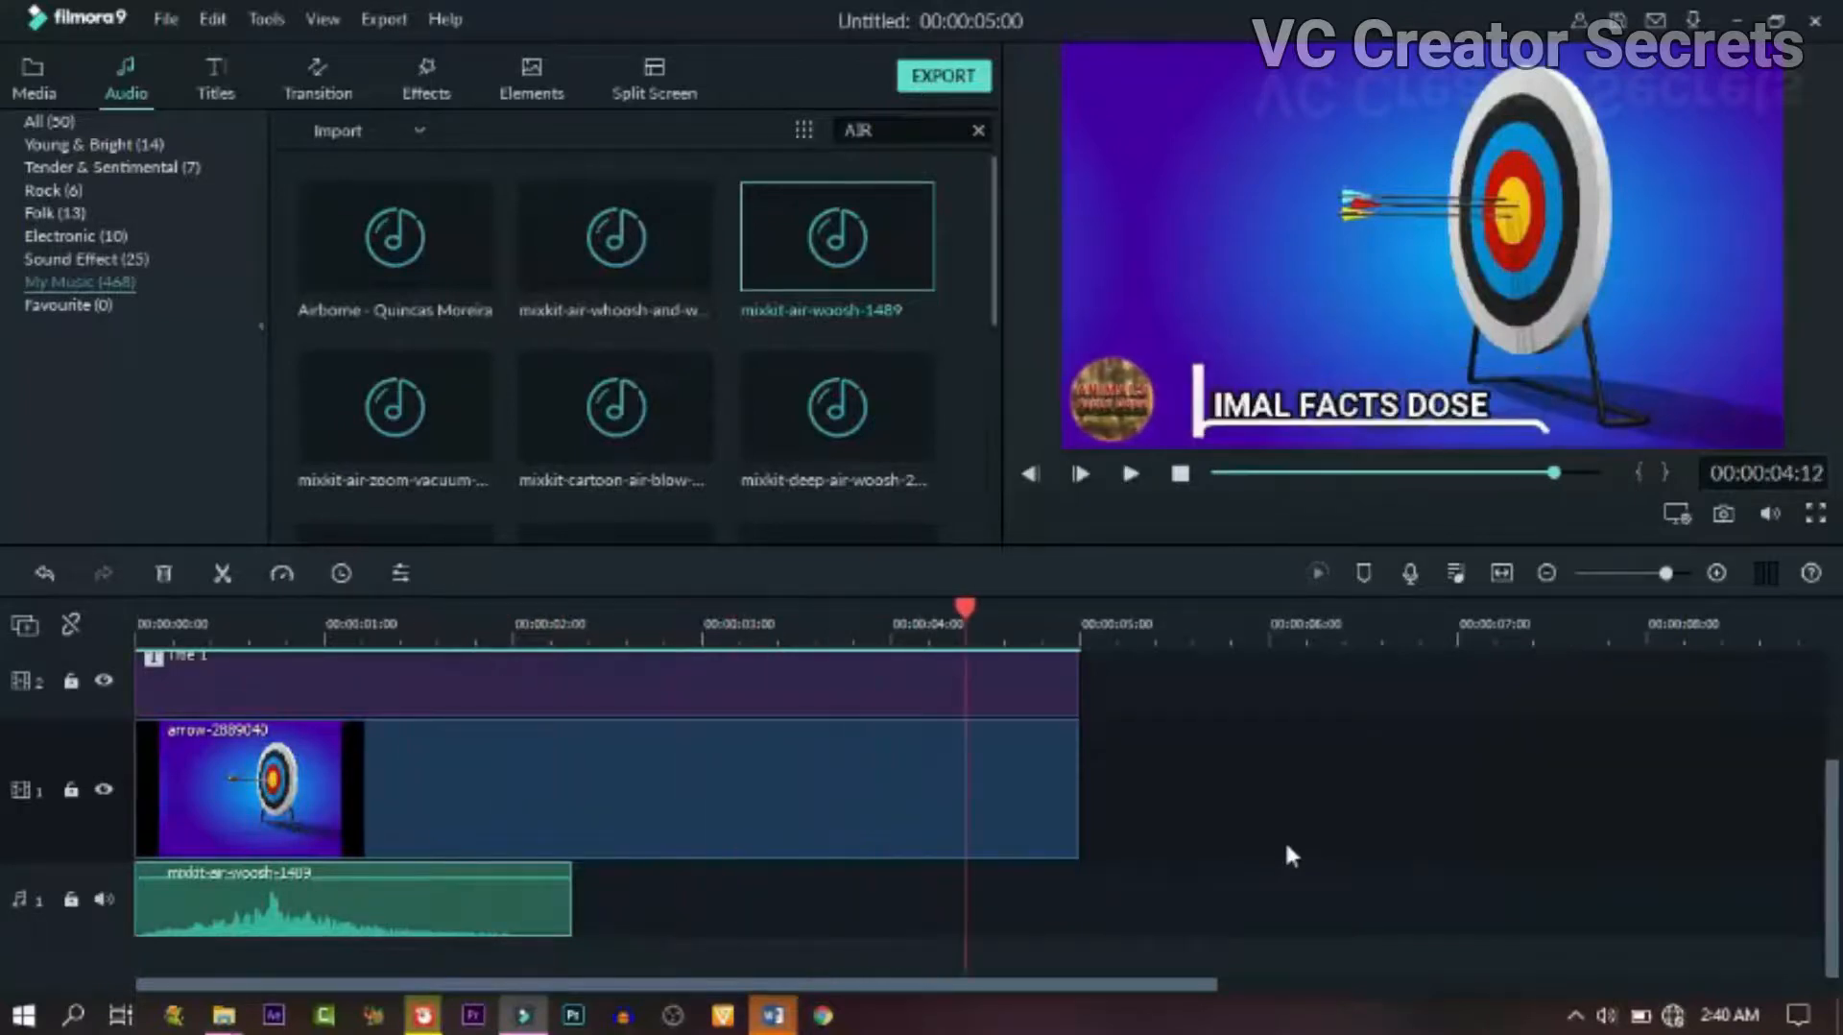
Step: Place a second mixkit-air-woosh-1489 clip under the title's exit animation, trim it to end at 00:00:05:00 and play the result
left_click_drag(971, 614, 847, 614)
left_click_drag(889, 222, 818, 866)
key("space")
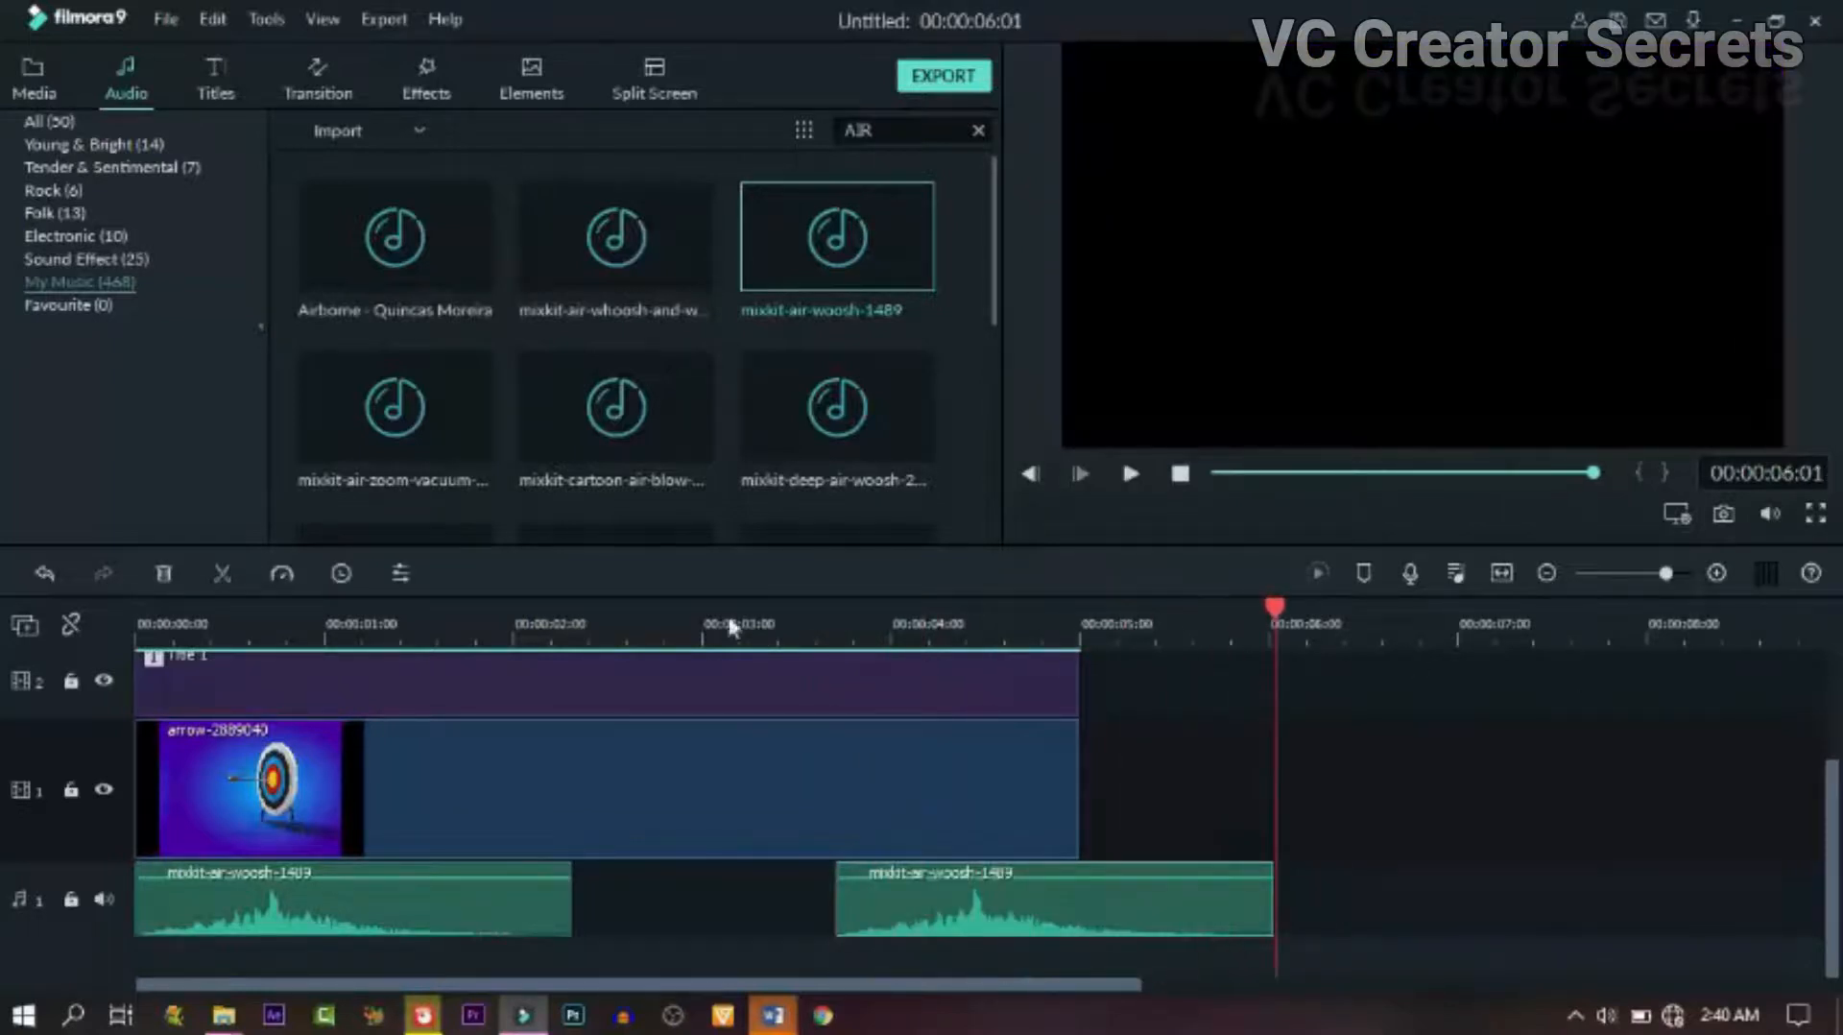
left_click_drag(1265, 907, 1077, 912)
left_click(207, 619)
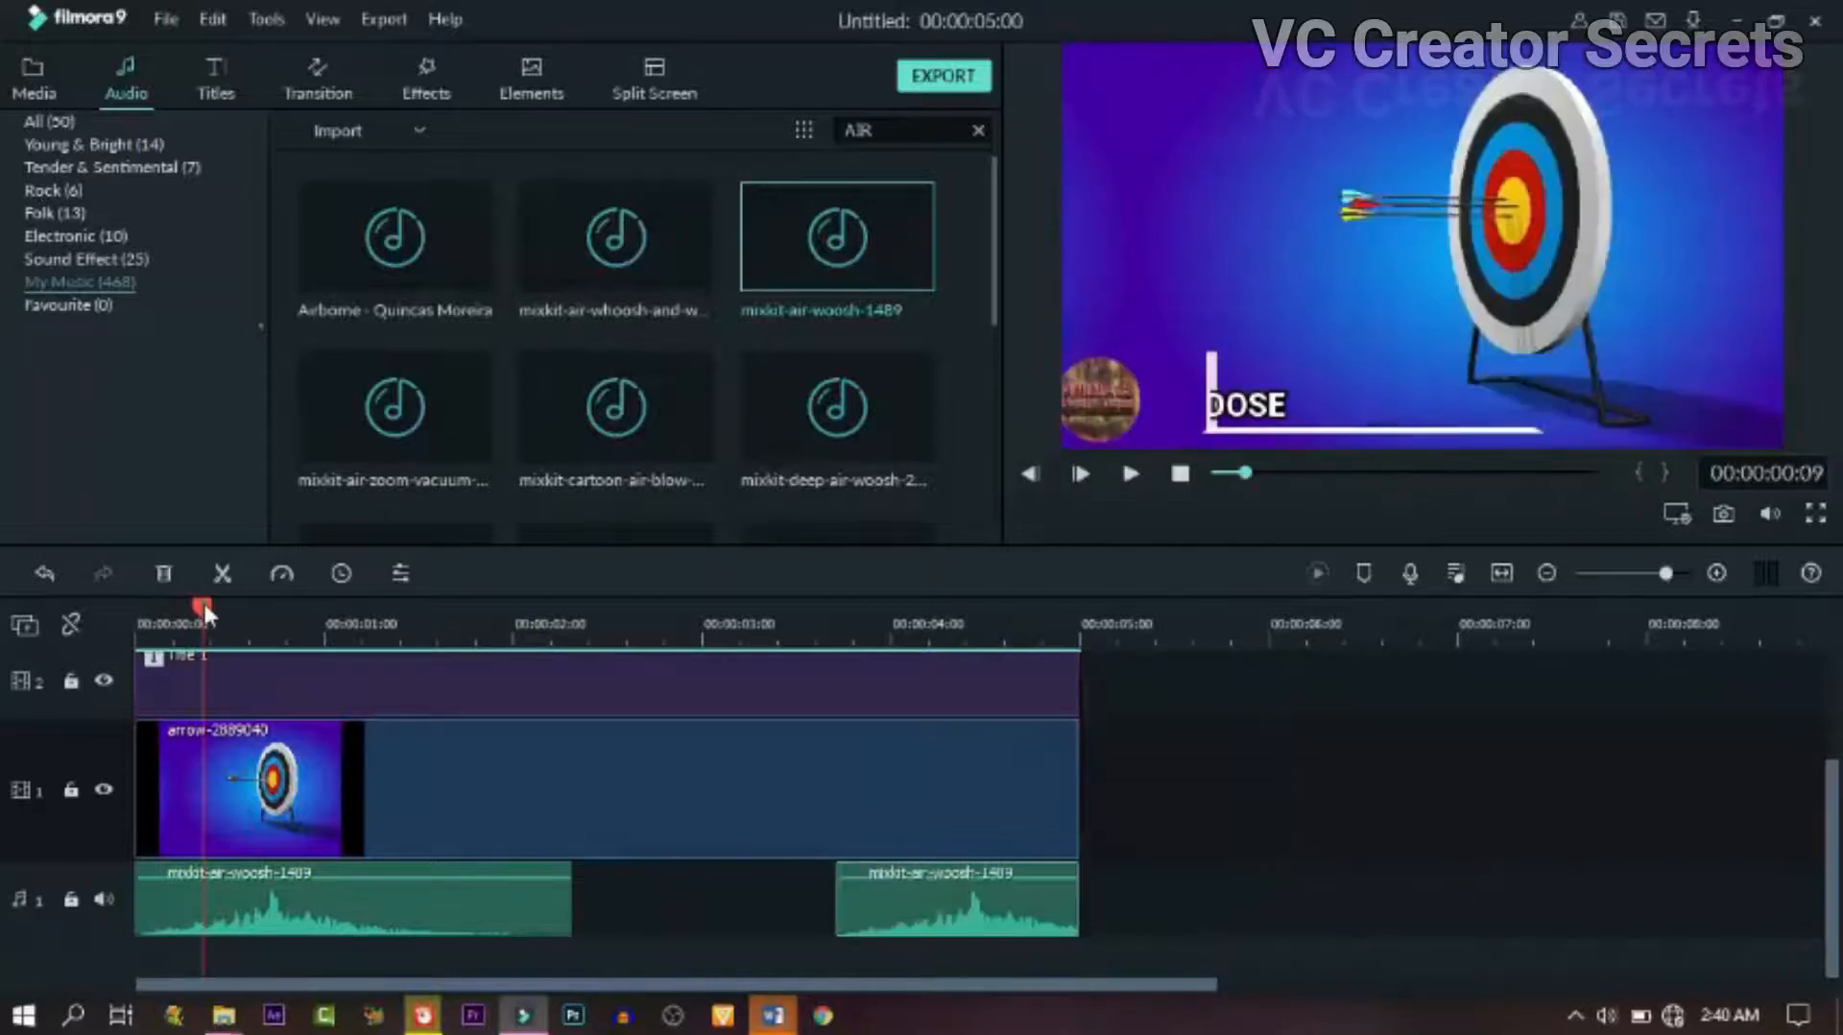
key("space")
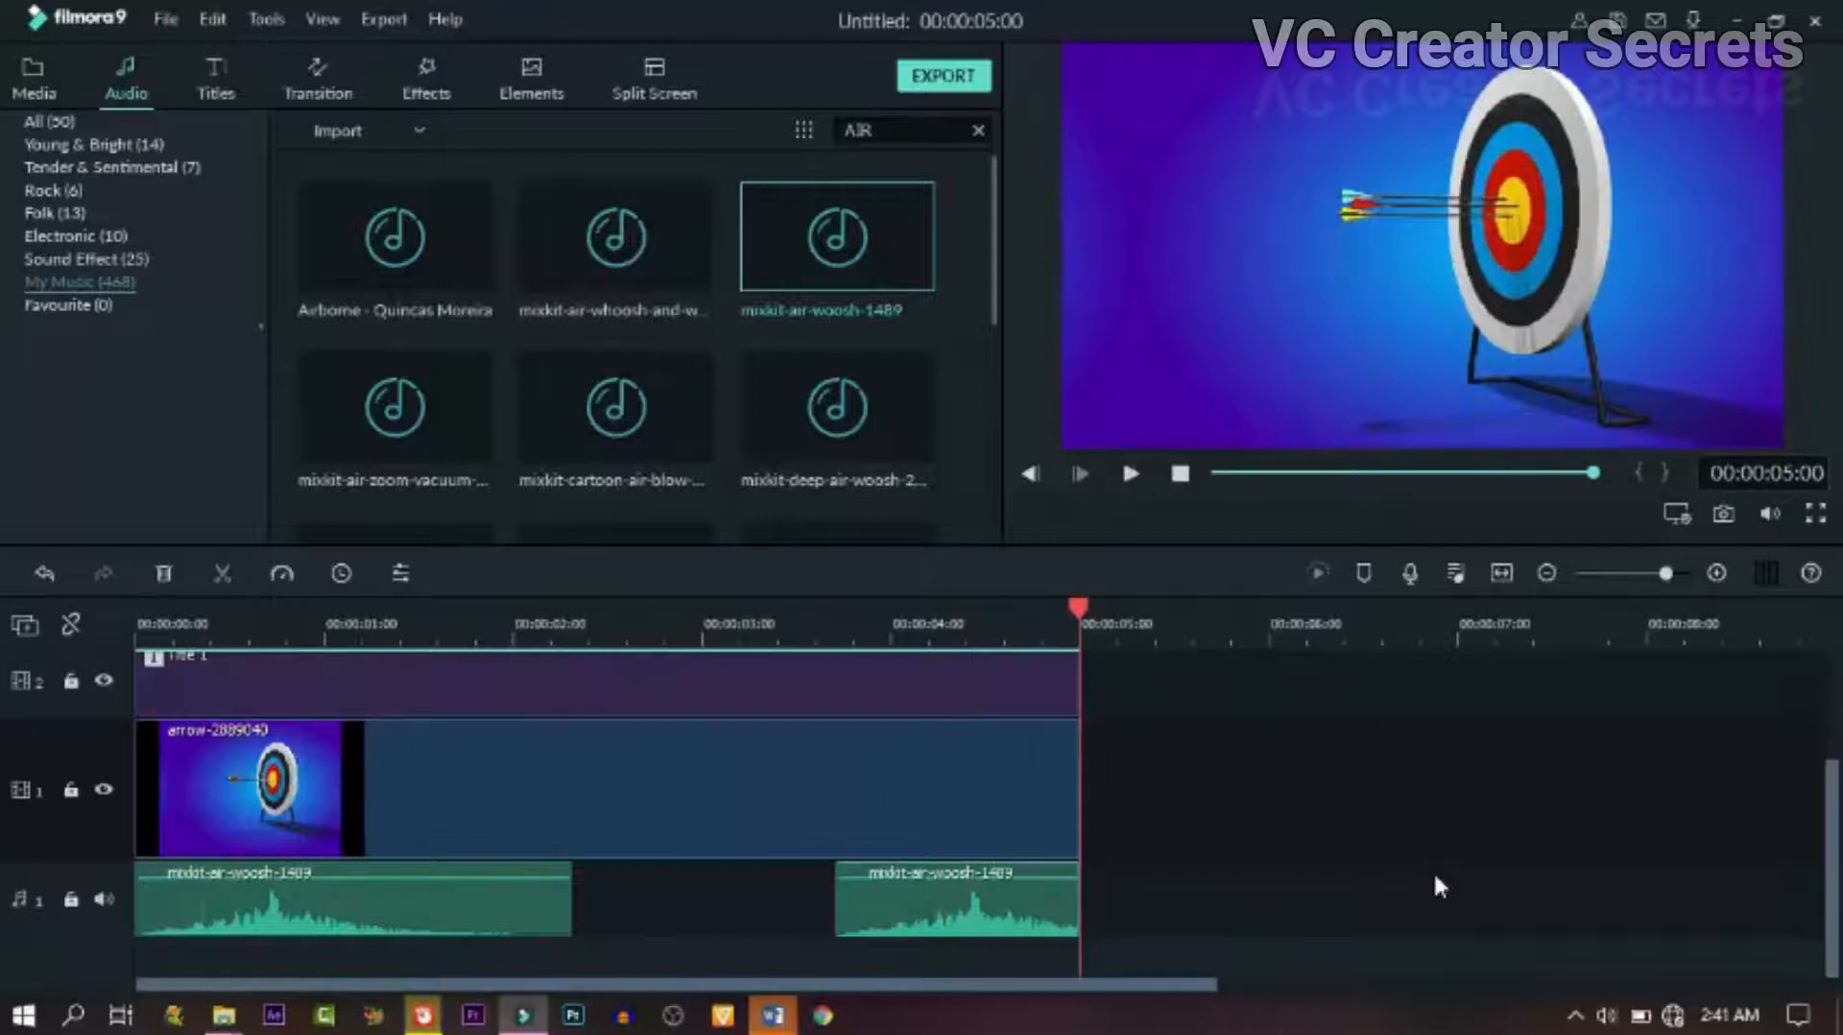
key("space")
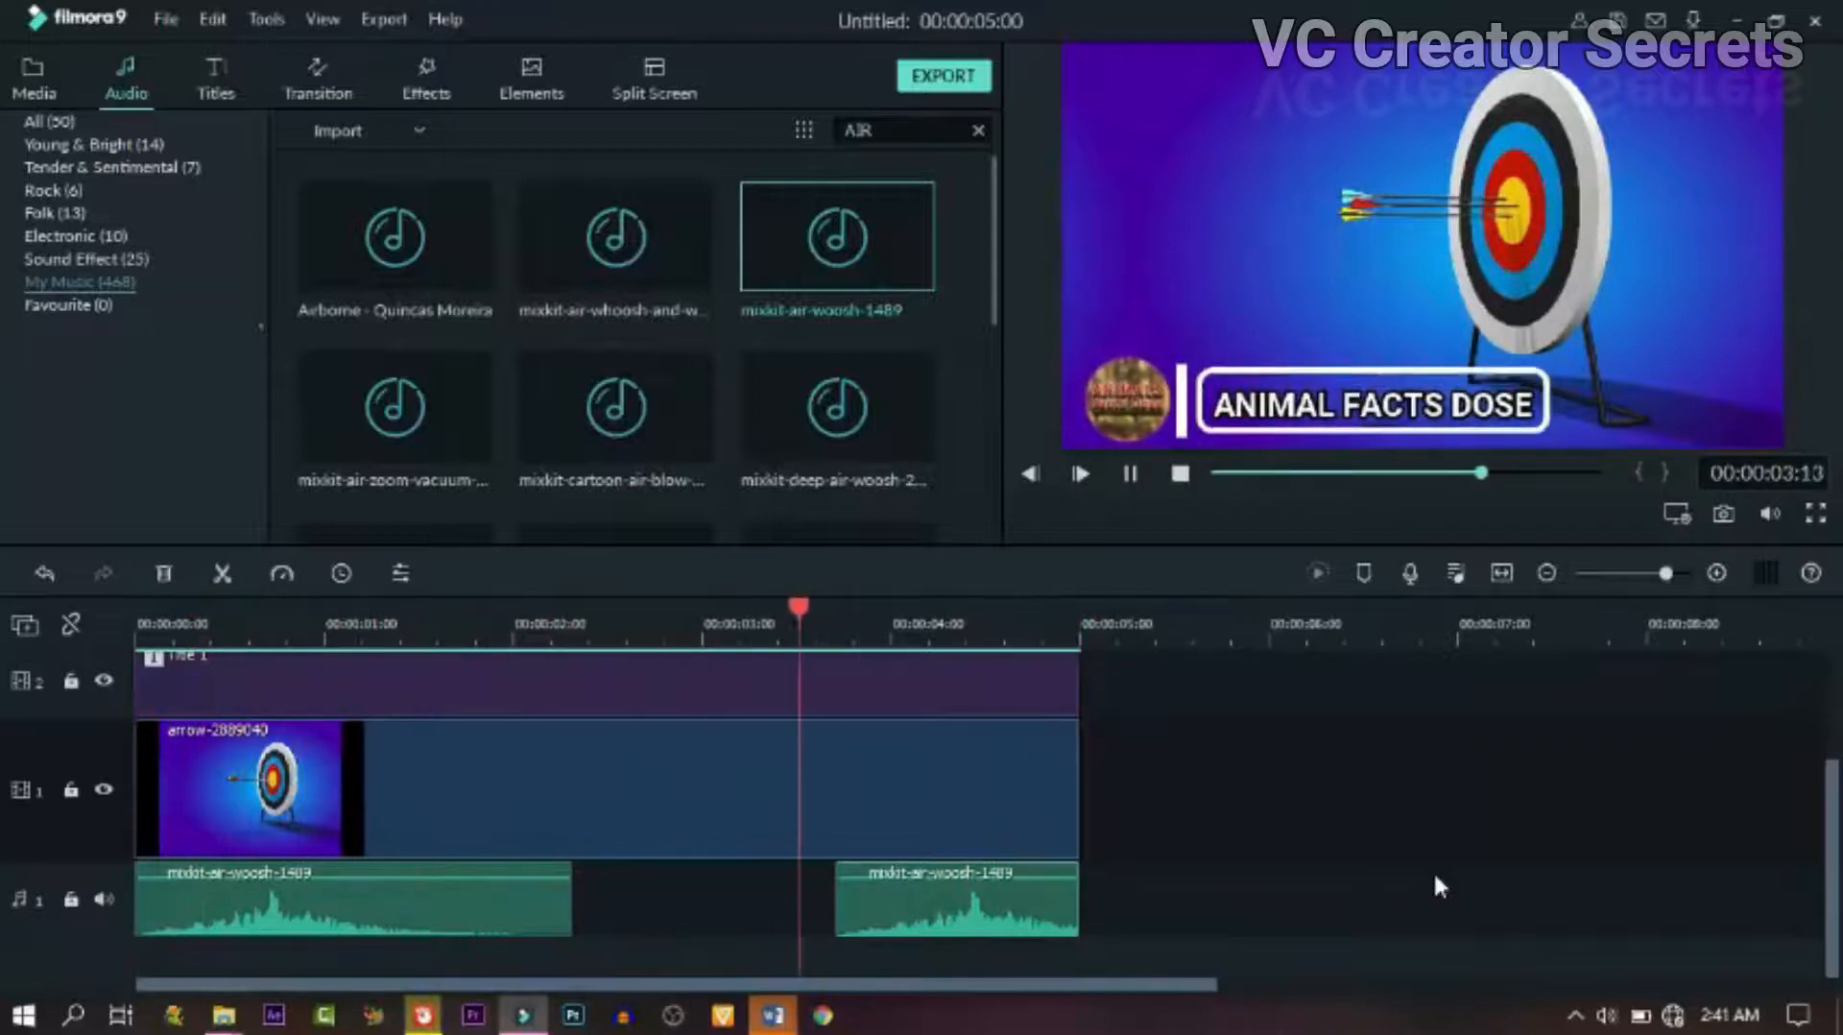
Step: Lower the volume of both mixkit-air-woosh-1489 clips and confirm the audio settings
double_click(439, 898)
left_click_drag(99, 338, 102, 376)
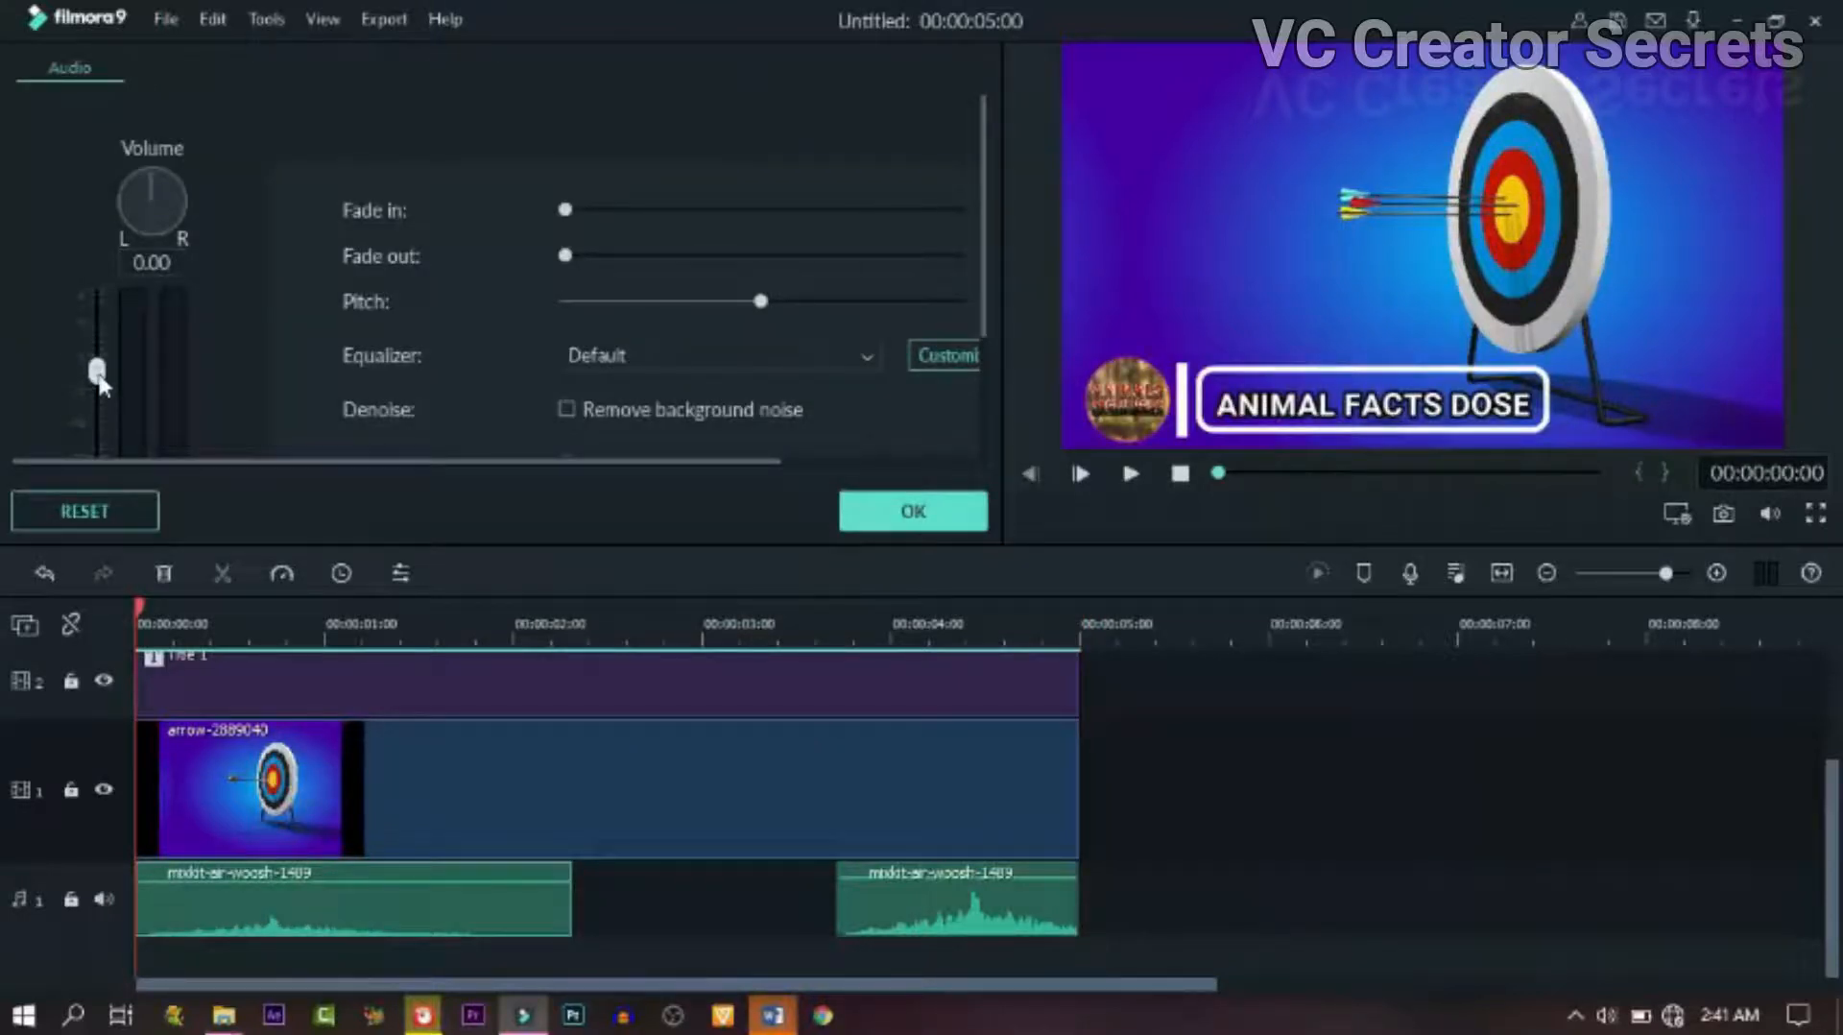
left_click(948, 908)
left_click_drag(102, 354, 104, 380)
left_click(942, 513)
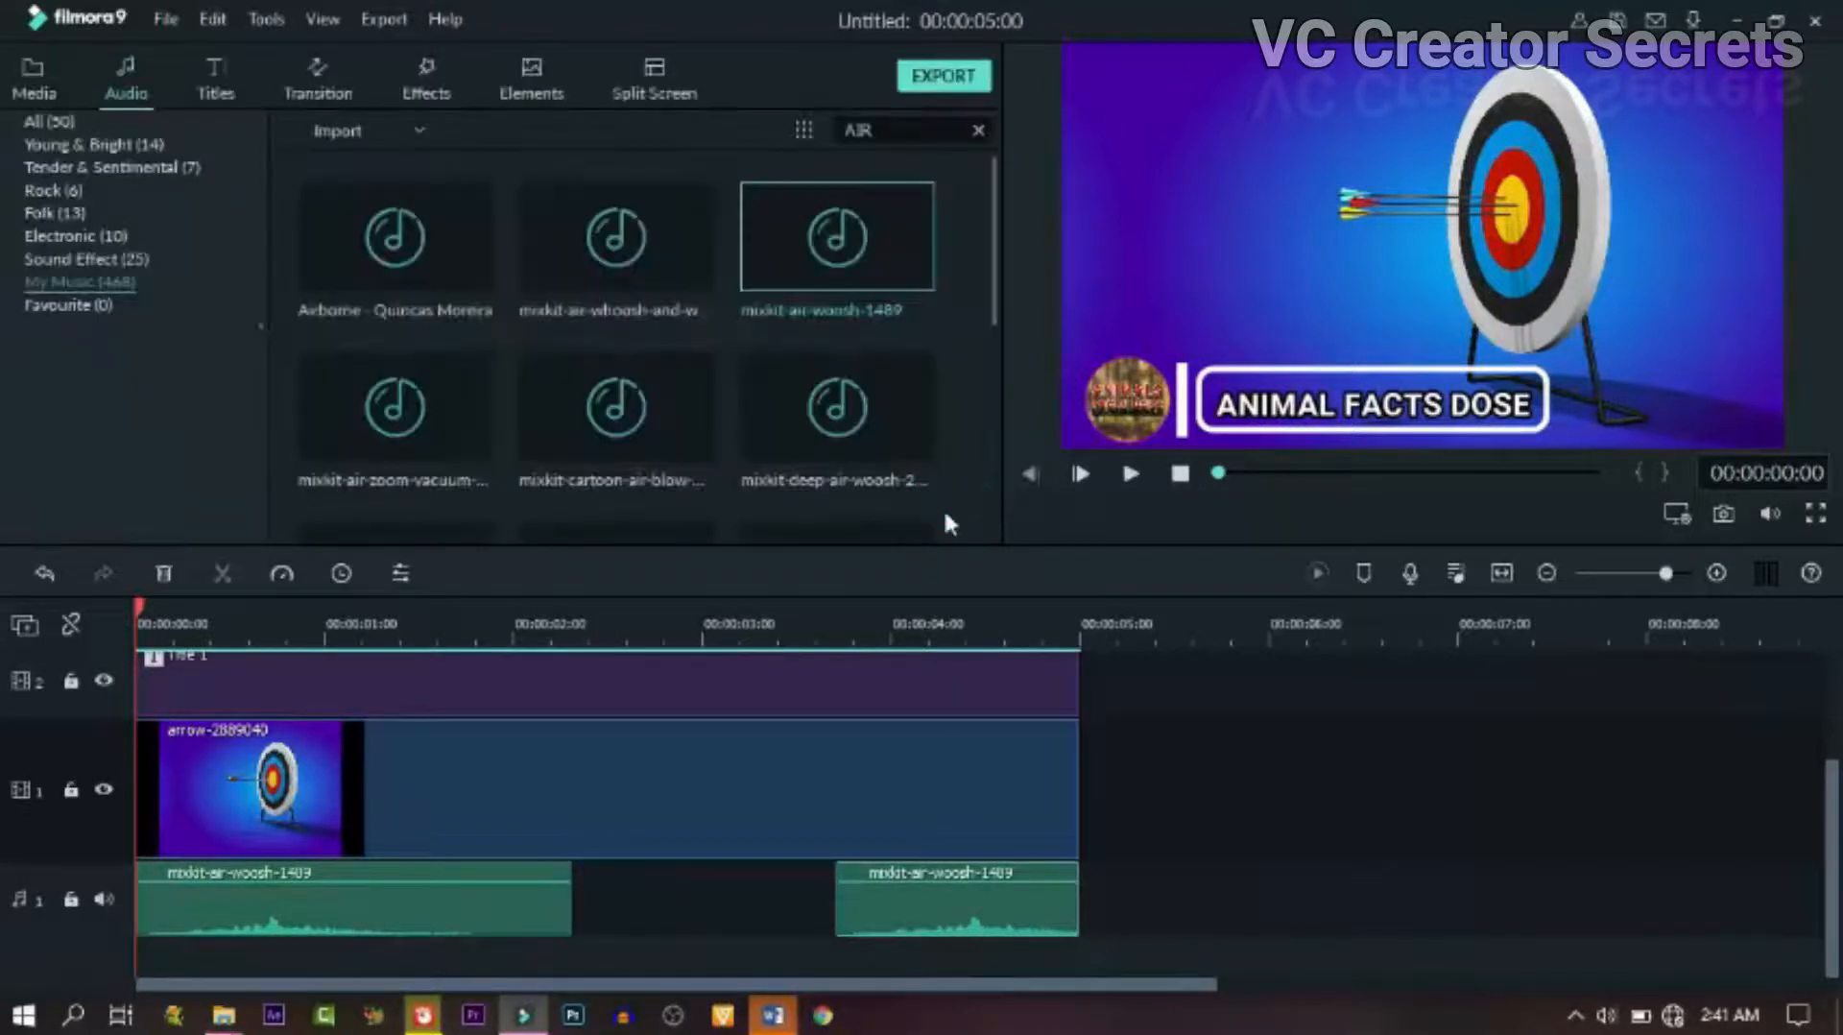
Step: Play the title, audition other air sounds, and place the mixkit-air-zoom-vacuum clip on the audio track, trimmed to end at 00:00:05:00
key("space")
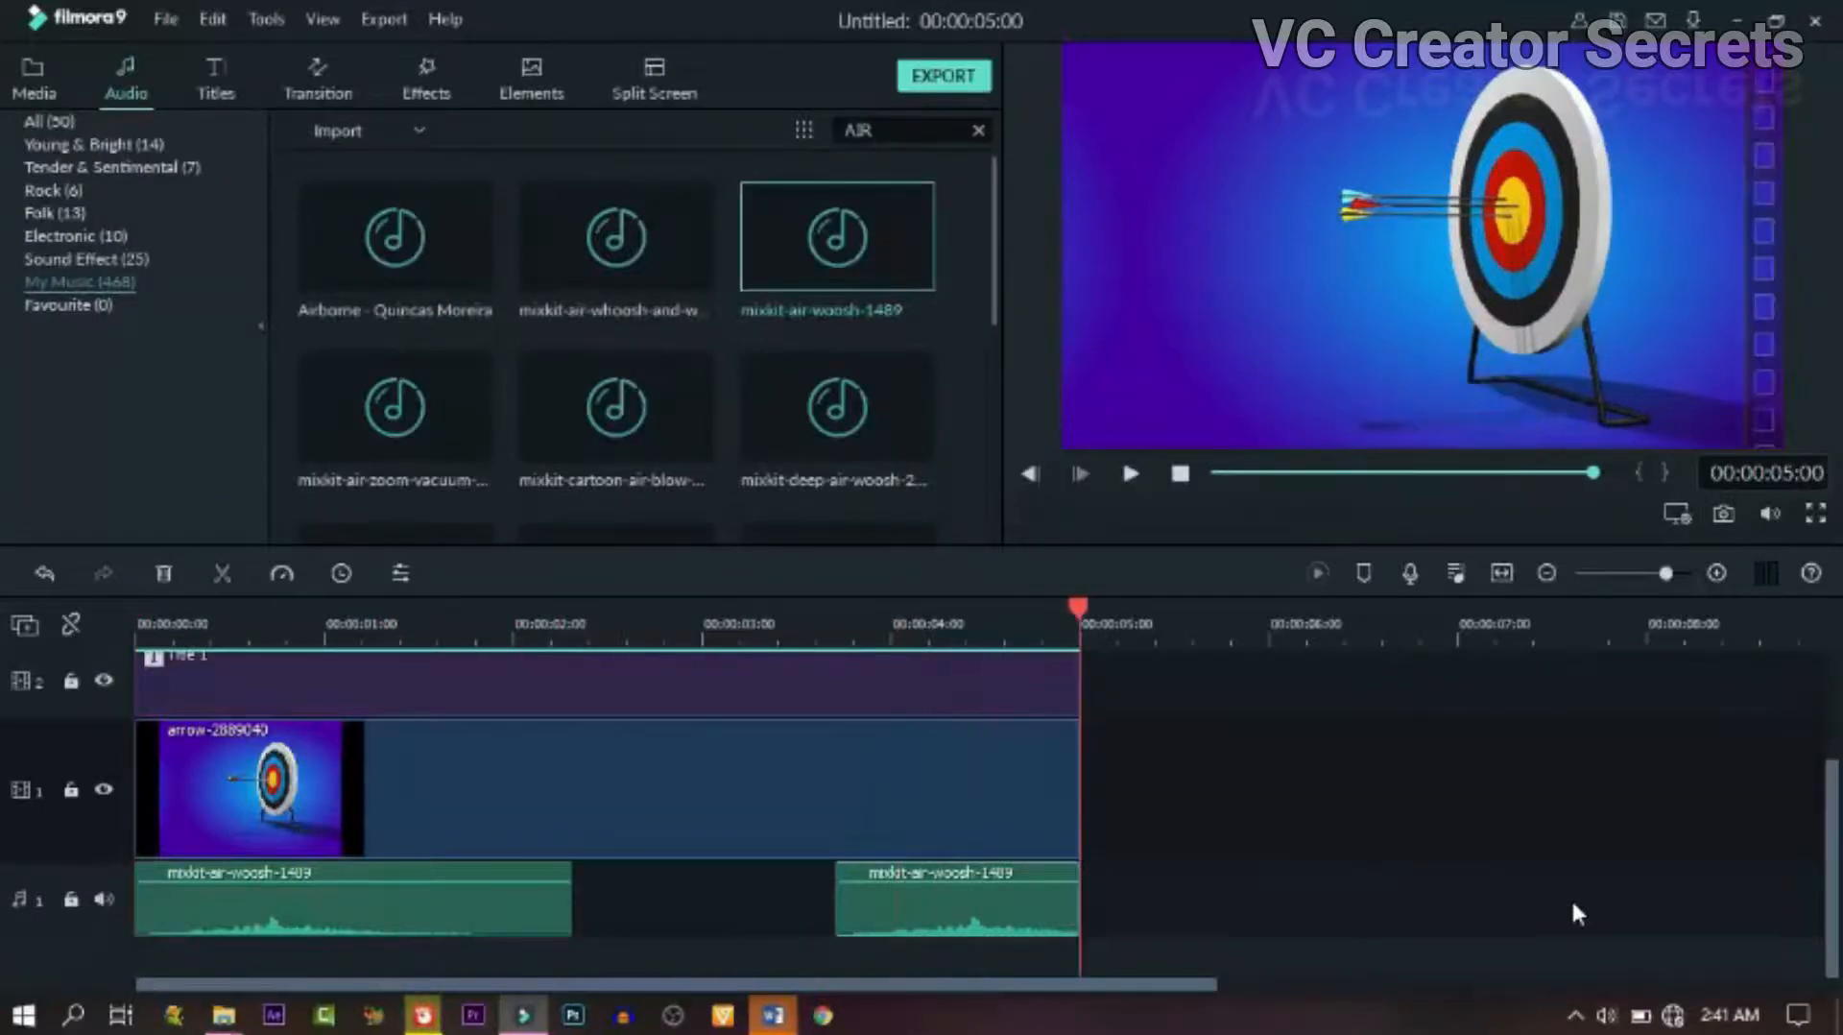
double_click(670, 234)
double_click(458, 386)
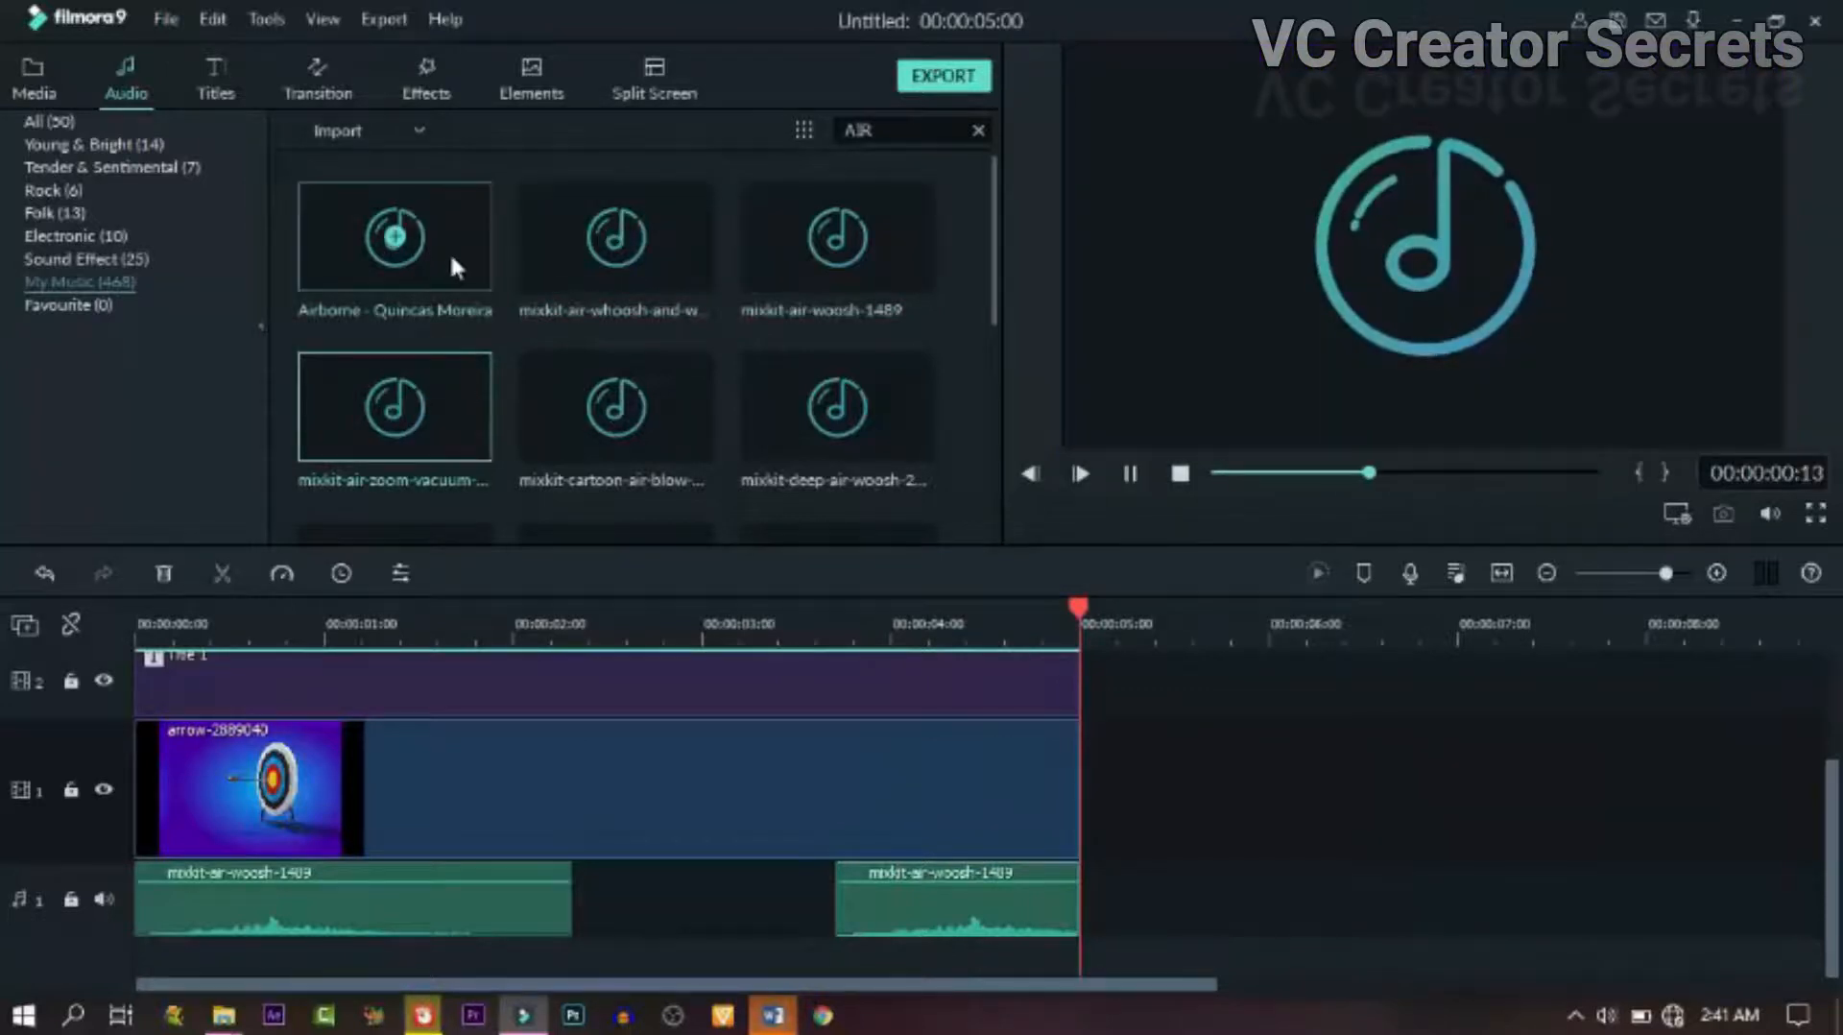
left_click_drag(413, 393, 1289, 914)
left_click(1341, 907)
left_click_drag(1462, 907, 1065, 907)
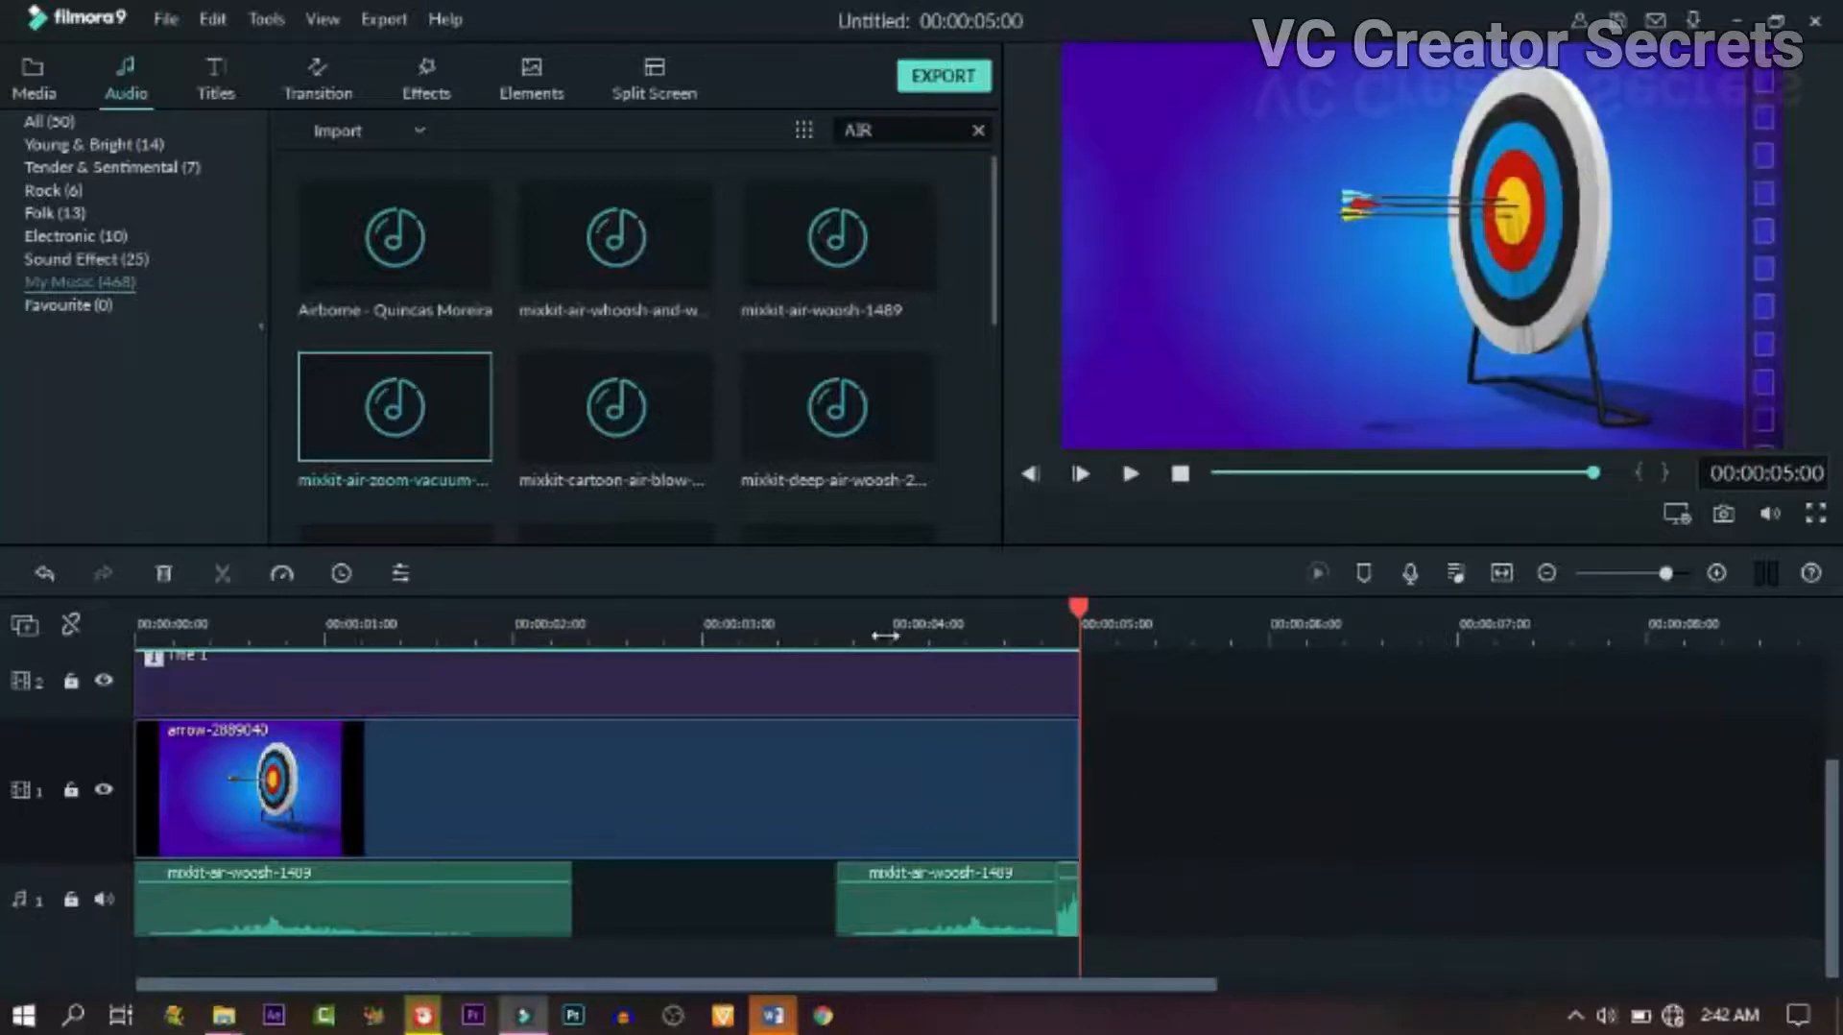
Step: Lower the volume of the short mixkit-air-zoom-vacuum clip, replay the title's exit and confirm the audio settings
left_click(824, 642)
key("space")
double_click(1068, 929)
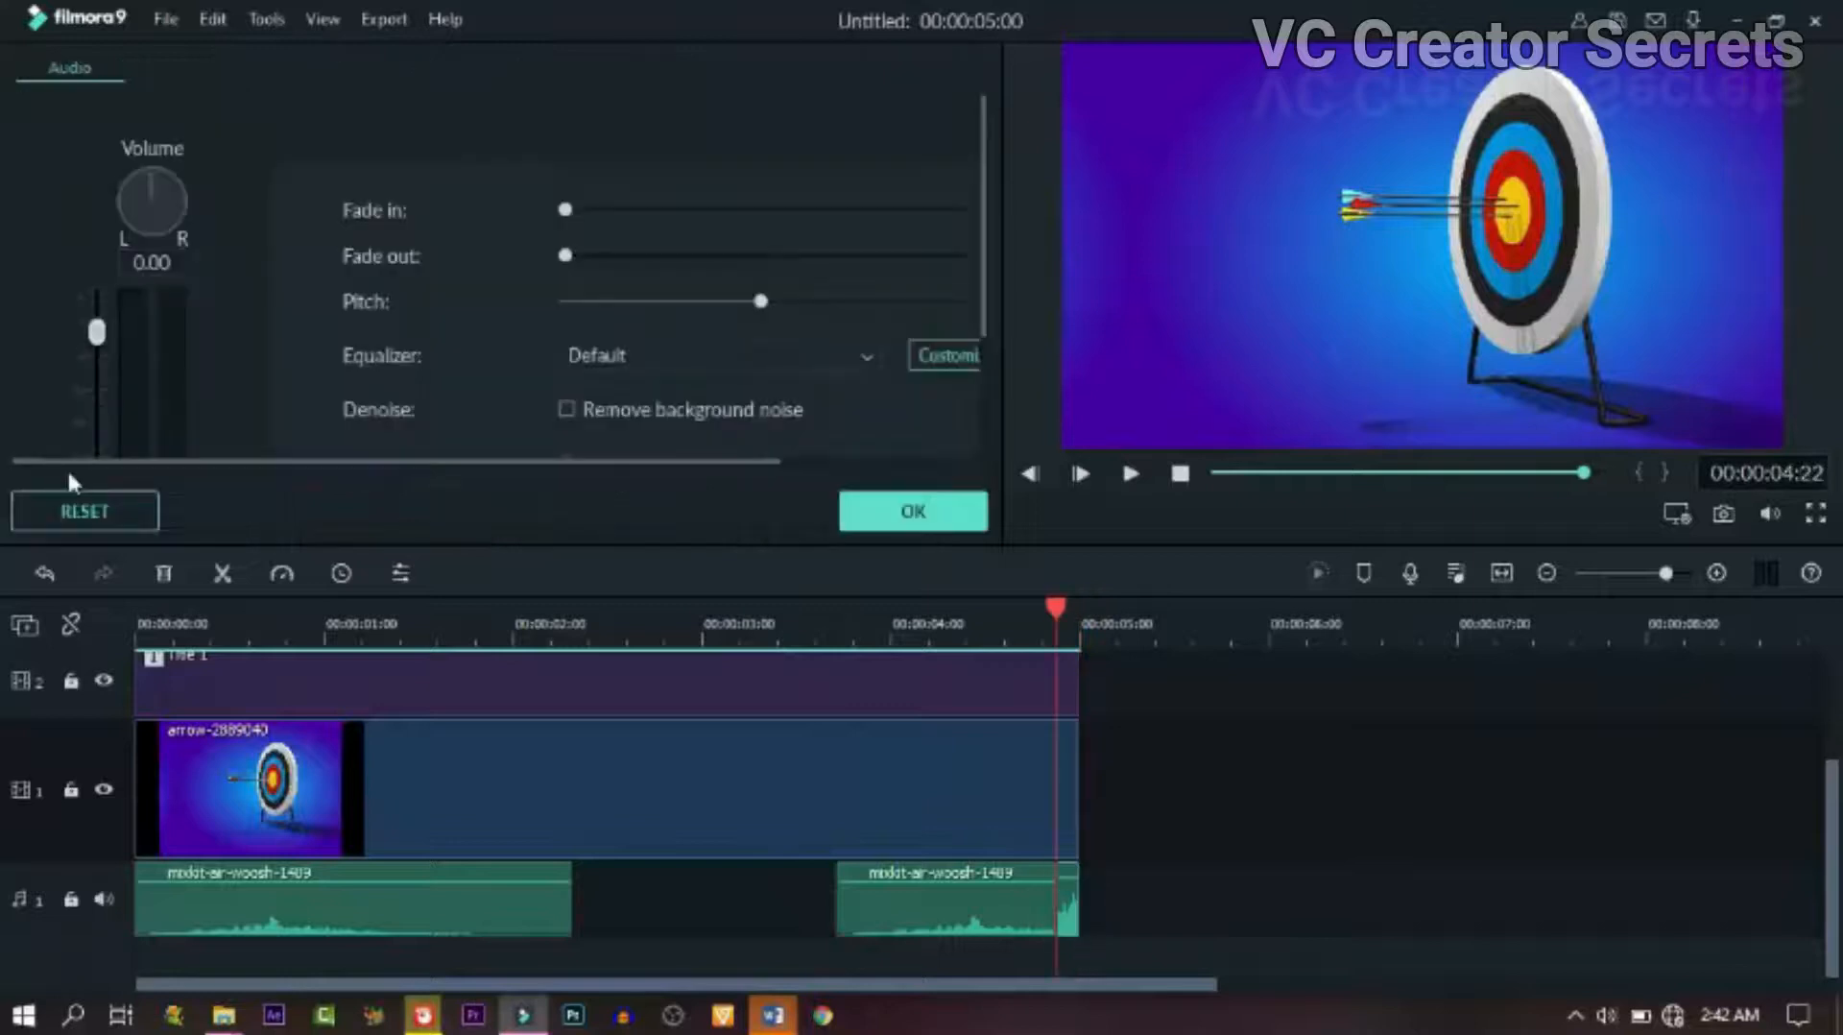
left_click_drag(97, 334, 97, 374)
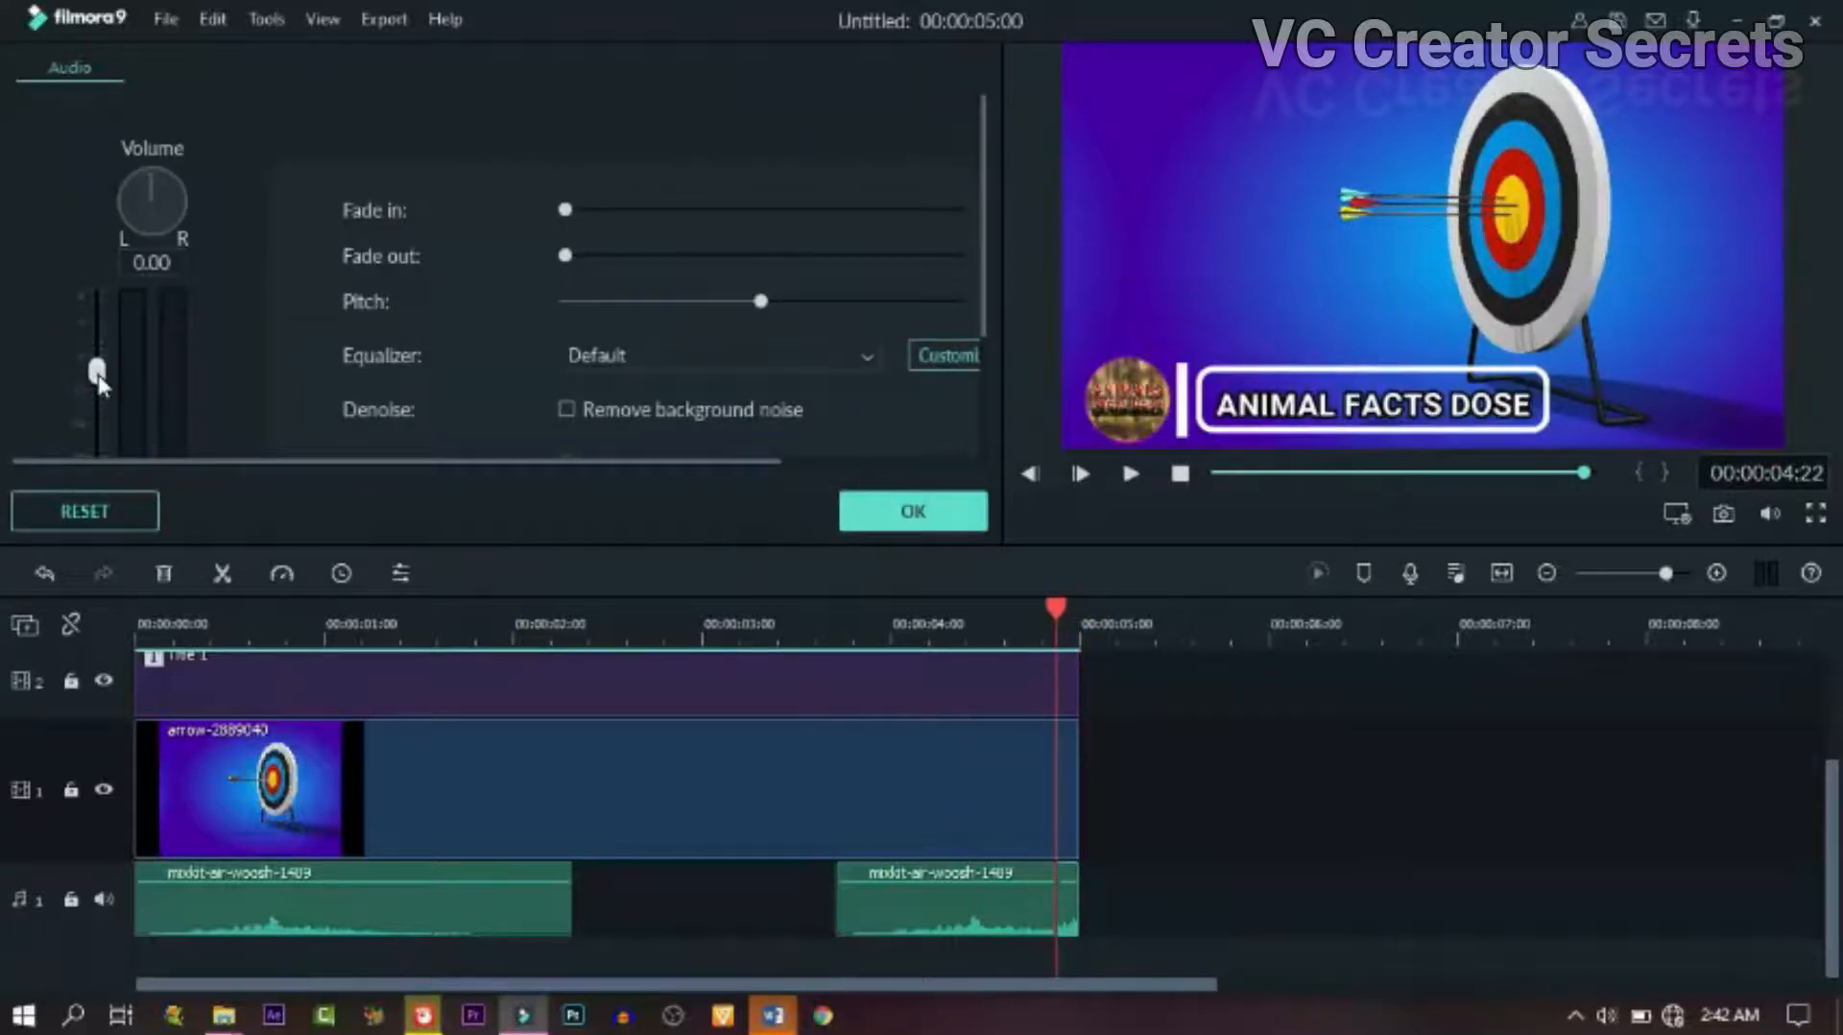
left_click(823, 642)
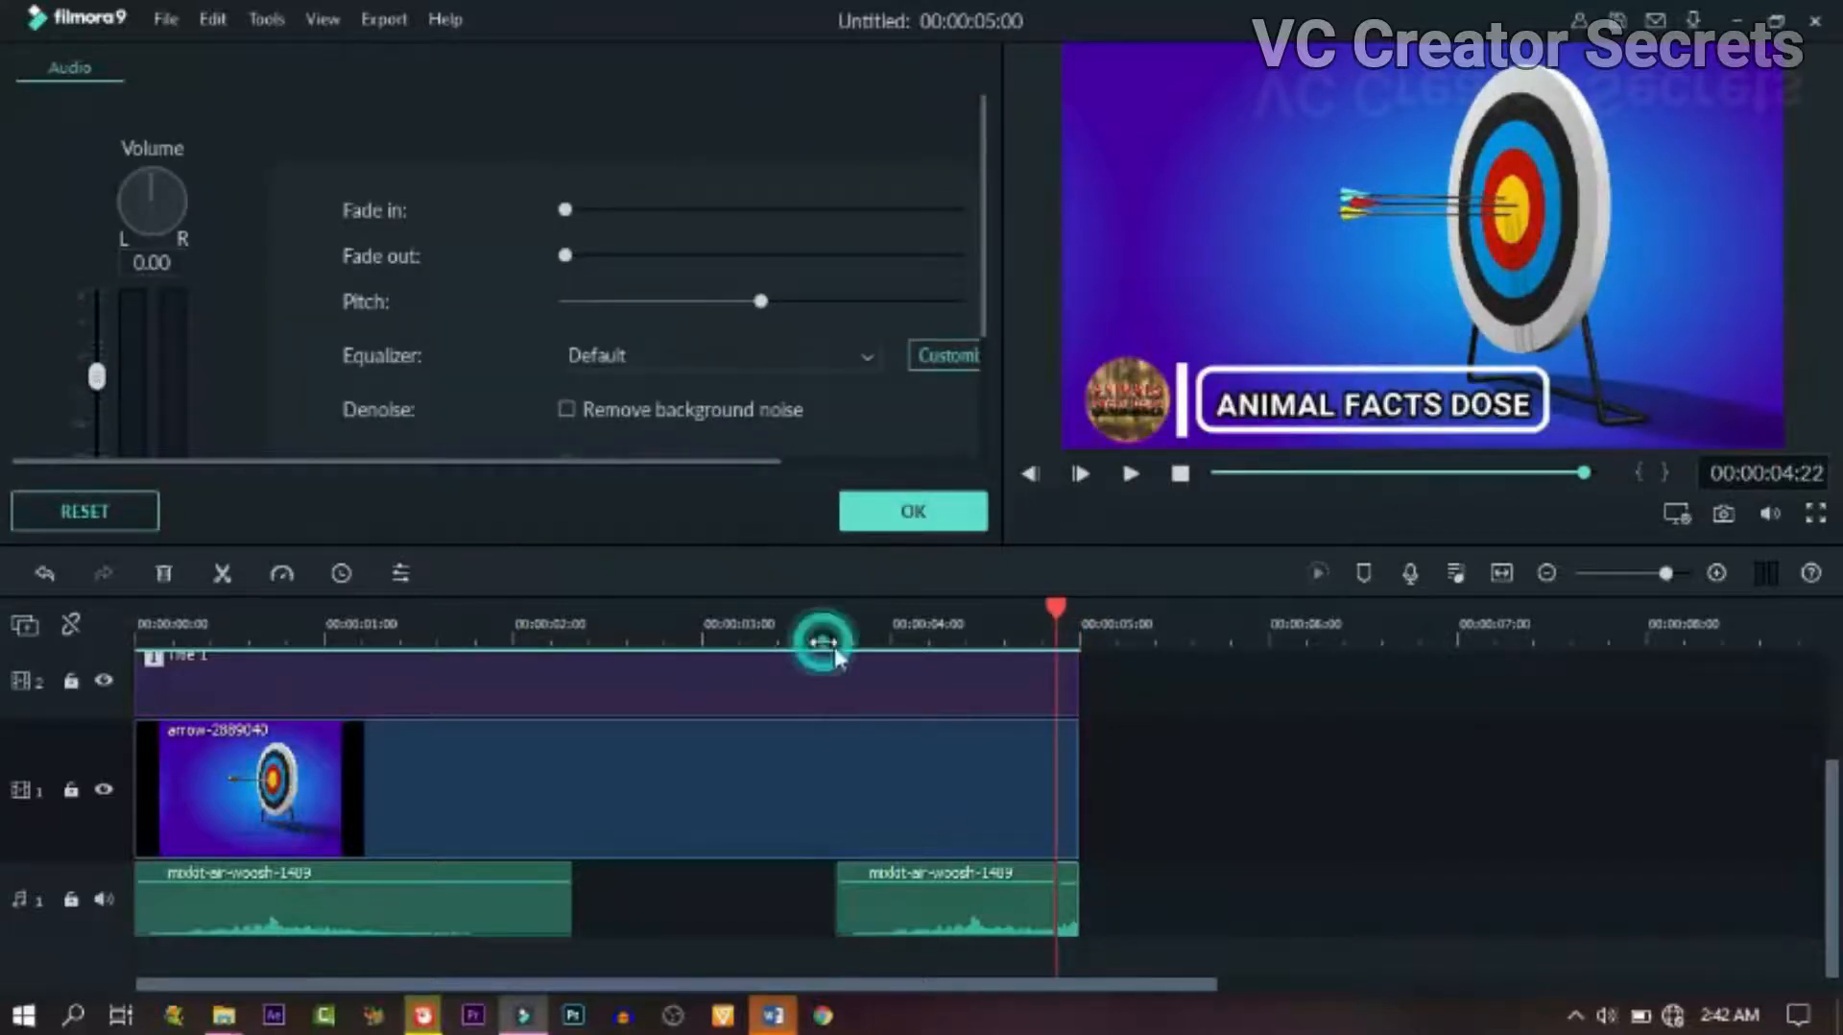
key("space")
left_click(815, 622)
key("space")
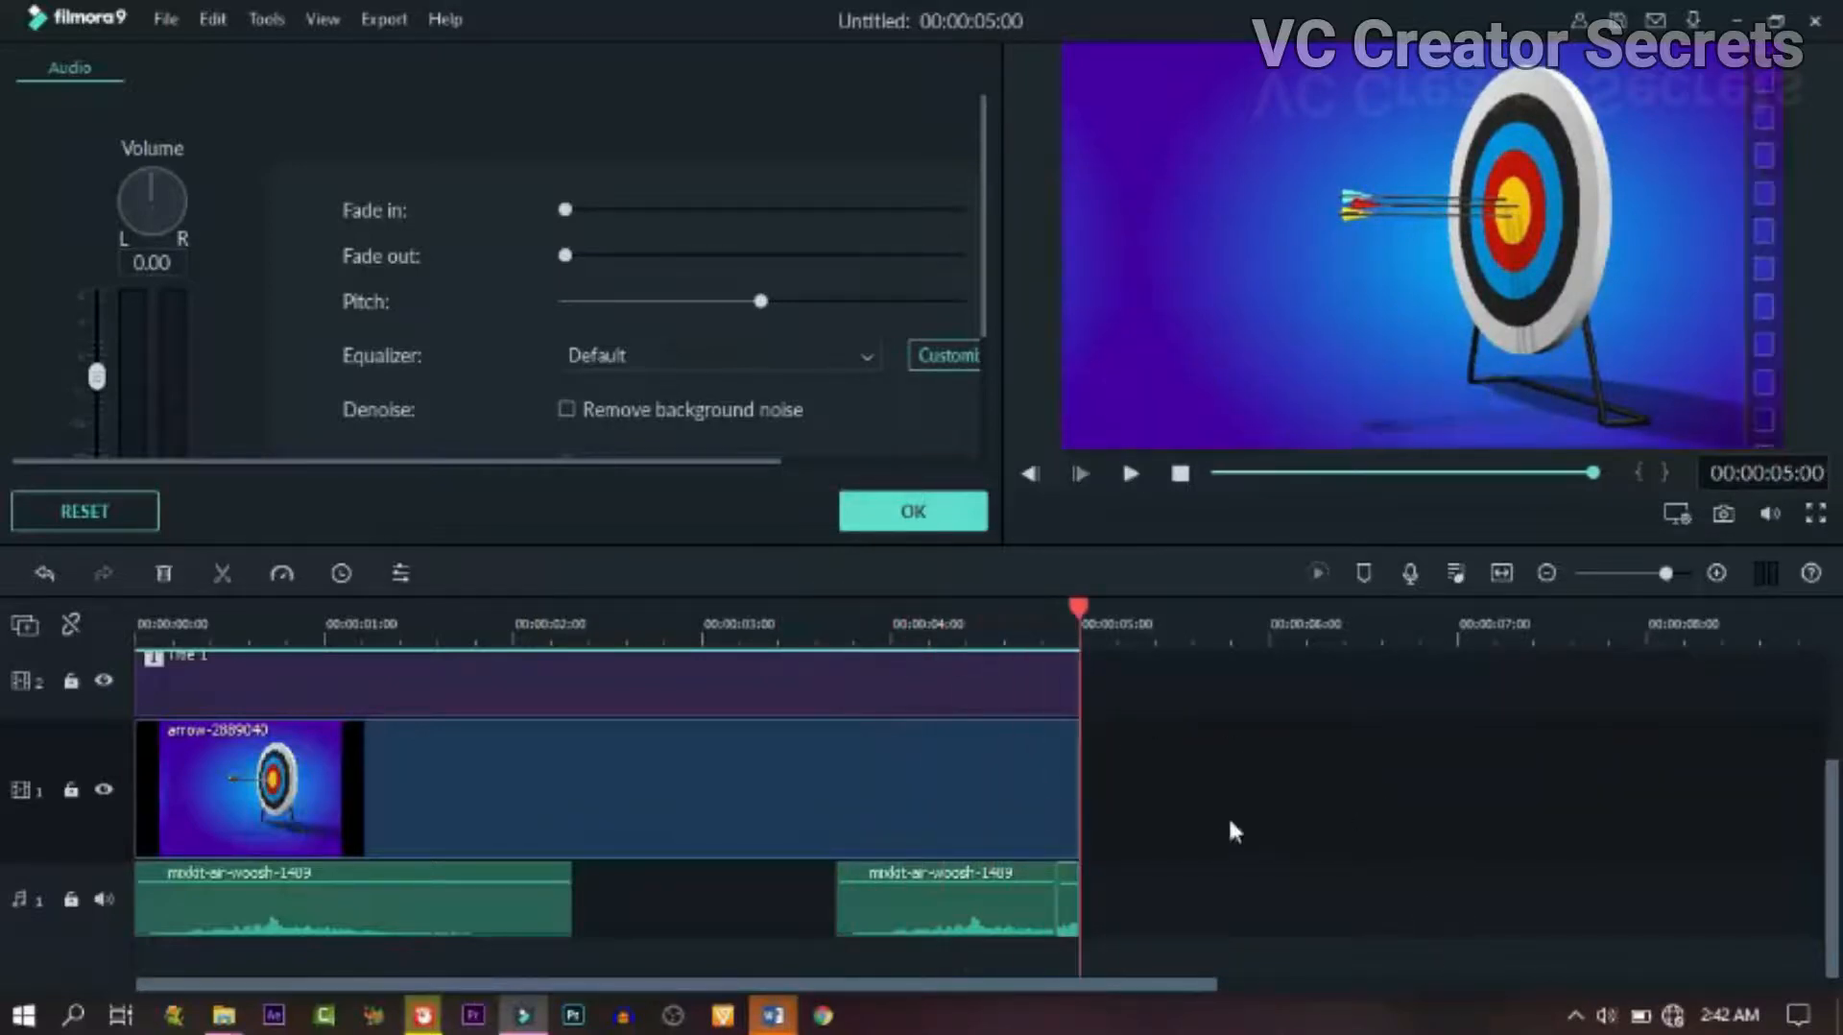
left_click(913, 511)
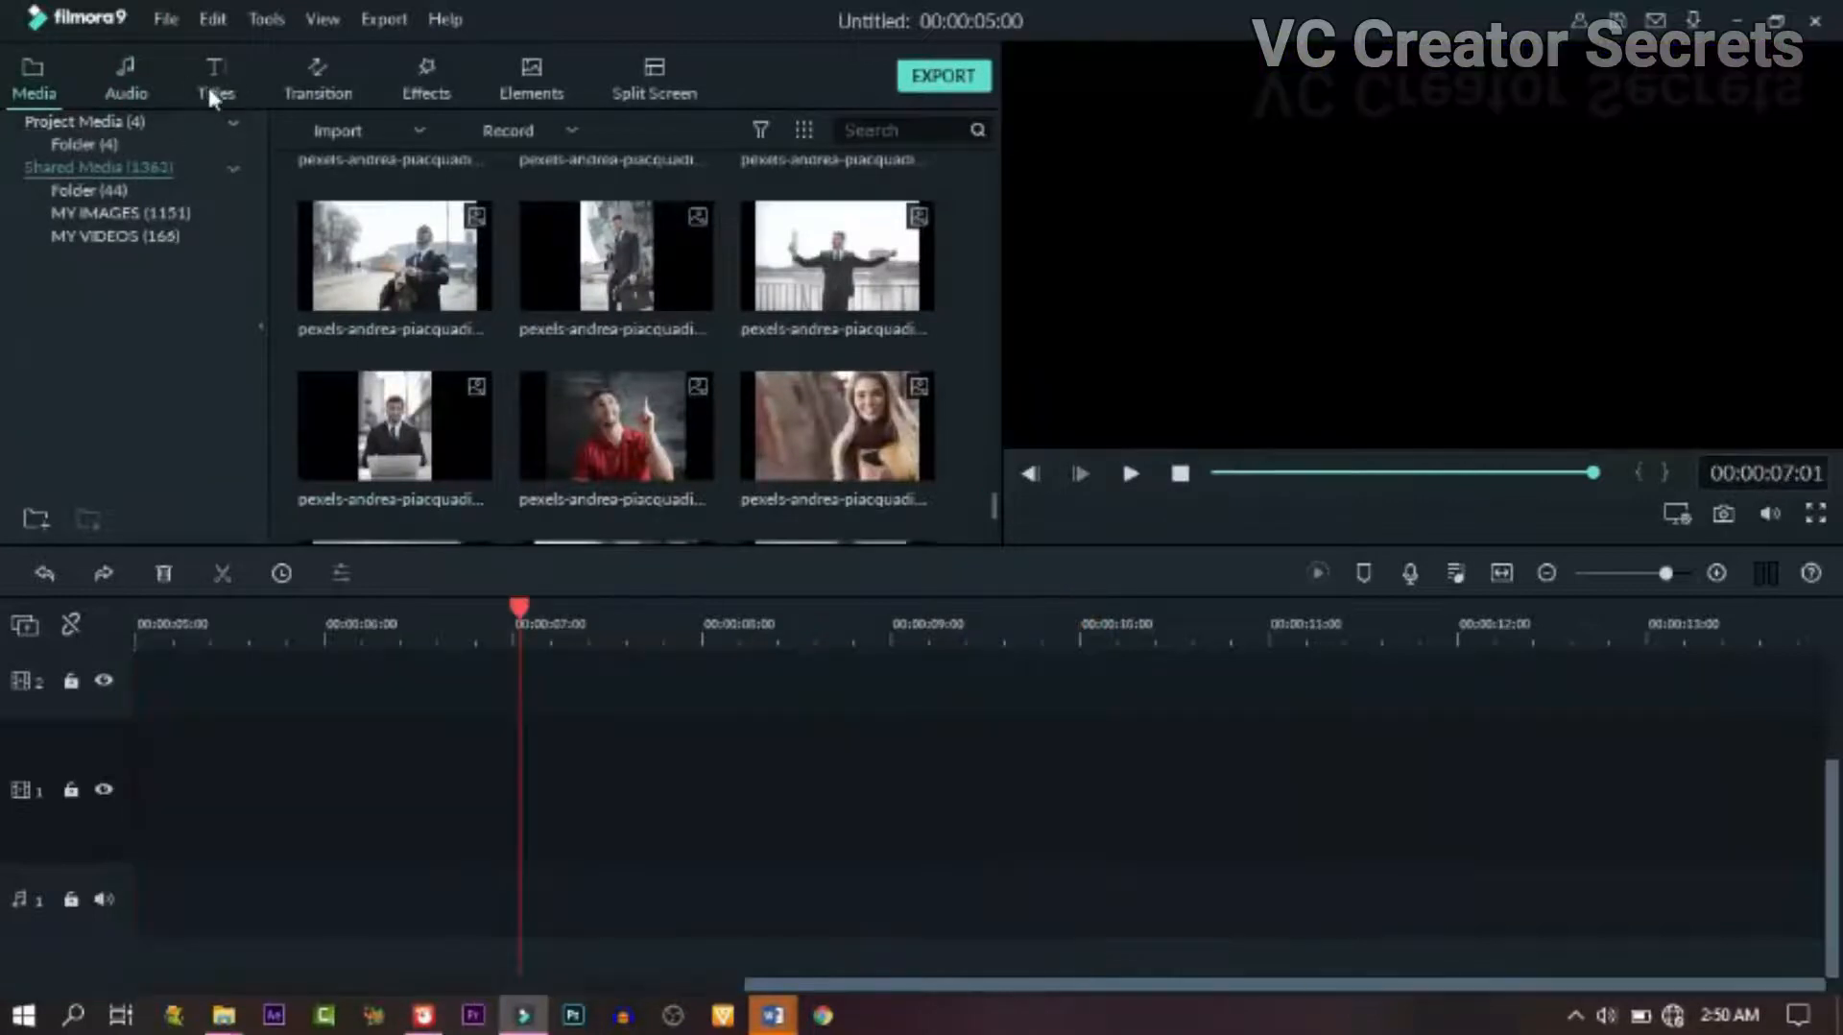
Step: Place the Title 1 preset on video track 1 at 00:00:07:01 and open it in the advanced text editor
left_click(210, 91)
left_click(42, 188)
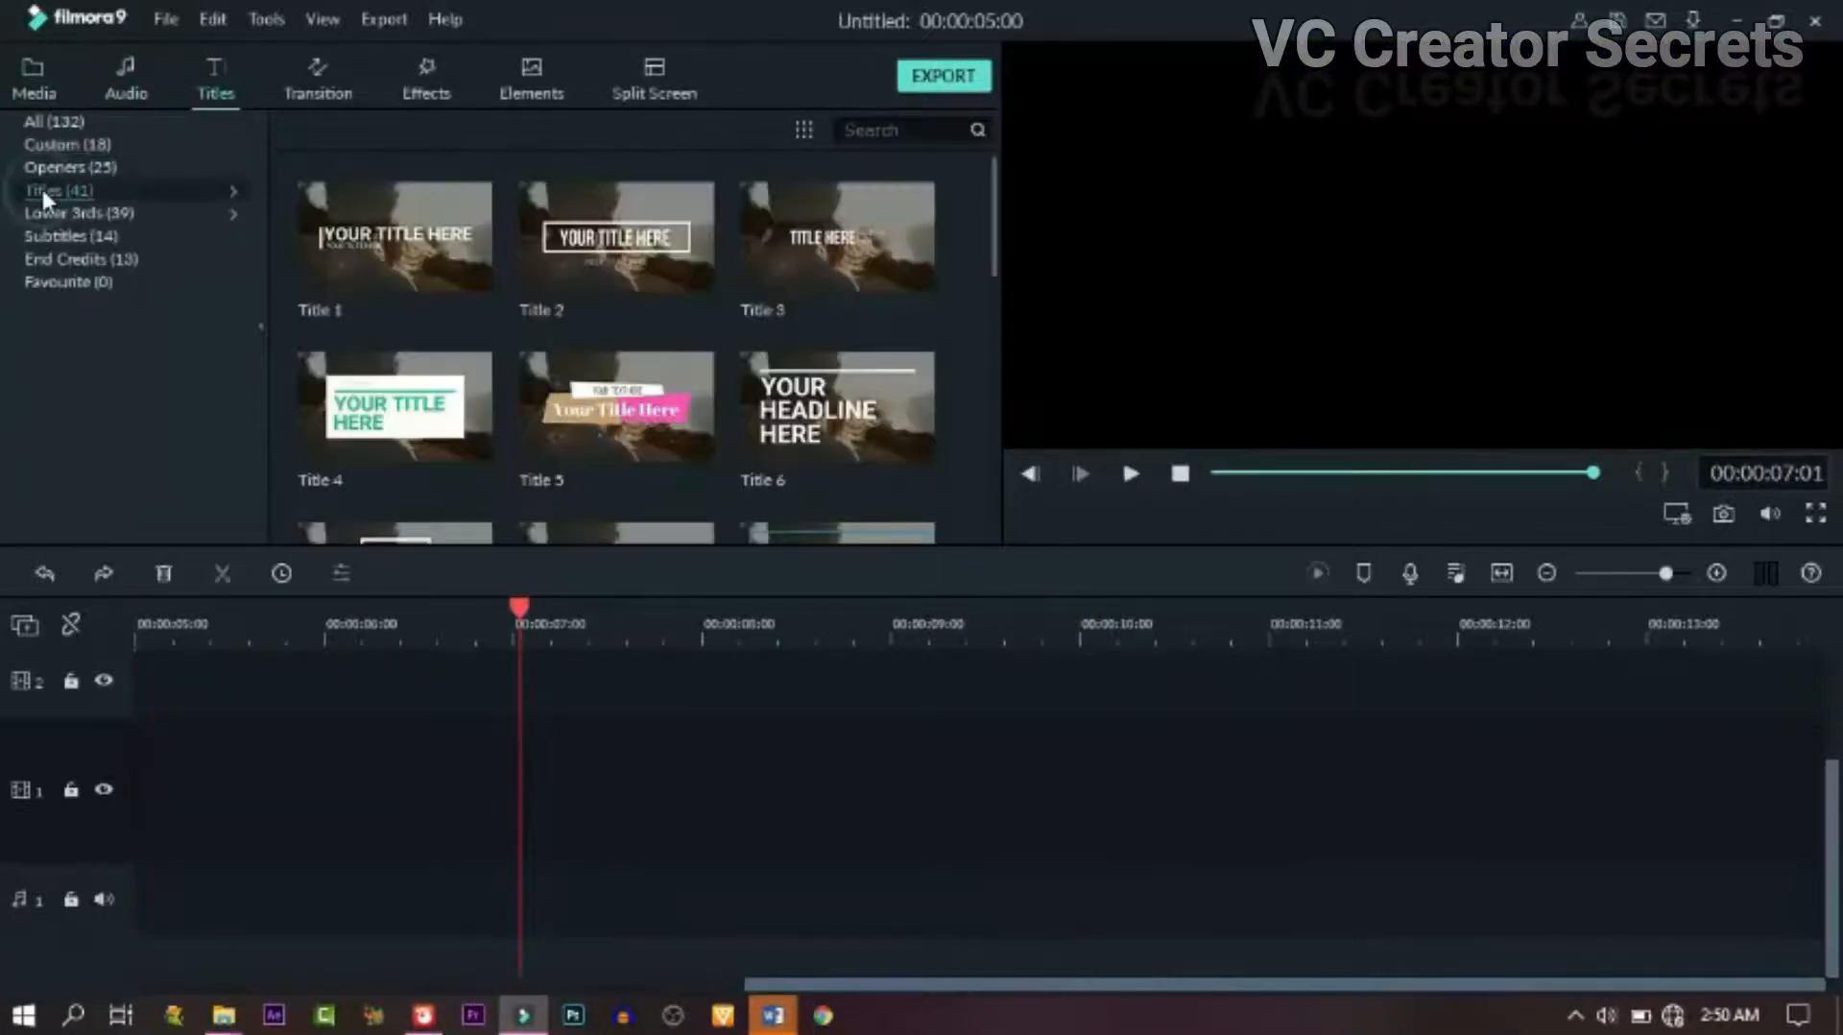
left_click_drag(454, 224, 550, 768)
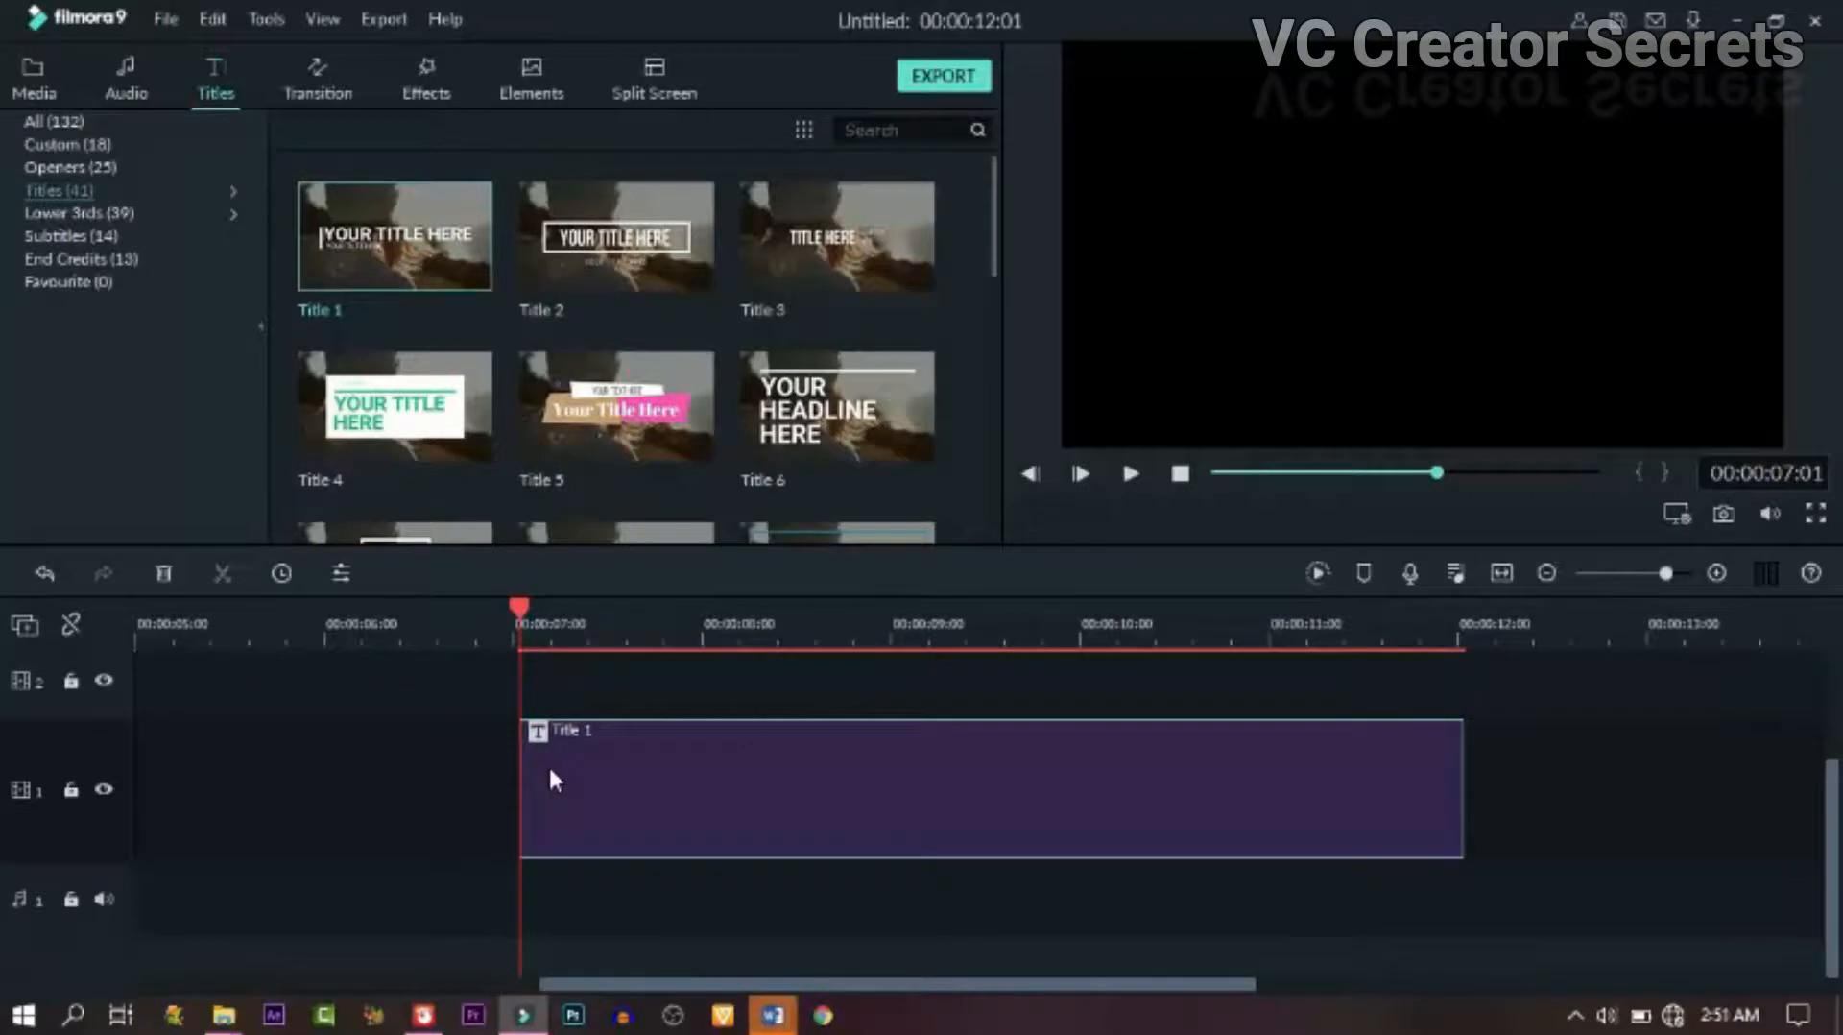
double_click(895, 801)
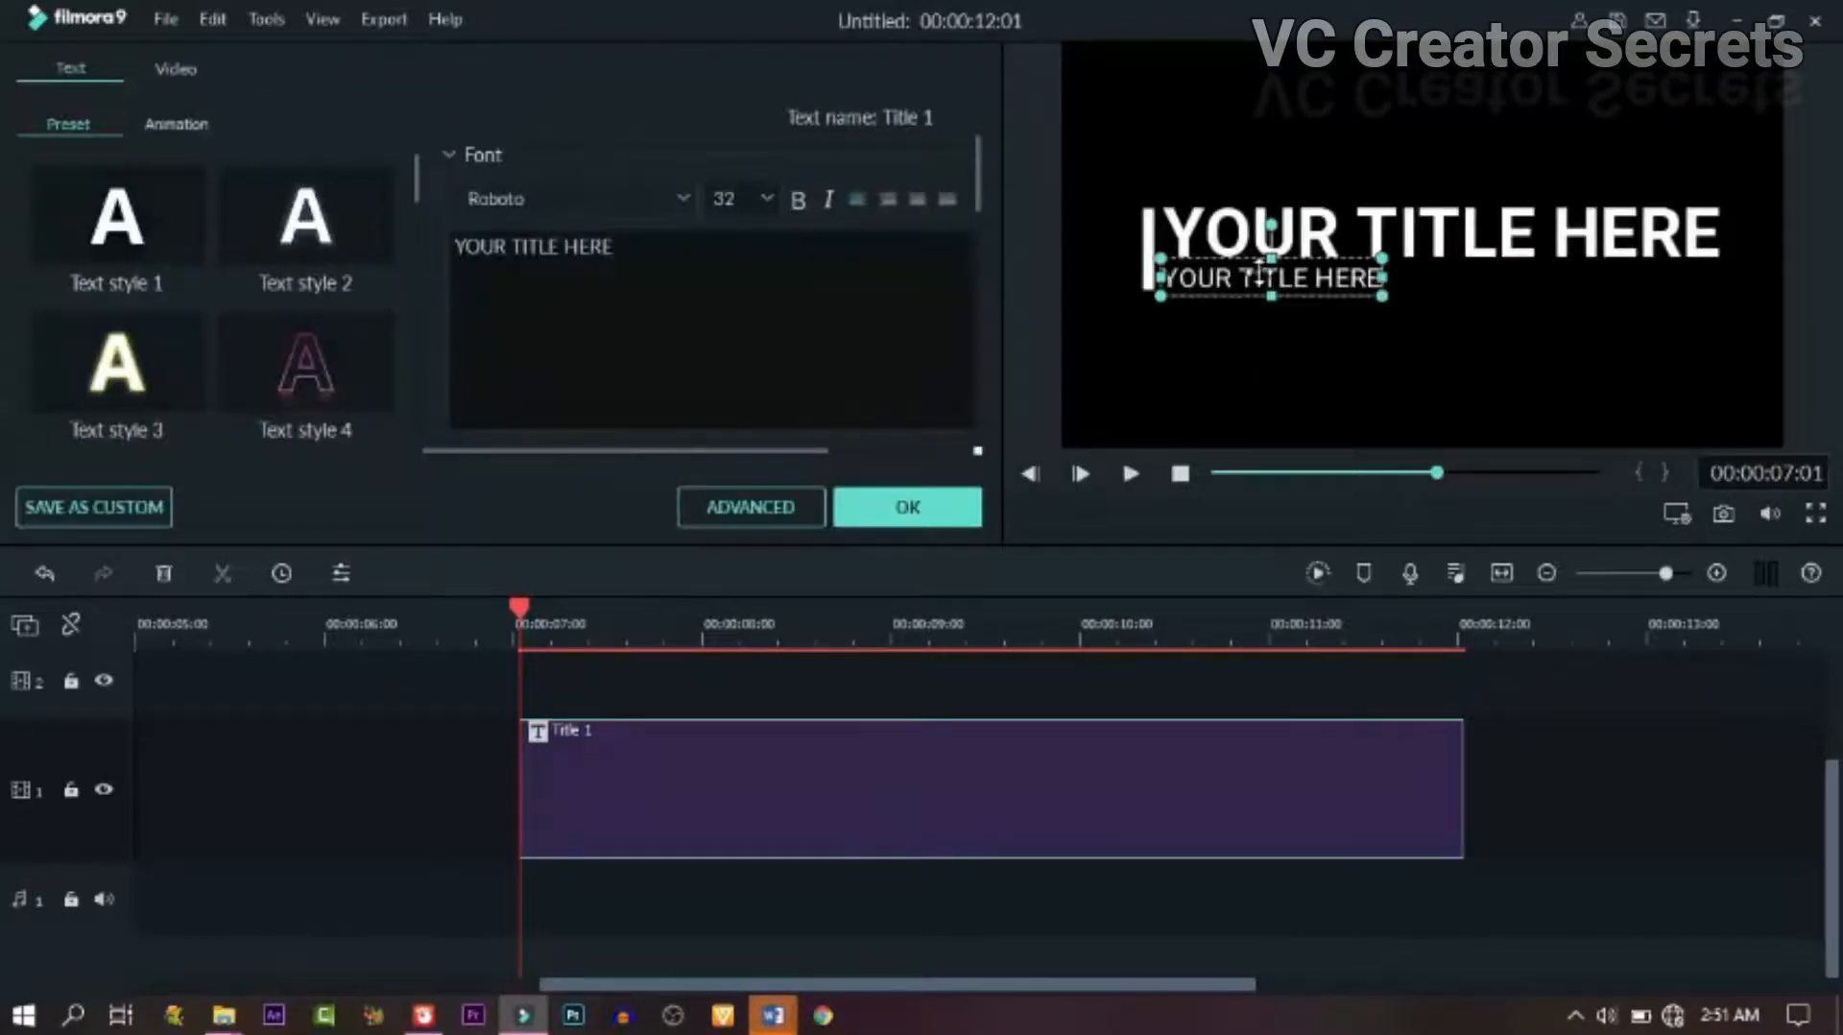
left_click(754, 508)
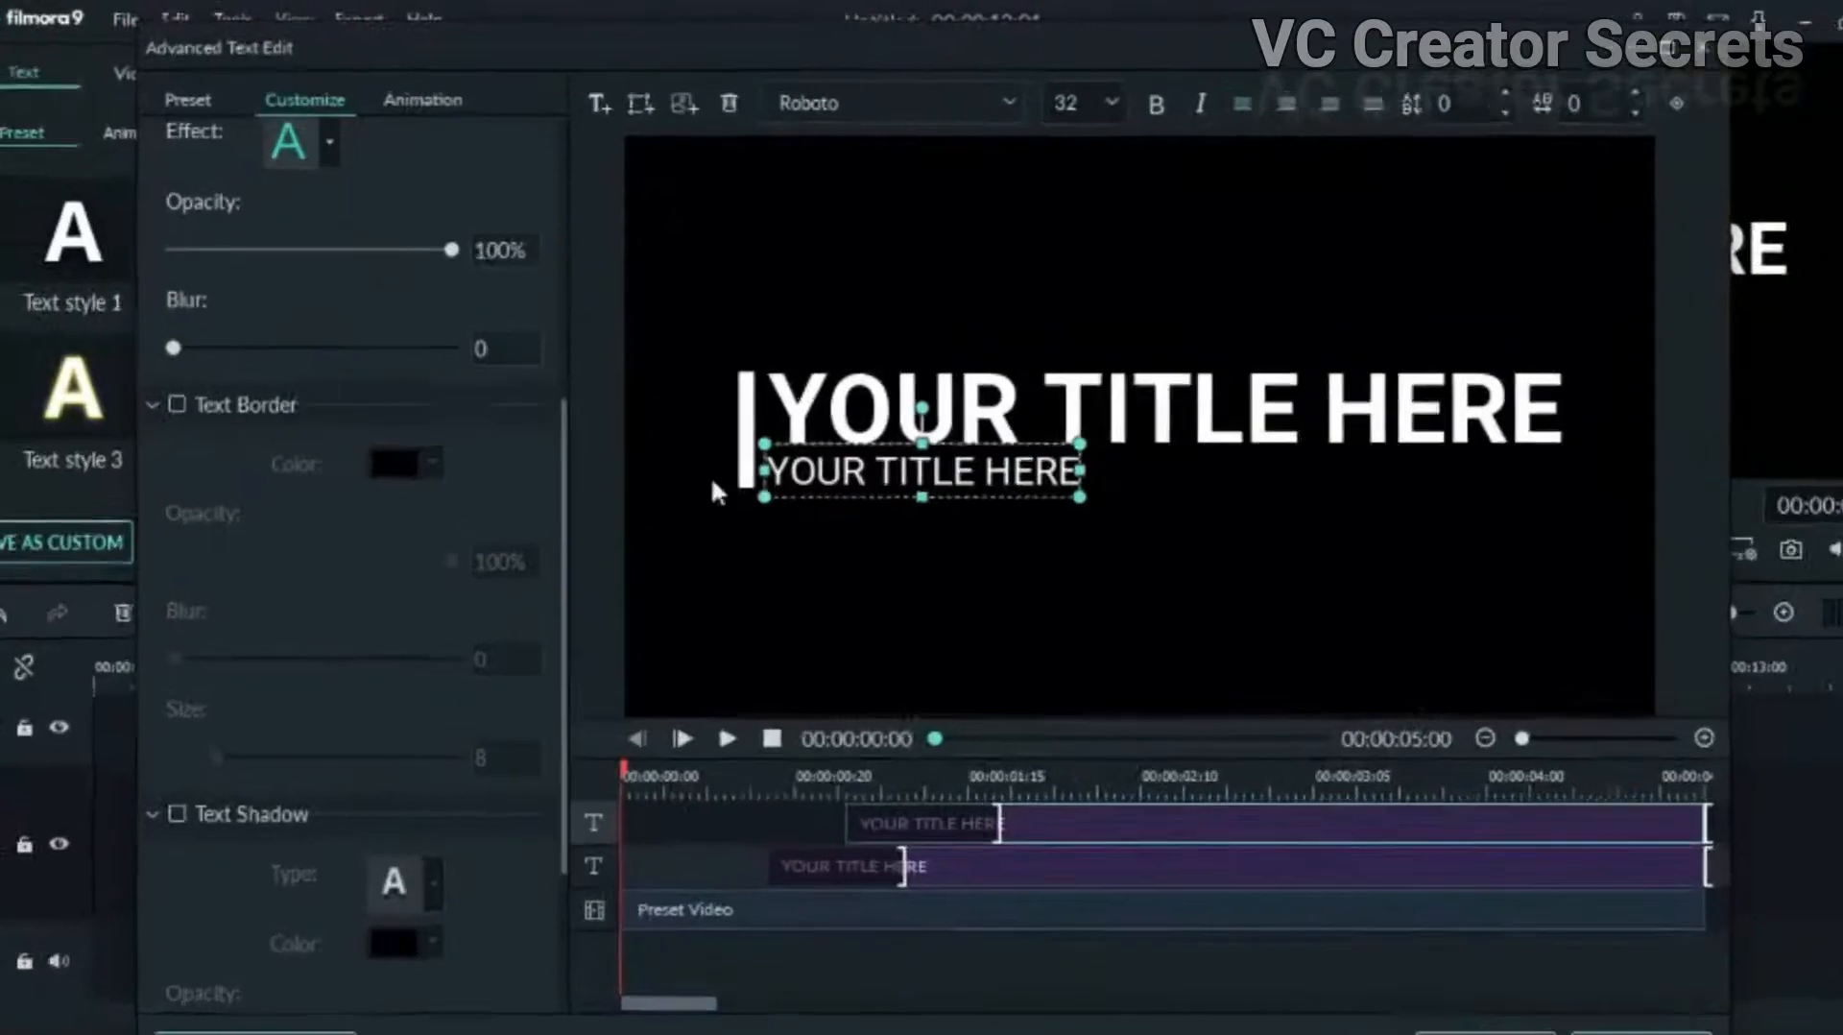
Step: Delete both default text boxes from the title and insert a rectangle shape
key("Delete")
left_click(815, 390)
left_click(732, 96)
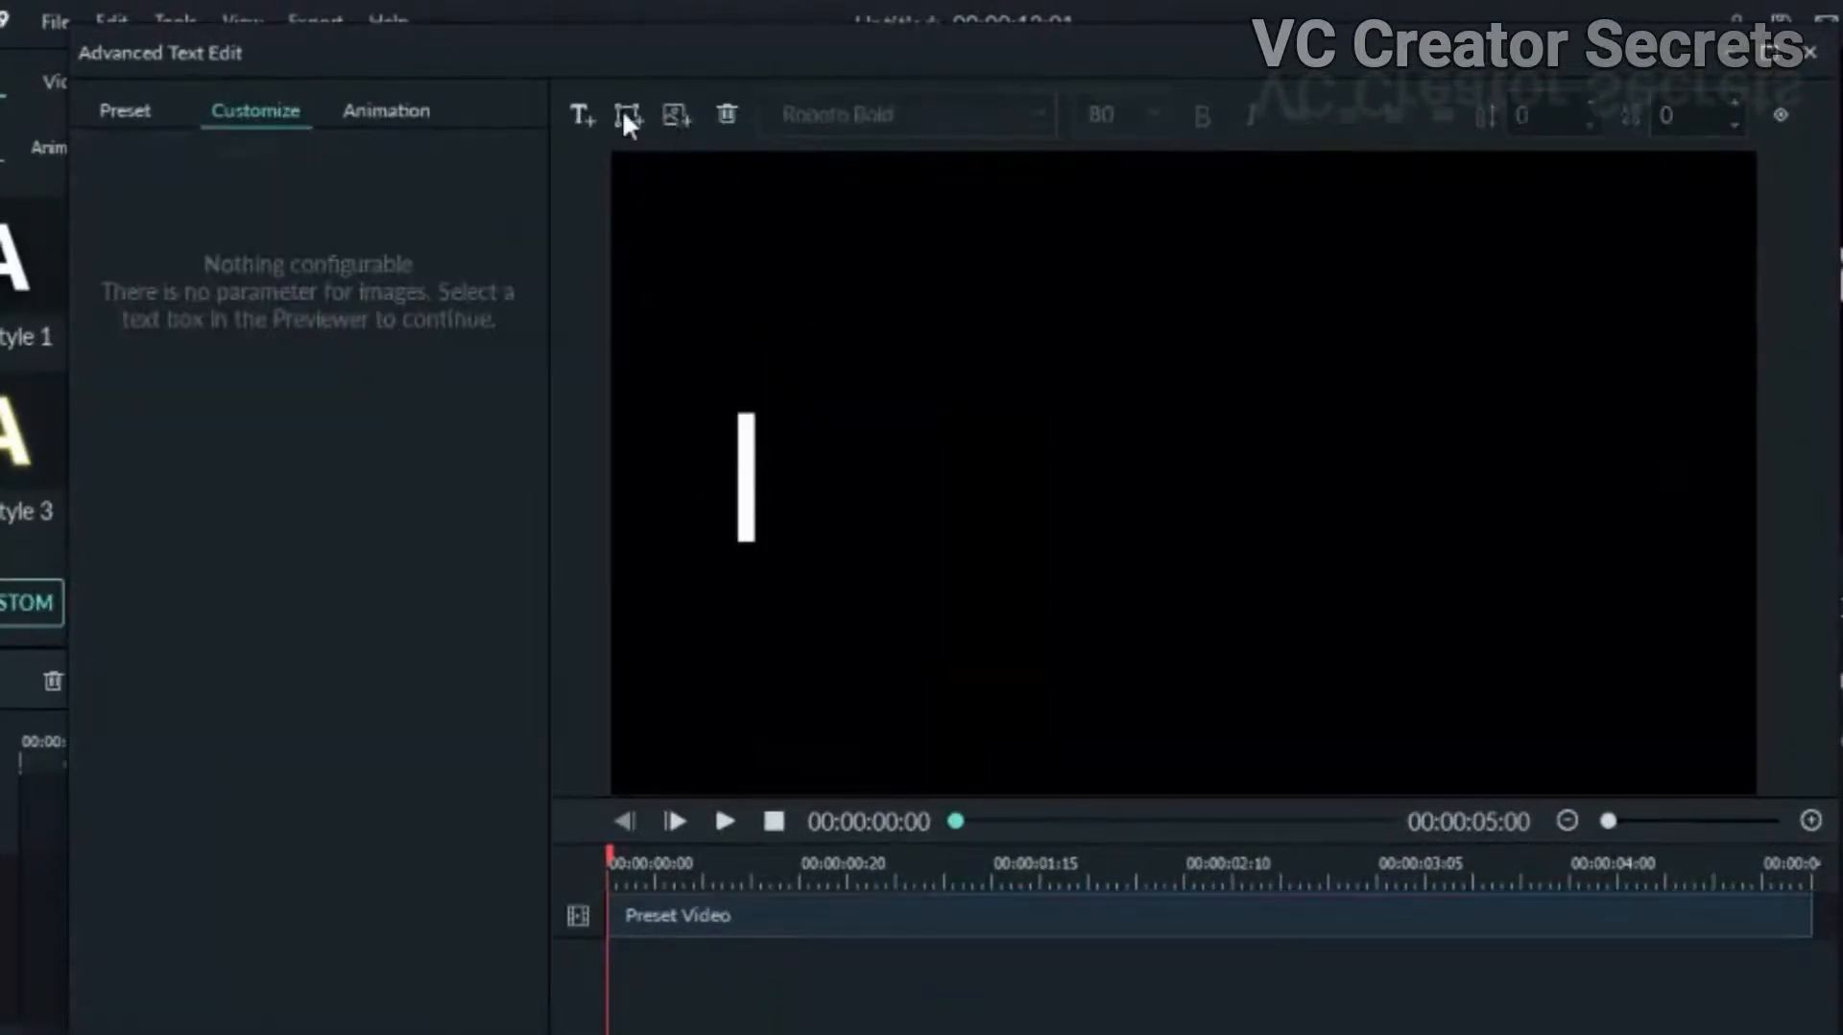
left_click(625, 117)
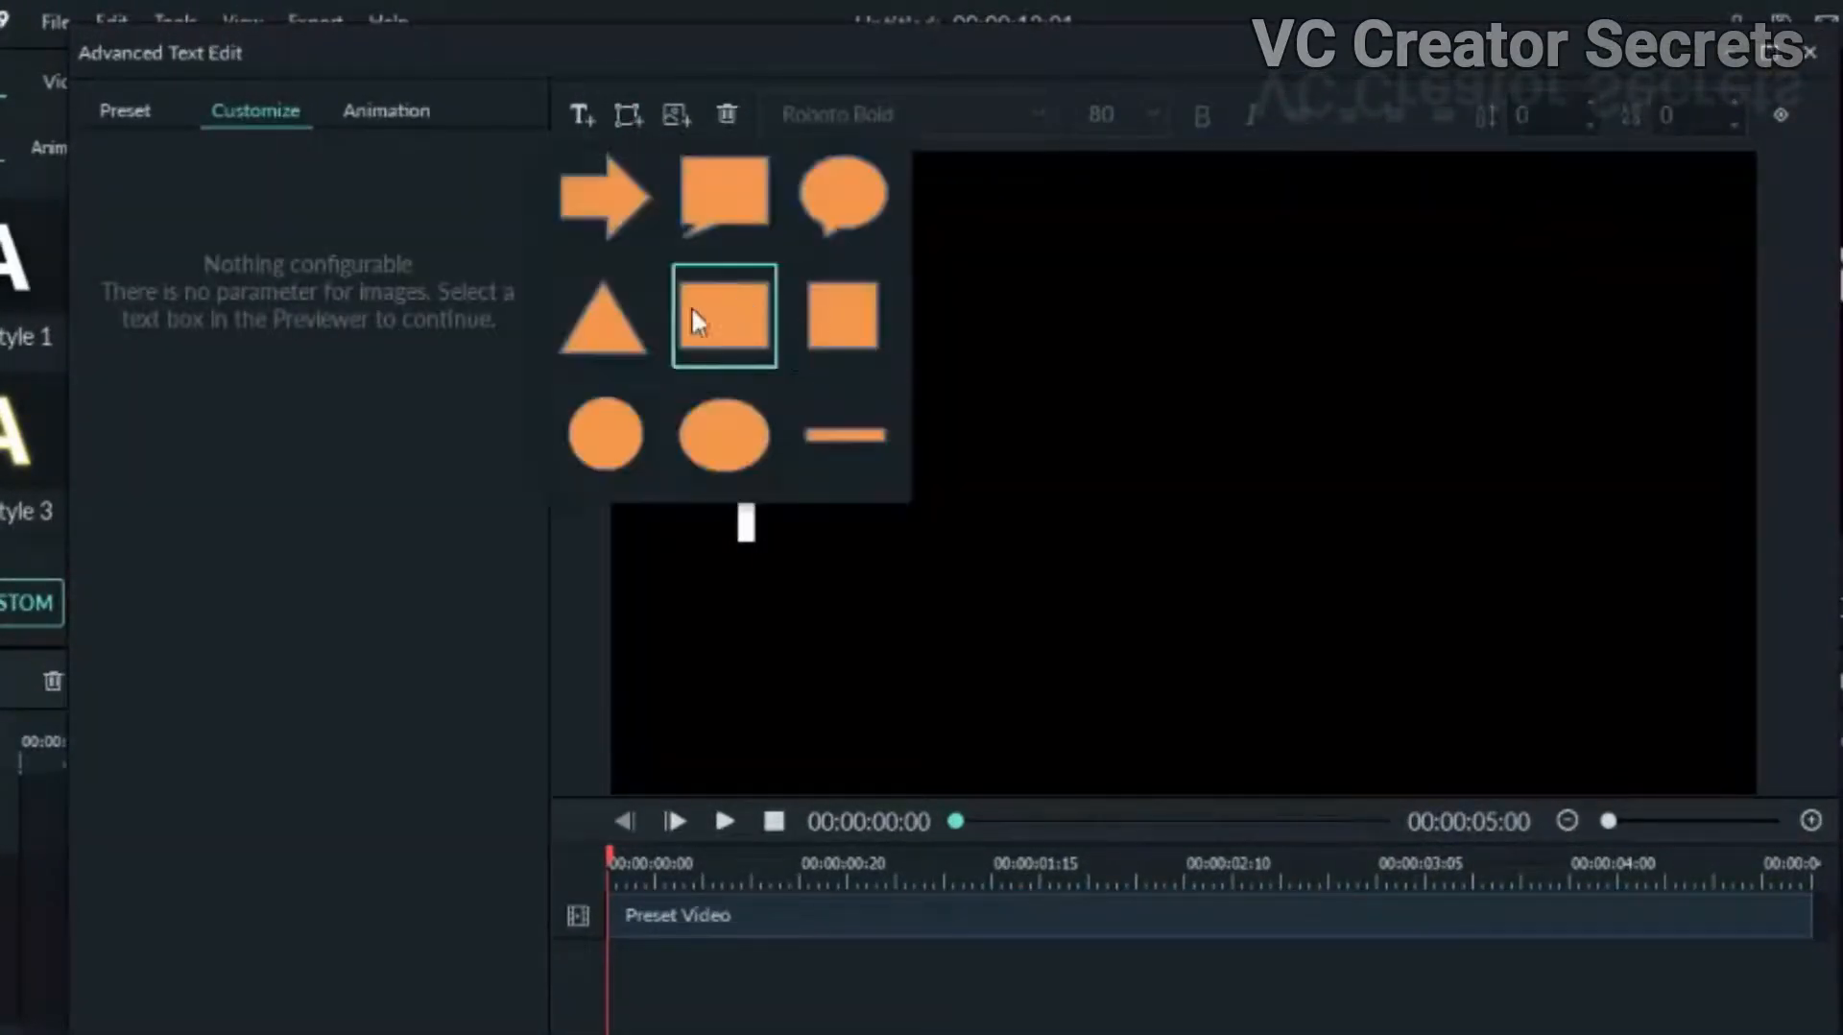
left_click(726, 313)
Step: Enable the text border, text shadow and orange colour fill for the rectangle shape
left_click(114, 548)
left_click(112, 548)
scroll(115, 710, "down", 3)
left_click(112, 708)
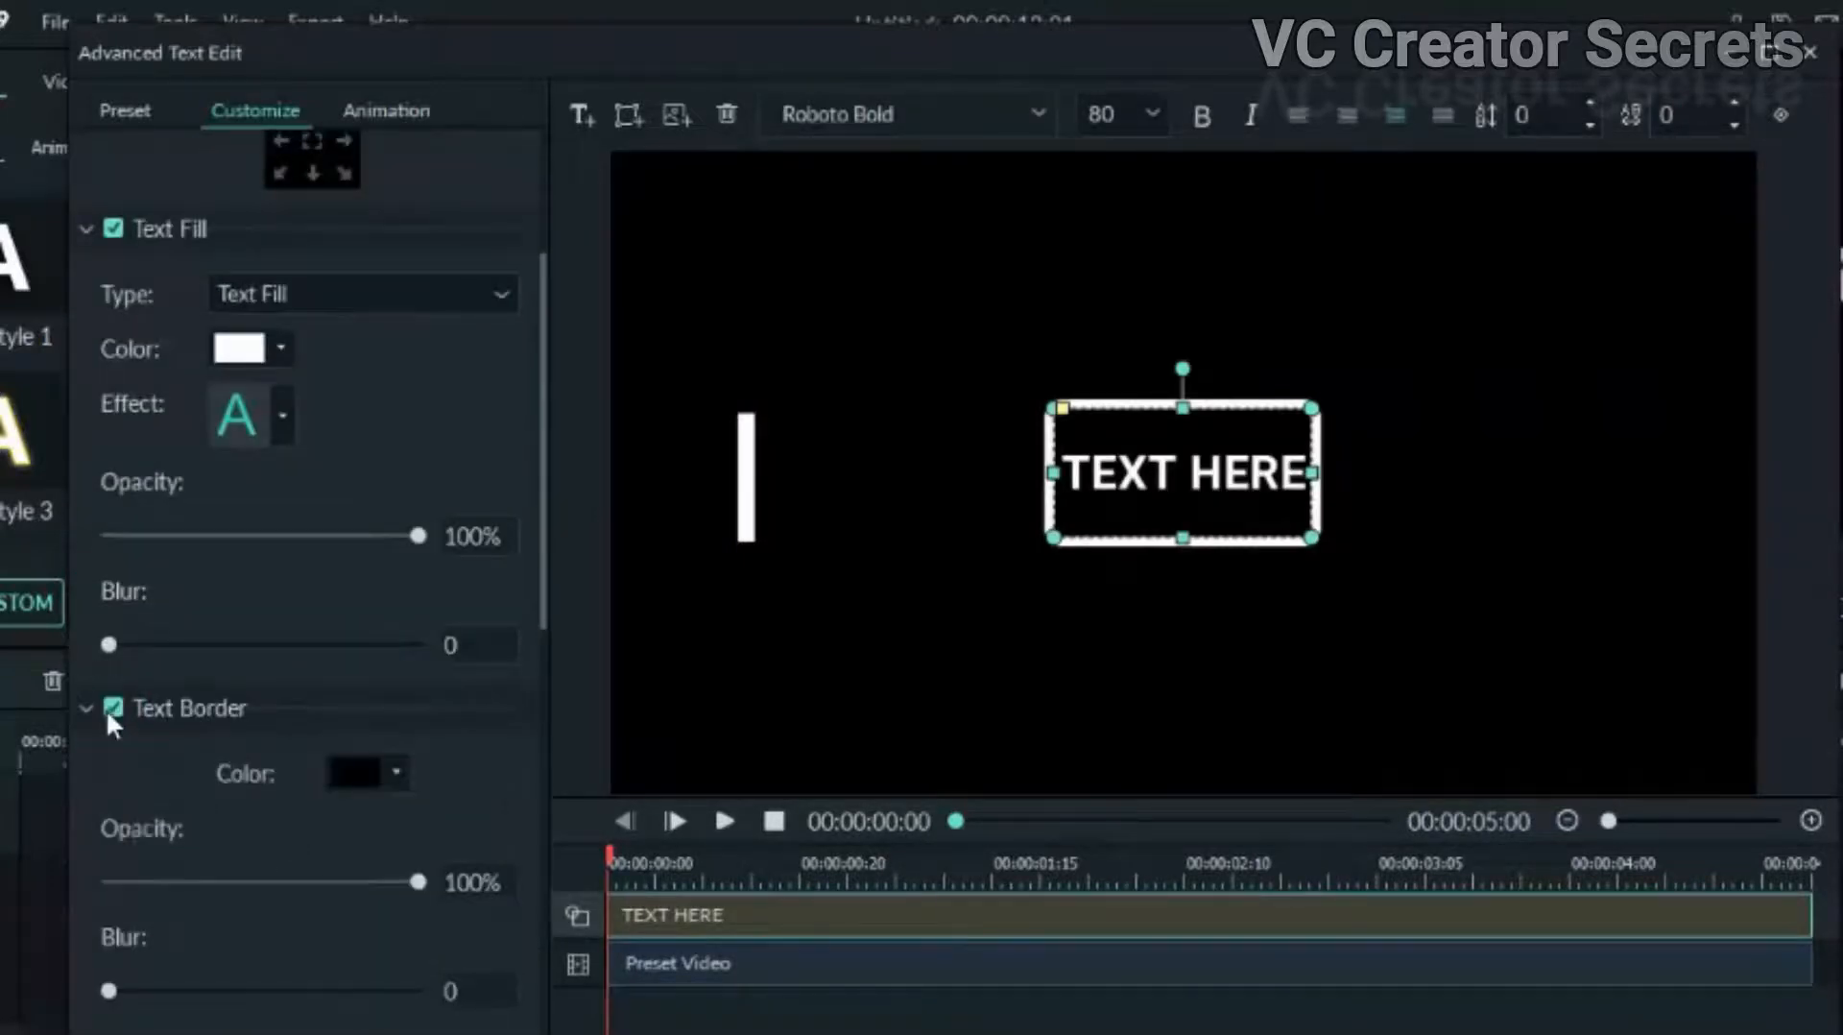
scroll(142, 718, "down", 3)
scroll(142, 718, "down", 1)
left_click(111, 753)
scroll(134, 751, "down", 5)
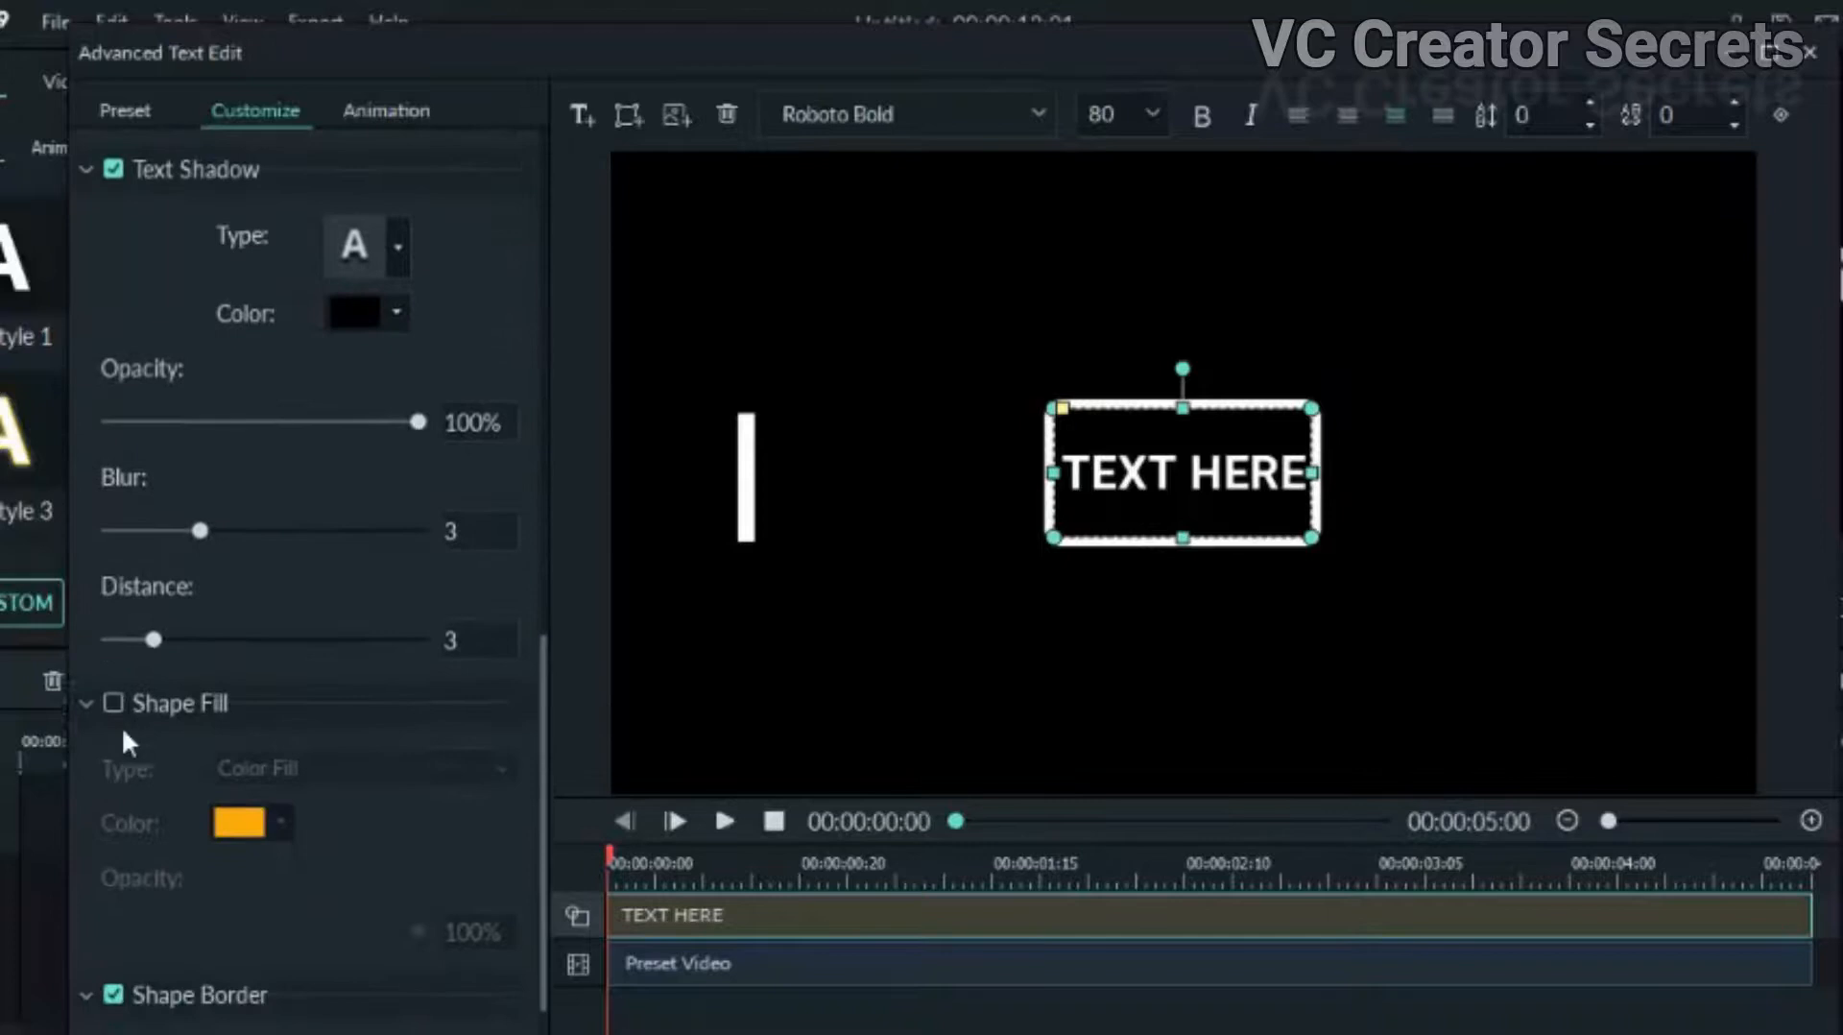
left_click(115, 704)
scroll(129, 705, "down", 3)
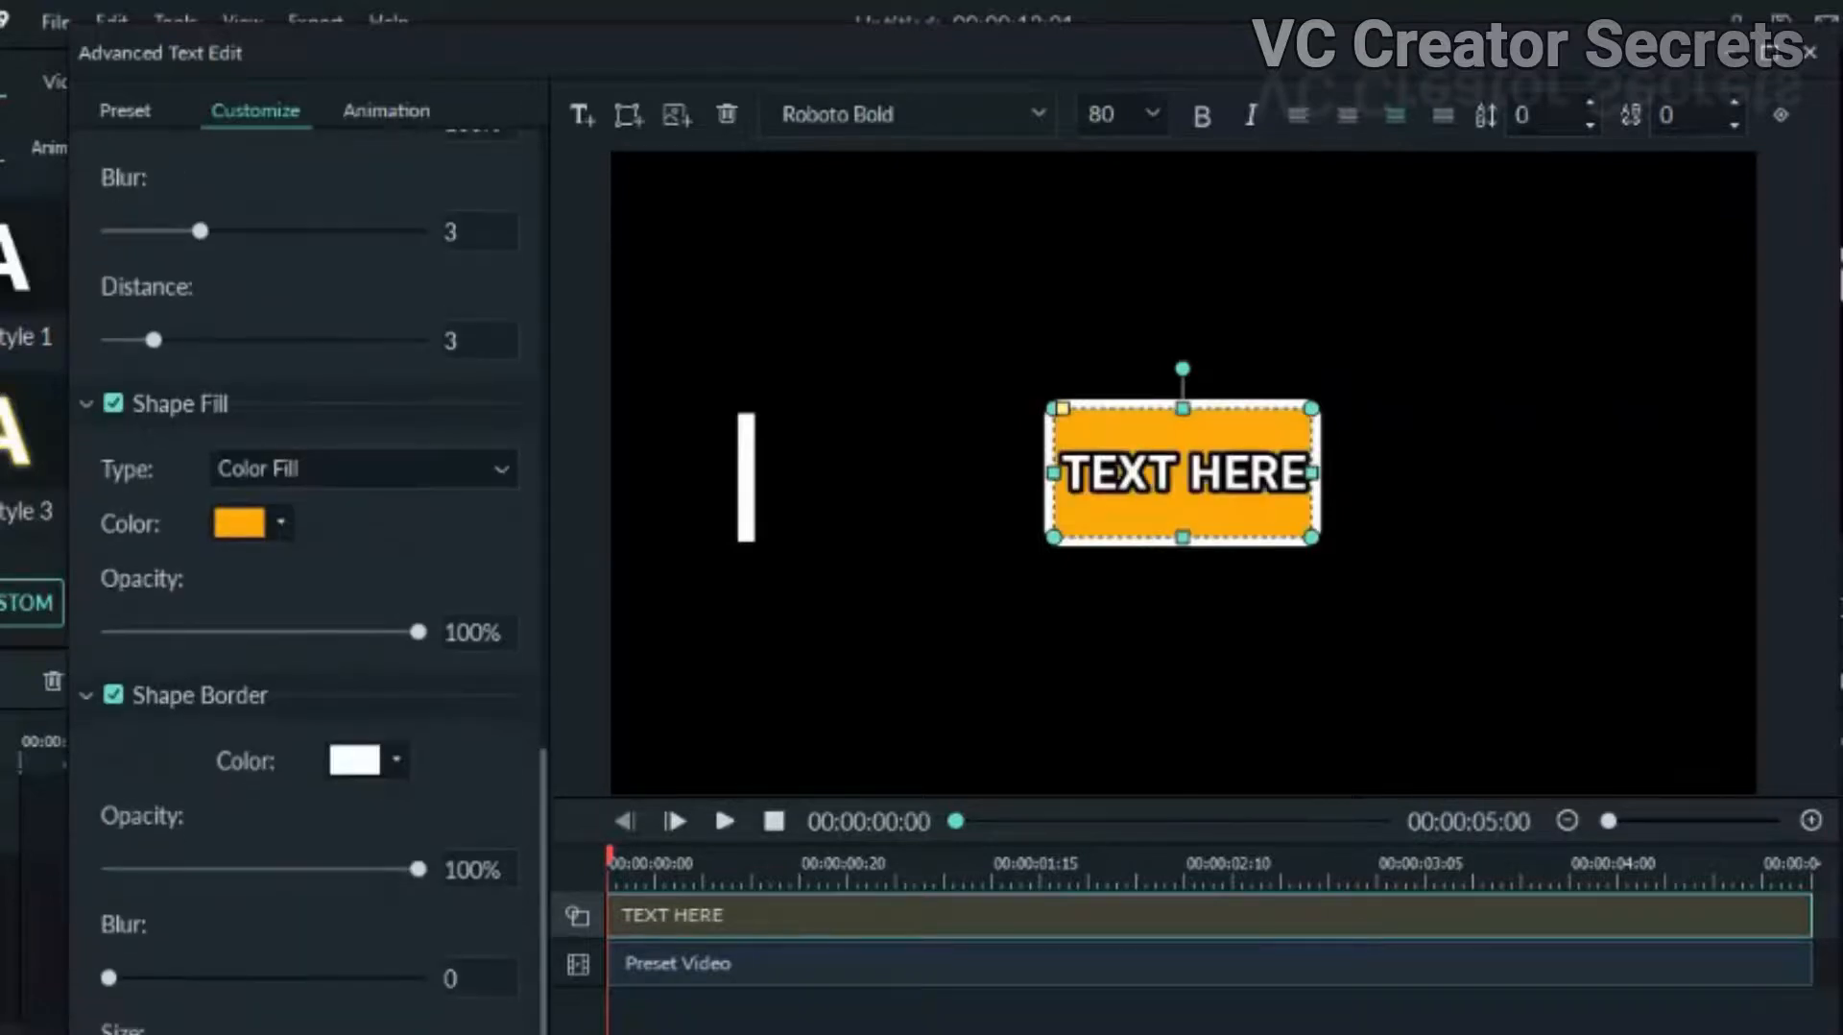
Step: Widen the orange rectangle into a long bar and move it to the lower part of the frame
left_click(1182, 469)
left_click_drag(1311, 472, 1624, 472)
left_click_drag(1379, 481, 1479, 472)
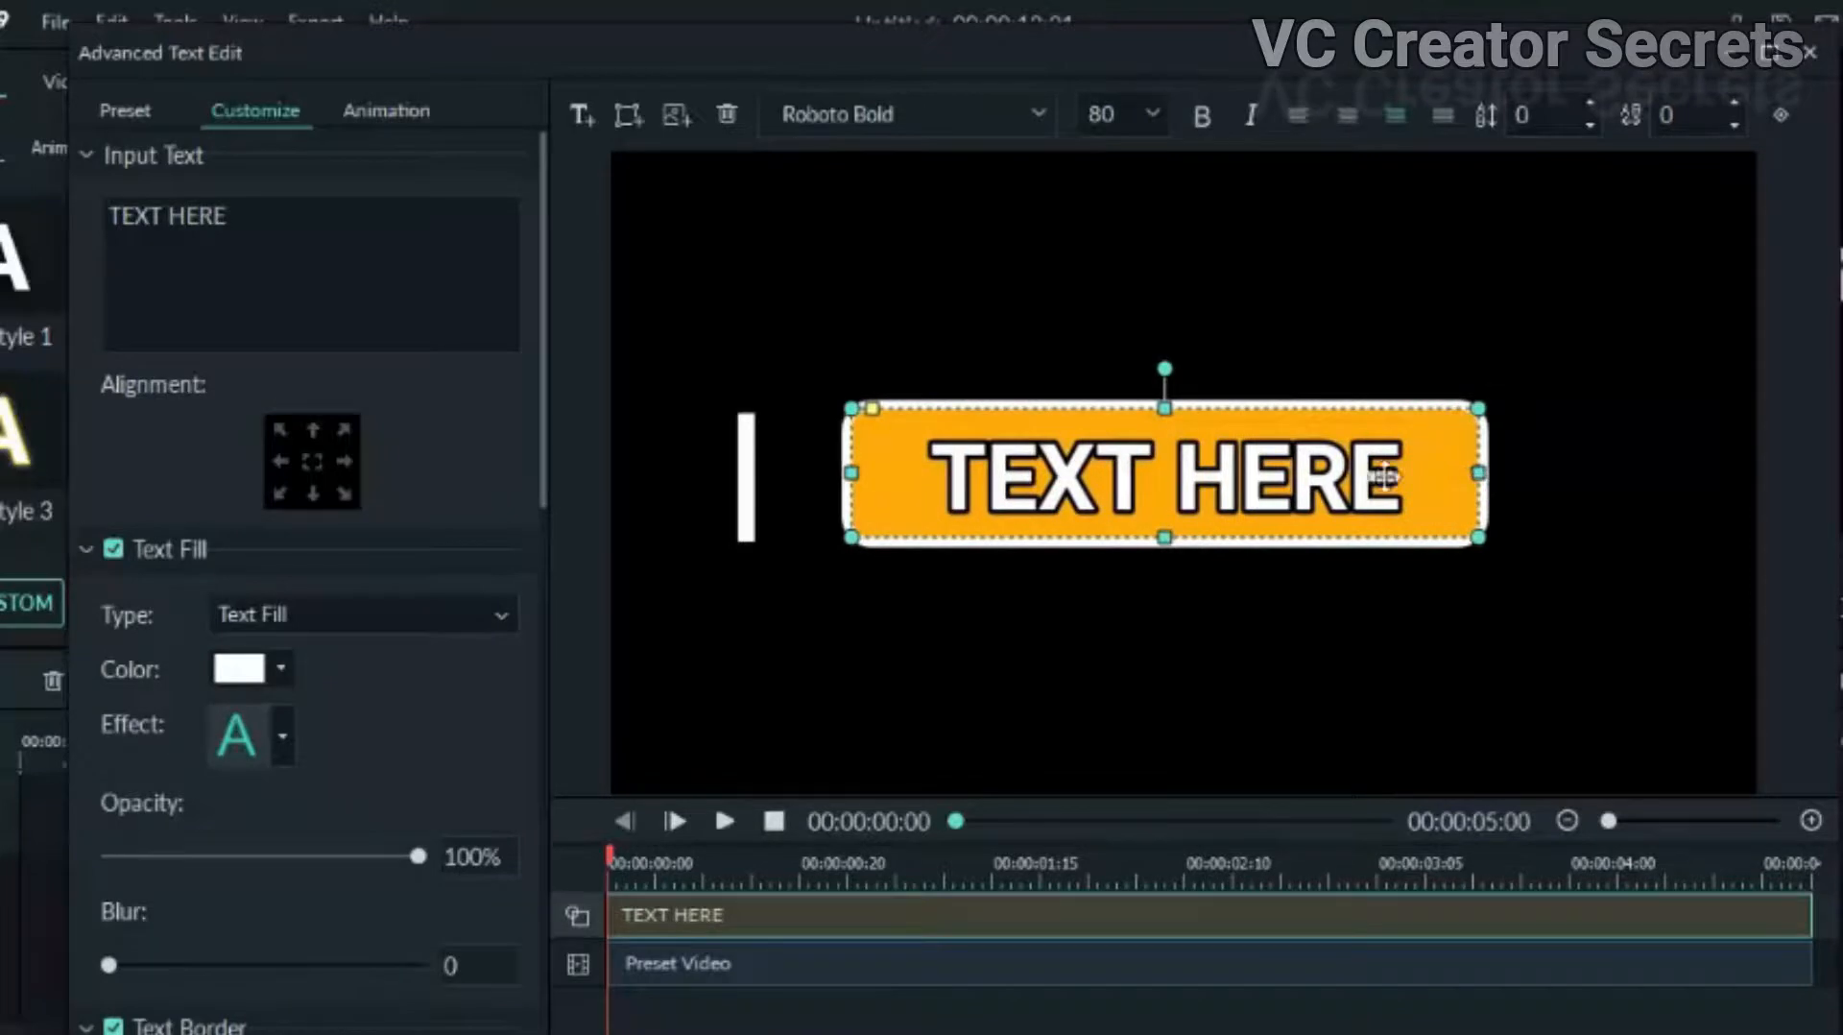
left_click_drag(1254, 480, 1214, 691)
left_click_drag(1140, 753, 1135, 718)
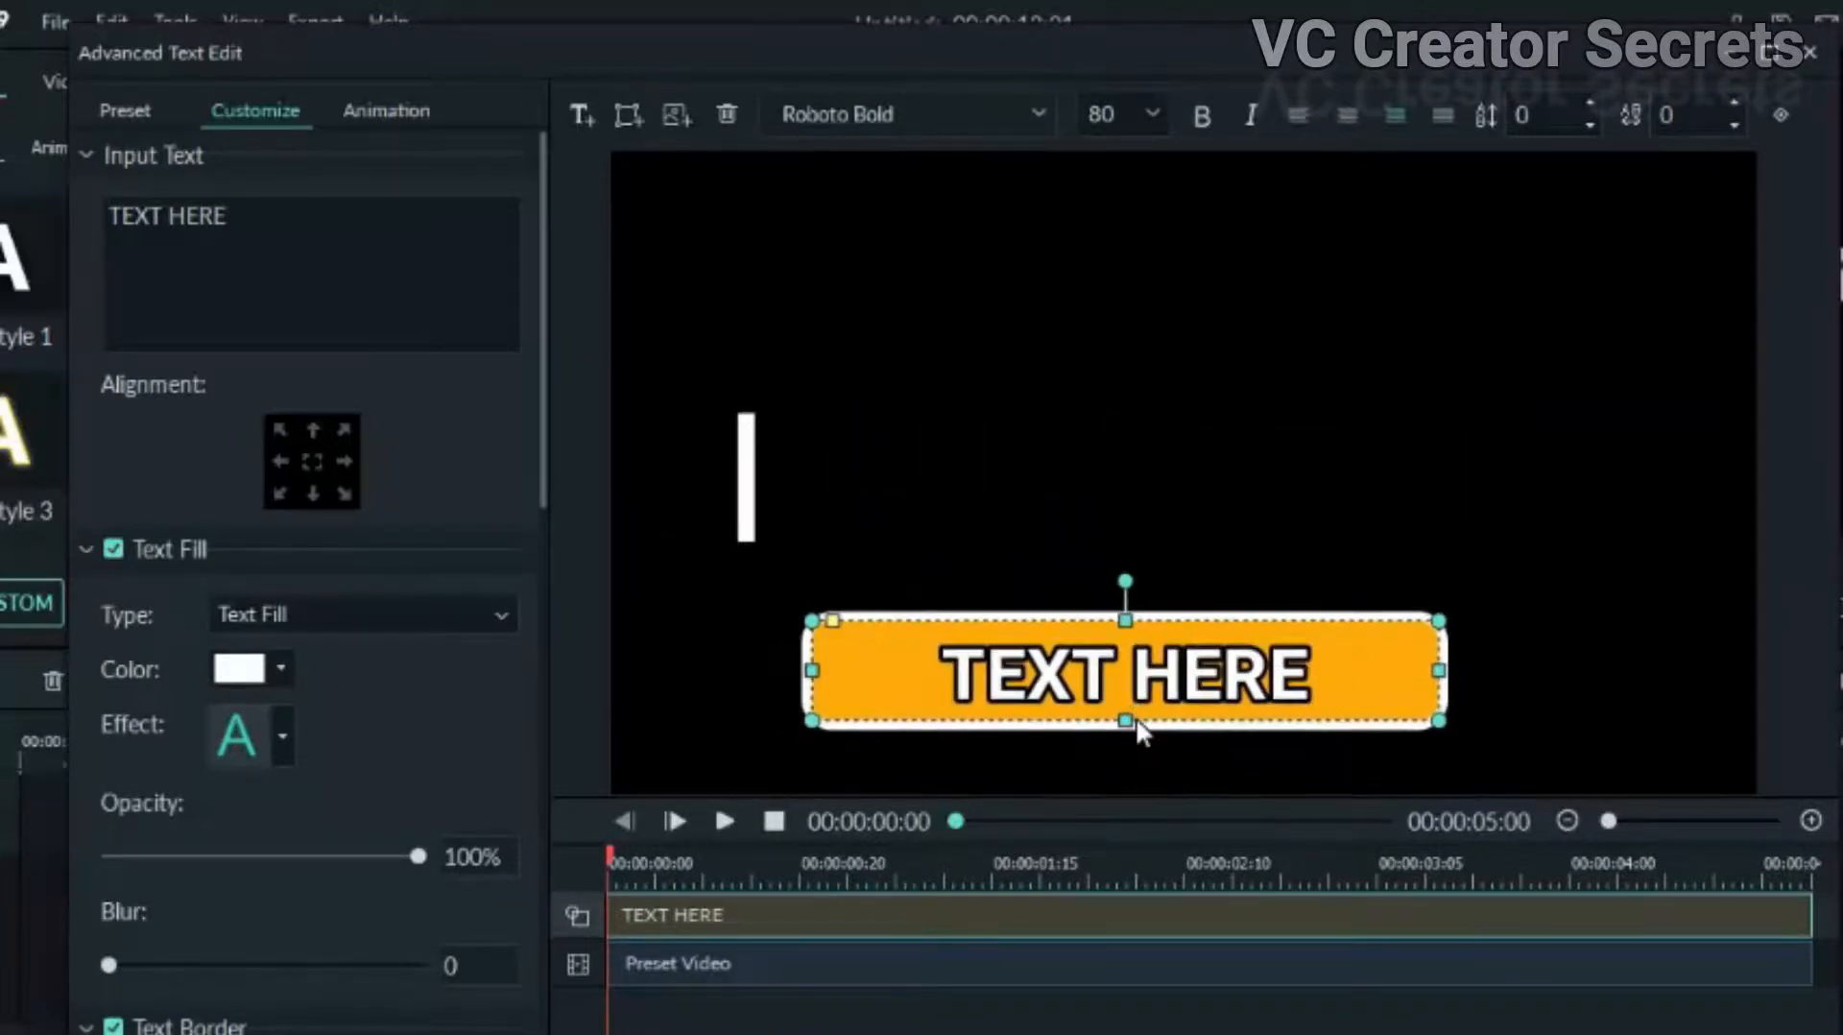
left_click_drag(1007, 677, 1012, 681)
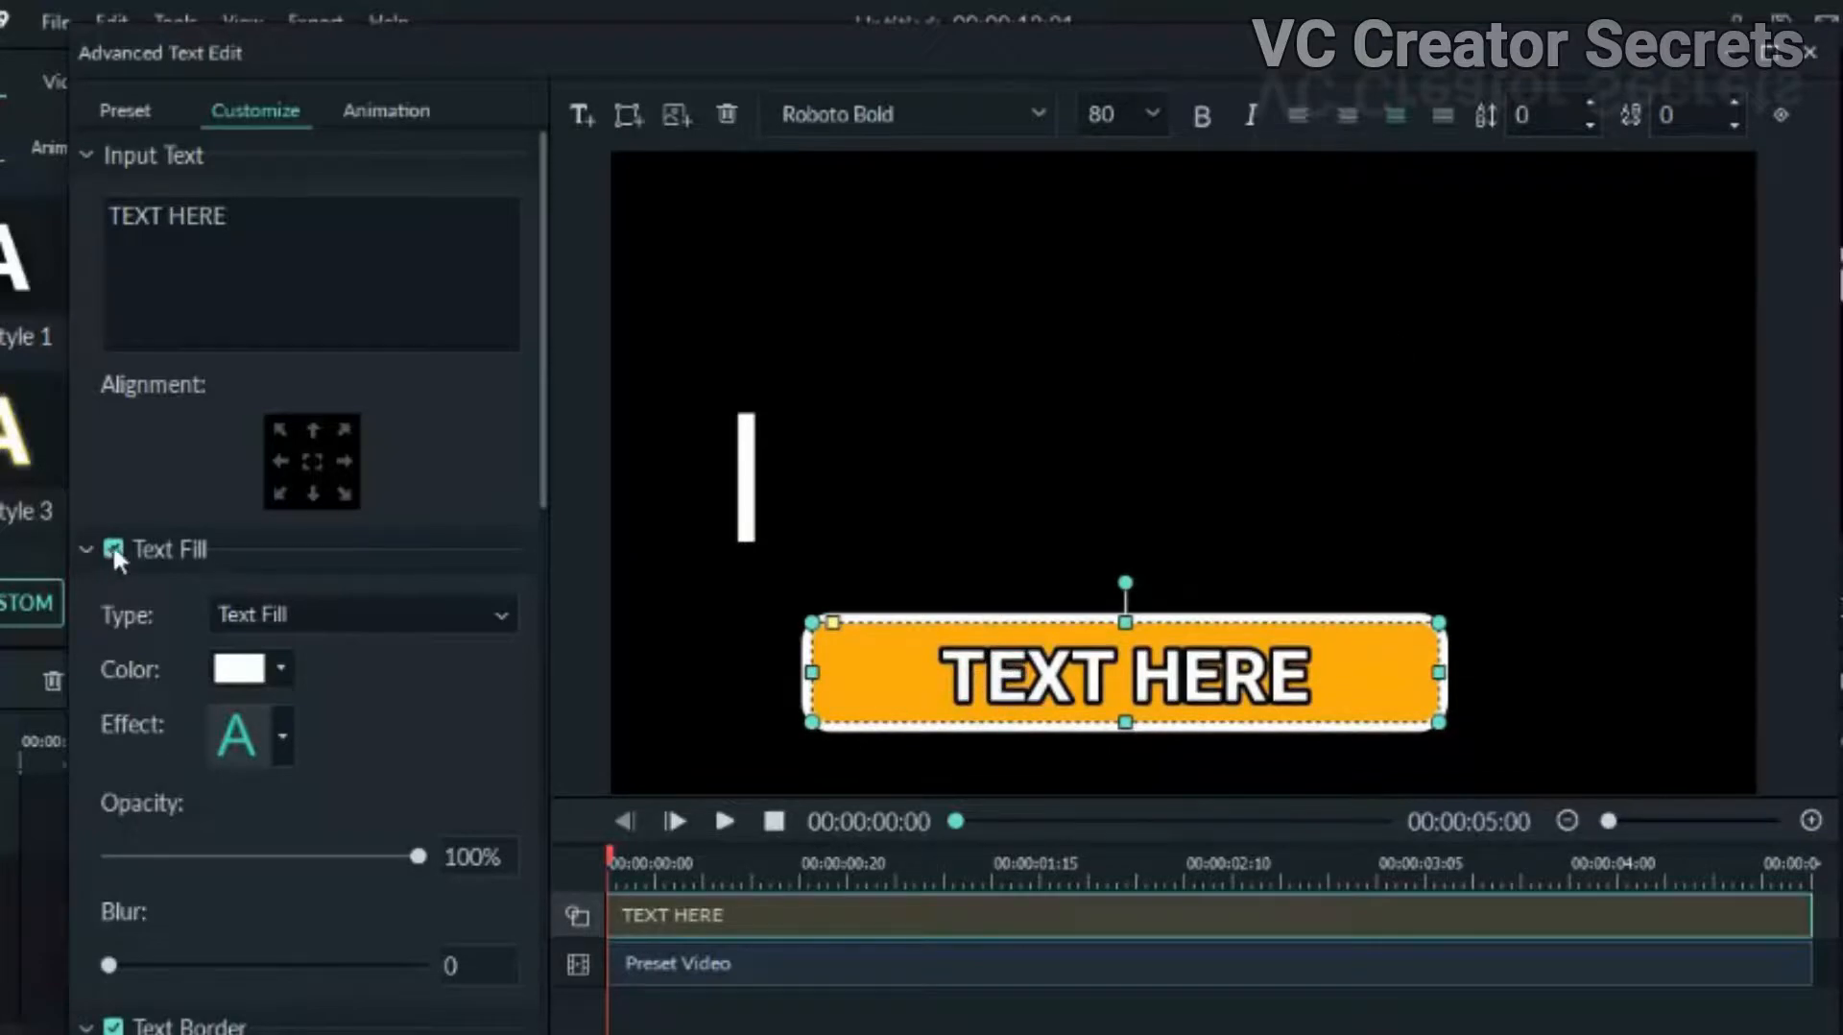
Step: Turn off the text fill, text border and text shadow so the orange bar carries no text
scroll(233, 432, "down", 1)
left_click(111, 486)
scroll(144, 893, "down", 1)
left_click(113, 896)
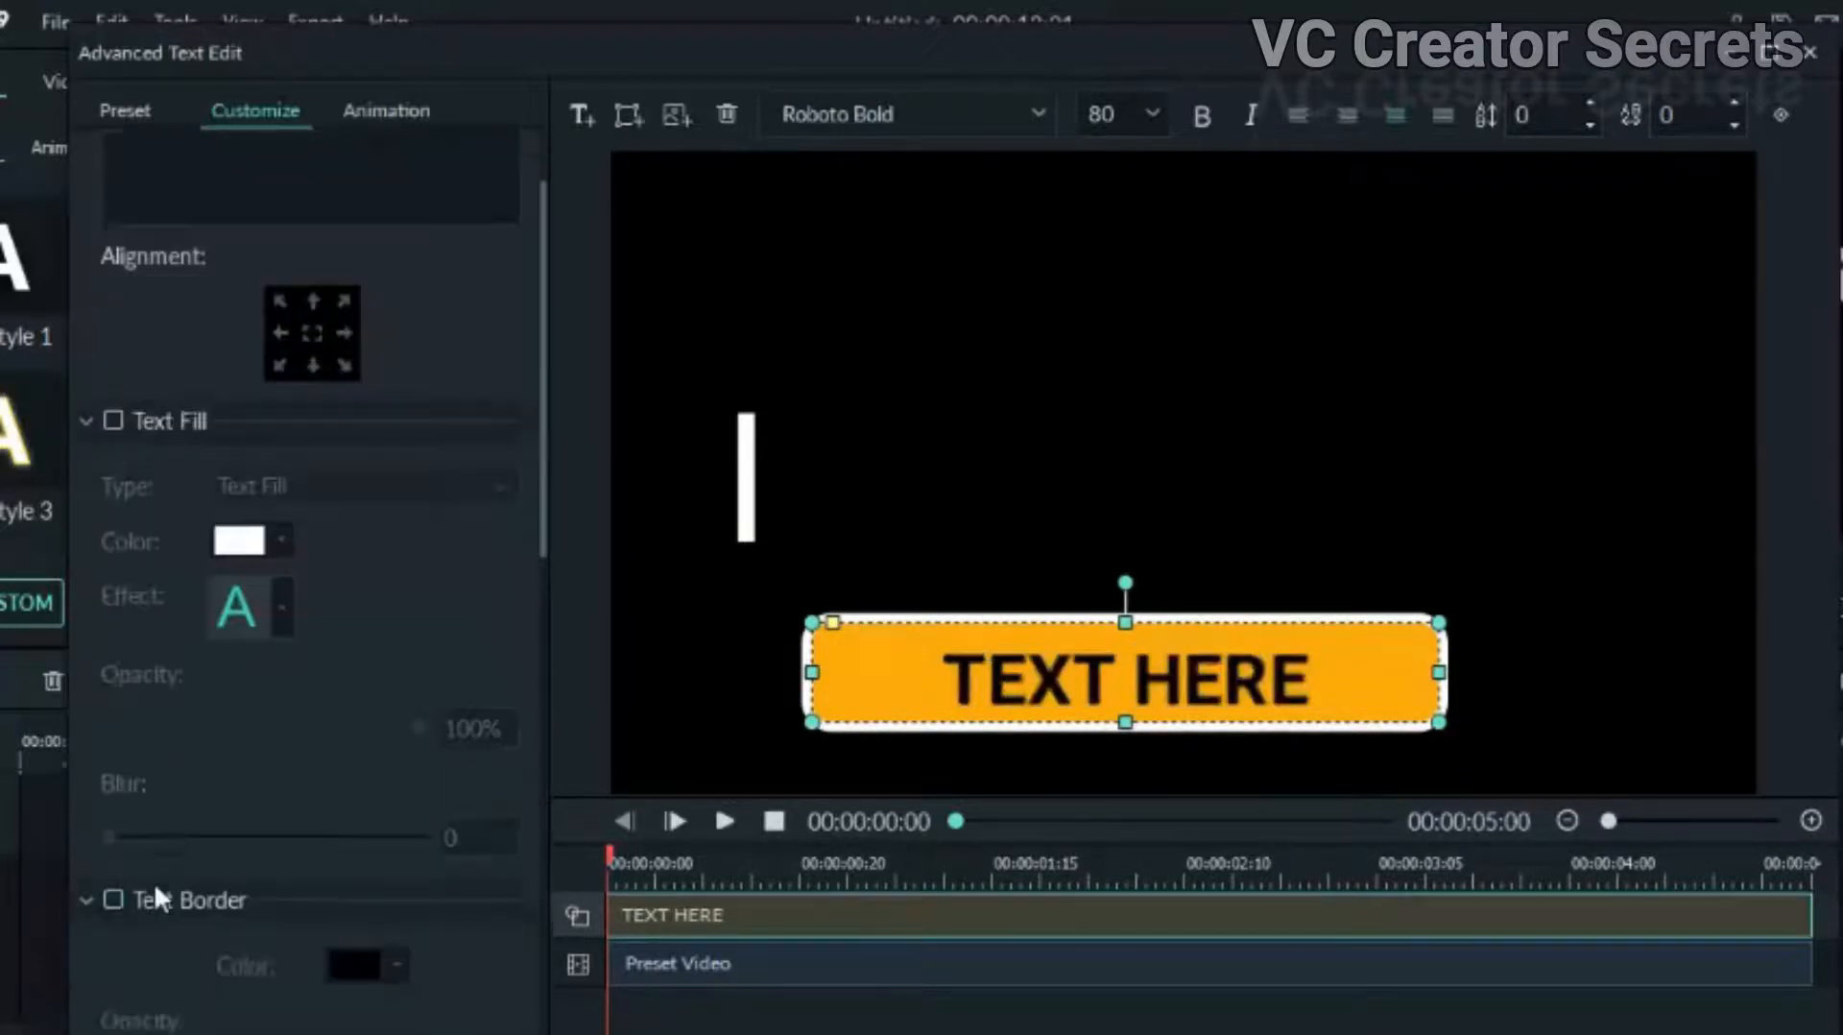
scroll(144, 892, "down", 1)
left_click(113, 936)
Step: Move the orange bar closer to the frame's lower edge, shorten it slightly and recentre it
left_click_drag(1016, 662, 1016, 700)
left_click_drag(1439, 711, 1396, 715)
left_click_drag(1051, 711, 1072, 711)
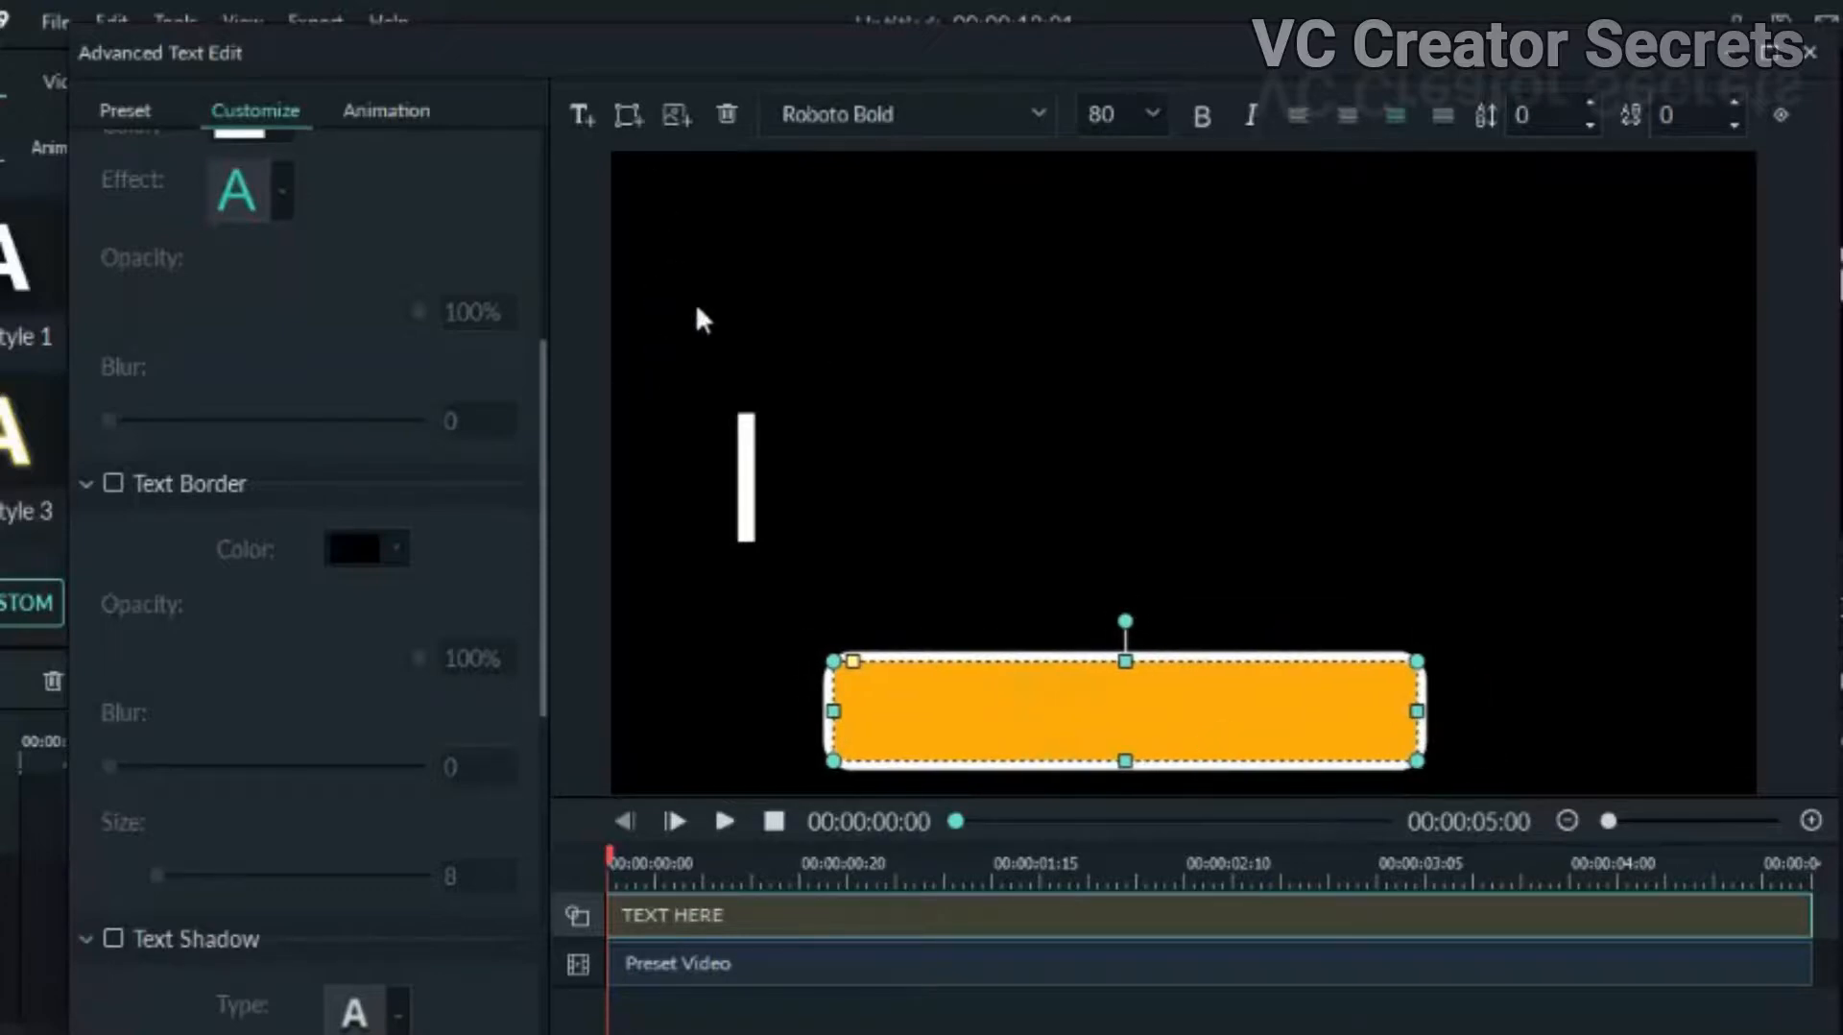
Step: Insert the ANIMAL FACTS DOSE LOGO_PNG2.png image, shrink it and place it over the left end of the orange bar
left_click(674, 112)
left_click(860, 781)
left_click_drag(1508, 157, 1038, 581)
left_click_drag(971, 695, 828, 698)
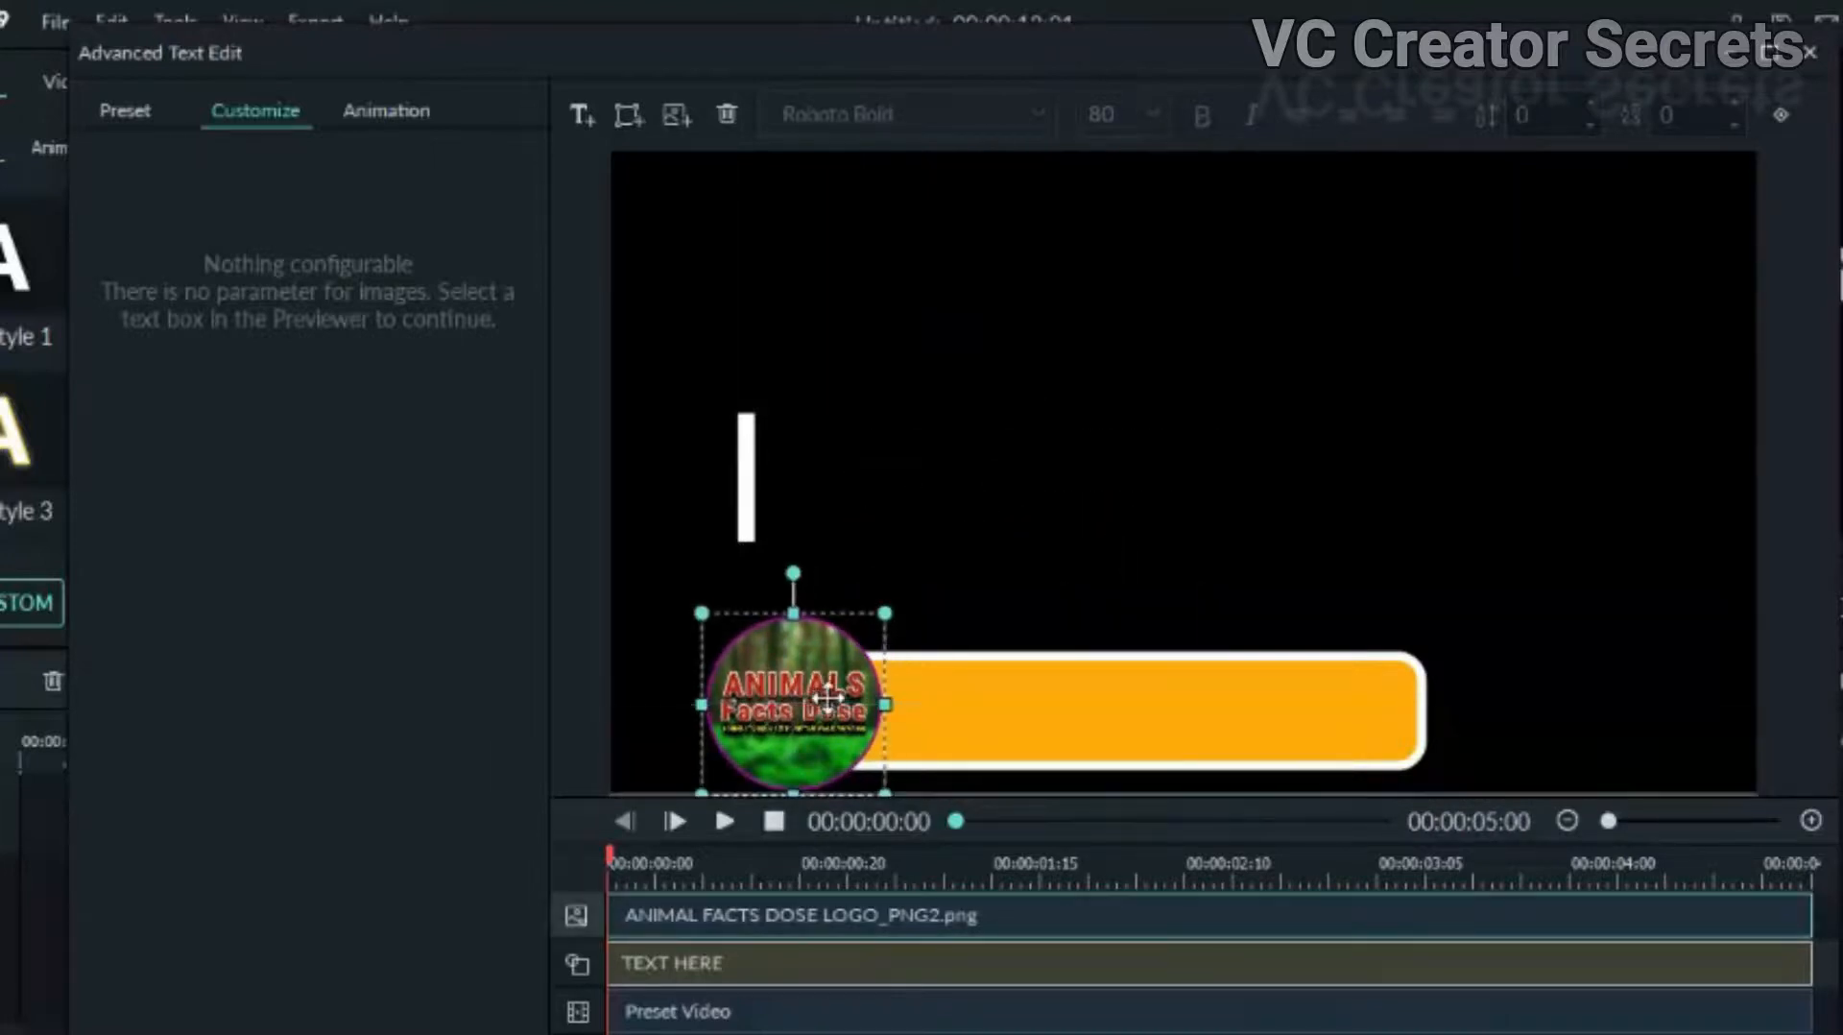
Step: Delete the preset's white vertical line from the title
left_click(1098, 515)
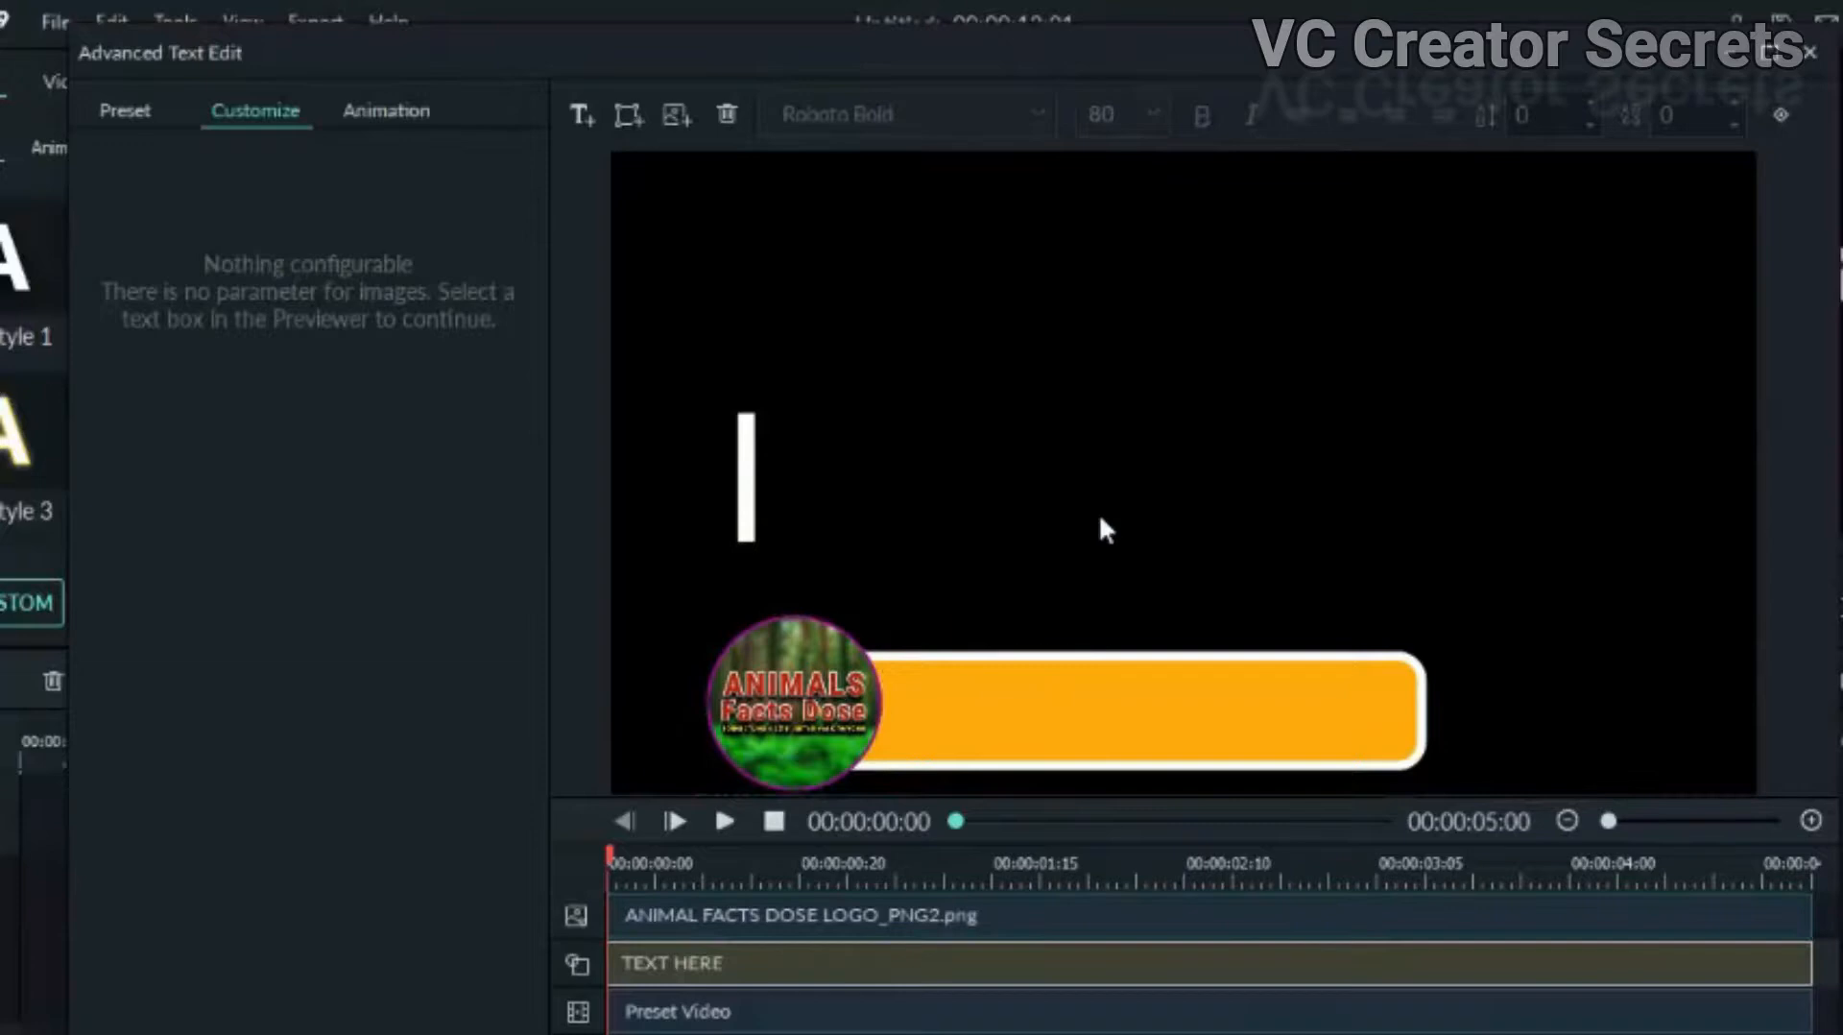
left_click(745, 499)
left_click(727, 114)
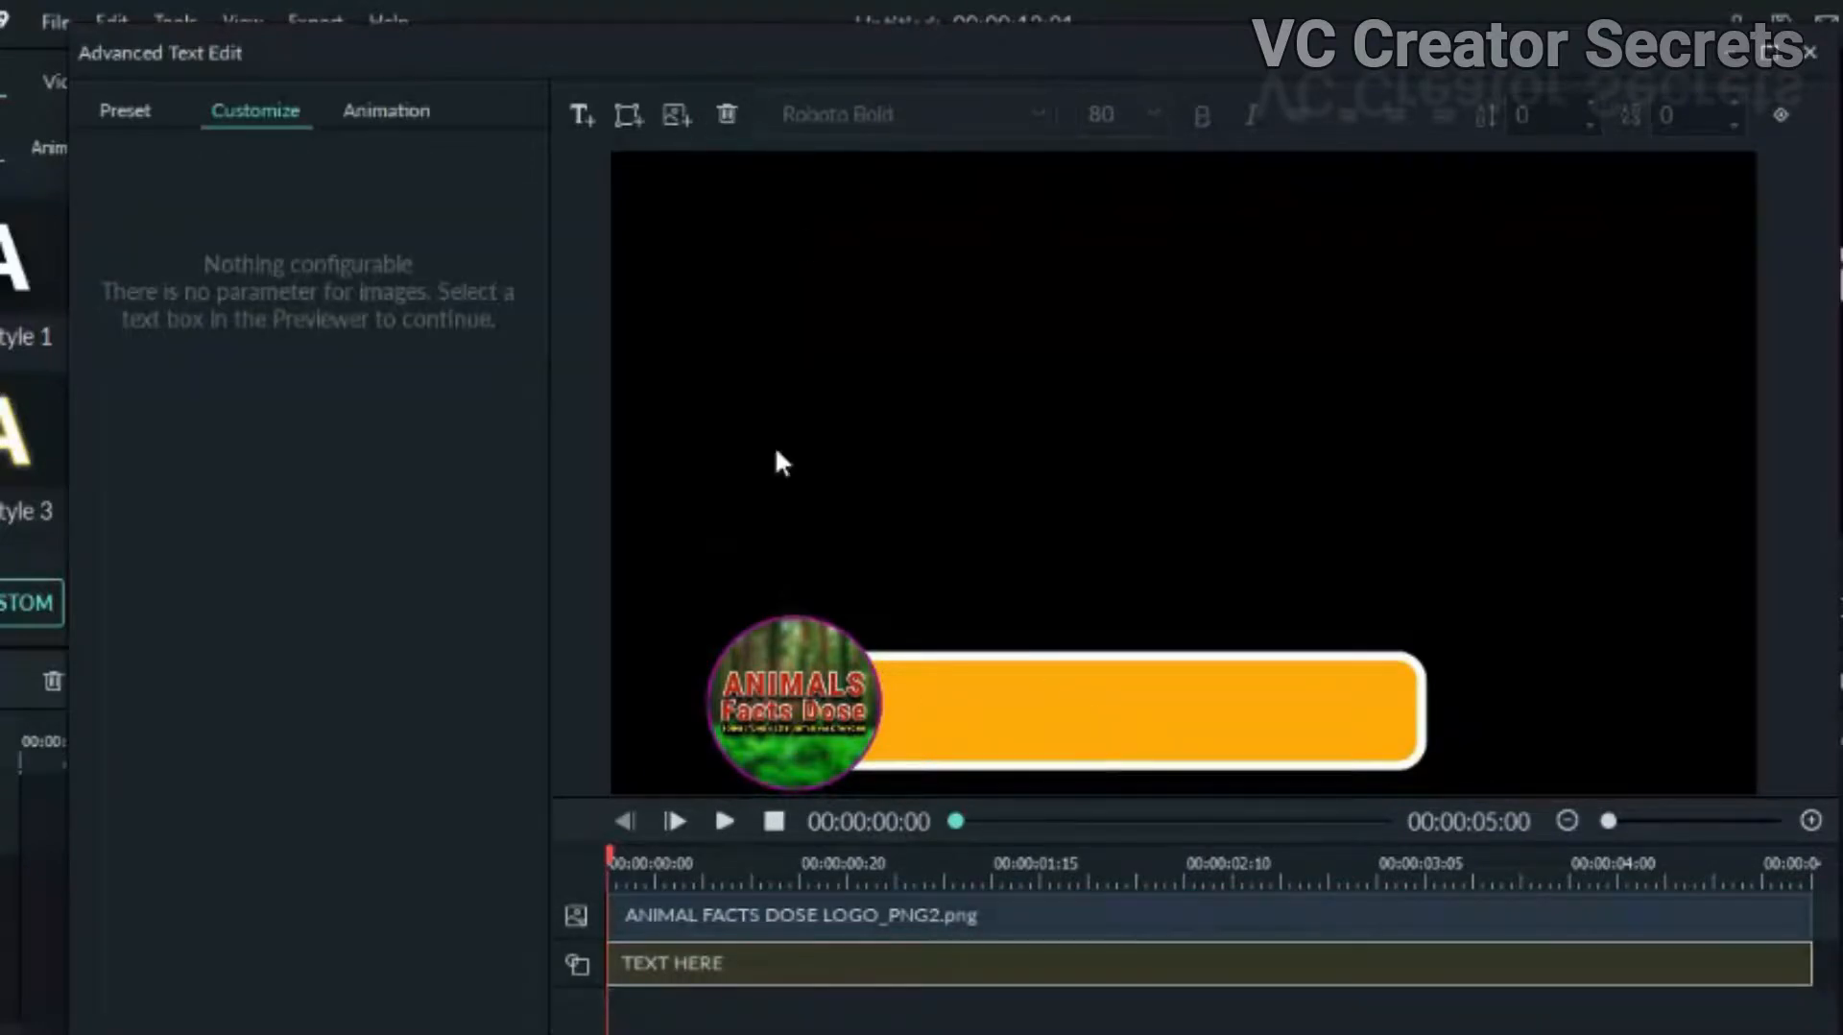
Step: Add a text box reading ANIMALS FACTS DOSE
left_click(580, 113)
left_click(1200, 473)
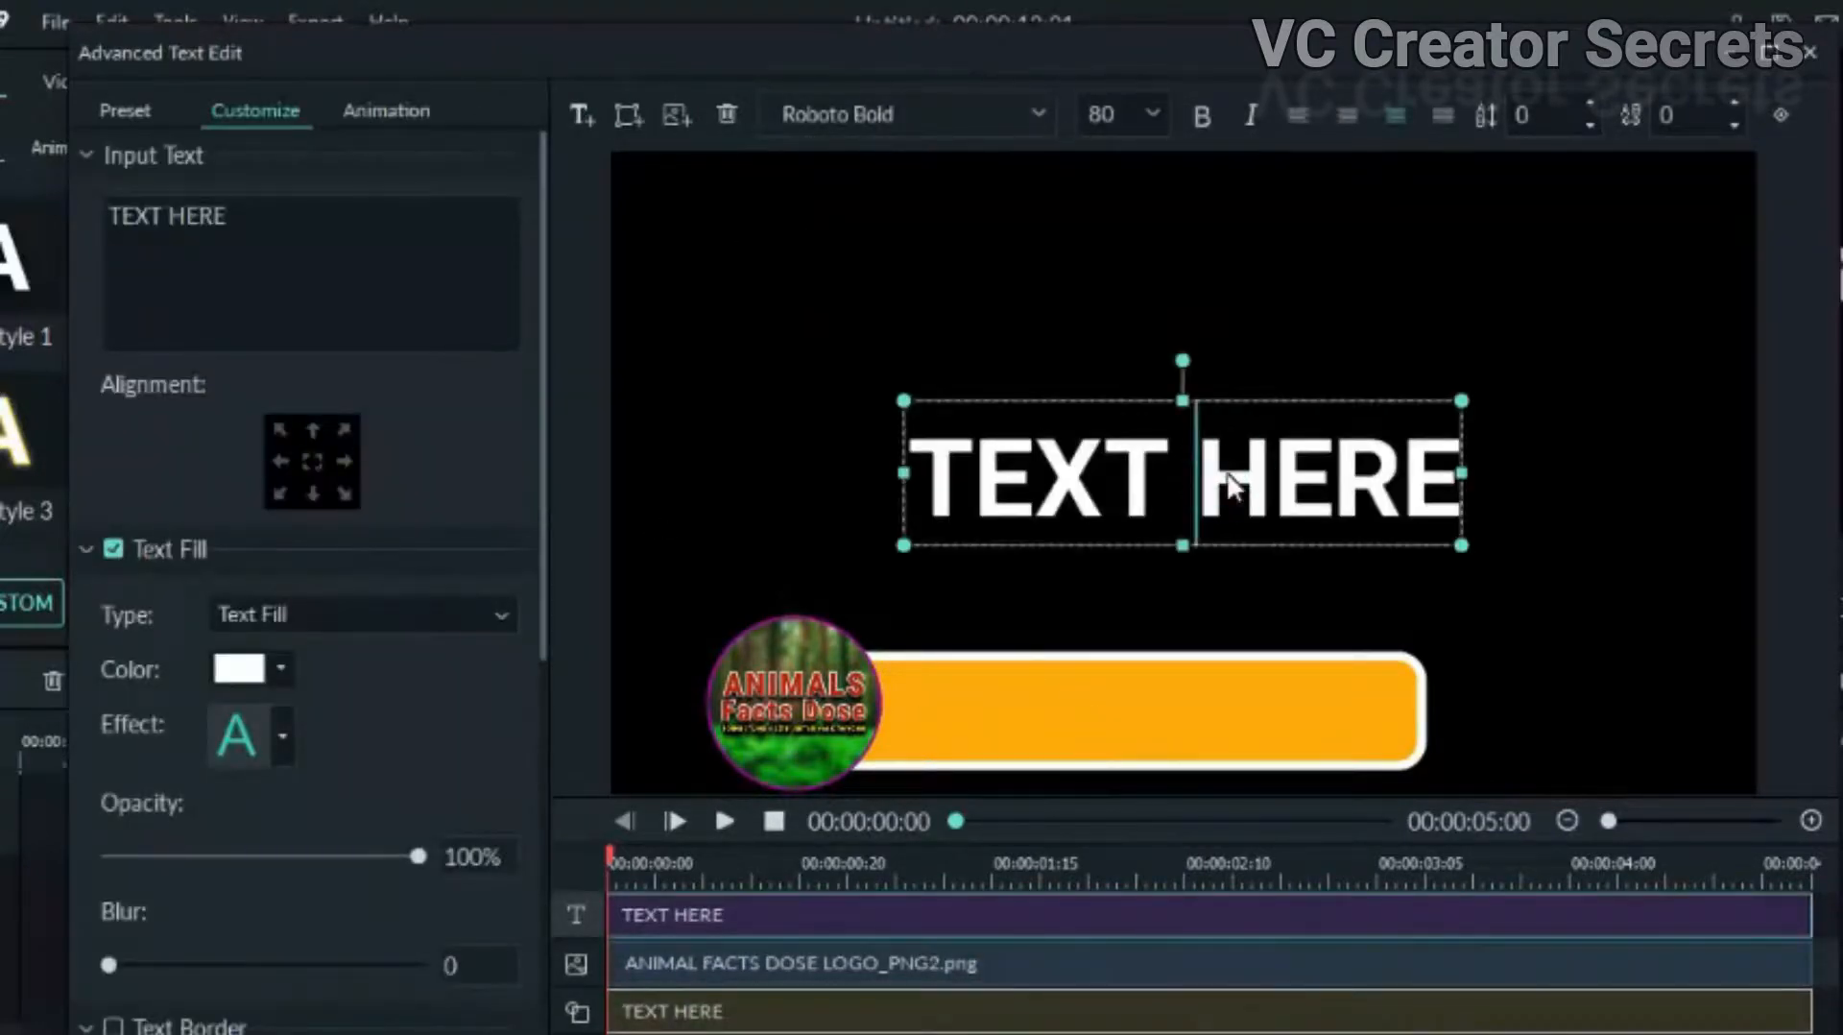
key("ctrl+a")
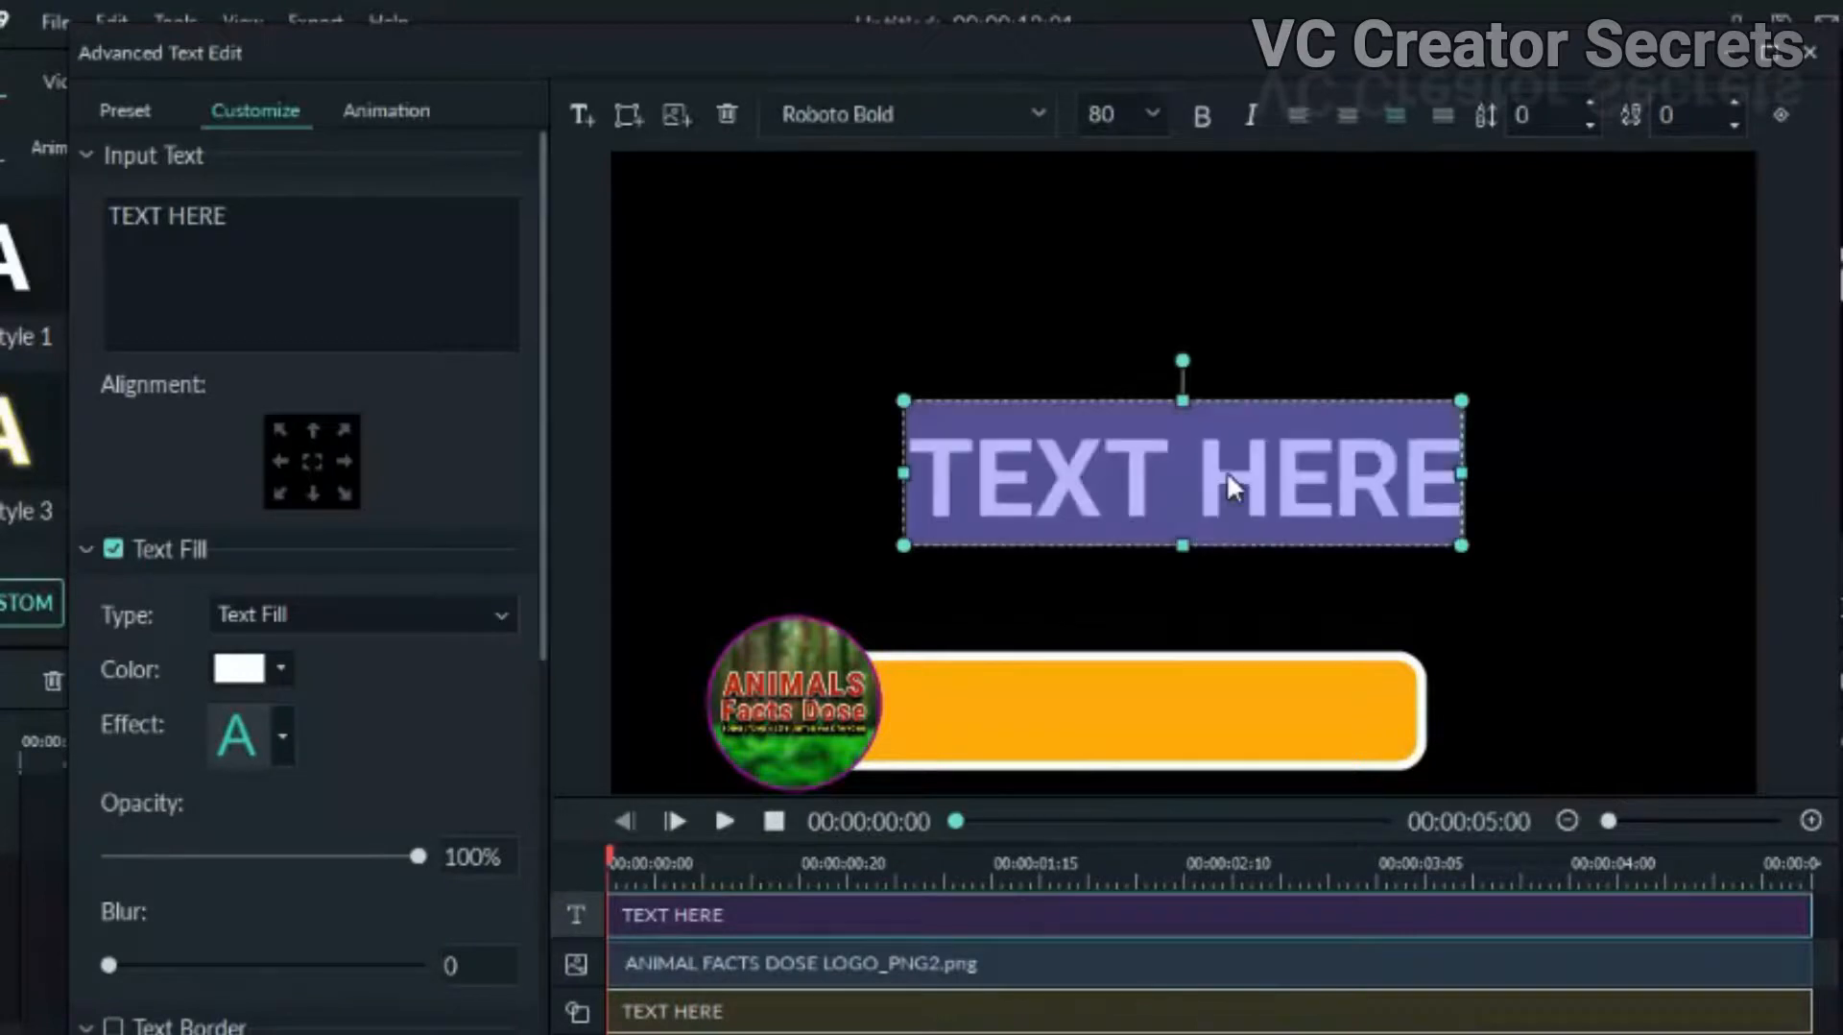
type("ANIMAL")
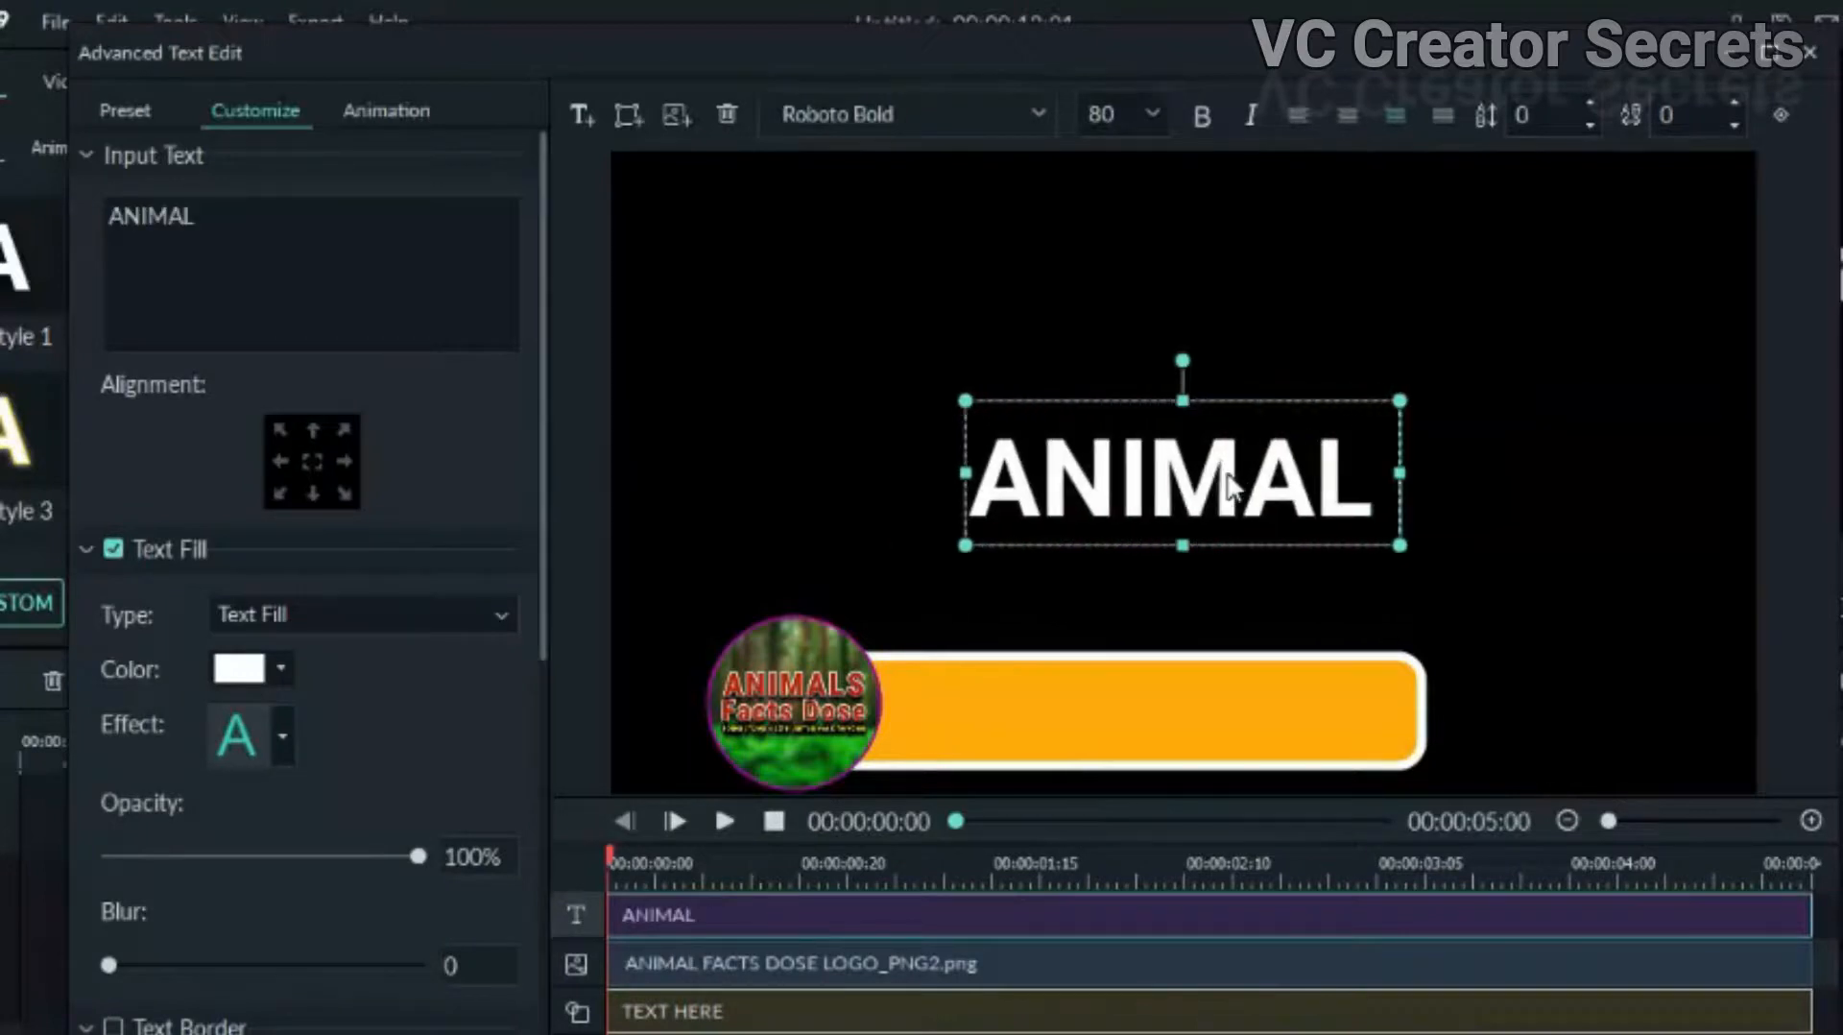
type("S FACTS DOSE")
Step: Shrink the ANIMALS FACTS DOSE text, move it onto the orange bar and resize it to fill the space beside the logo
left_click_drag(612, 544, 1337, 453)
left_click_drag(1596, 423, 1174, 707)
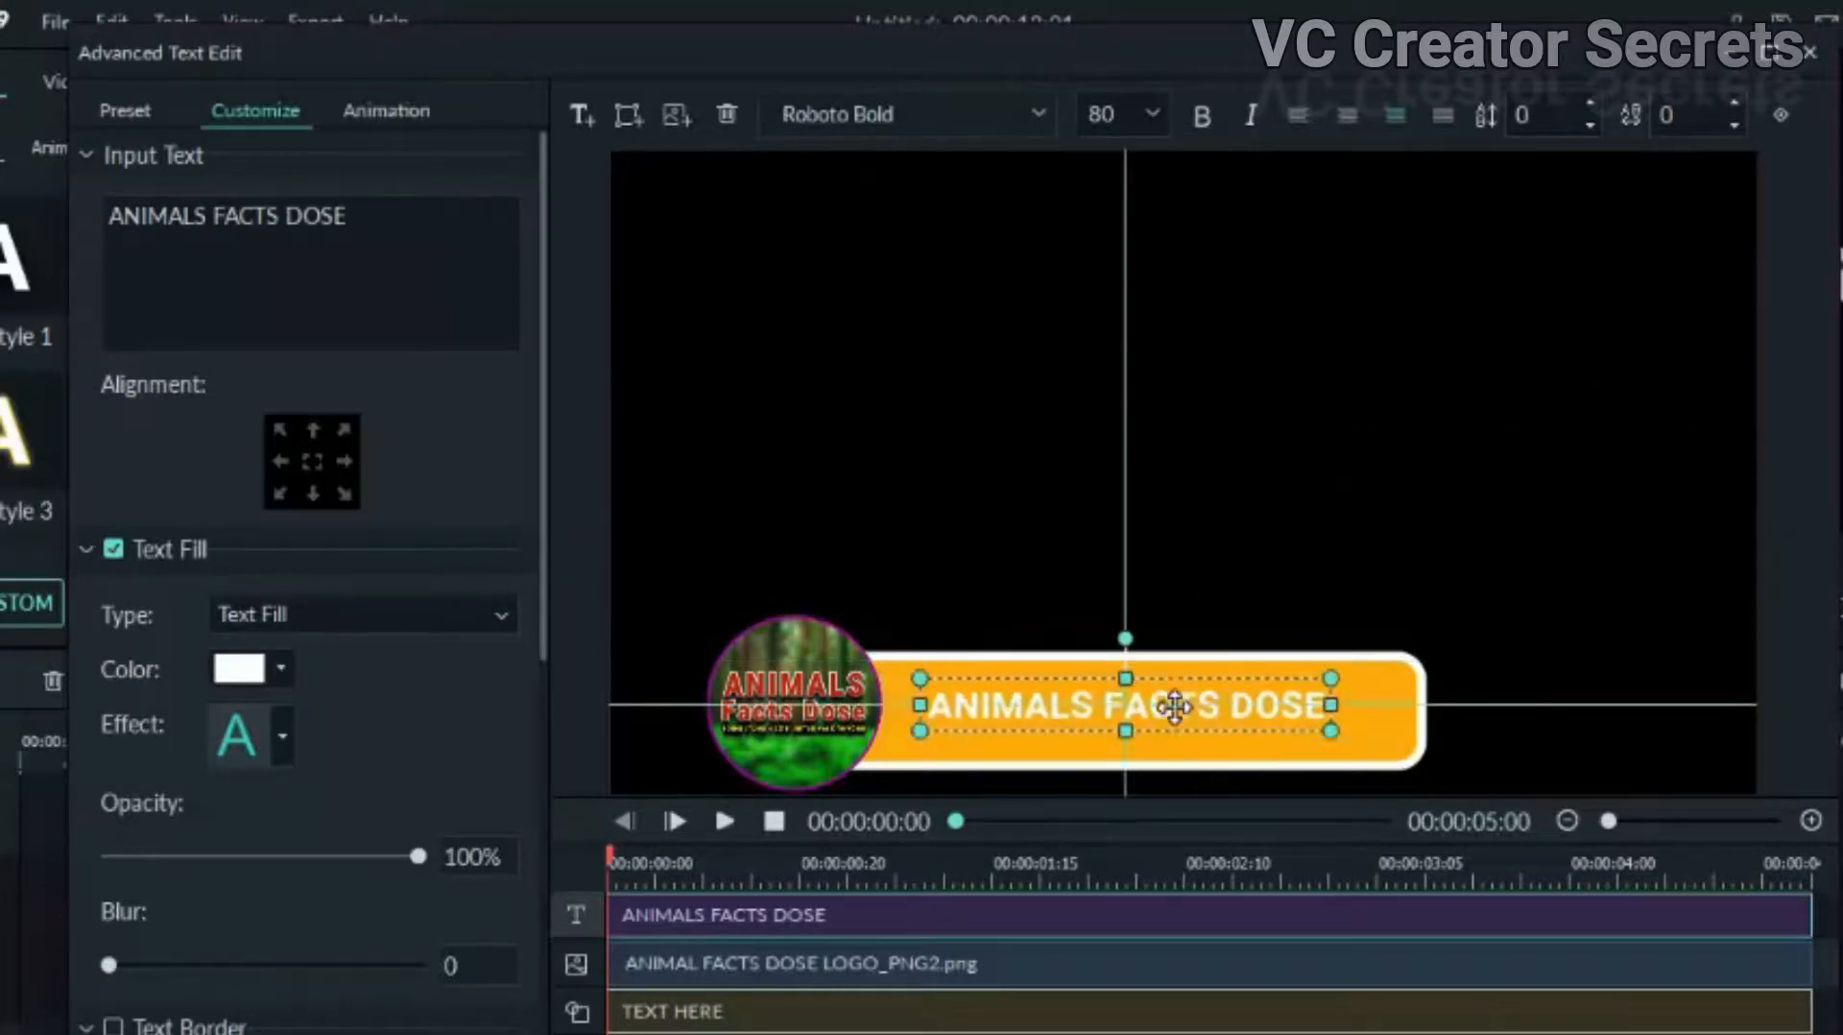
left_click_drag(1330, 730, 1296, 734)
left_click_drag(917, 677, 890, 674)
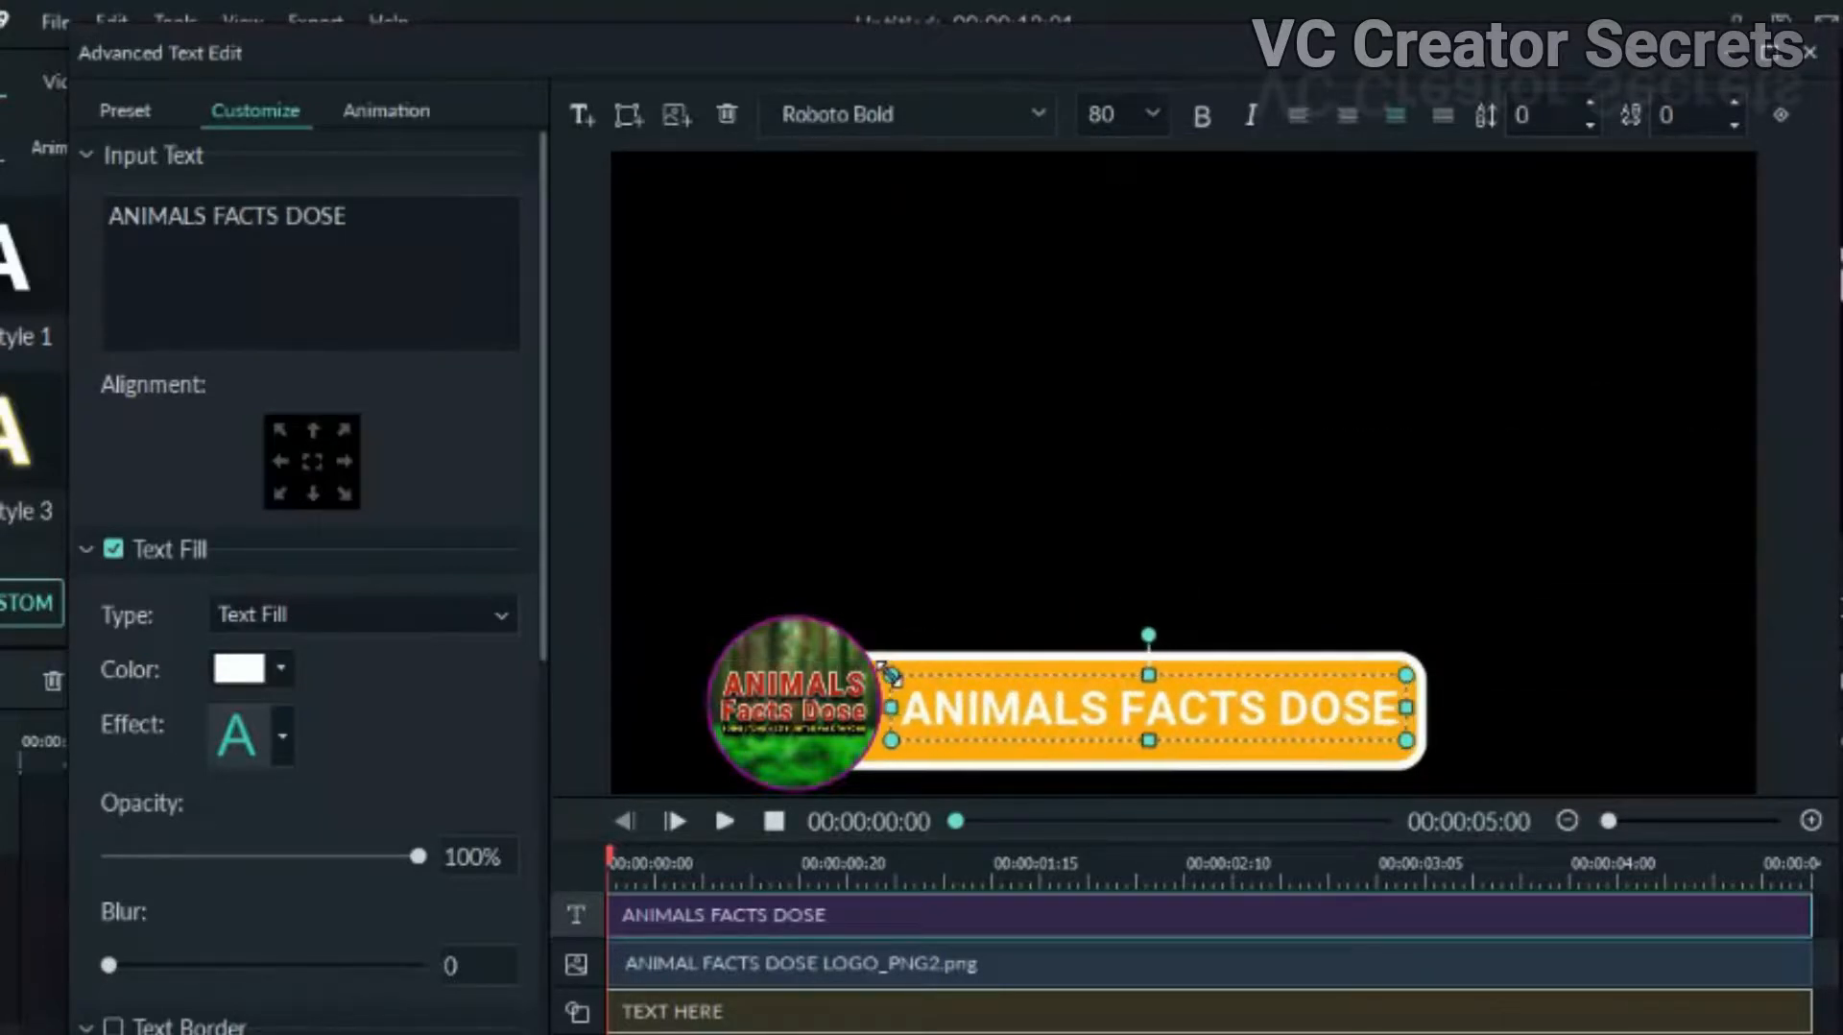
Step: Turn on a black text border for ANIMALS FACTS DOSE and adjust the text's position on the orange bar
scroll(205, 896, "down", 5)
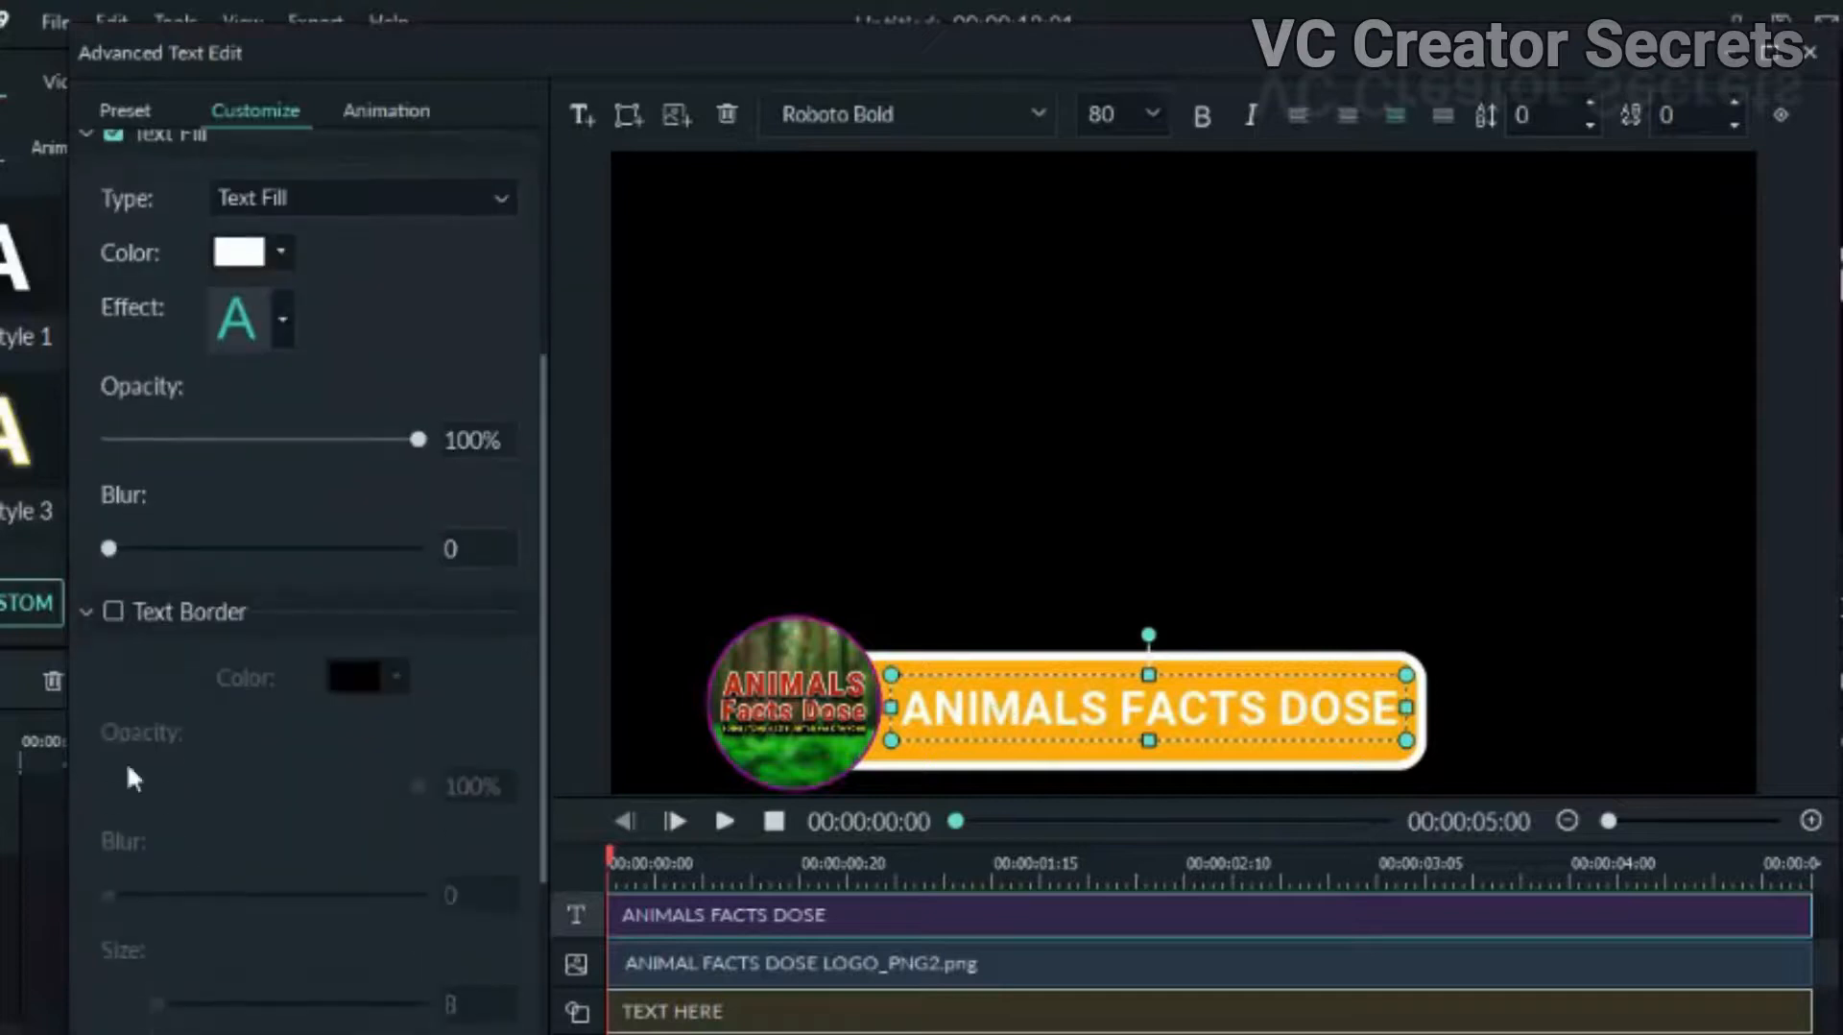
left_click(114, 610)
mouse_move(1014, 701)
left_mouse_down()
mouse_move(1014, 732)
mouse_move(1014, 700)
left_mouse_up()
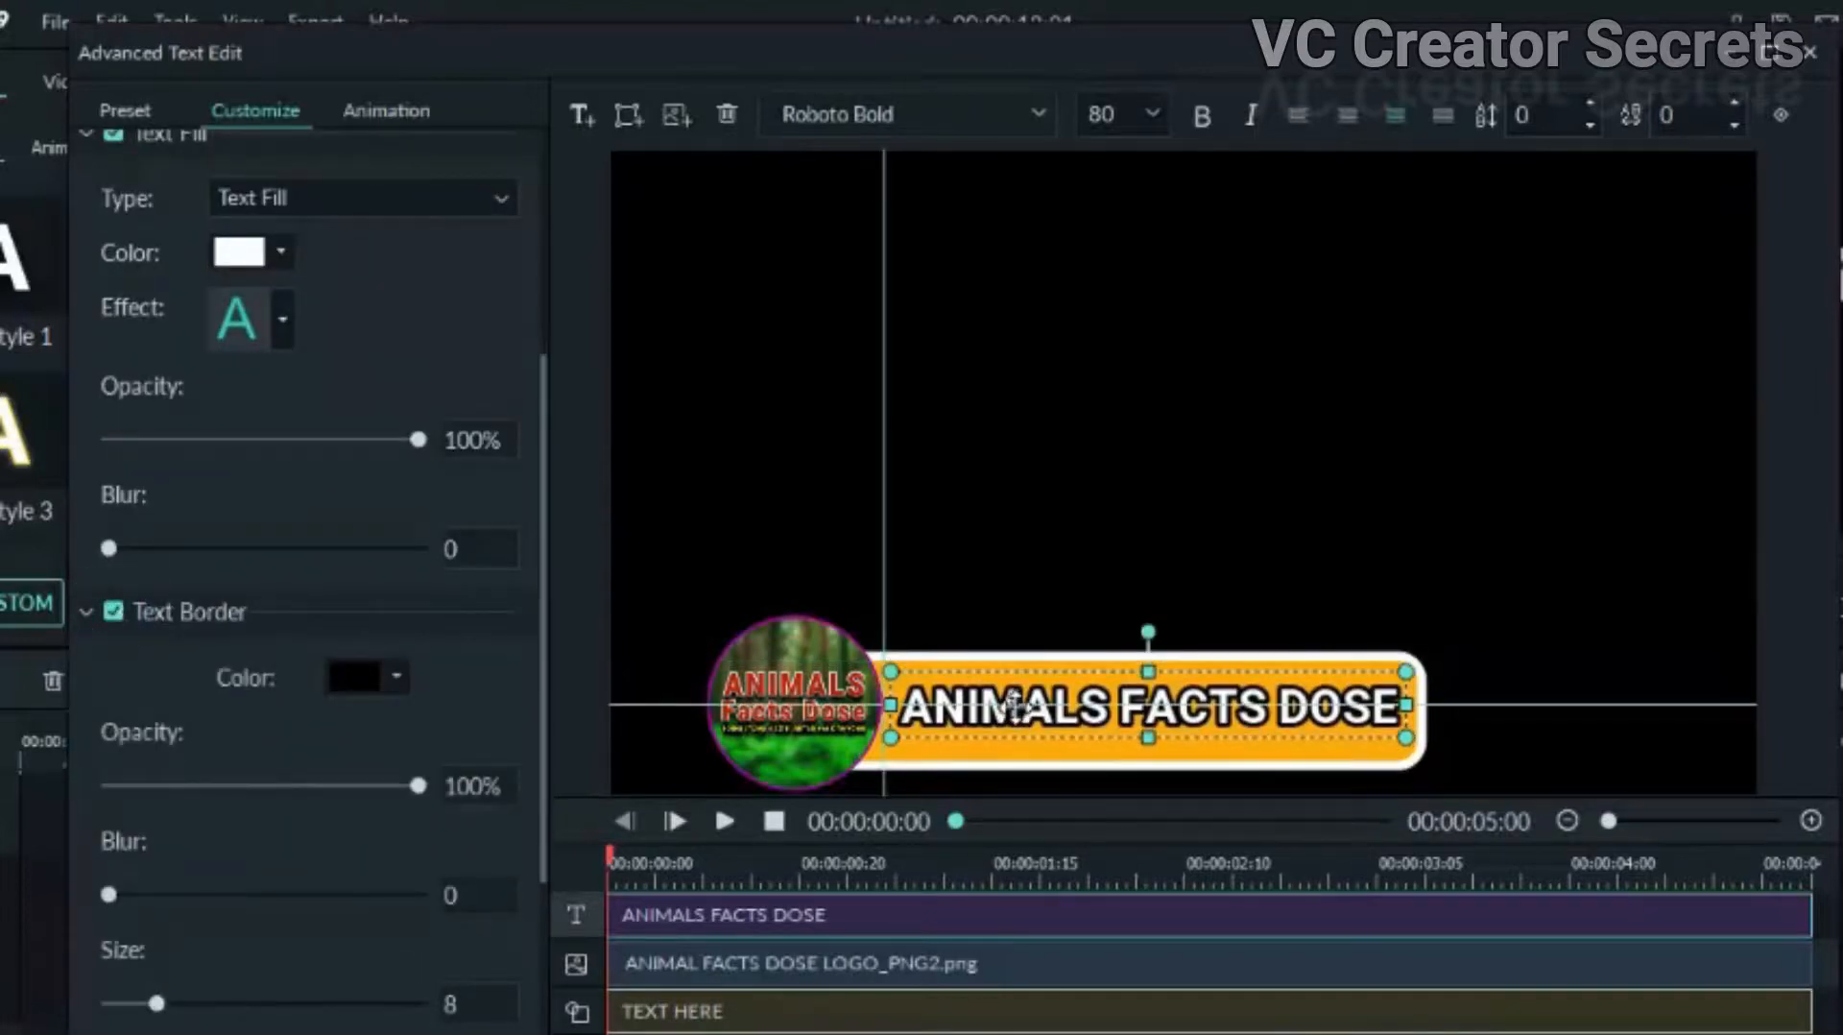
left_click(1135, 625)
left_click(1267, 689)
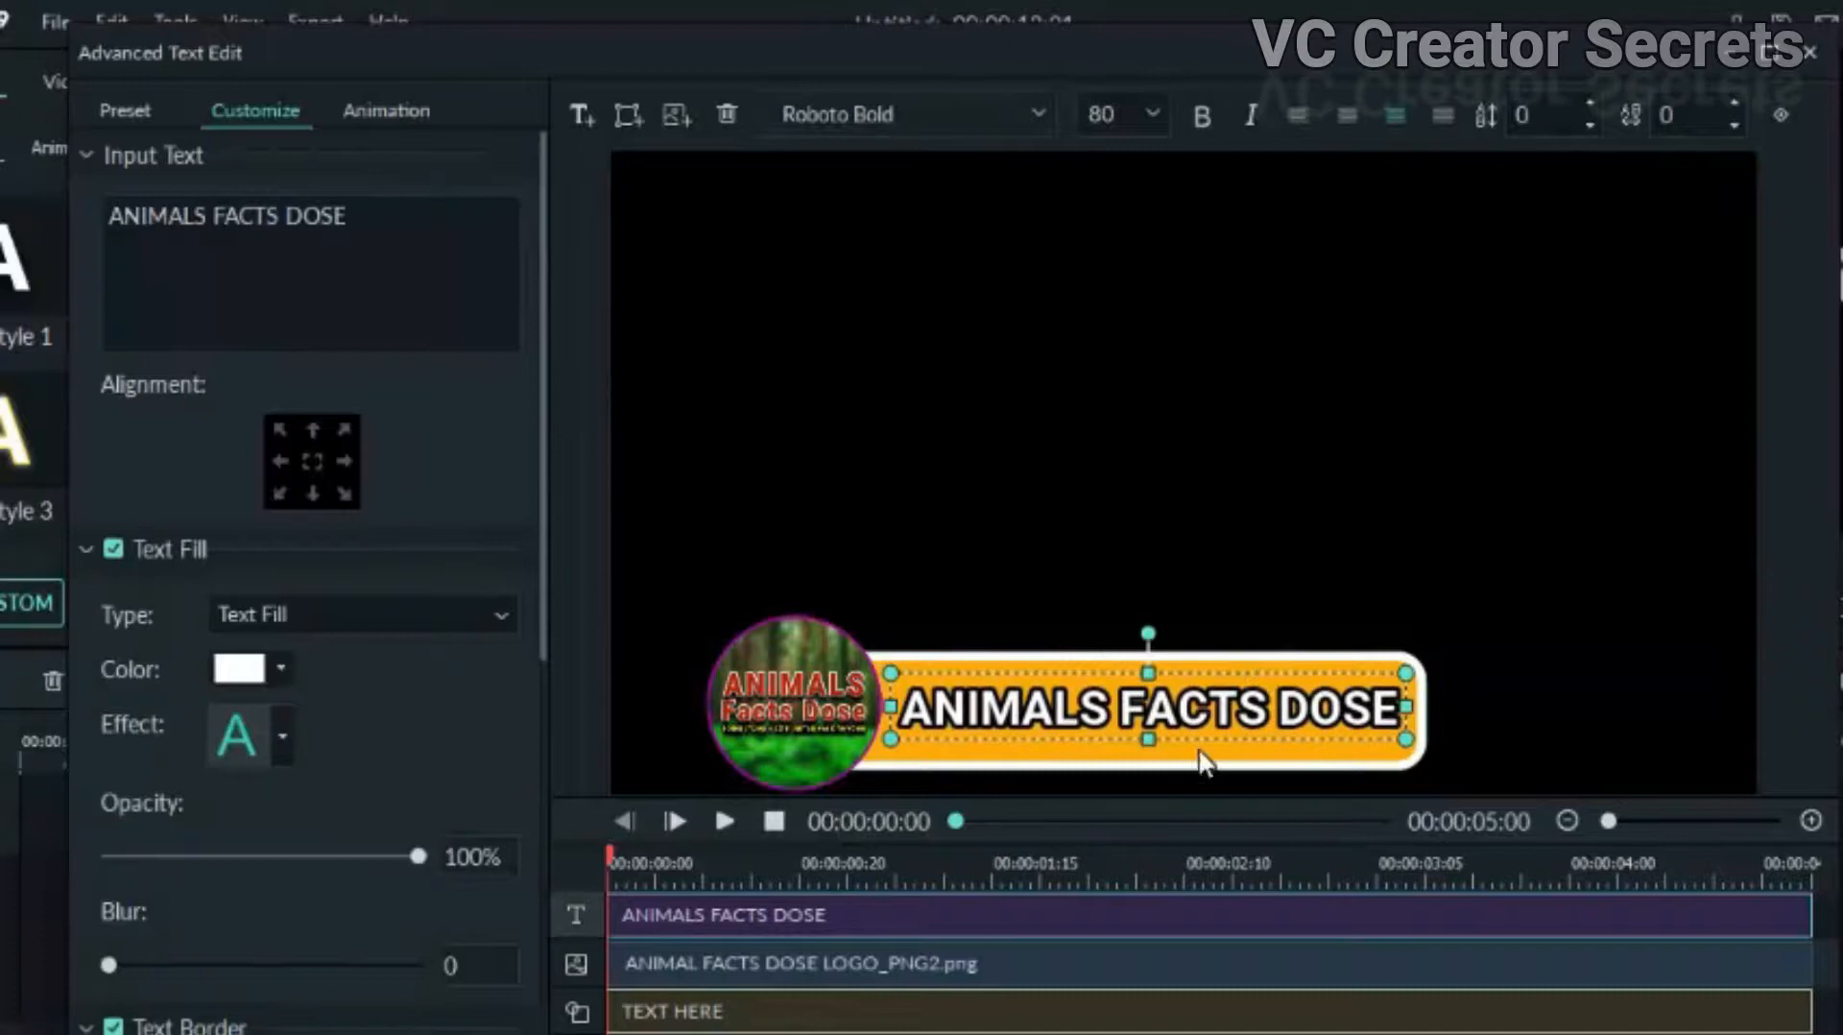
Step: Reduce the orange bar's height by raising its lower edge, and select its TEXT HERE layer
left_click(1121, 743)
left_click(1401, 569)
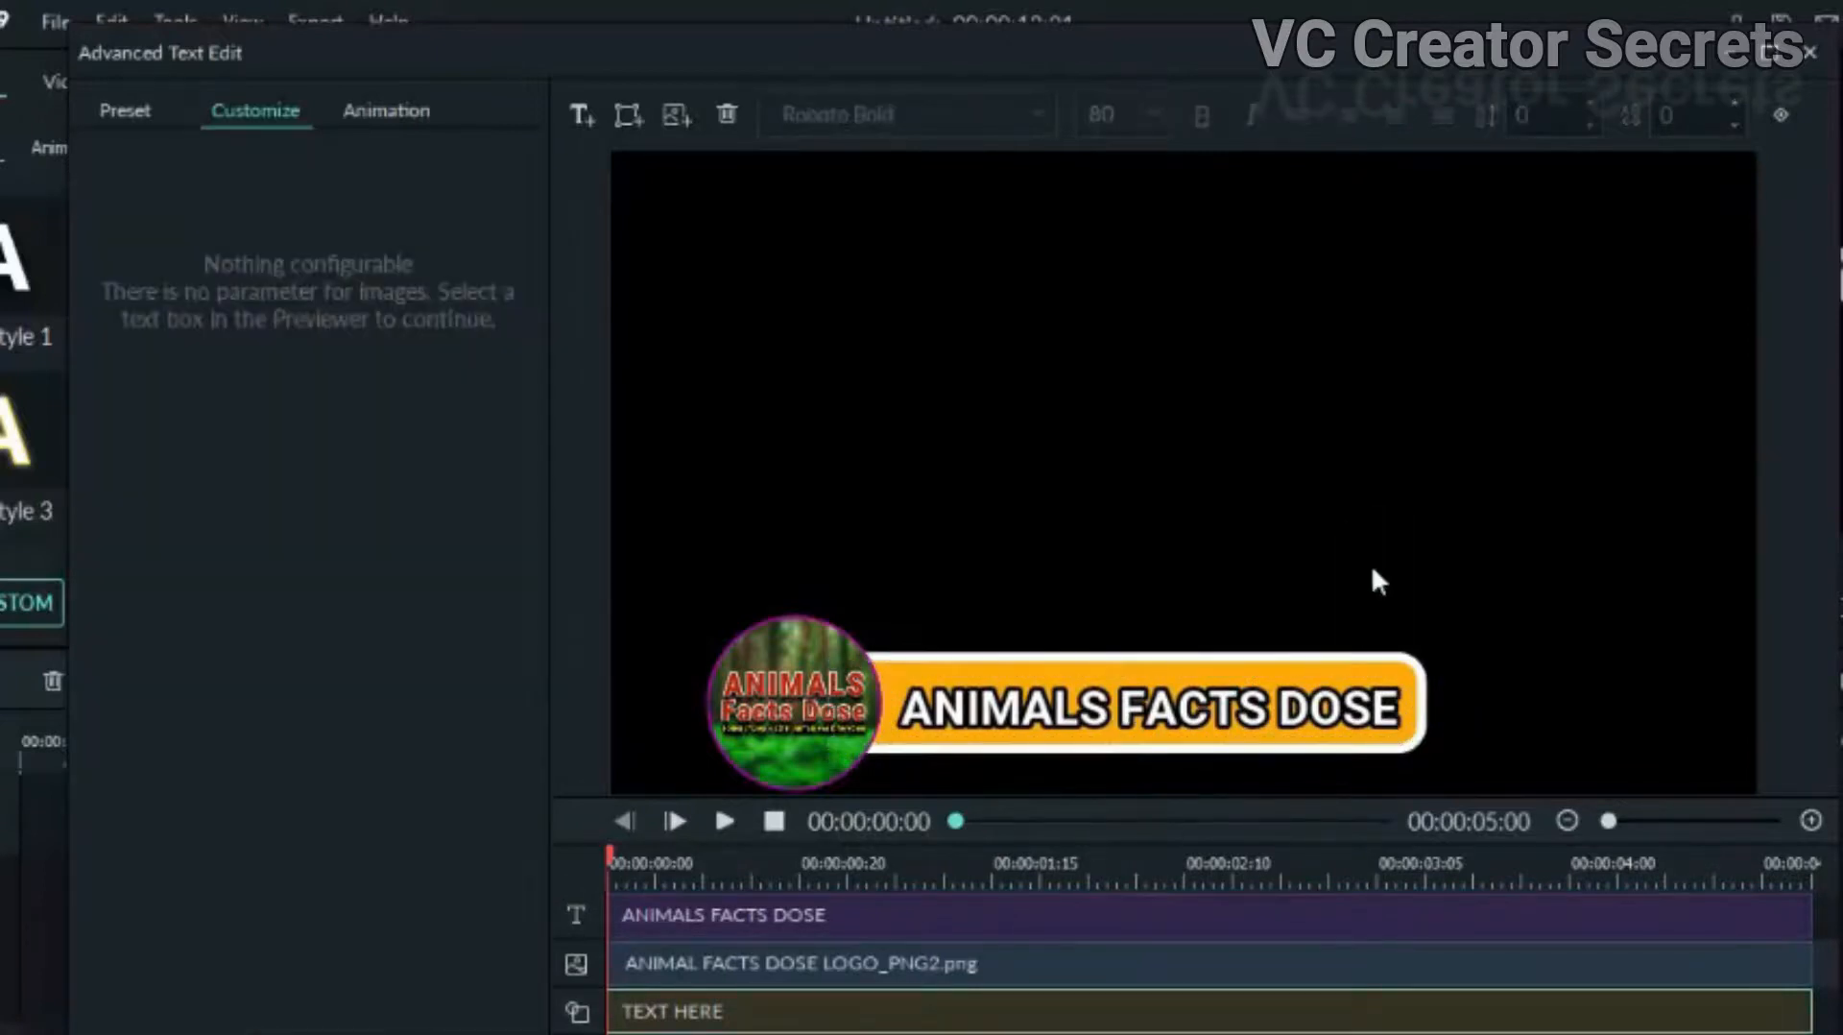
left_click(973, 1012)
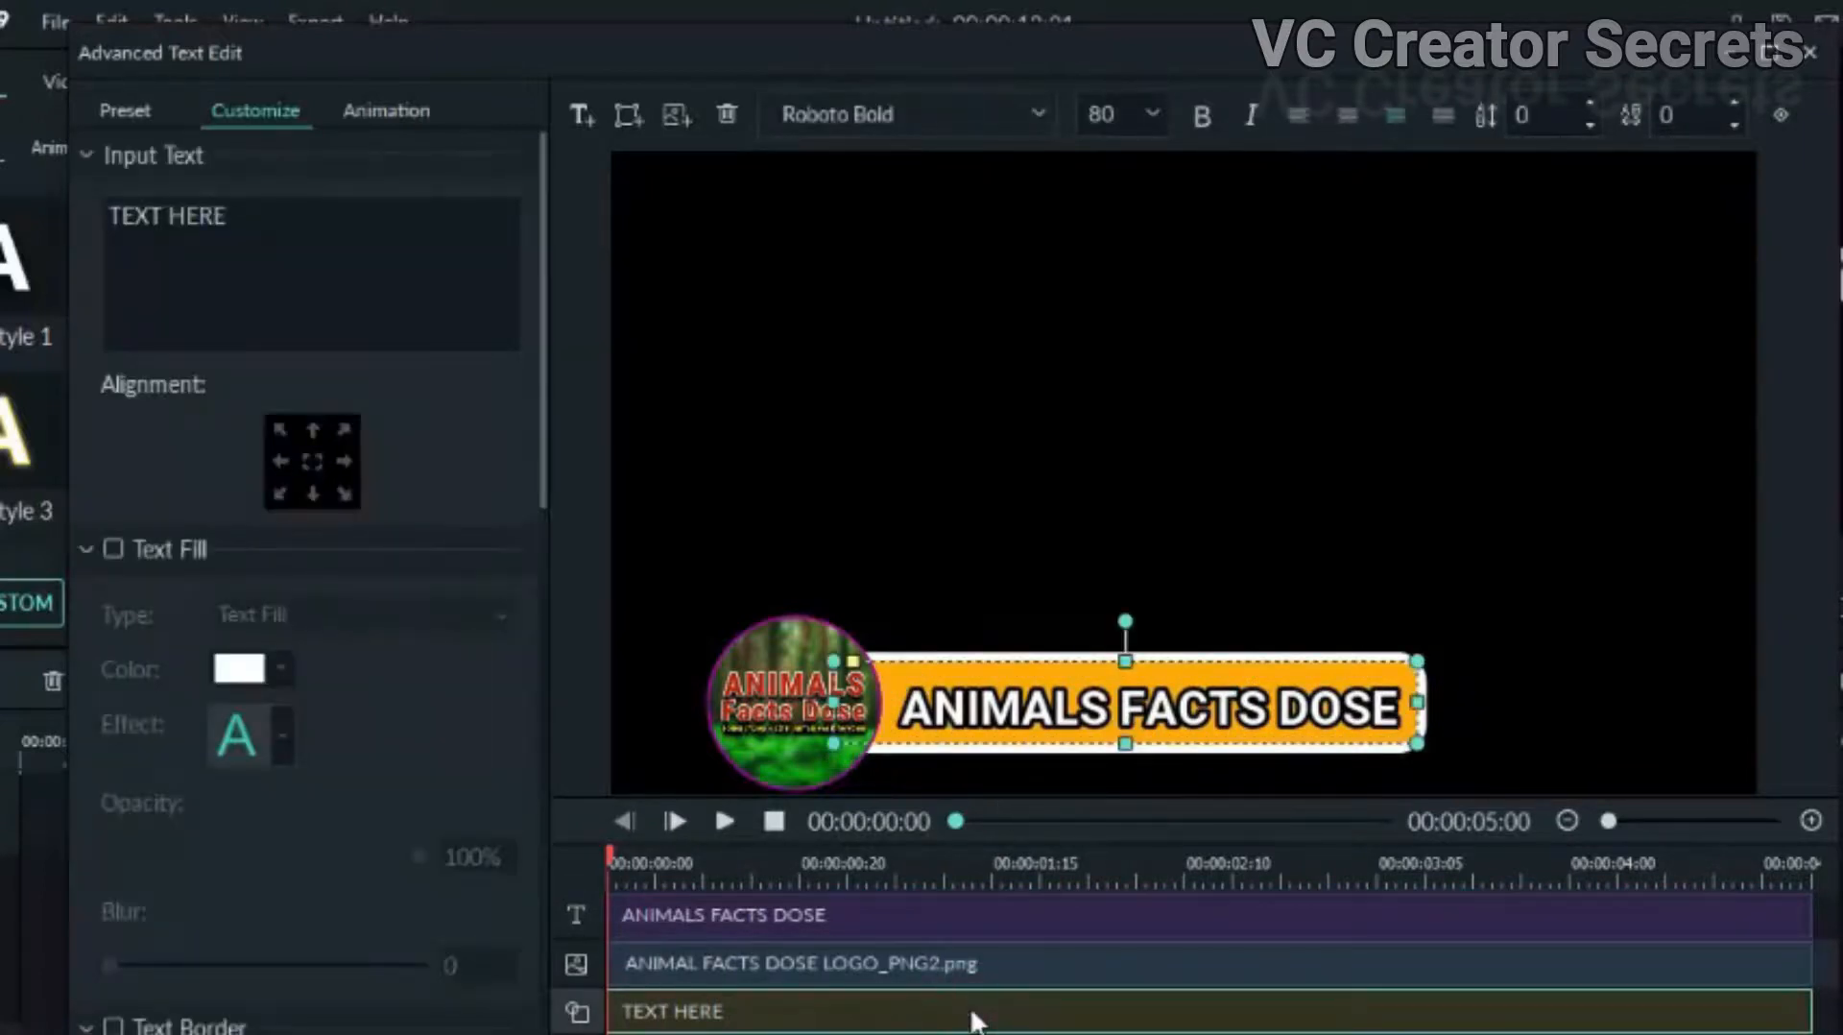
Step: Try the To the Left 1 and To the Right 1 animations on the orange bar
left_click(374, 113)
scroll(430, 668, "down", 10)
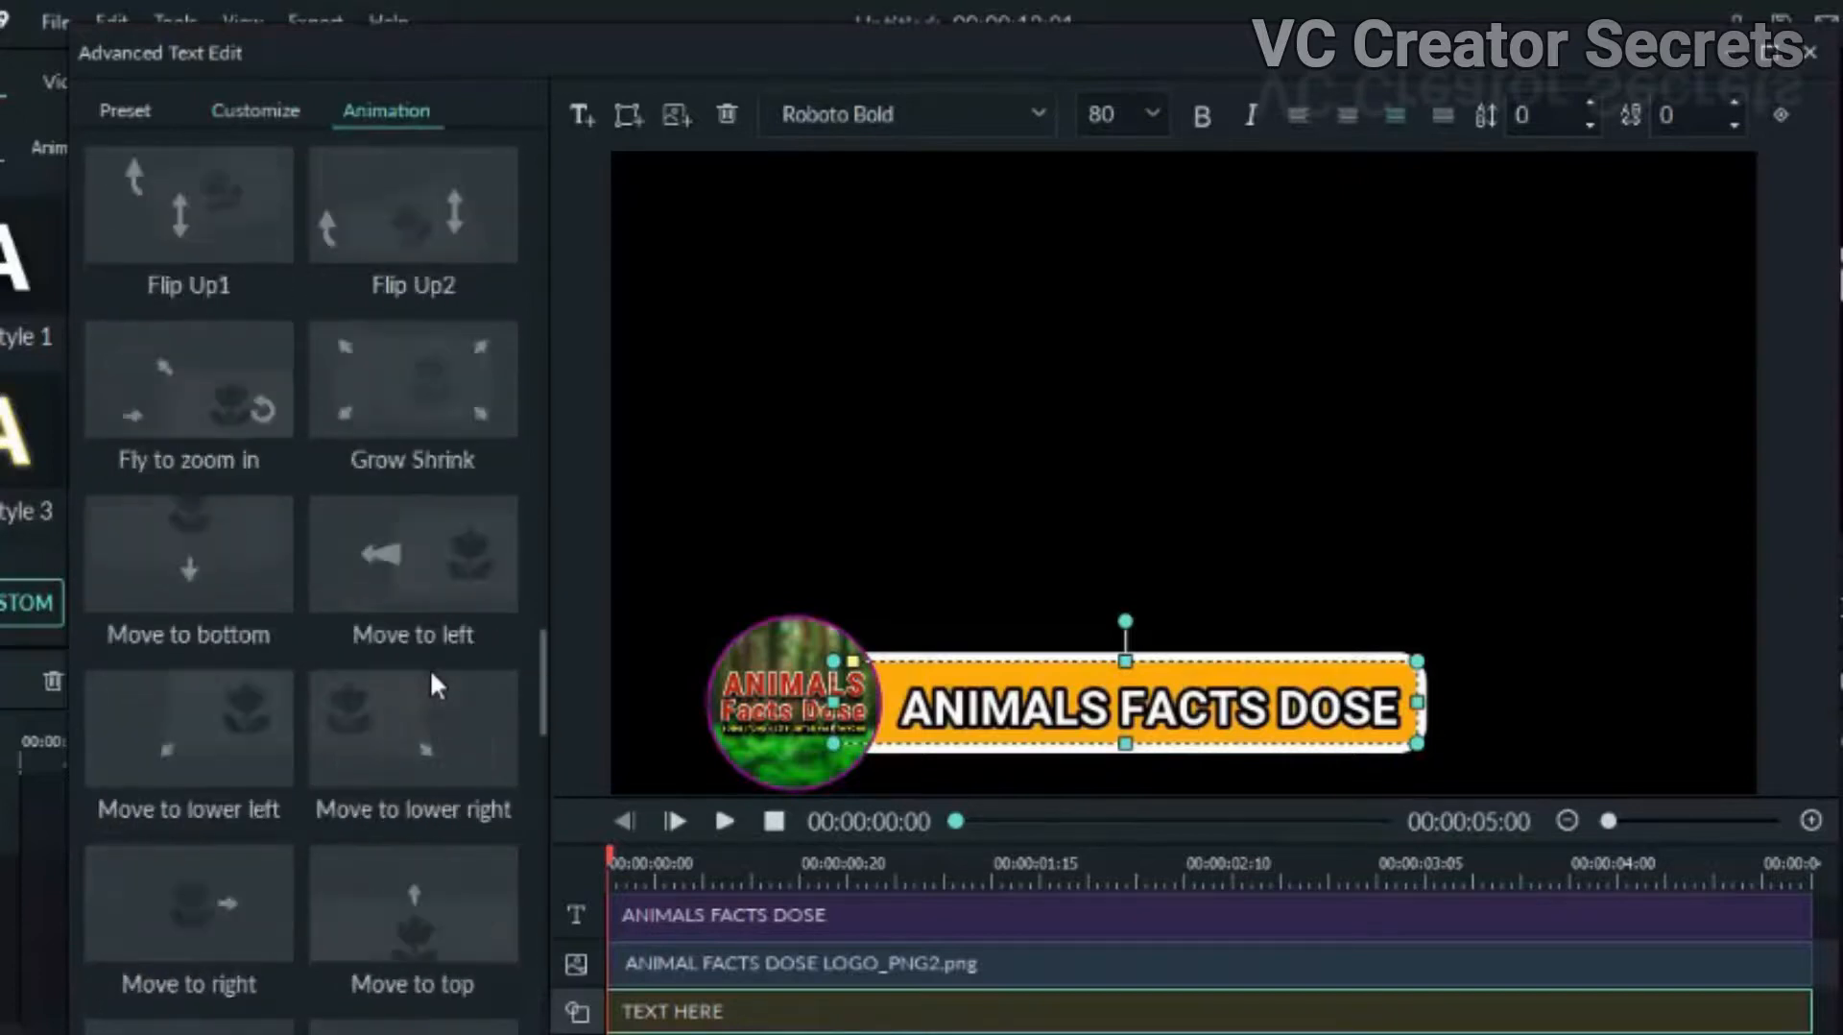
scroll(430, 670, "down", 5)
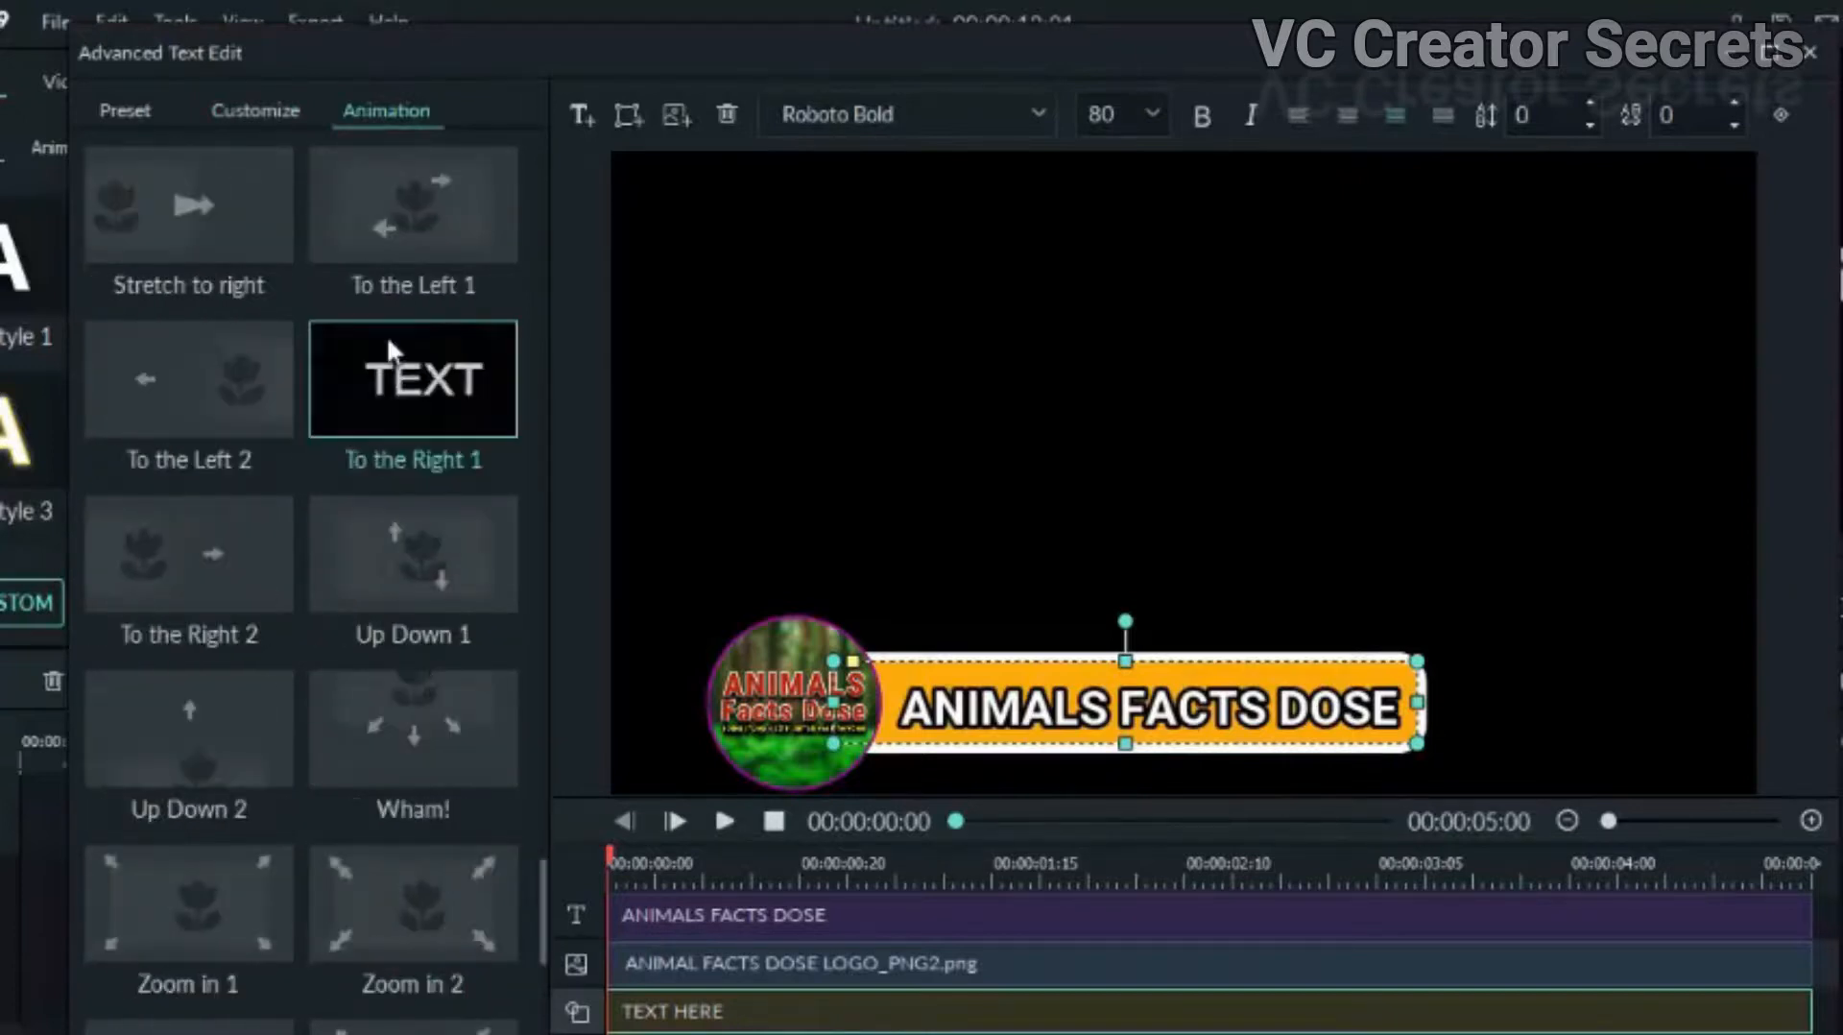
double_click(381, 209)
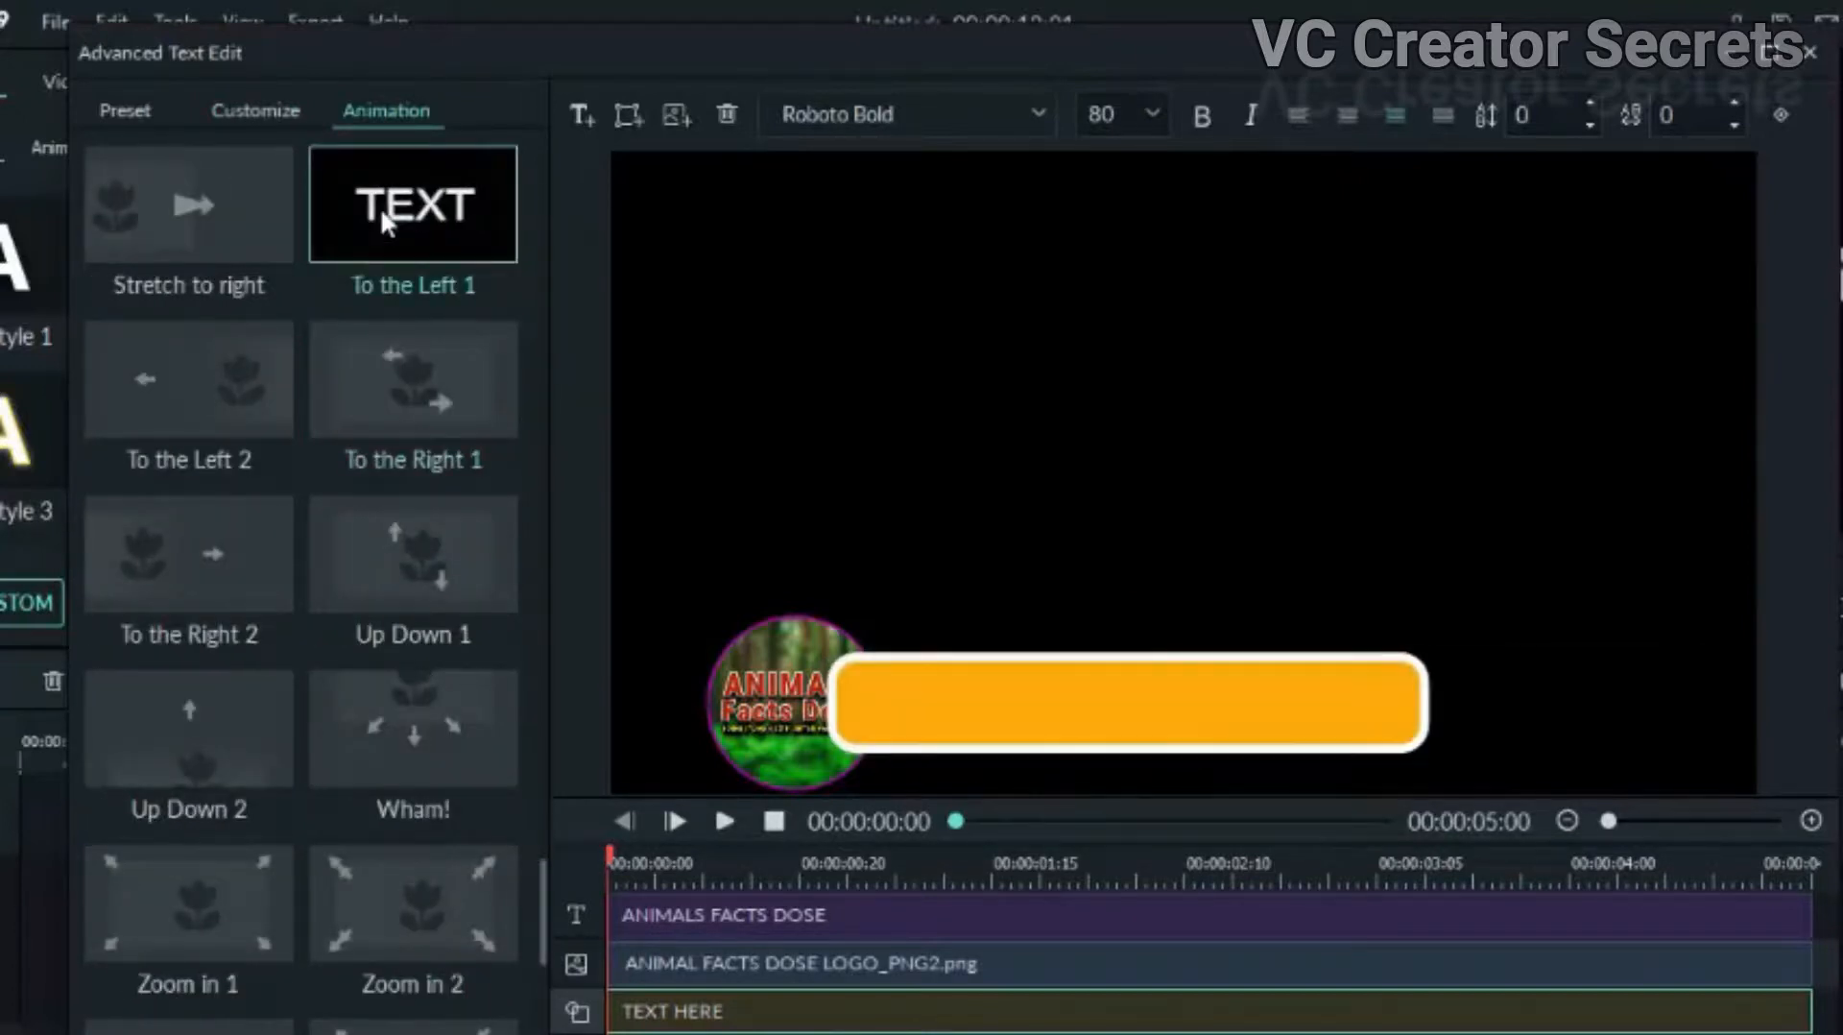
double_click(398, 379)
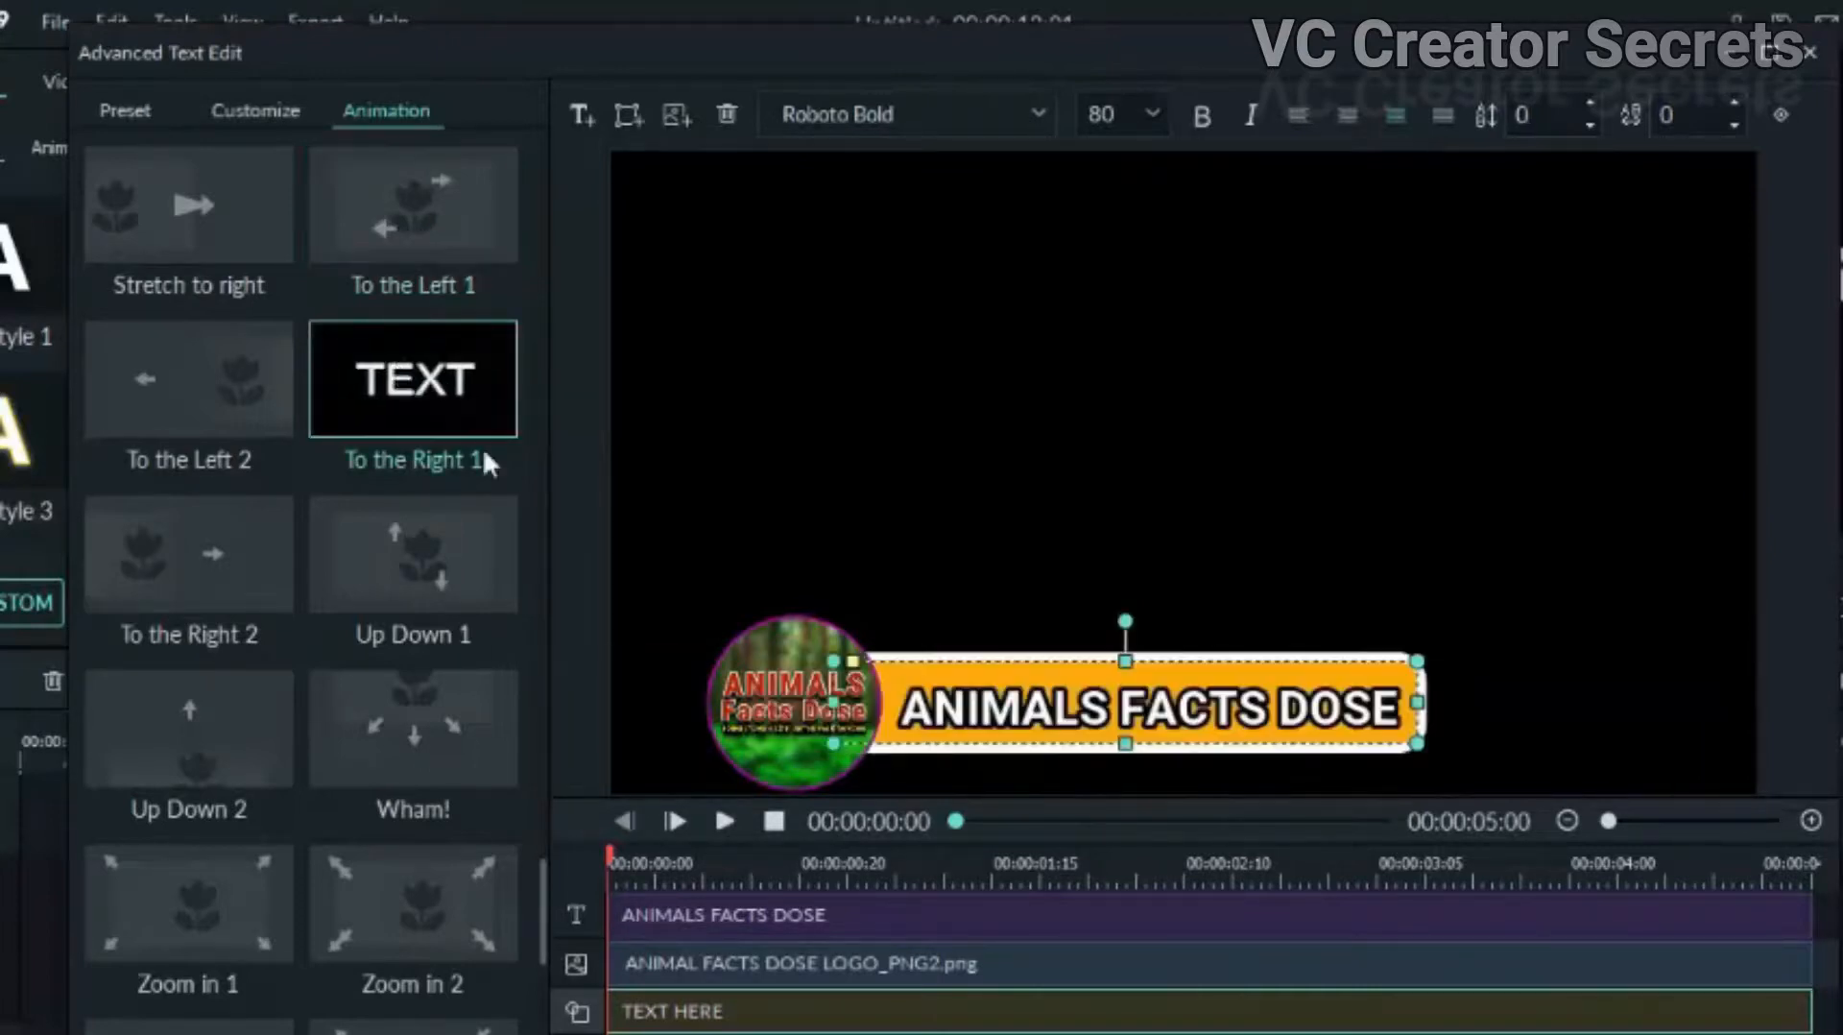
scroll(461, 537, "down", 5)
Step: Apply the To the Right 1 animation to the logo image and play the title preview
left_click(819, 710)
scroll(295, 852, "down", 20)
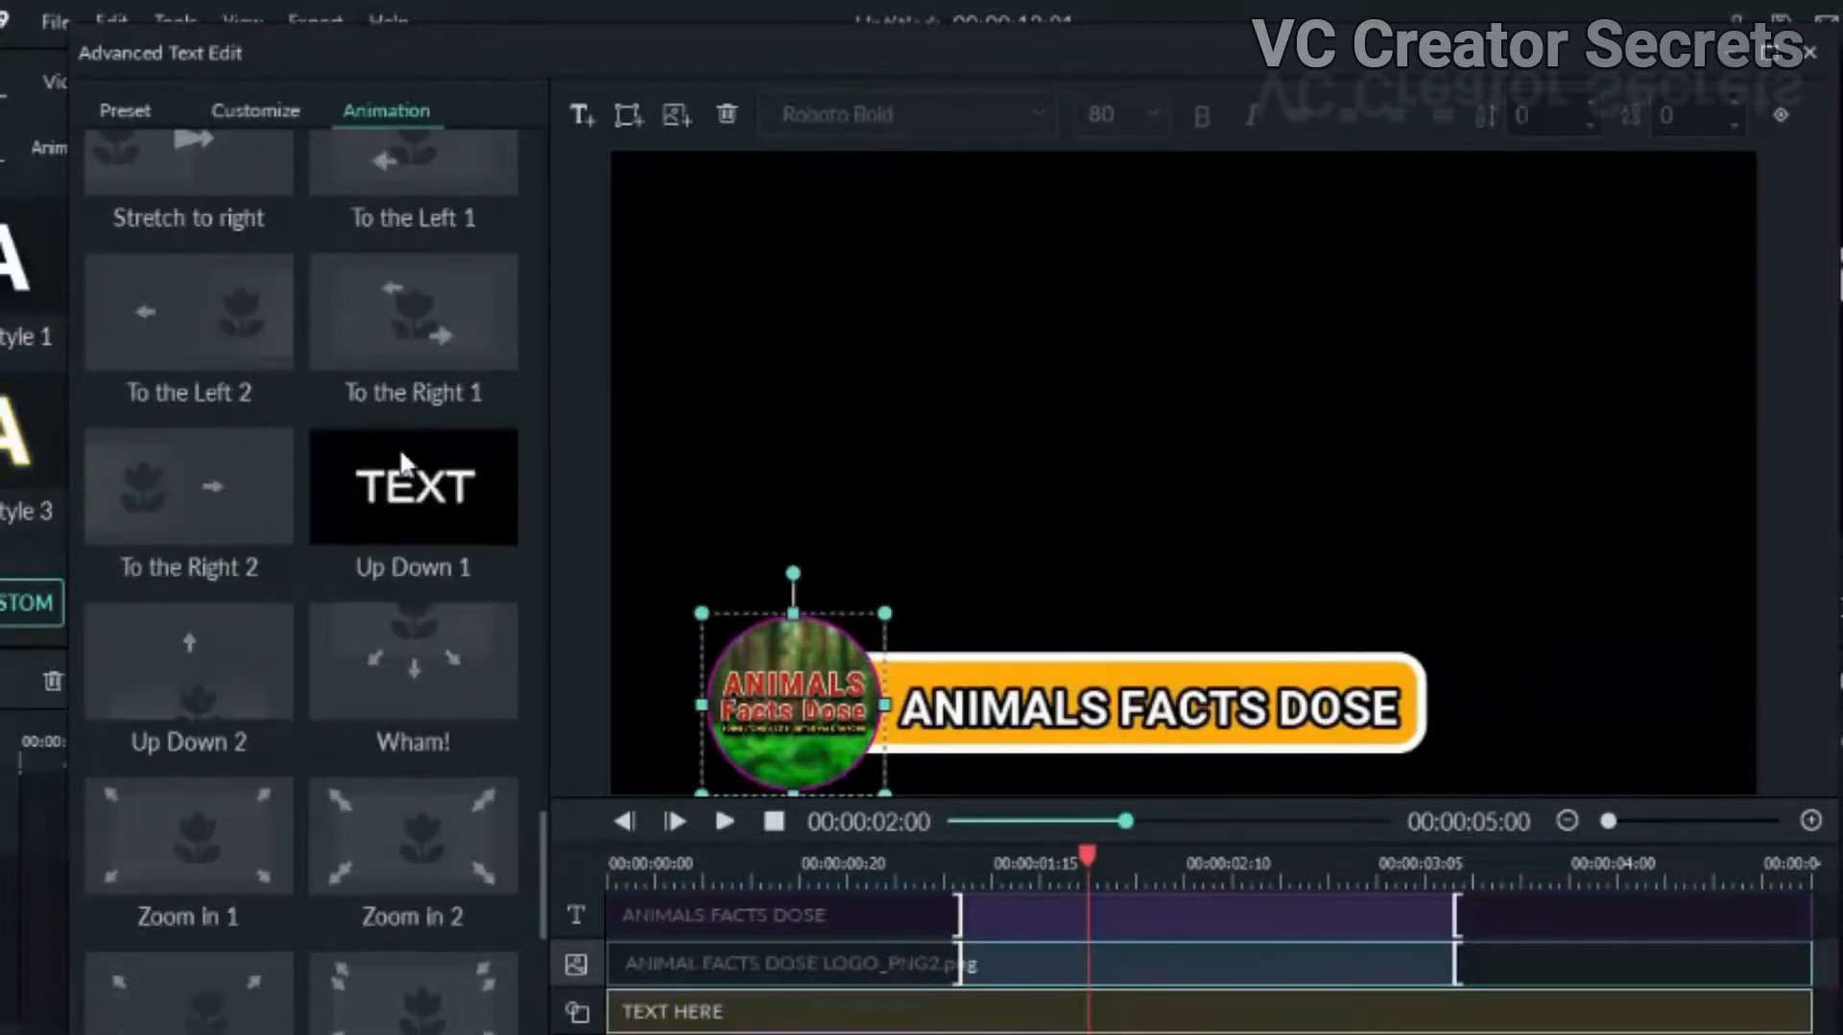
double_click(403, 331)
left_click(724, 821)
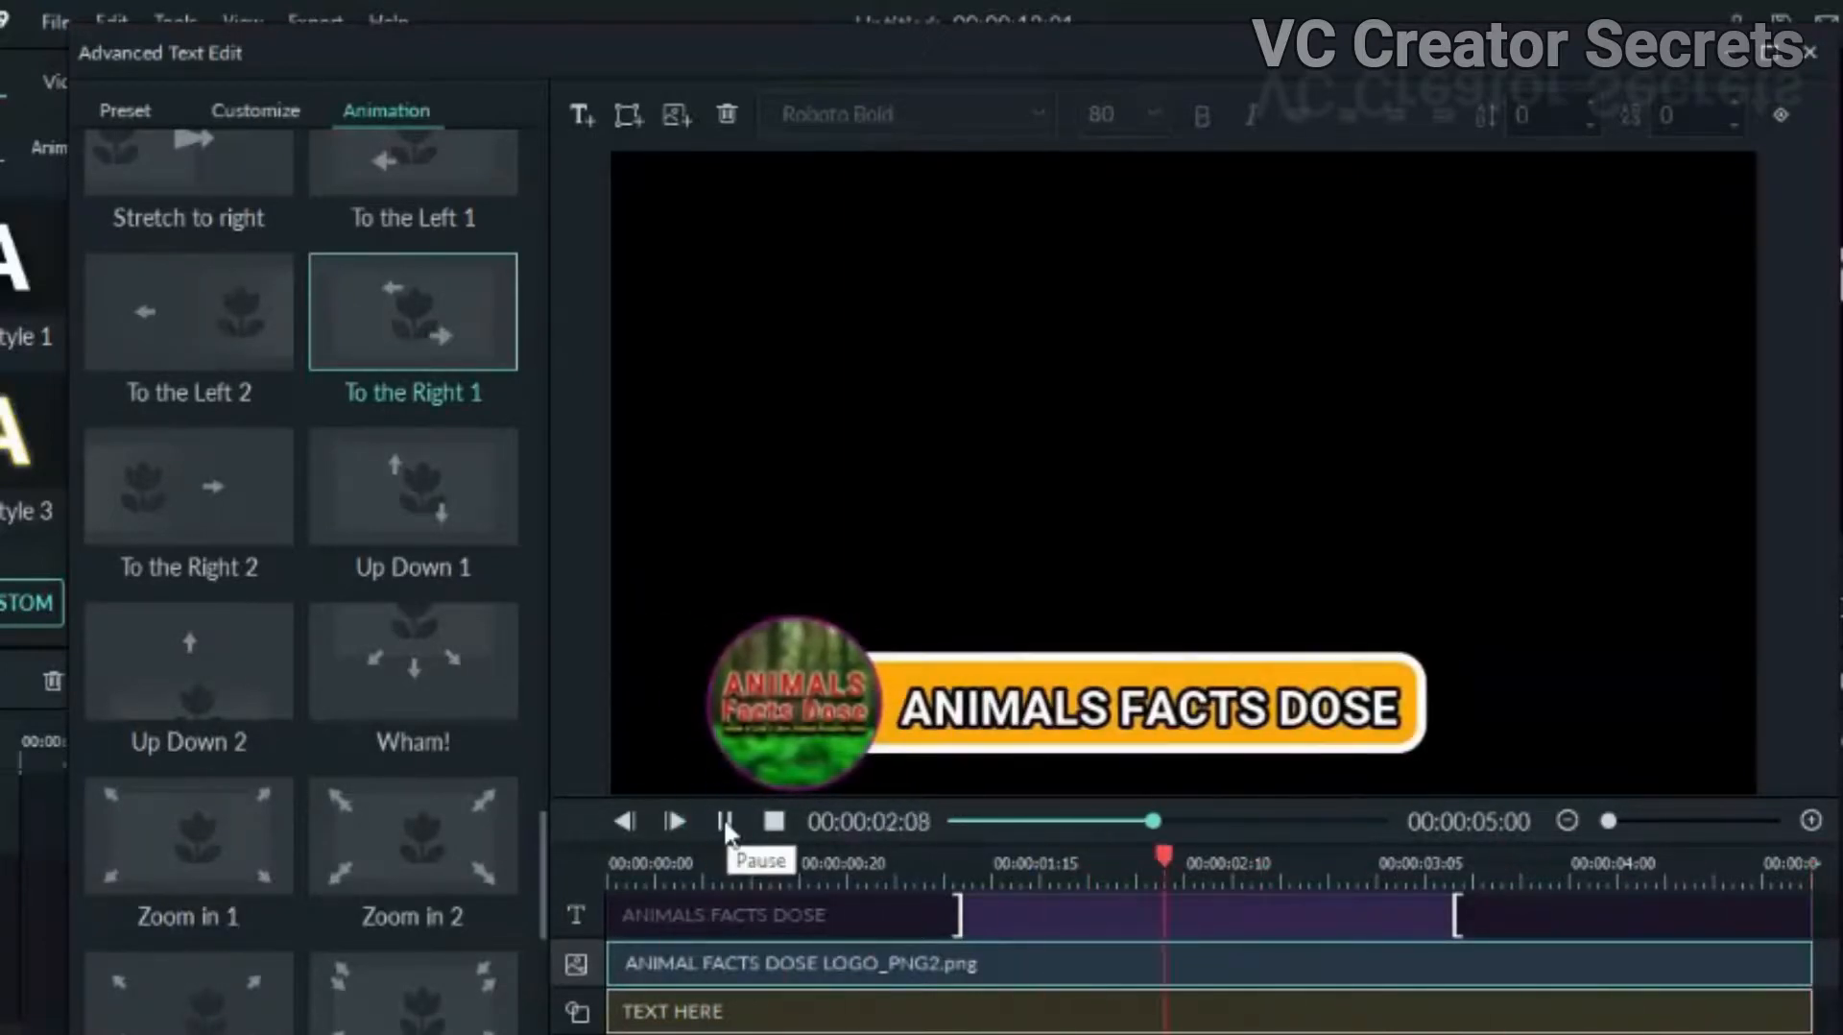
left_click(723, 820)
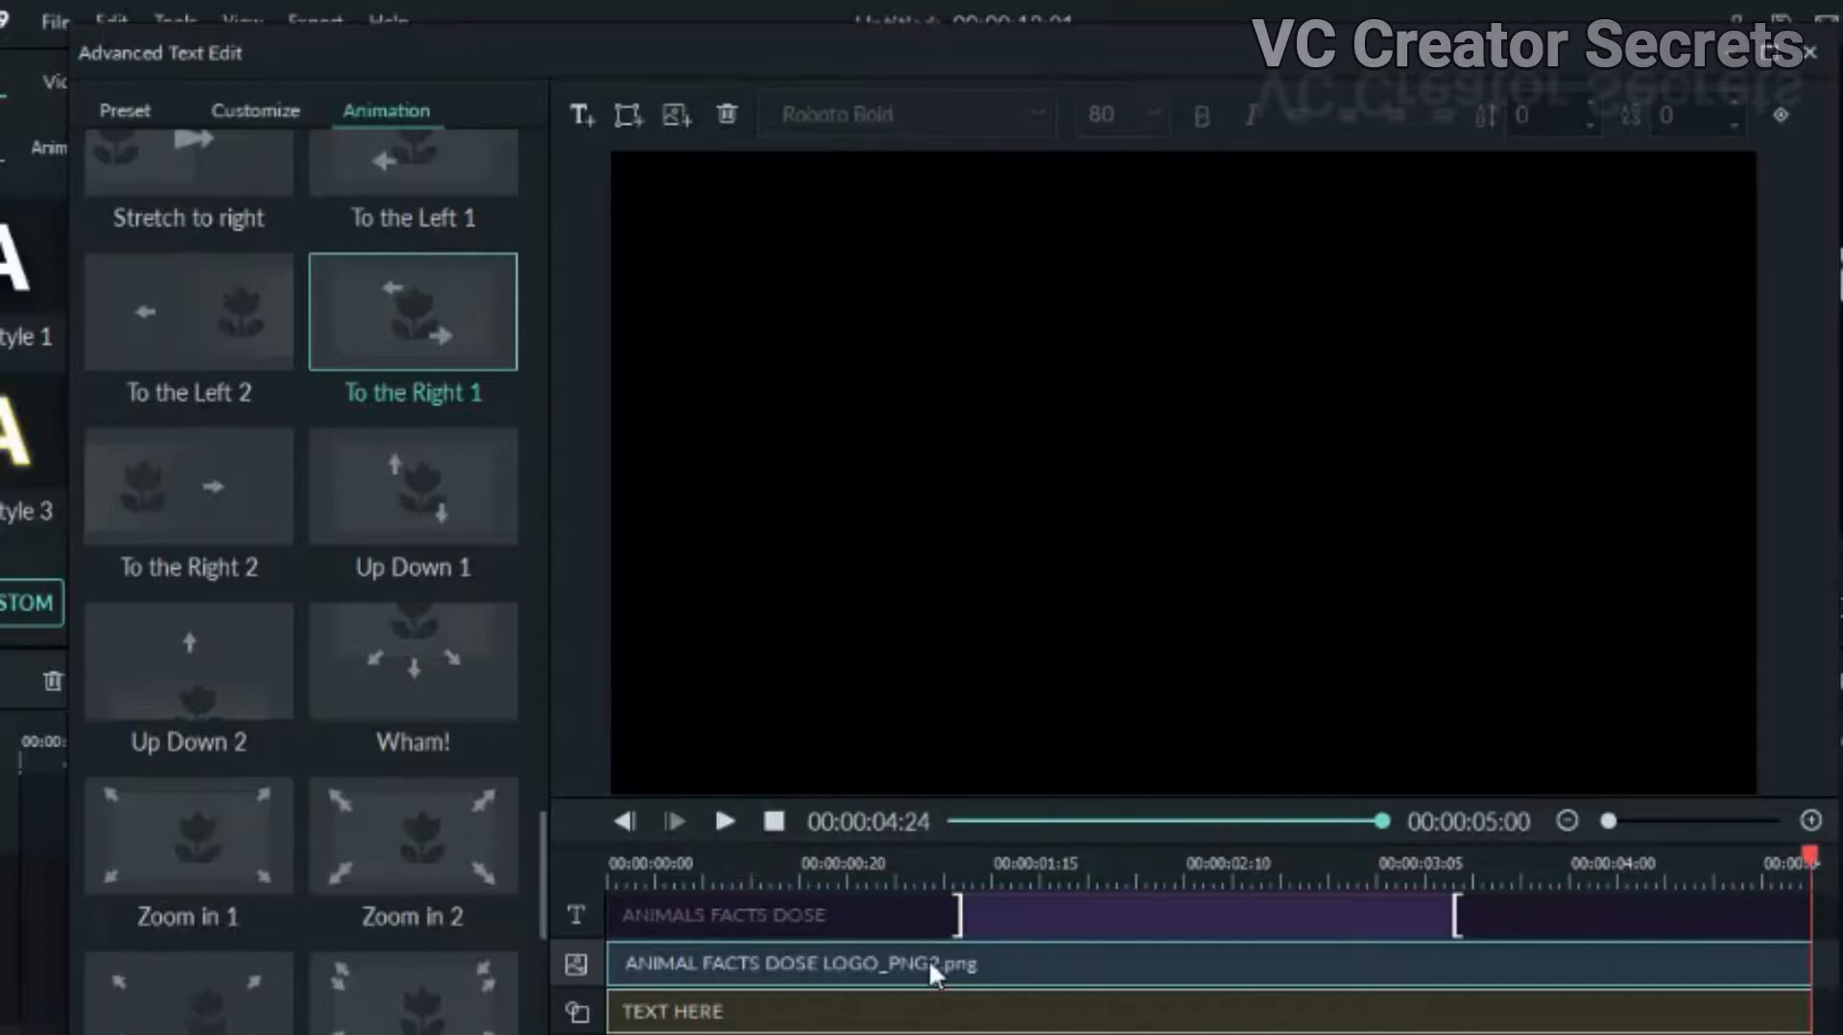
Step: Apply the Left Dir Insert animation to the orange bar's TEXT HERE layer and preview it
left_click(909, 1019)
scroll(507, 687, "down", 15)
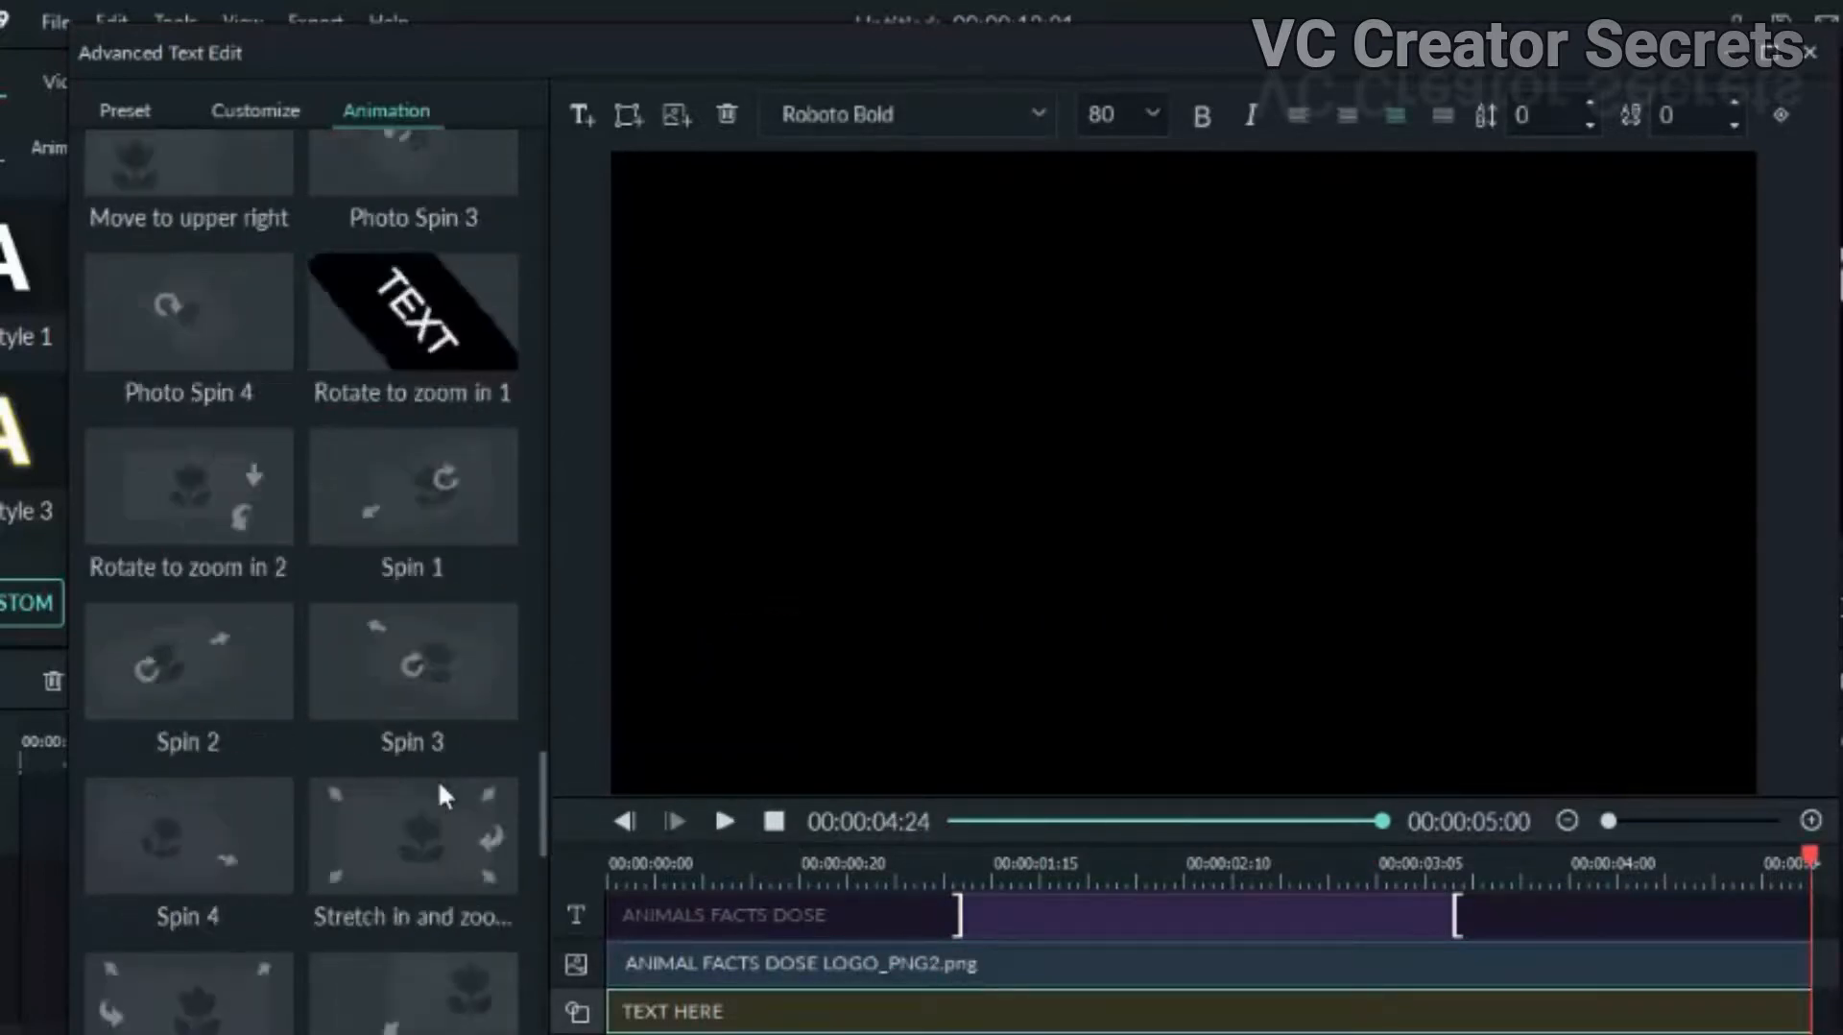
scroll(424, 564, "up", 2)
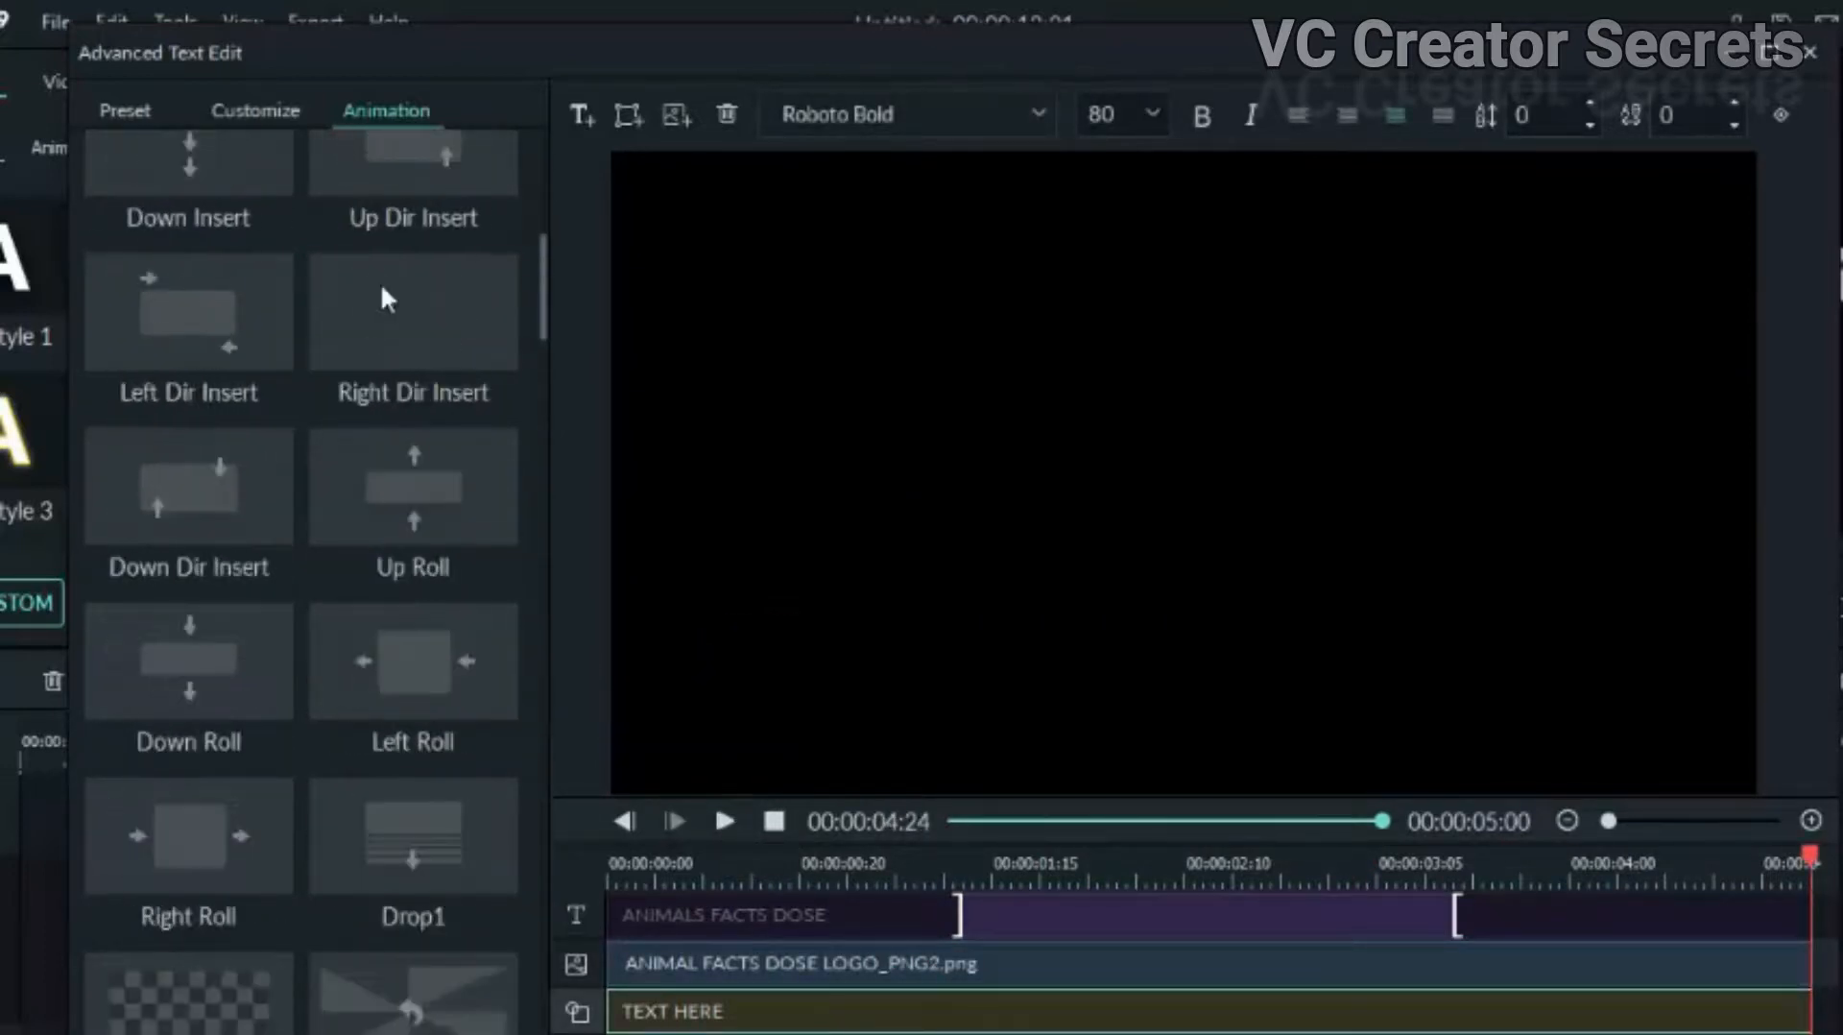
double_click(170, 305)
left_click(721, 821)
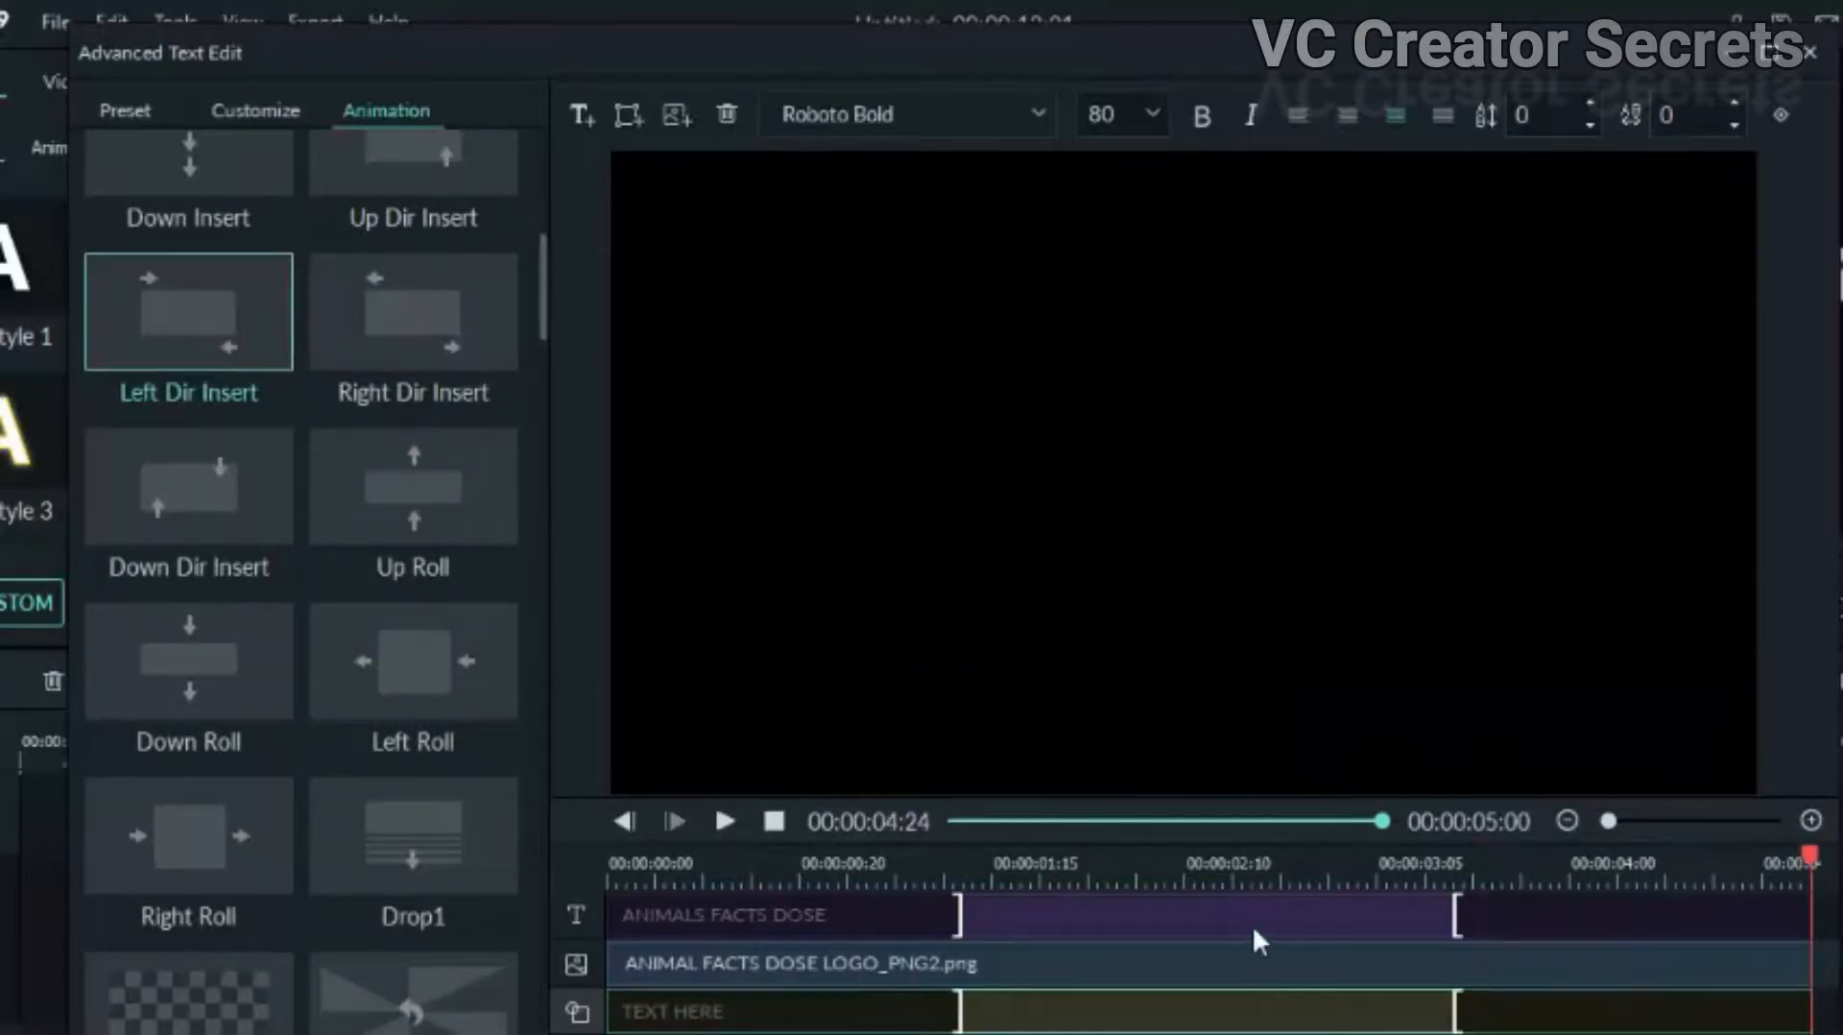
Step: Delay the exit animations, moving the ANIMALS FACTS DOSE exit marker slightly later and the orange bar's to about 4 seconds, and preview the timing
mouse_move(1468, 911)
left_mouse_down()
mouse_move(1547, 912)
mouse_move(1475, 912)
left_mouse_up()
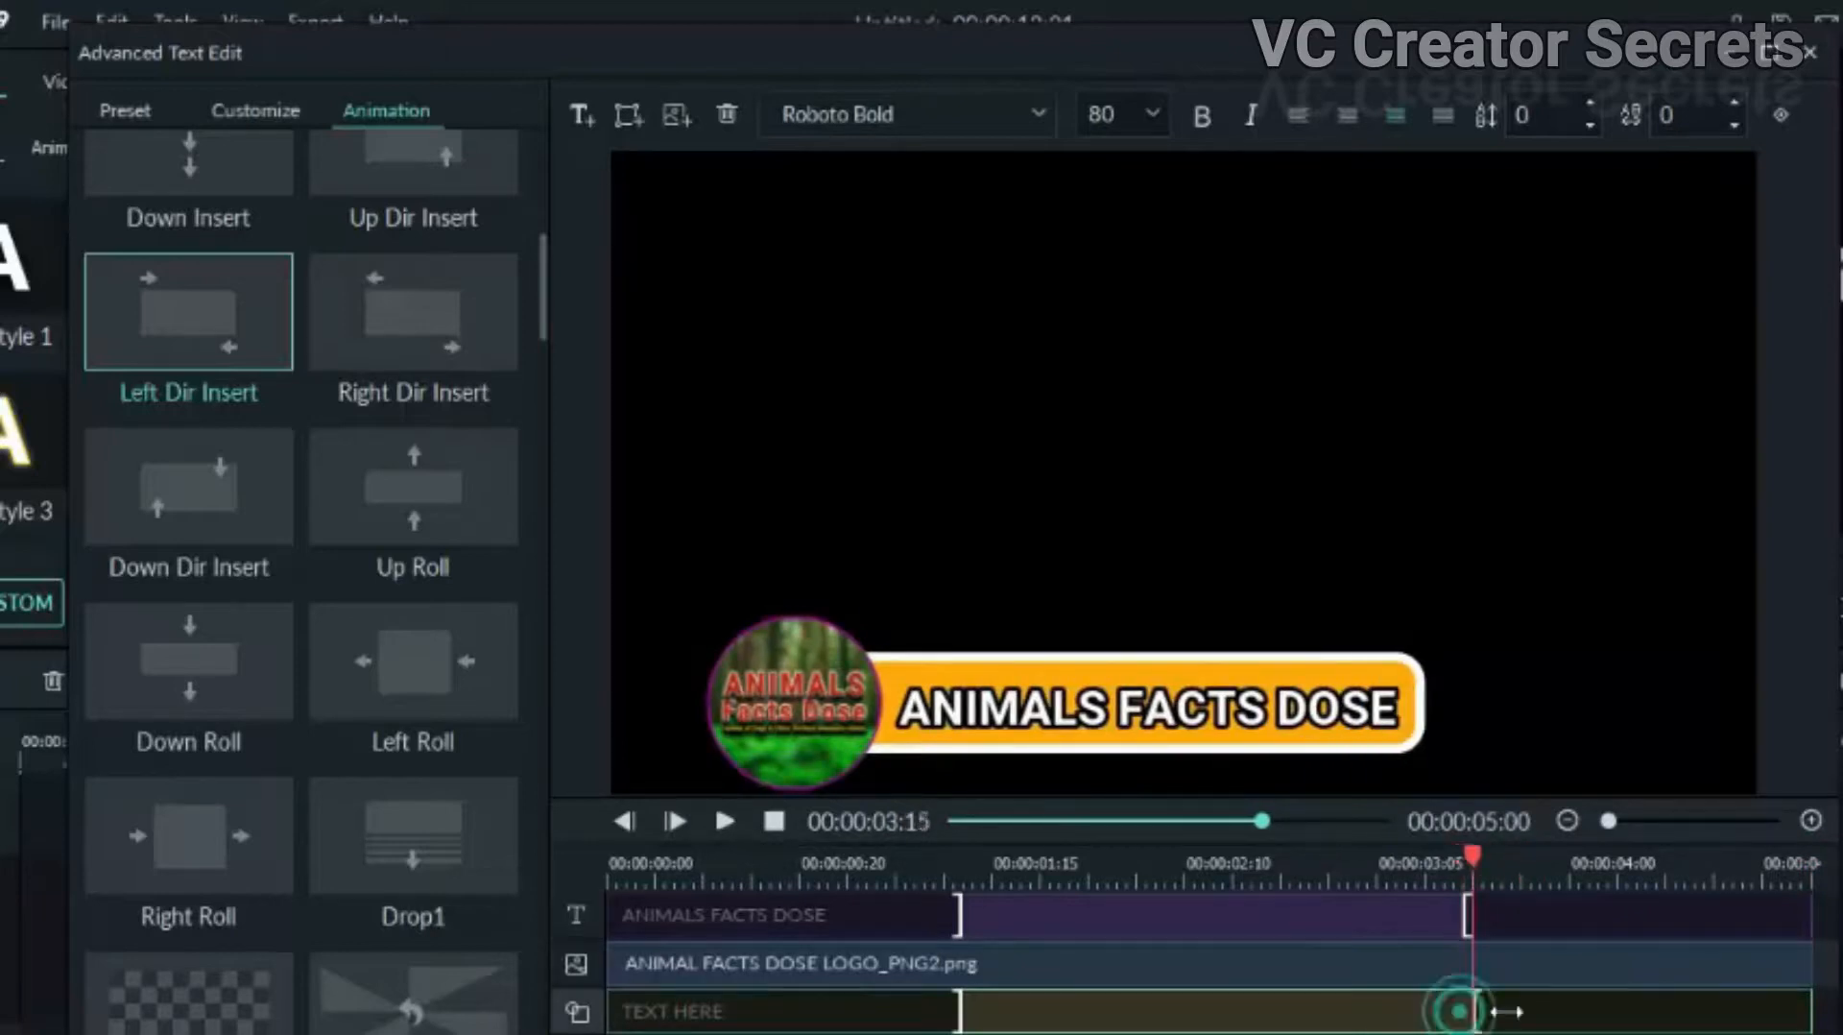
left_click_drag(1507, 1010, 1583, 1010)
left_click(718, 825)
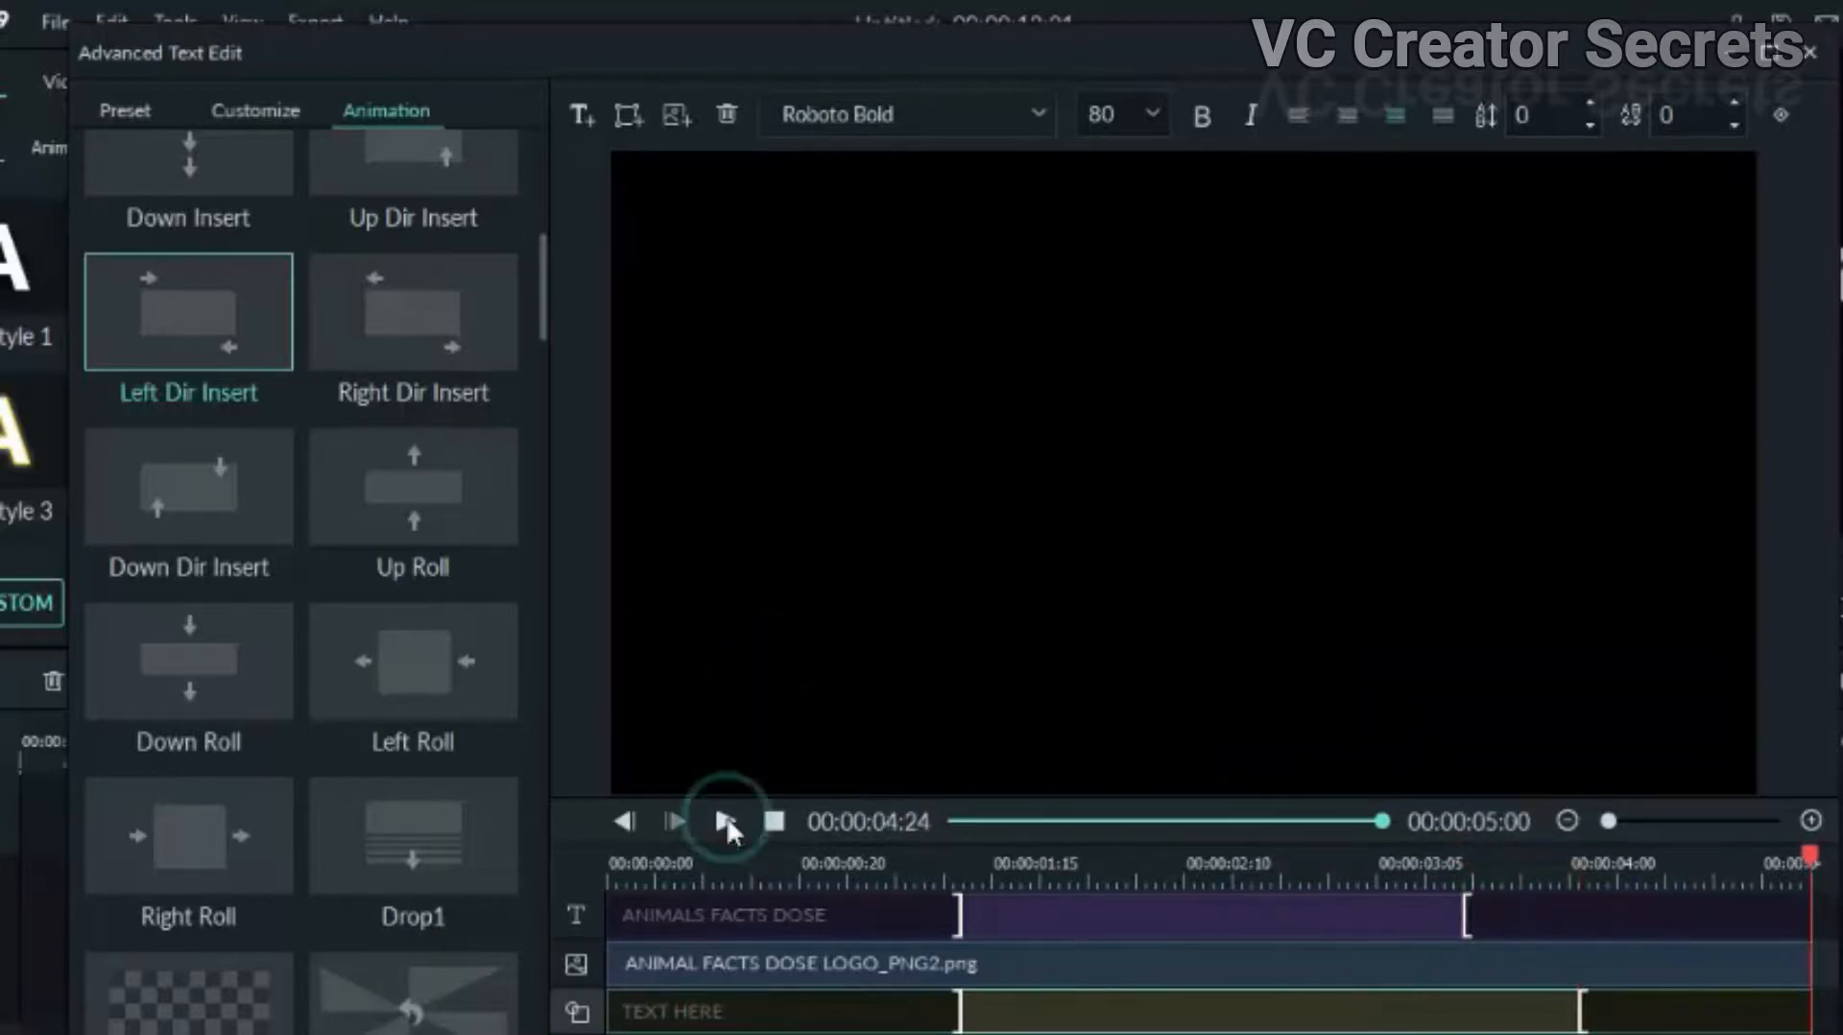
left_click(725, 821)
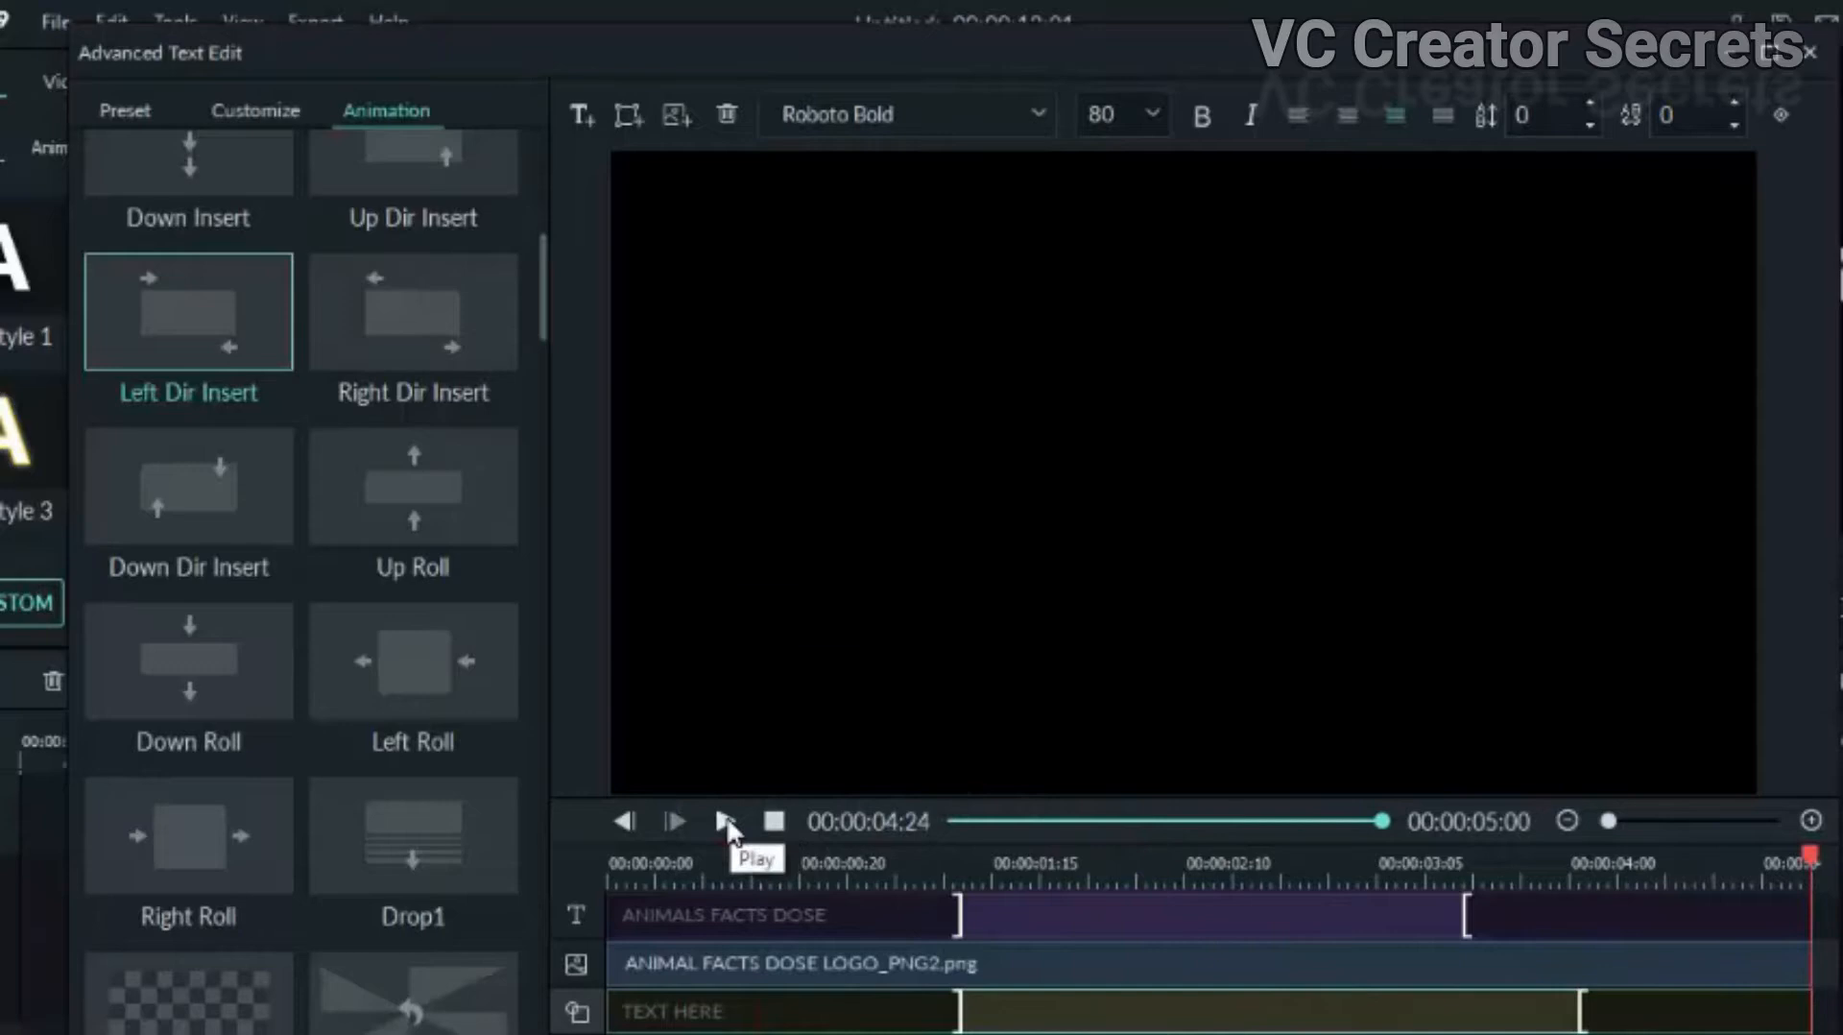
left_click(726, 823)
left_click(724, 821)
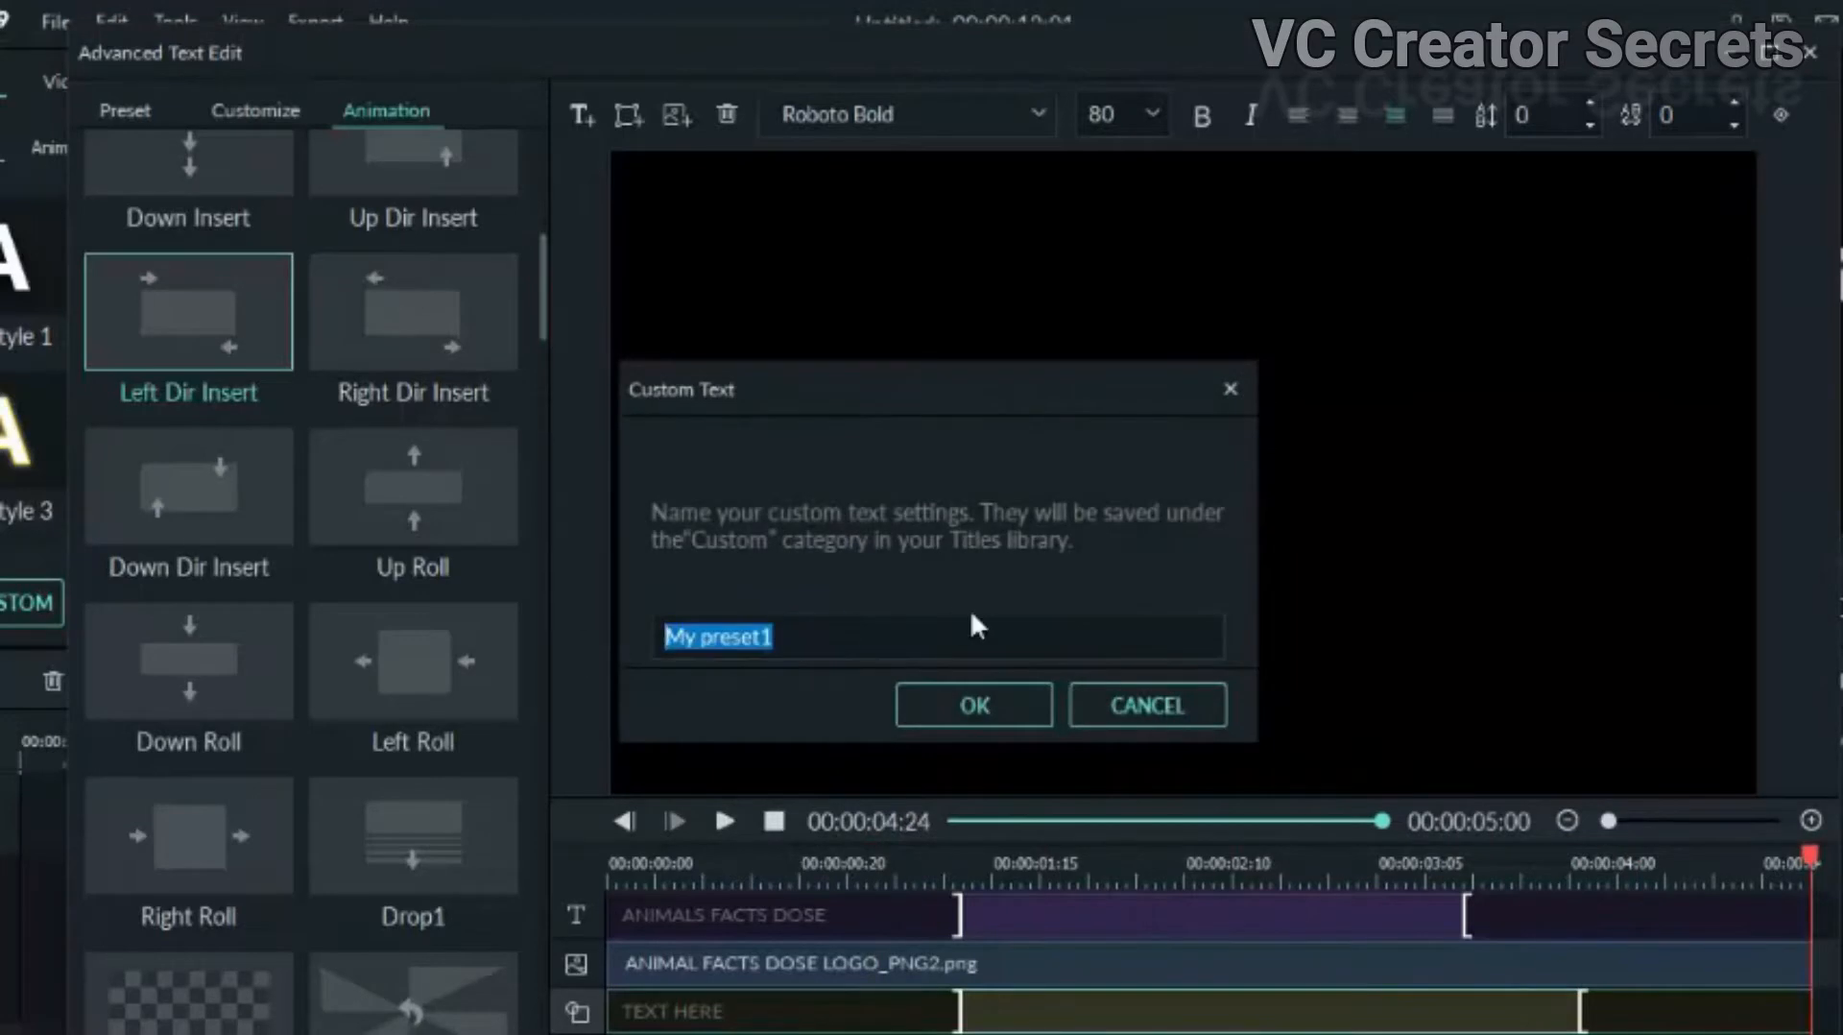
Step: Save the title as the custom preset AFD CUSTOM LOWER 3TH 2, finish editing it and play it on the timeline
type("AFD CUSTOM LOWER 3TH")
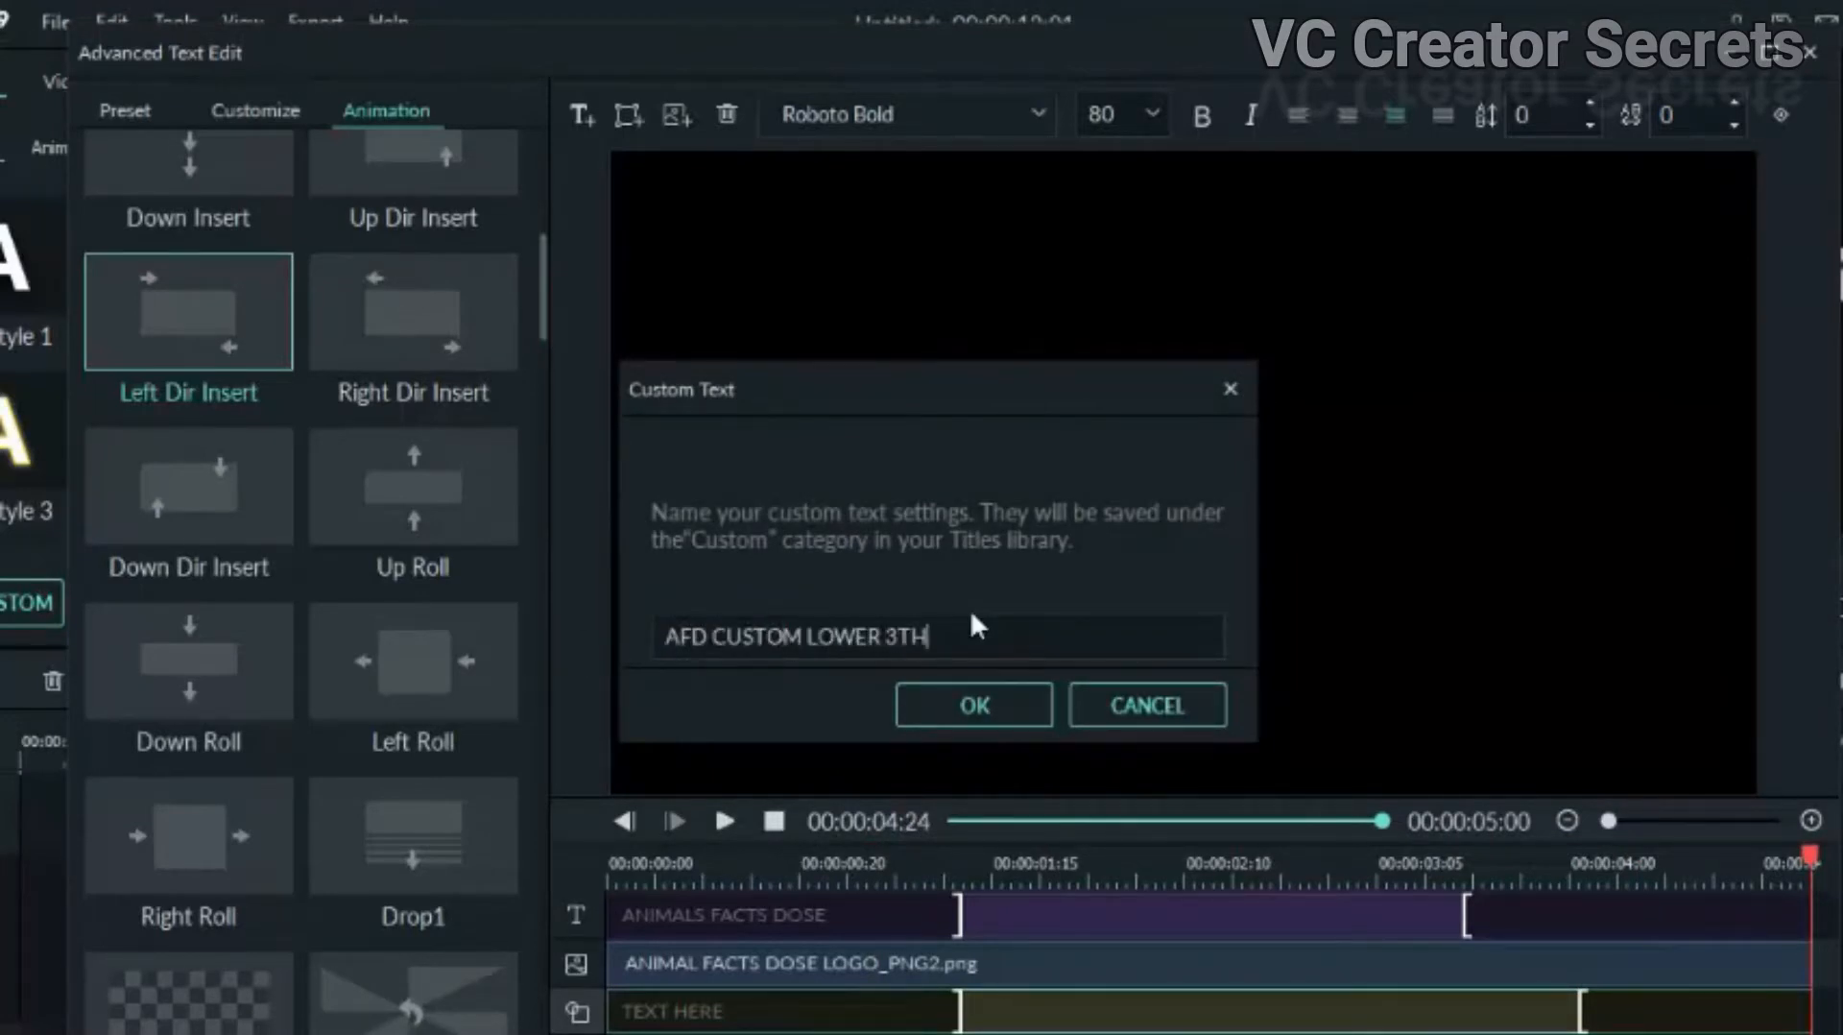
type(" 2")
key("Return")
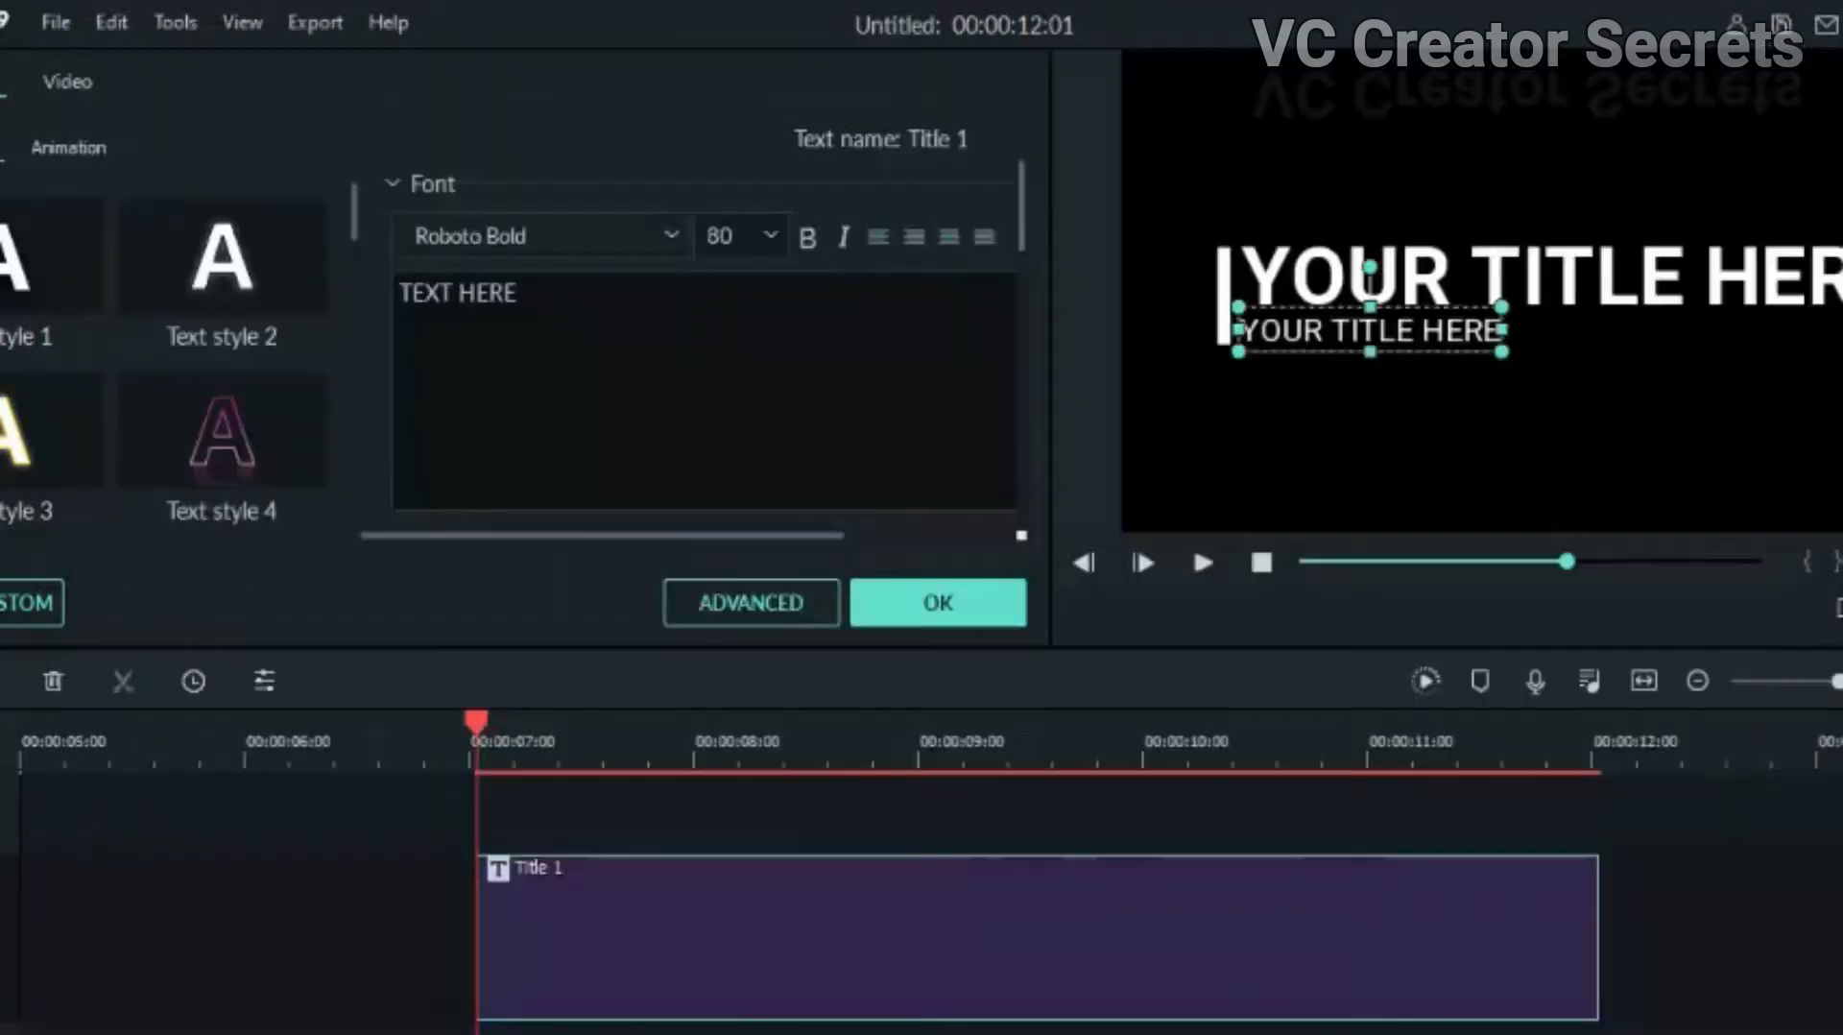
left_click(913, 604)
key("space")
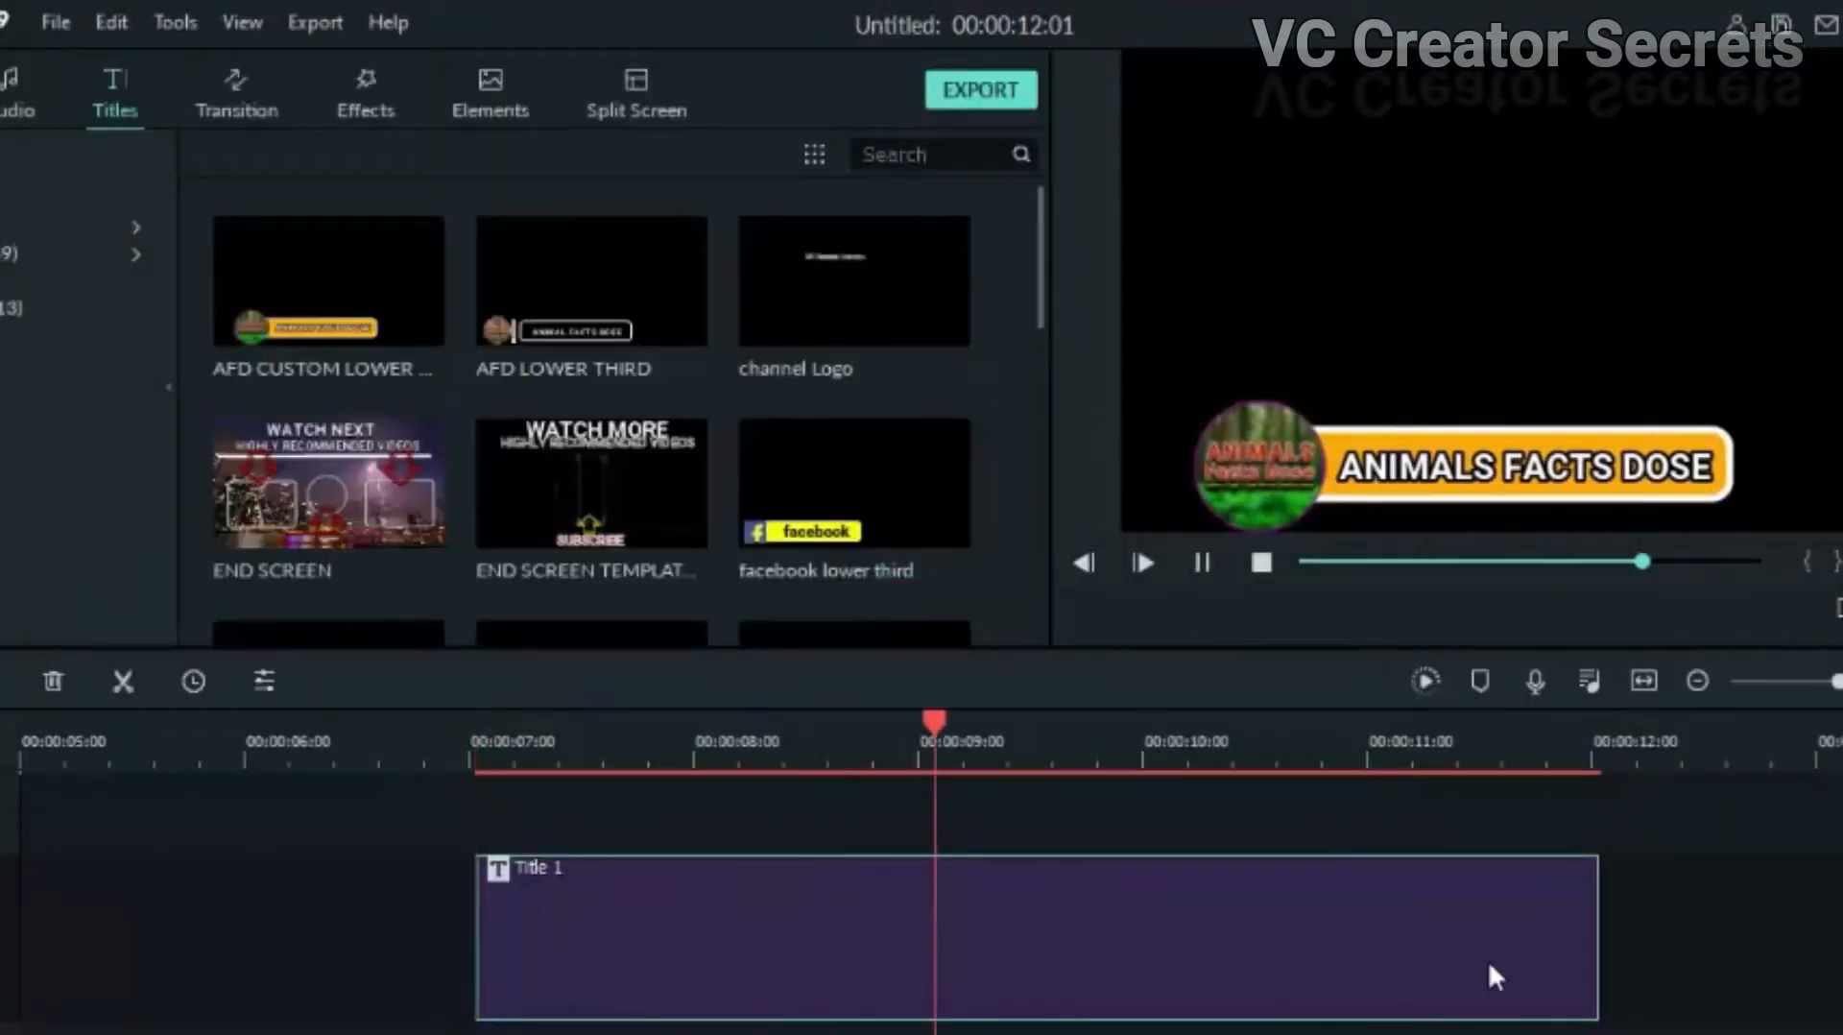
Step: Place the stock photo of the smiling woman with a phone behind the title on the timeline and play it
left_click(2, 93)
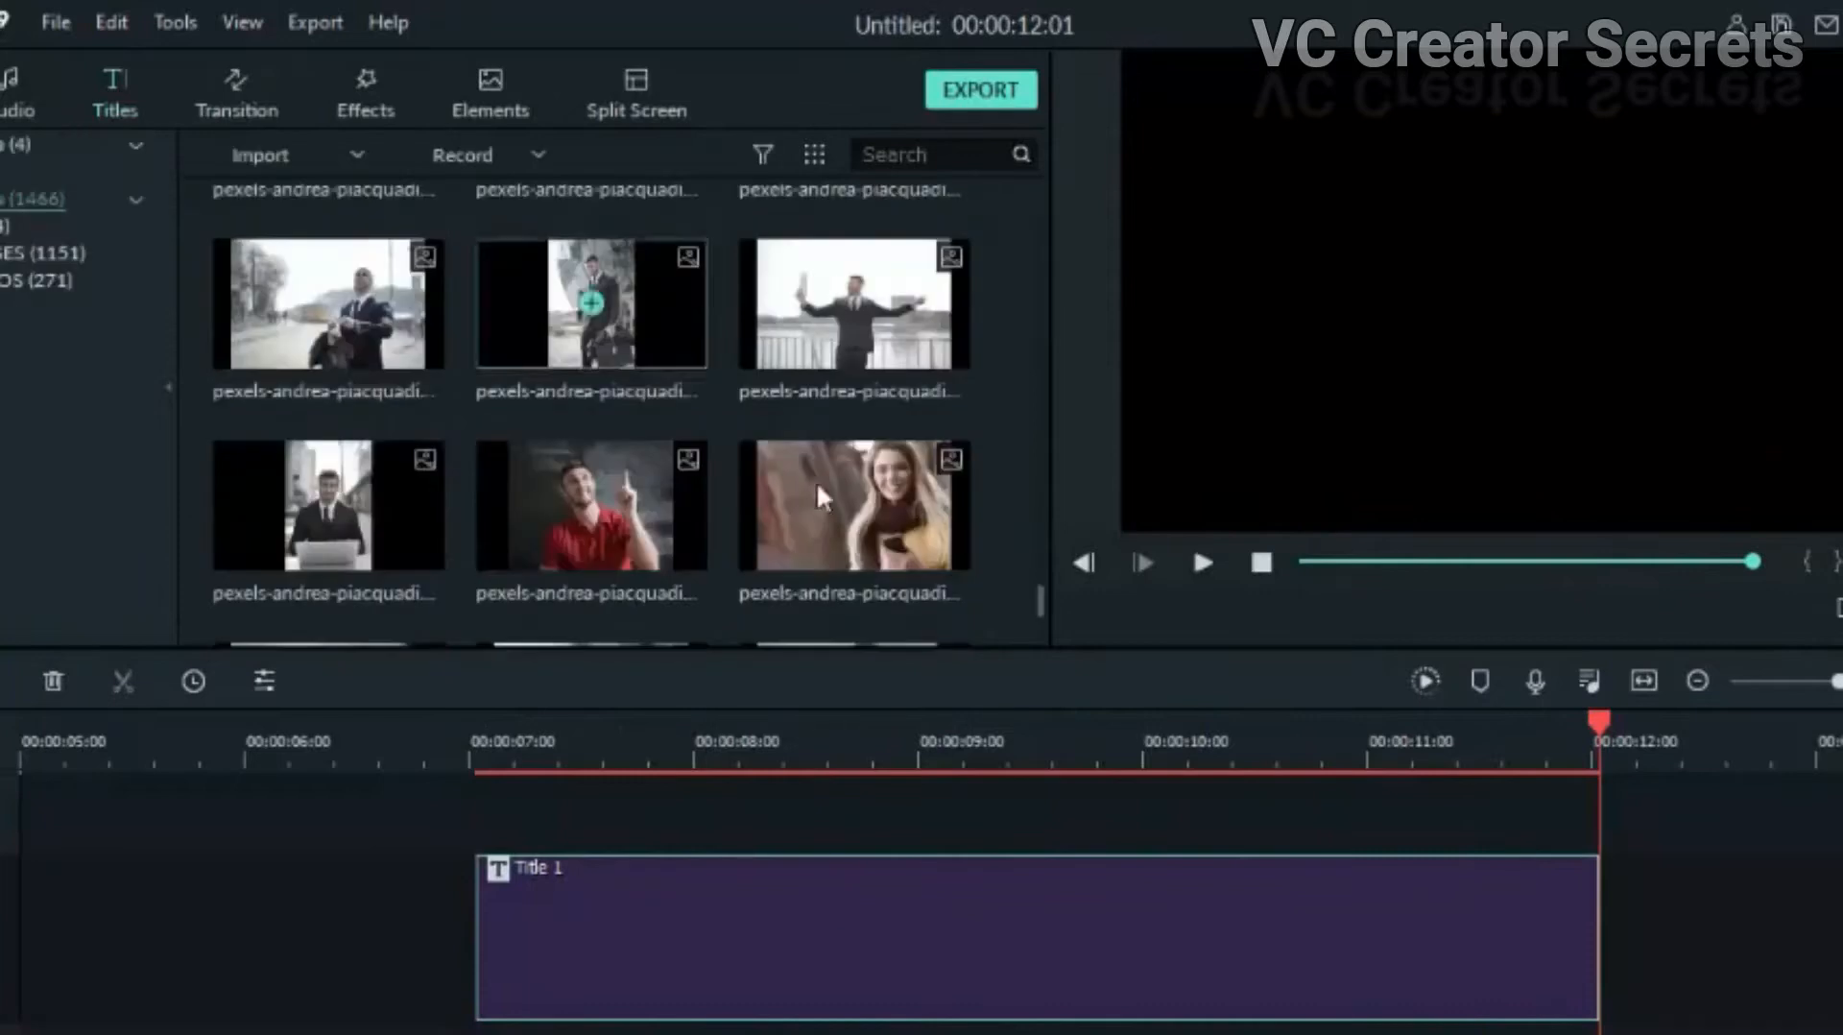
left_click_drag(854, 505, 624, 542)
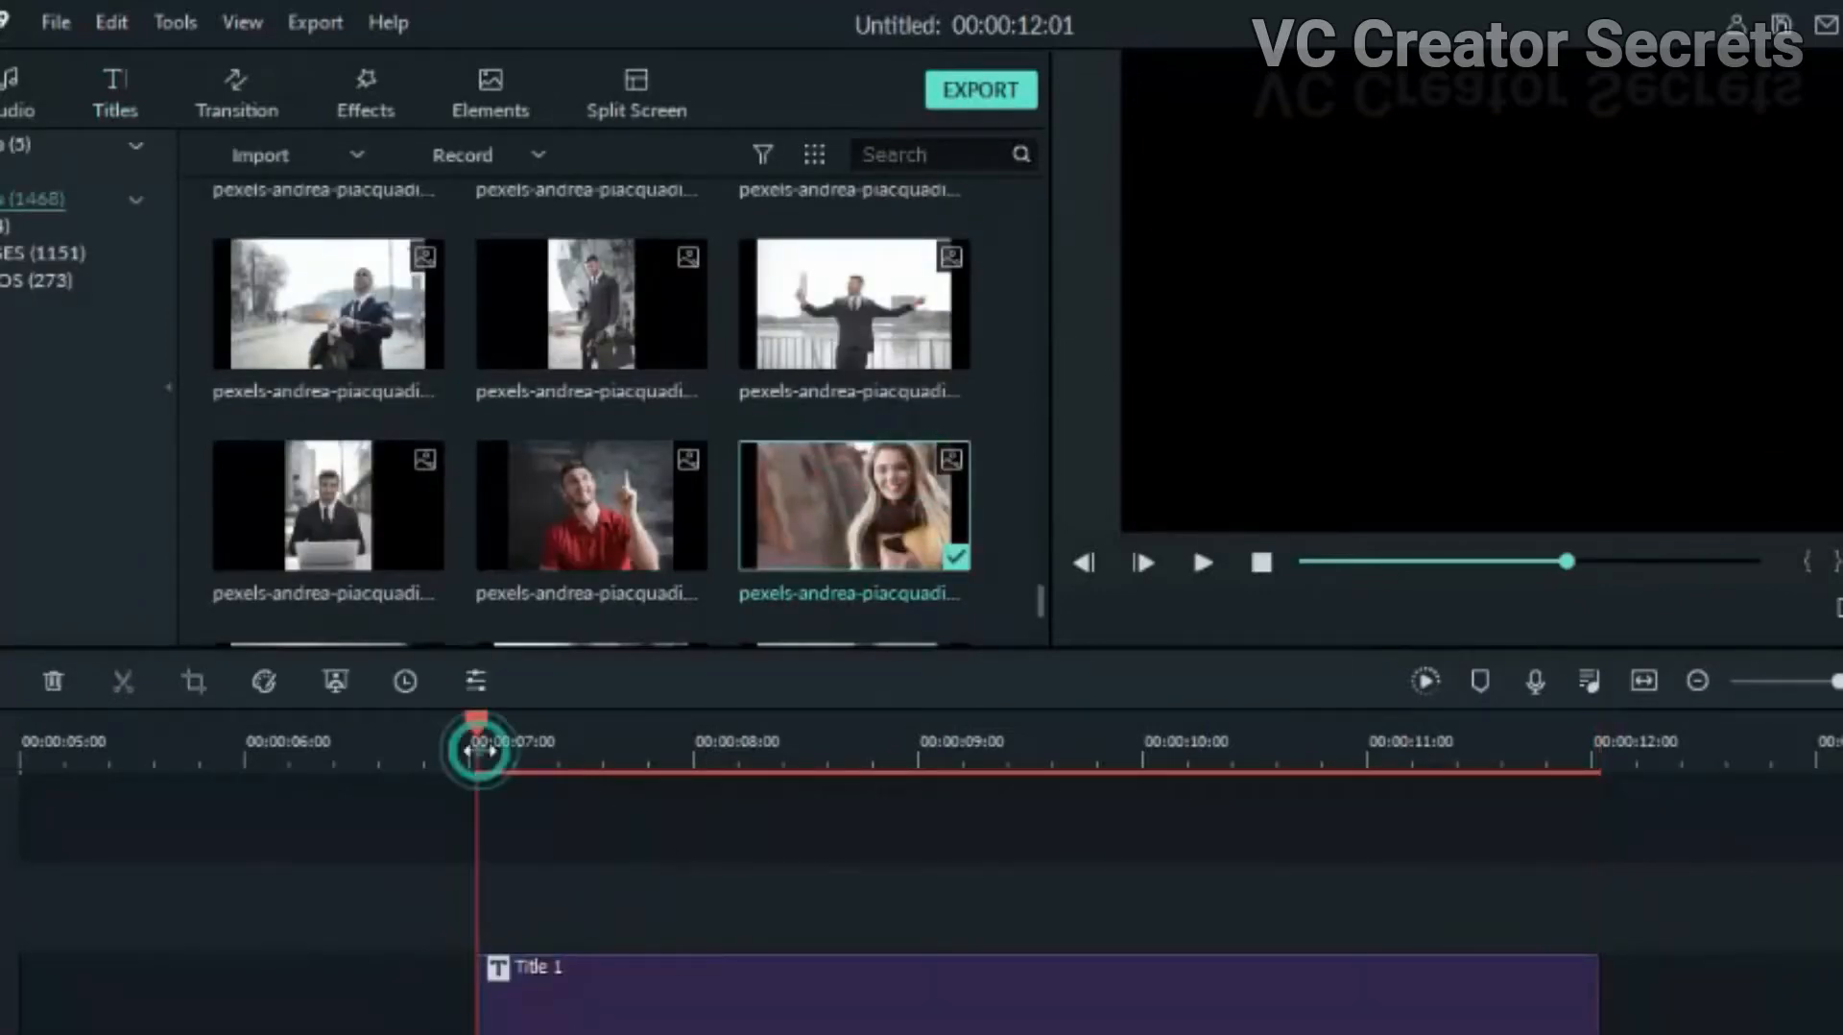
key("space")
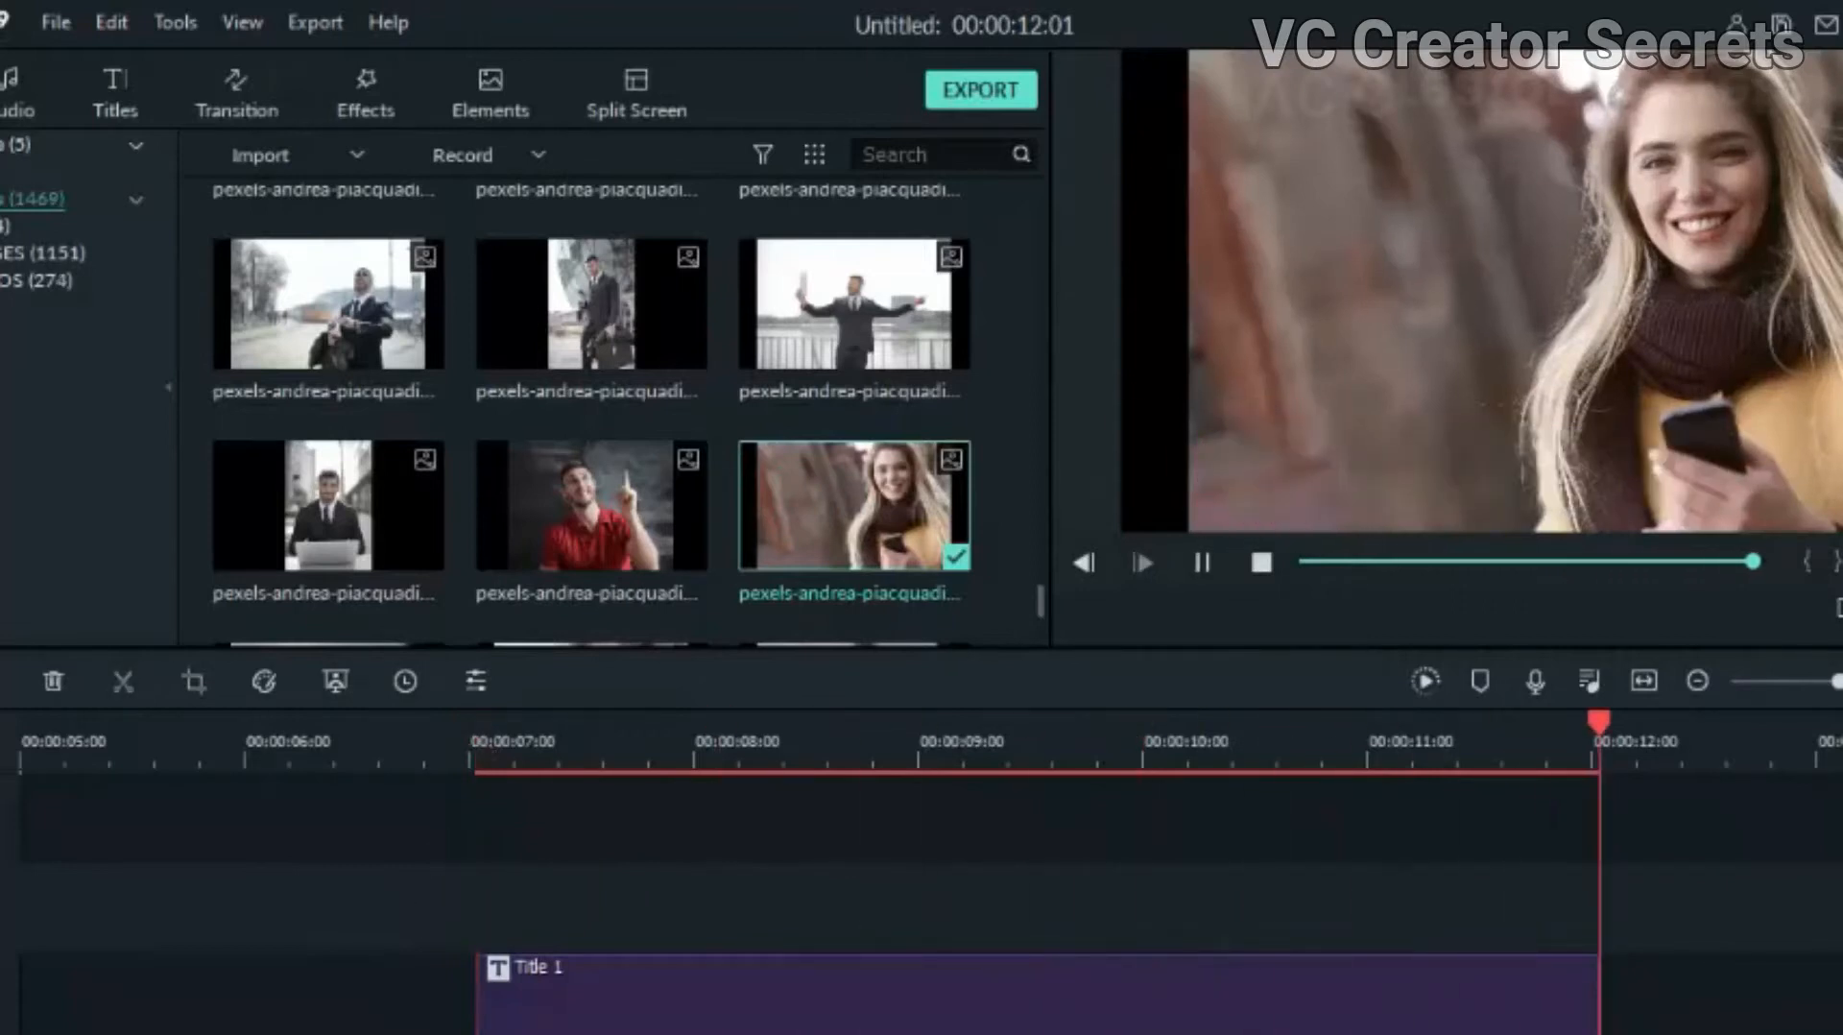
Step: Scale the woman's photo to fill the whole frame without side bars and play the lower third over it
right_click(950, 1008)
left_click(1053, 624)
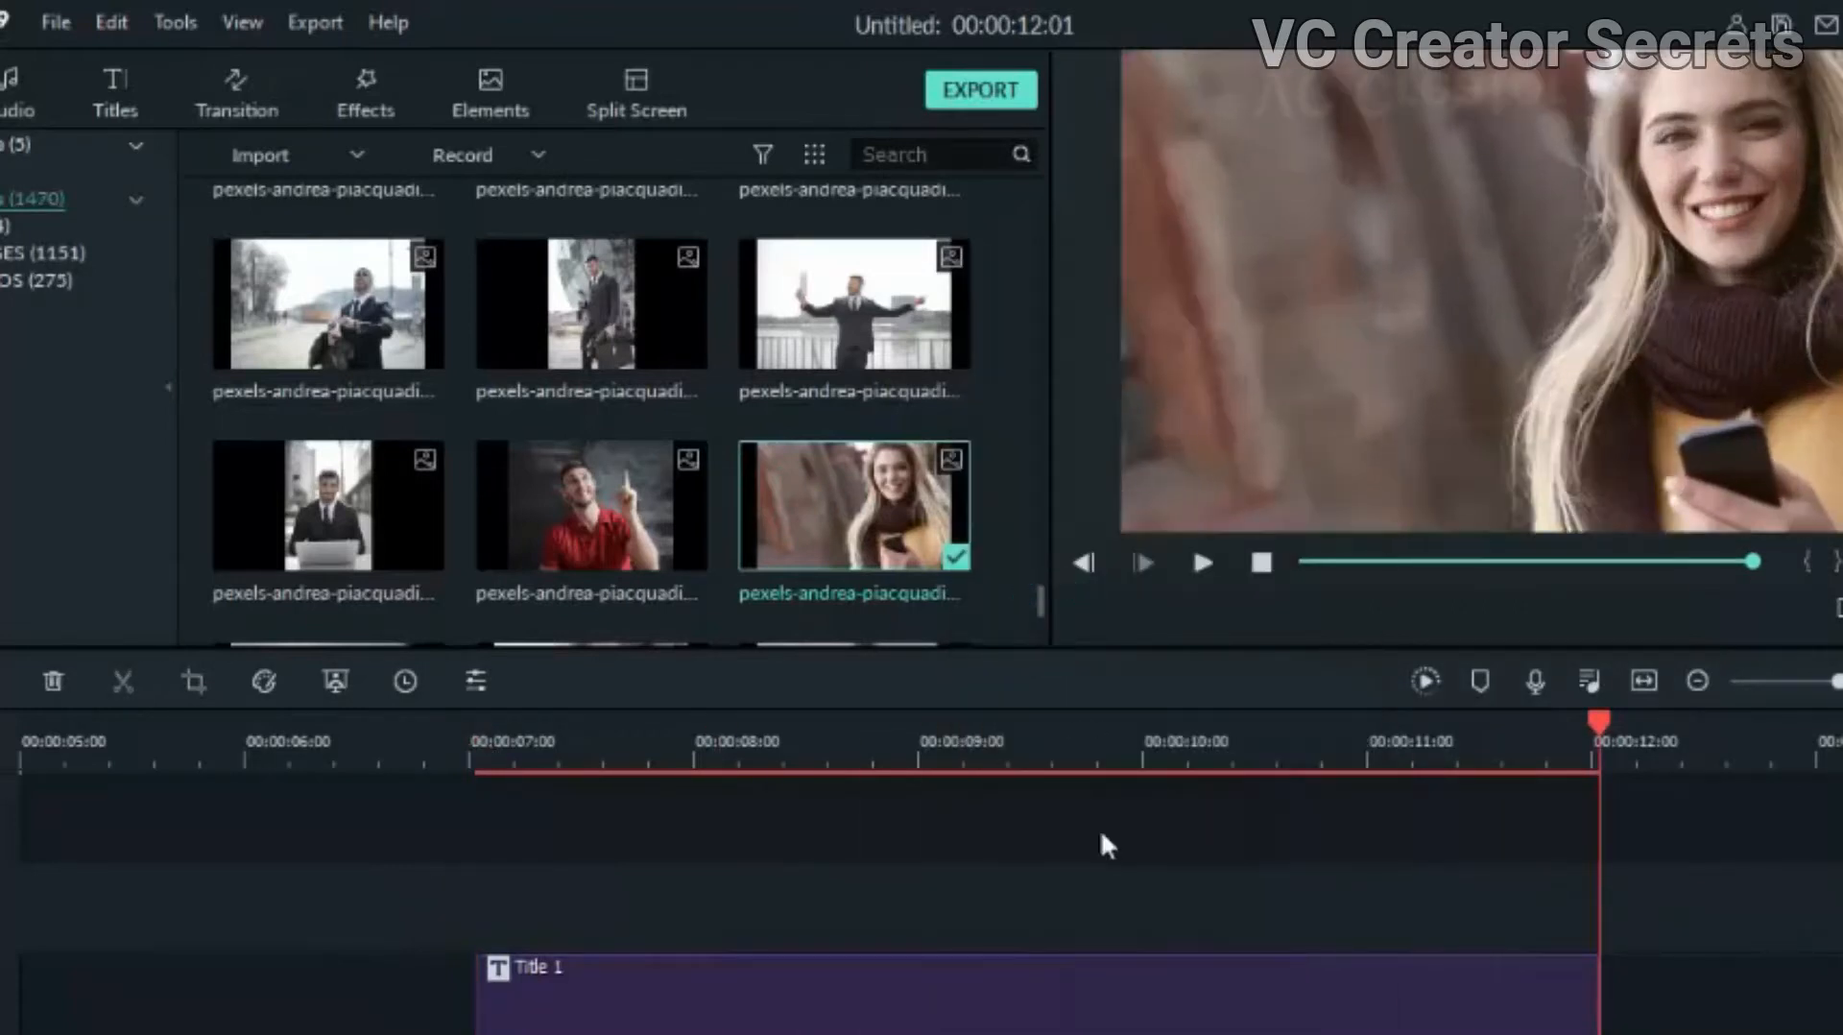
key("space")
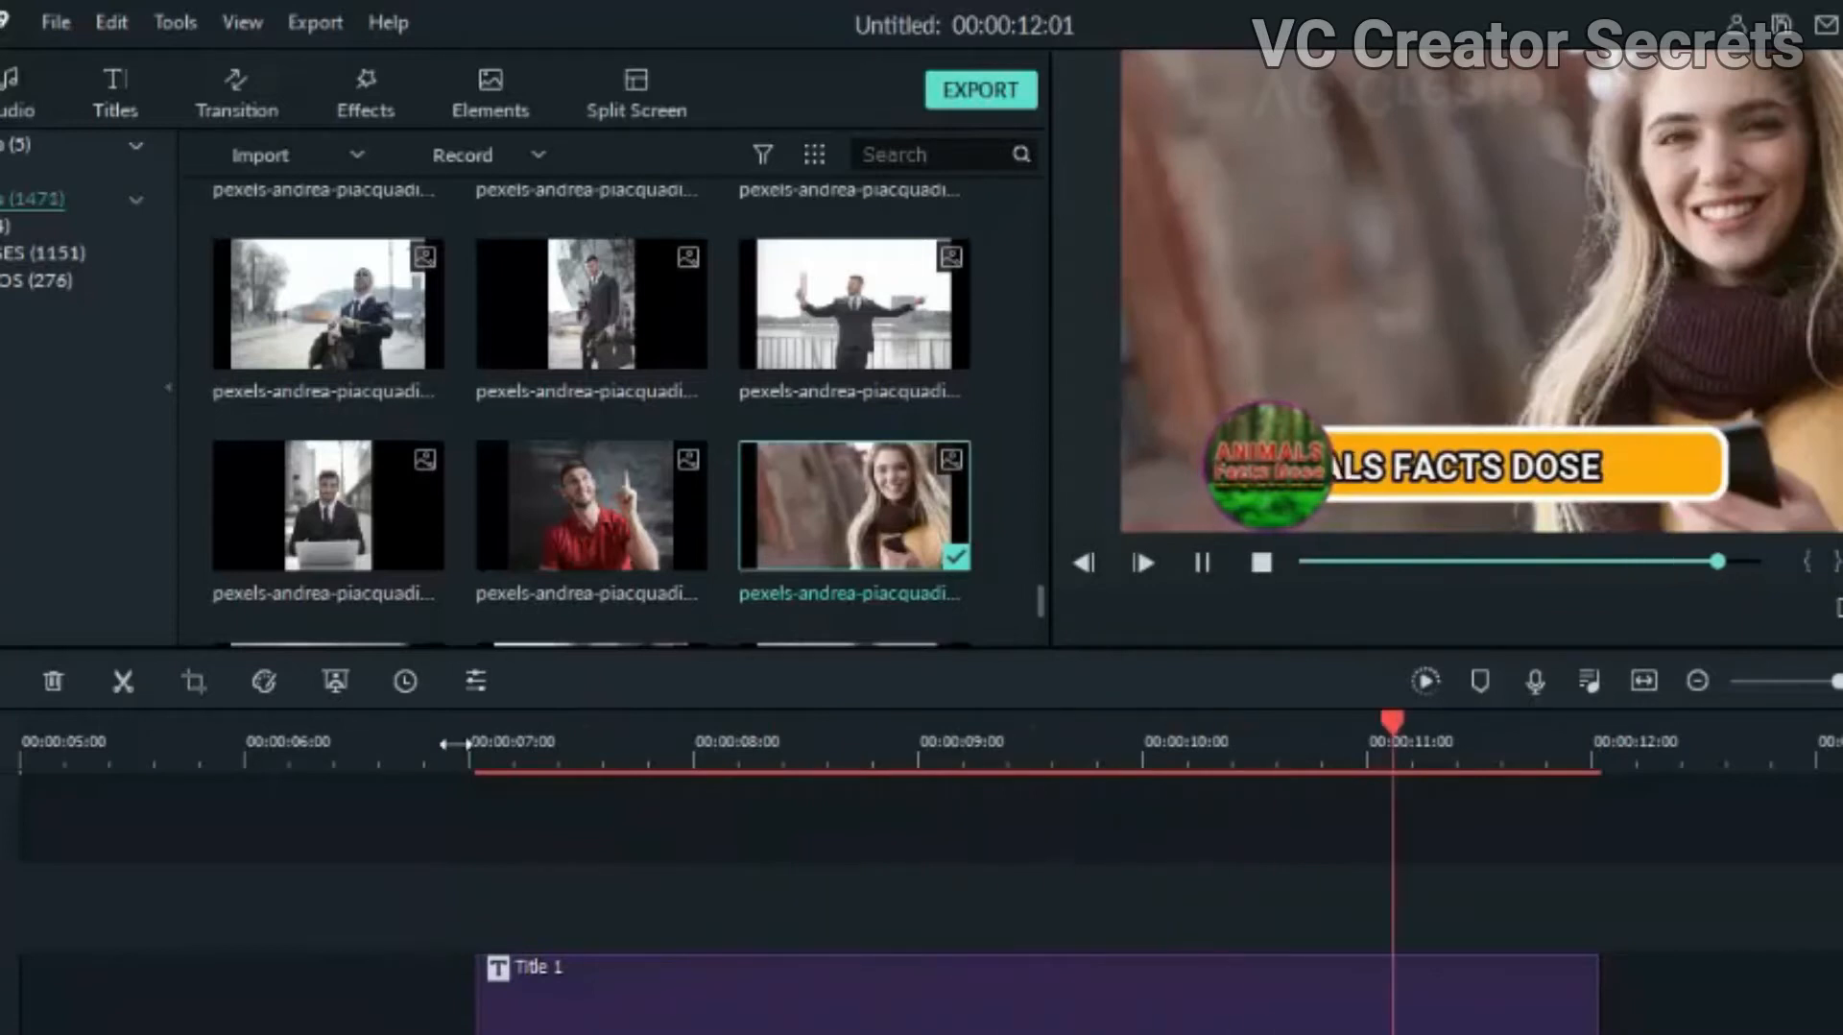